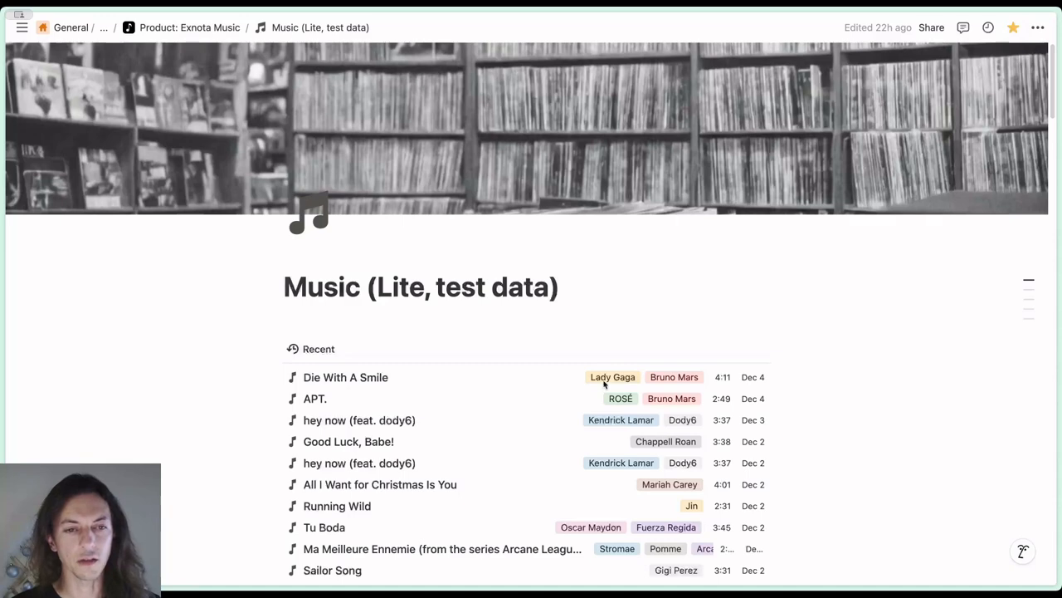
Review the sections and charts of the Music (Lite, test data) page, view its Play History database, and return to the page
scroll(831, 425, down, 3)
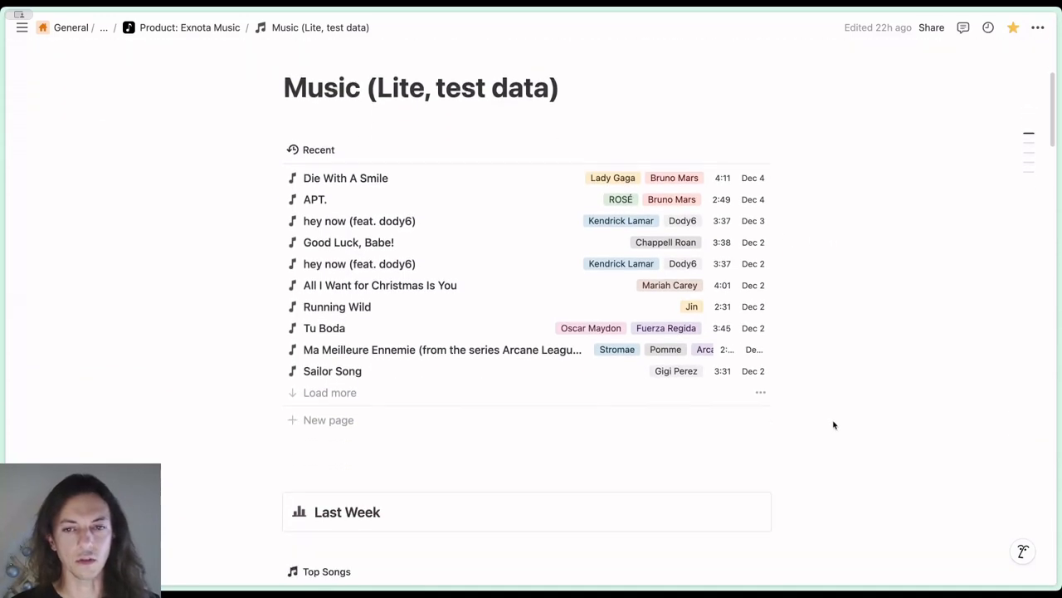
scroll(834, 425, down, 6)
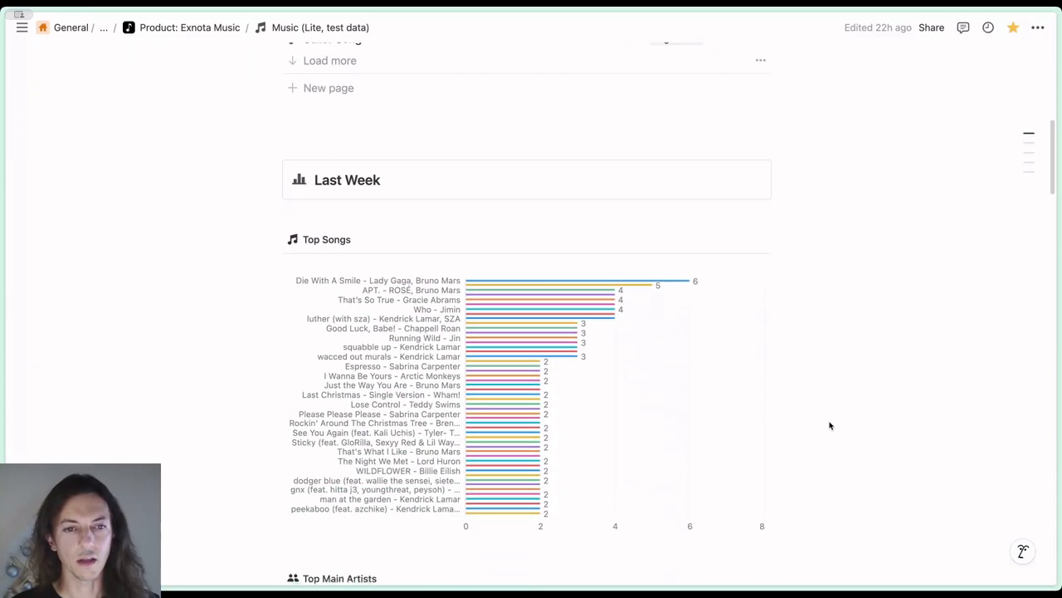
scroll(828, 425, down, 7)
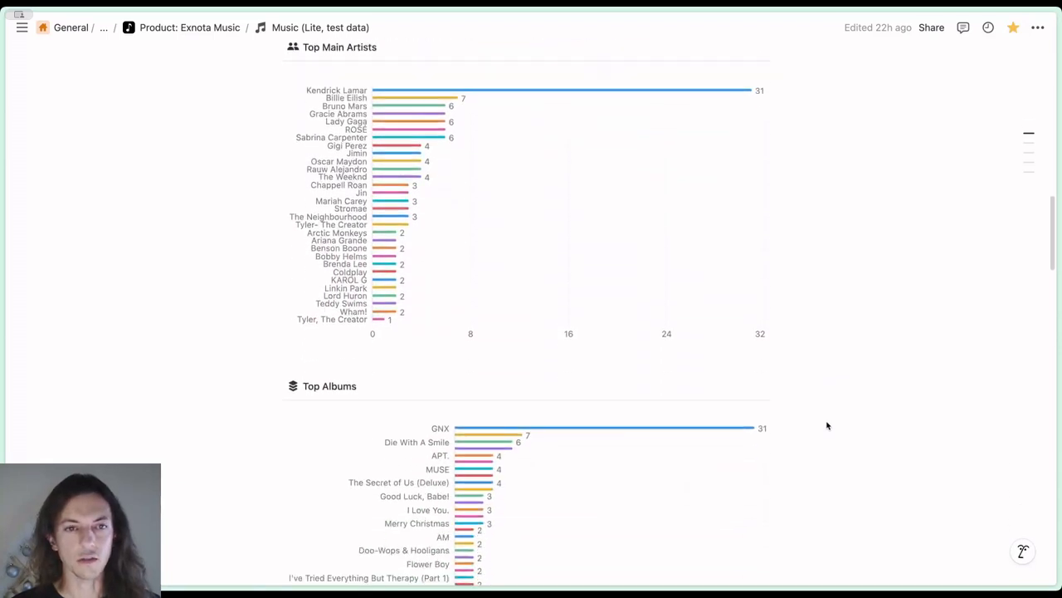
scroll(826, 424, down, 8)
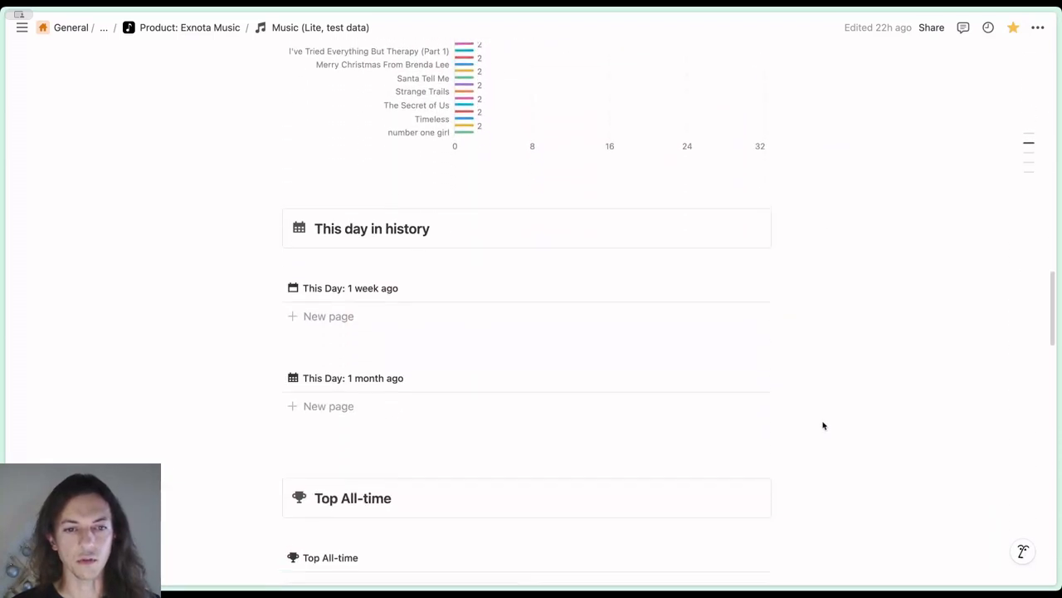
scroll(823, 425, down, 4)
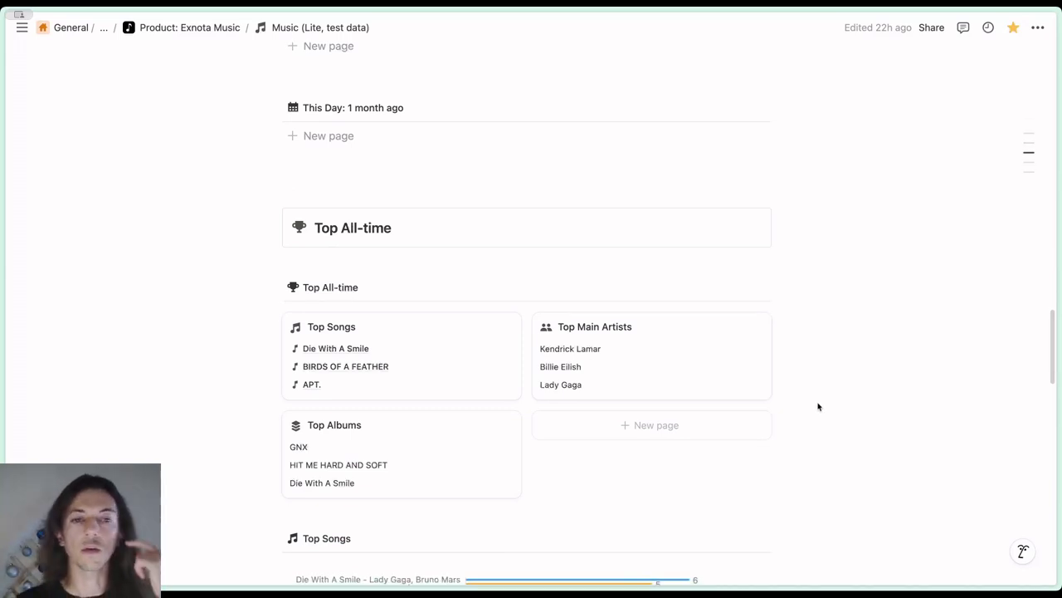
scroll(817, 406, down, 1)
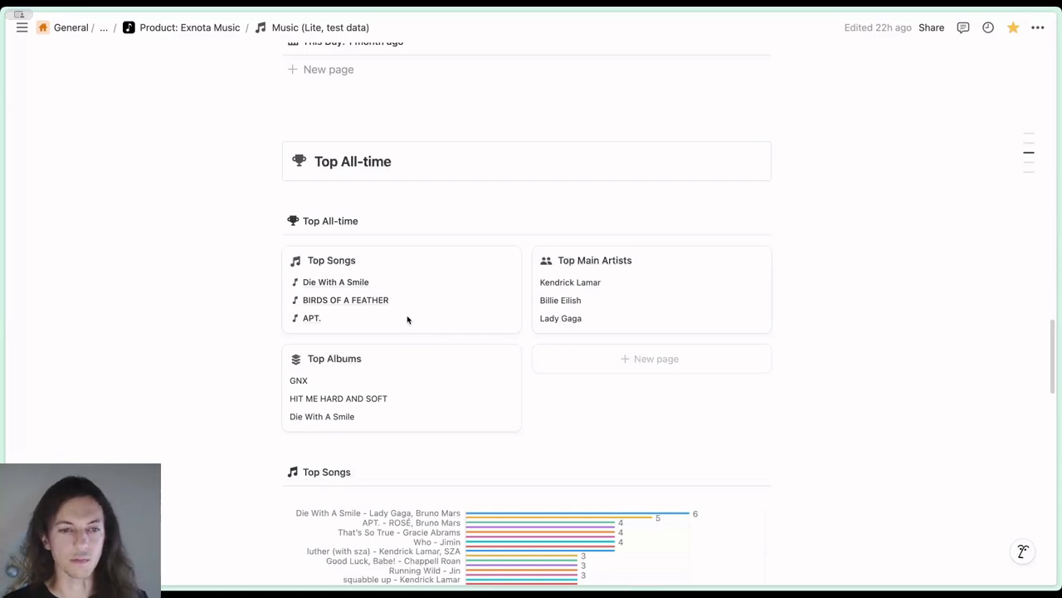
scroll(548, 395, down, 15)
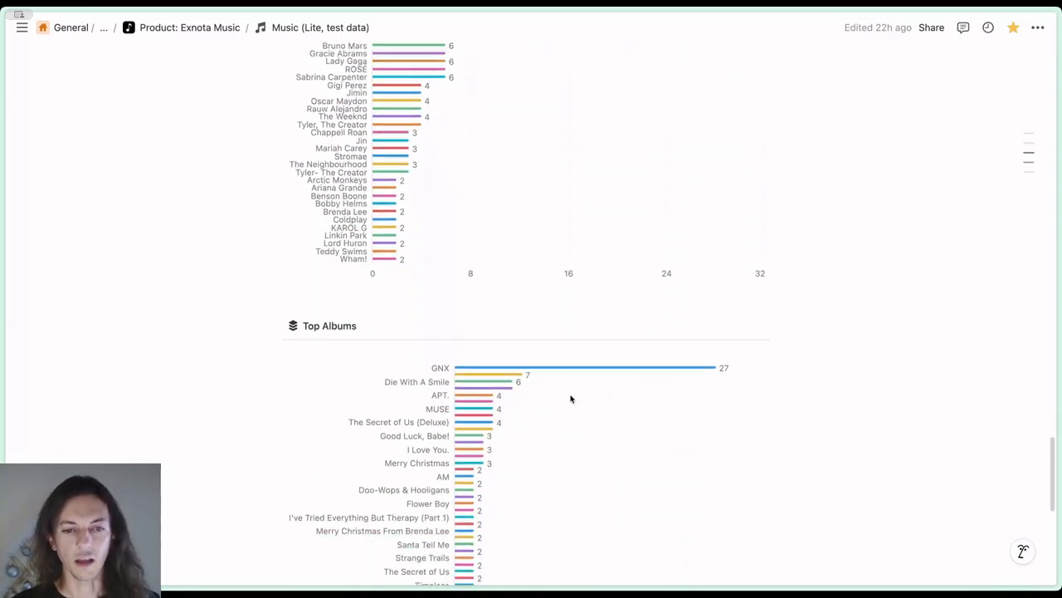
scroll(570, 398, down, 5)
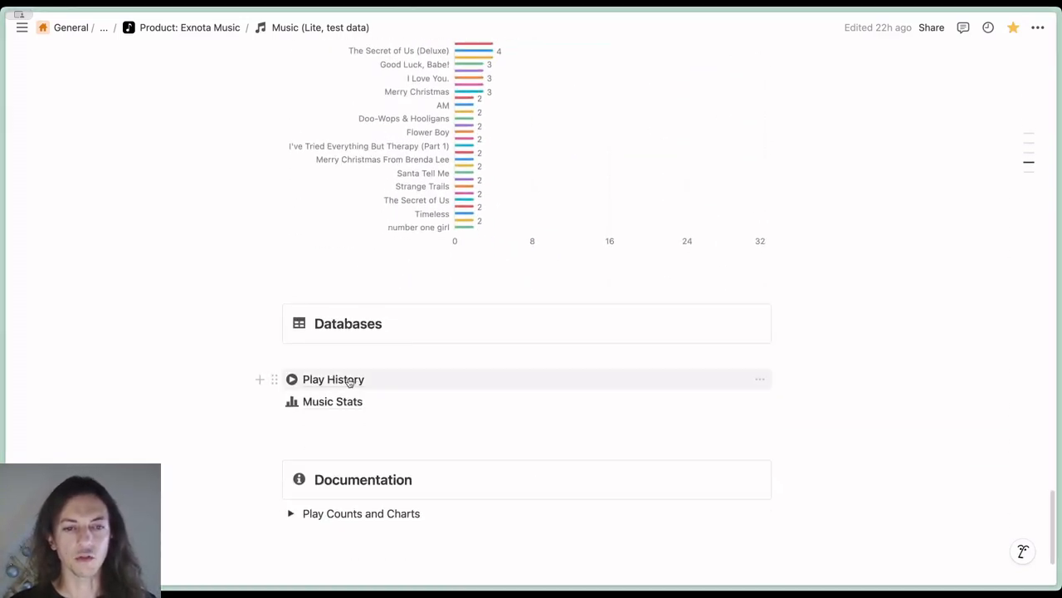
click(349, 381)
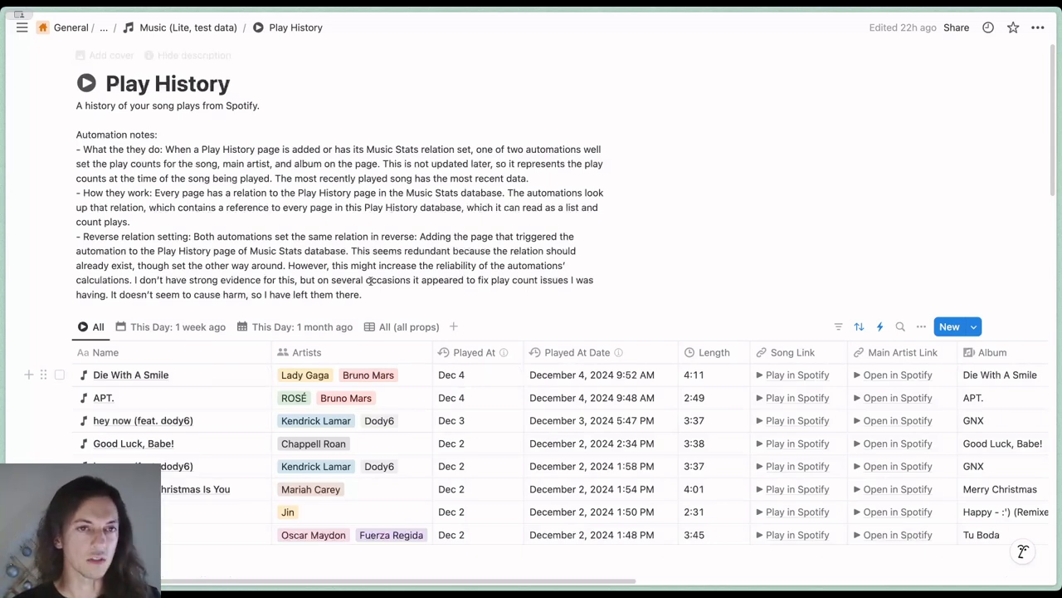
click(199, 28)
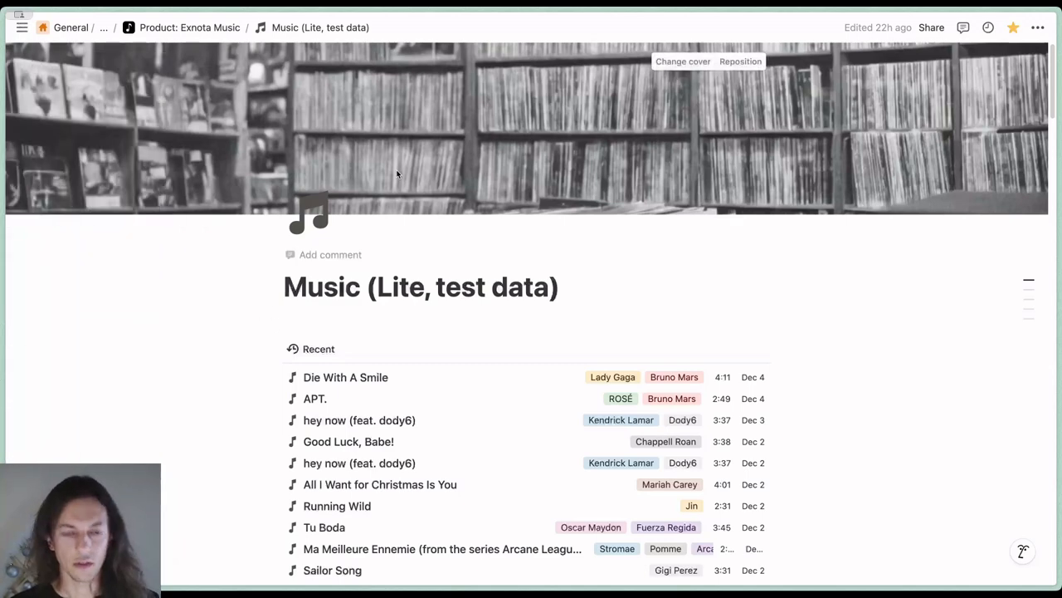
Open the Exnota Music Sync site at music.exnota.com
key(super+l)
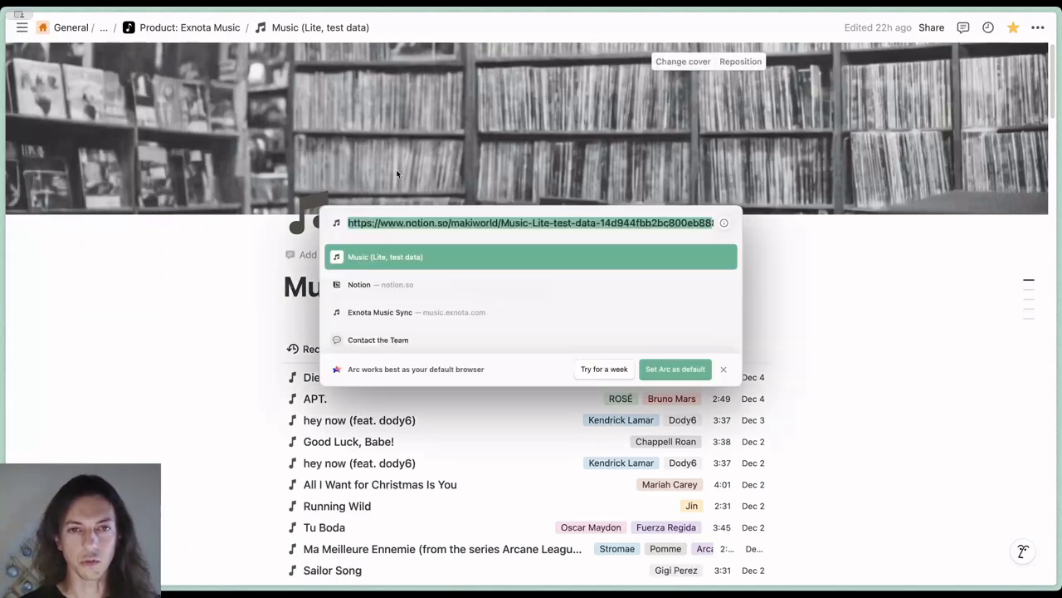
text(music)
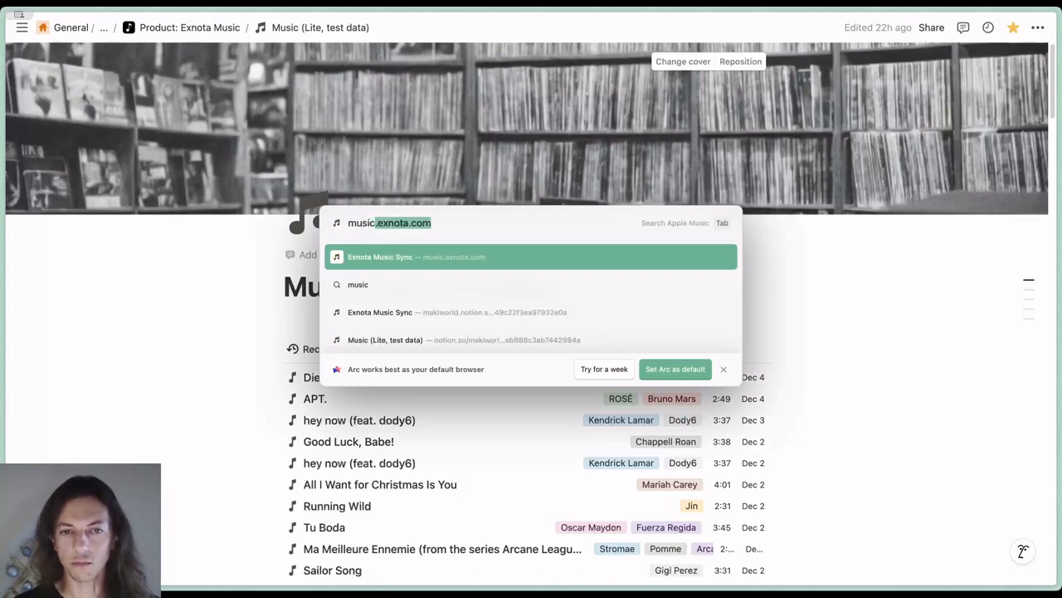
key(Return)
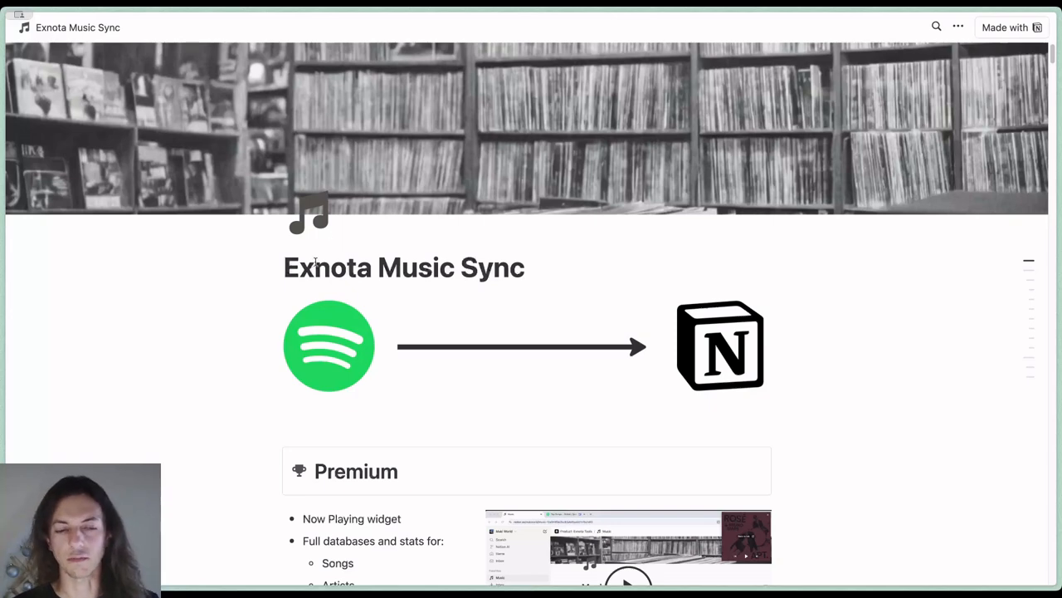
Examine the Premium section and view its linked r/Notion thread, closing the thread when done
scroll(278, 313, down, 5)
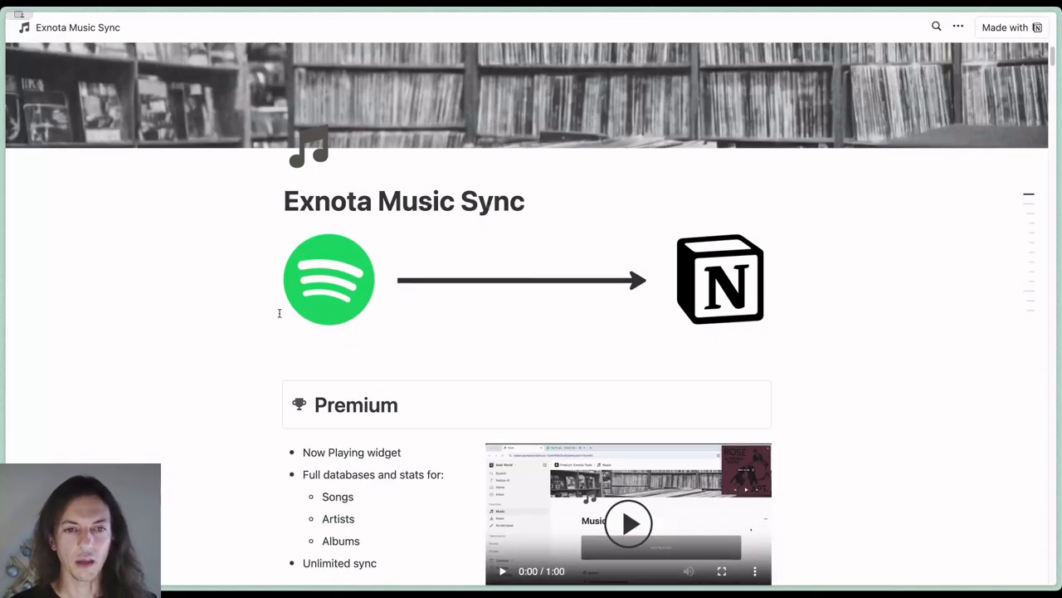
scroll(279, 313, down, 2)
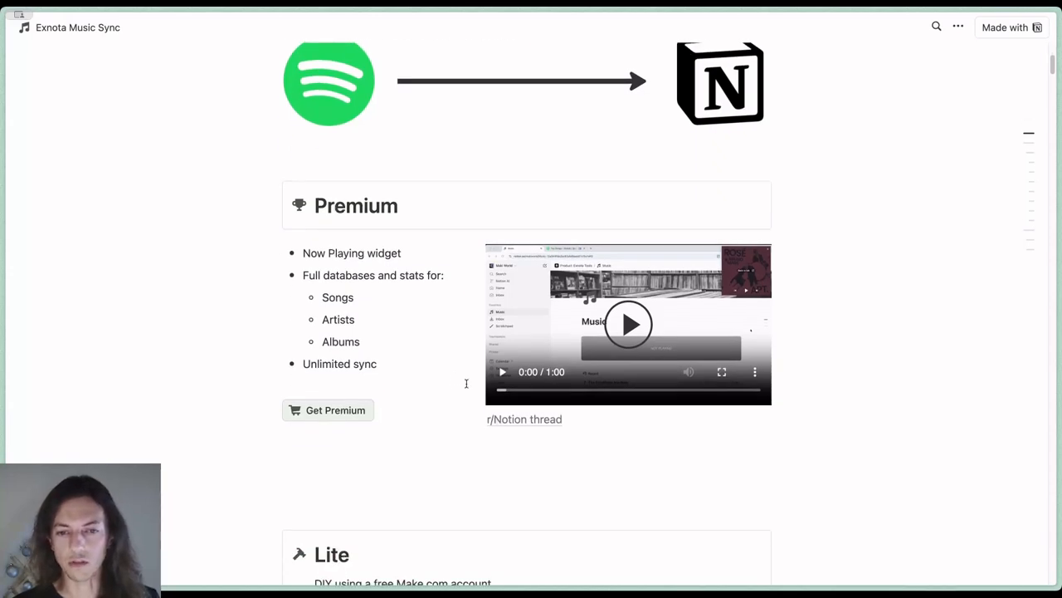
mouse_move(510, 419)
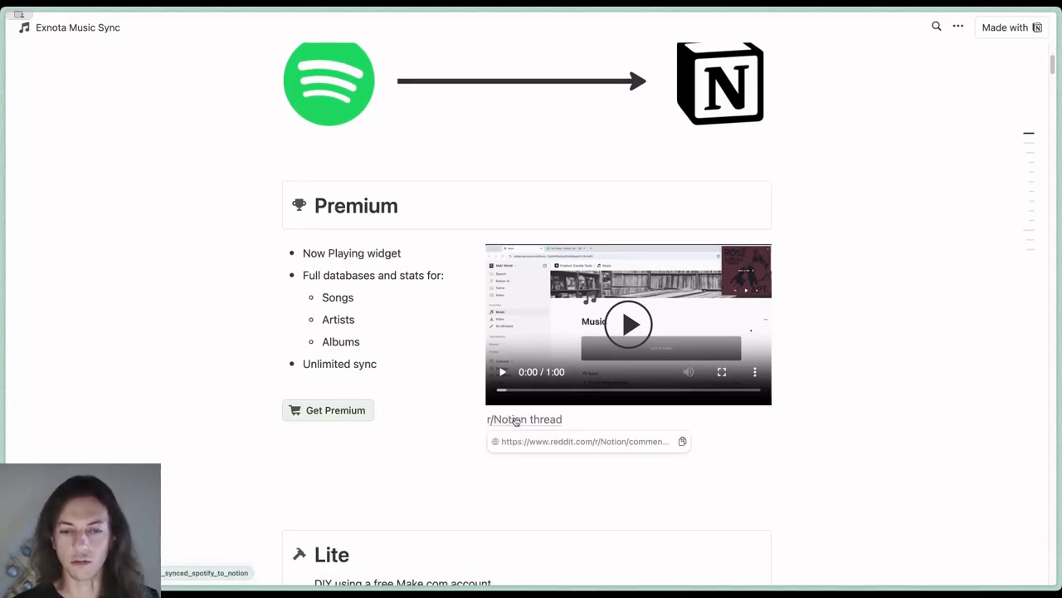
click(516, 422)
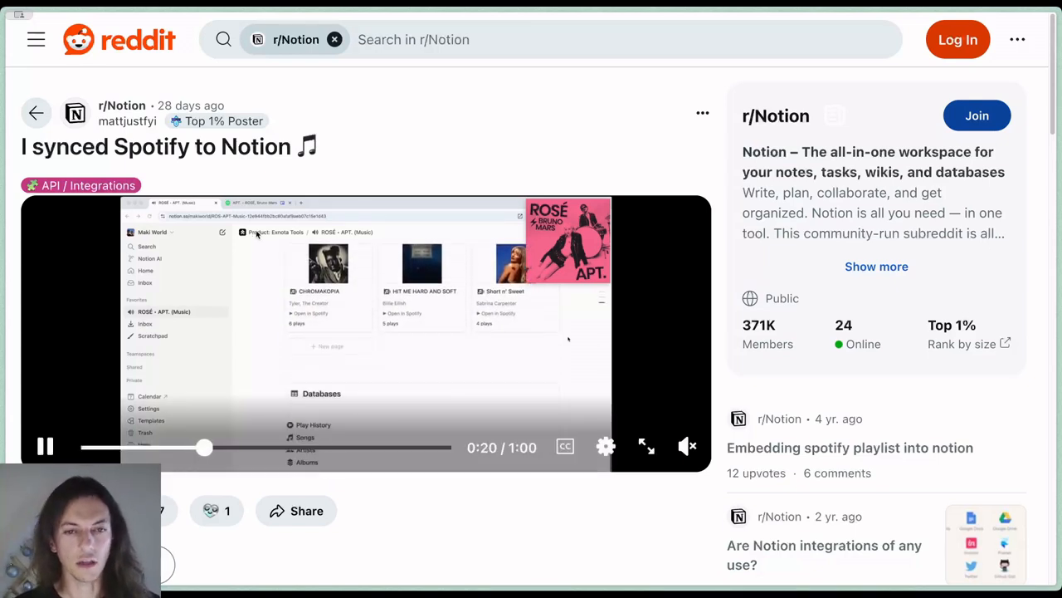
key(super+w)
Open the Music (Lite) template linked under Part 0: Duplicate template in the Lite setup guide
scroll(419, 395, down, 8)
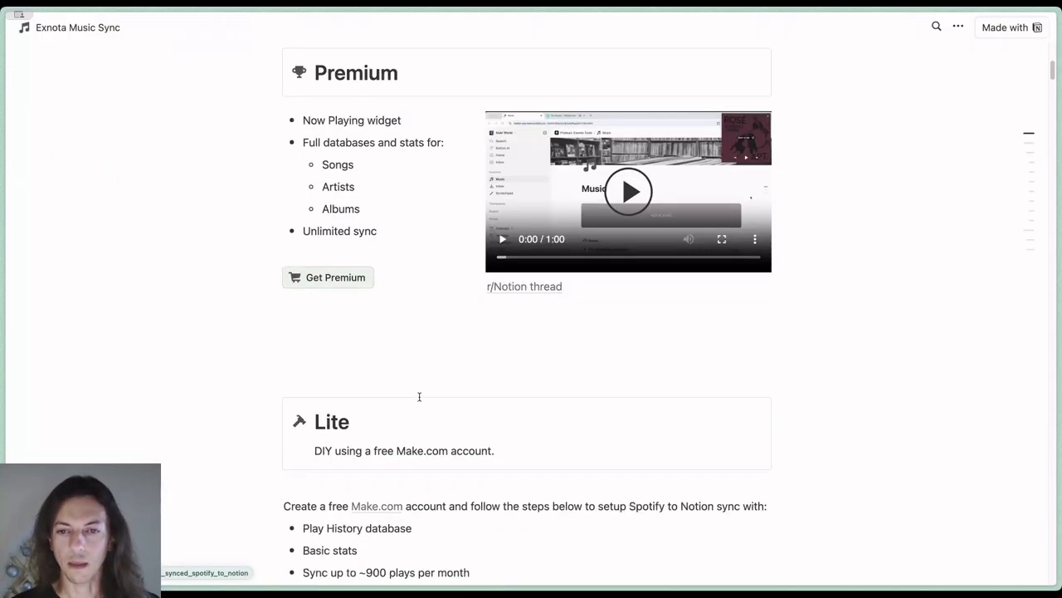
scroll(419, 397, down, 1)
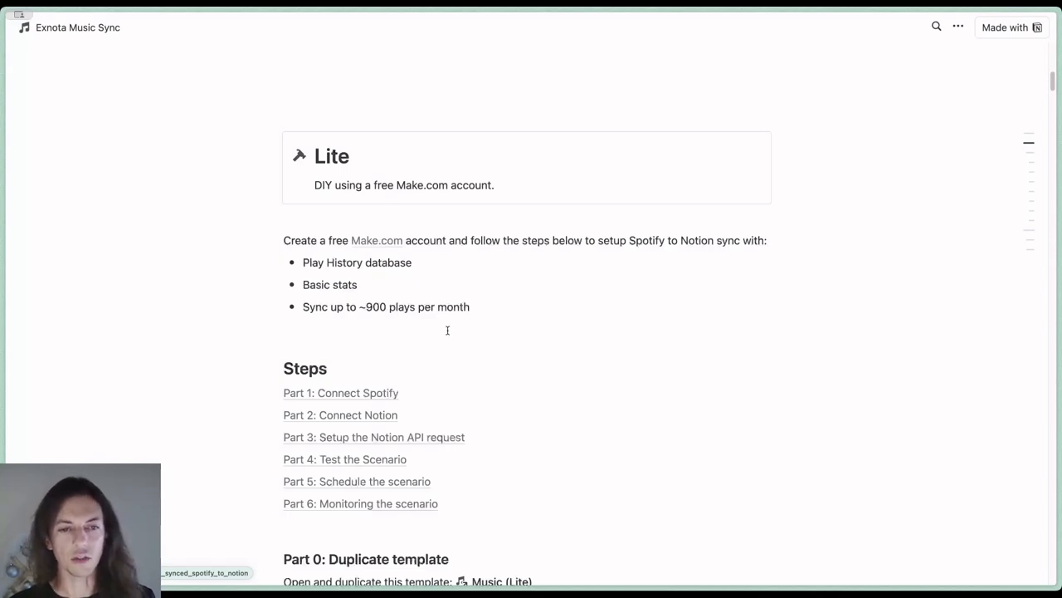
scroll(450, 334, down, 1)
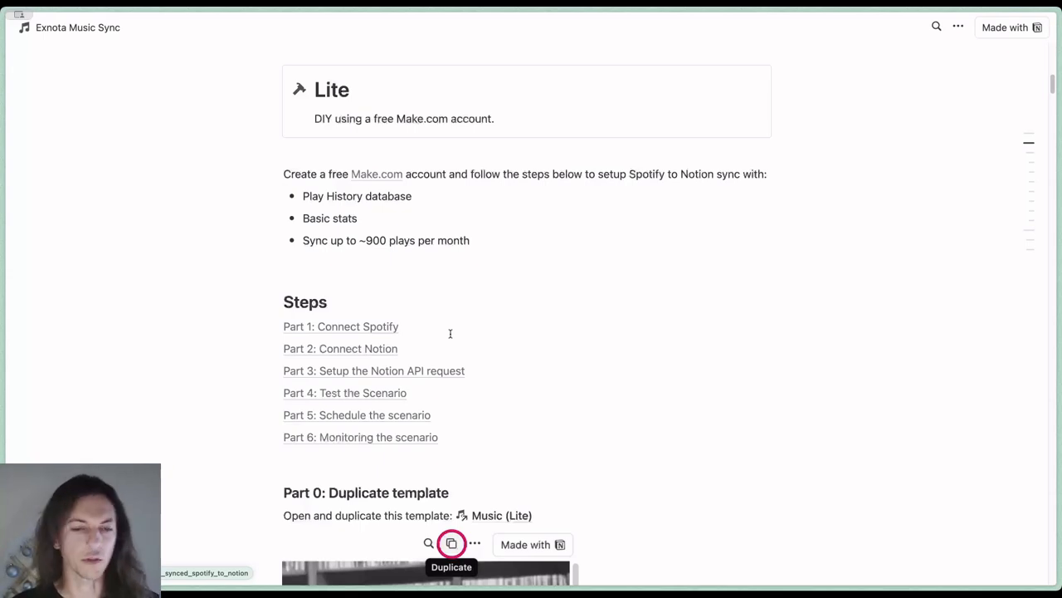
scroll(449, 333, down, 3)
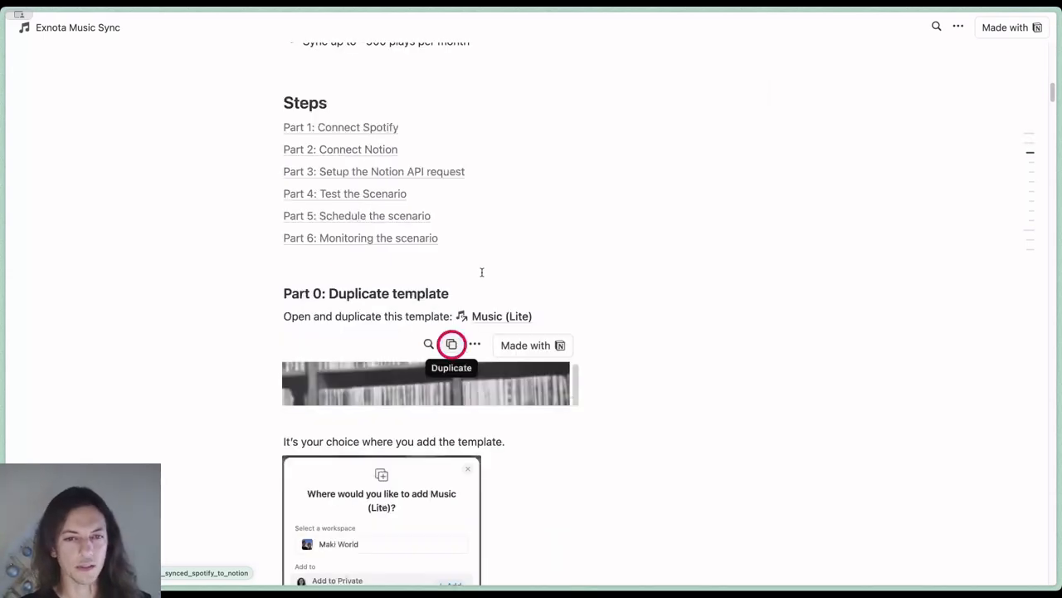
scroll(486, 275, down, 1)
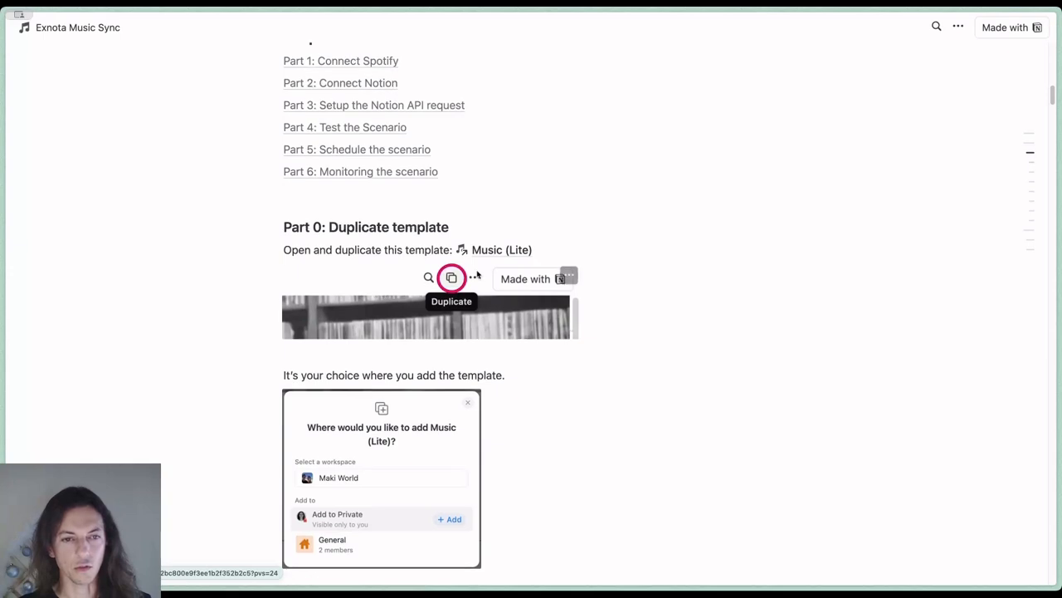
click(497, 252)
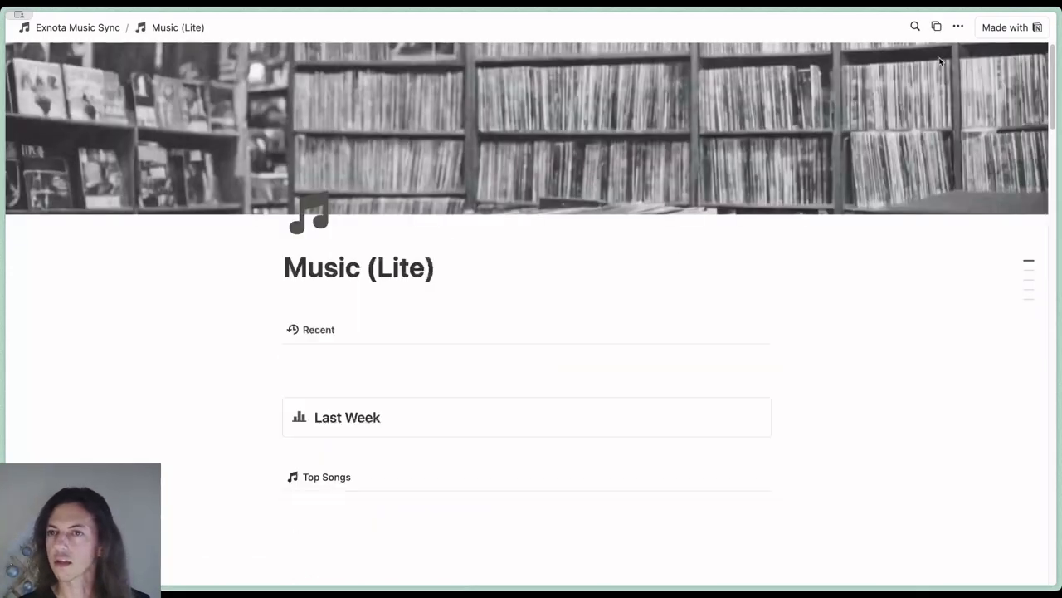
Duplicate the Music (Lite) template into the Private section of the Maki World workspace
click(937, 28)
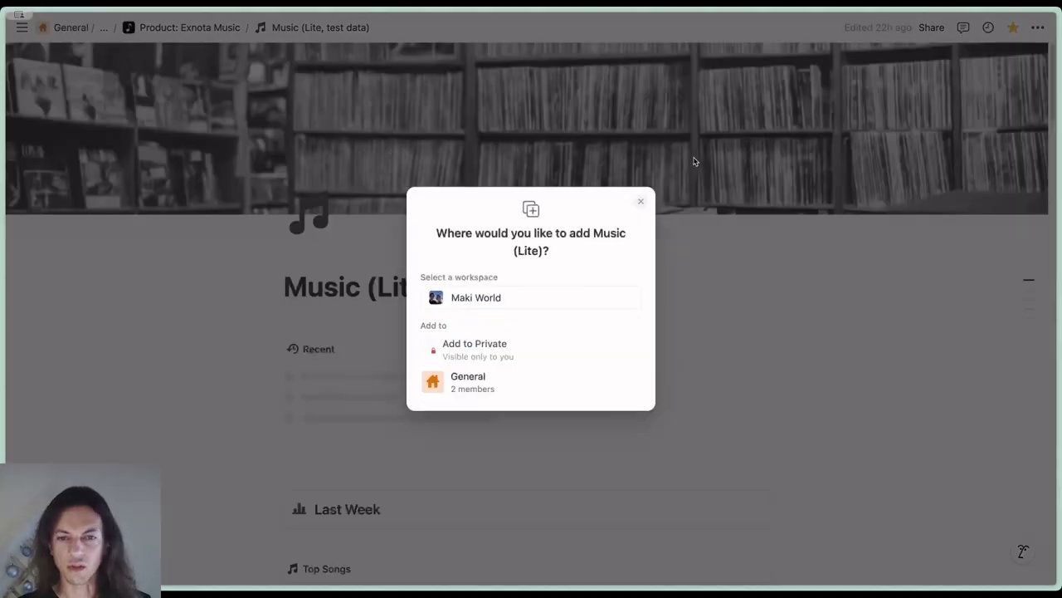
mouse_move(519, 344)
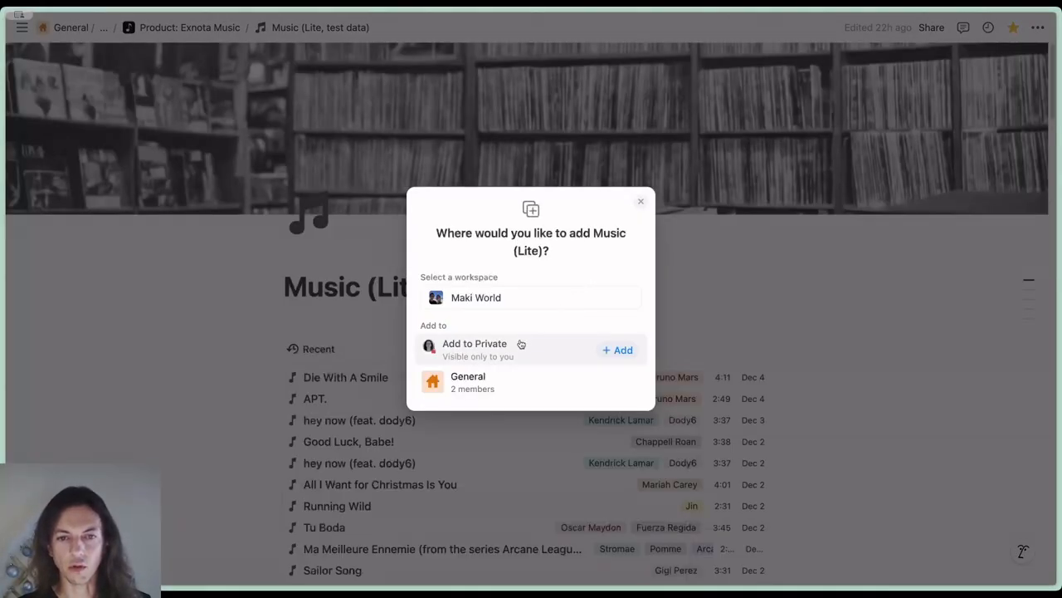
click(618, 350)
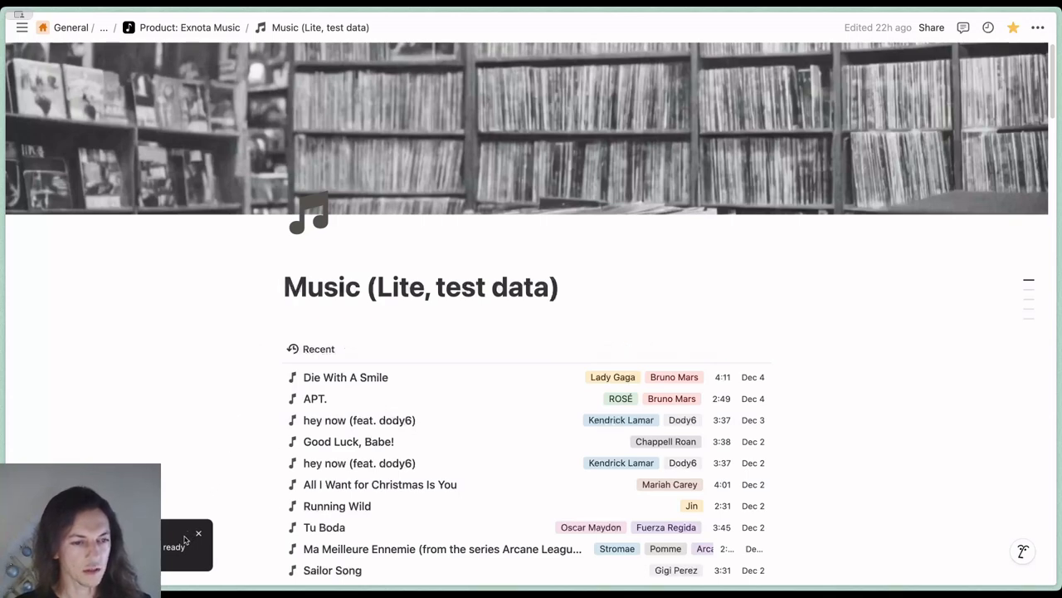
Search the workspace for "music lite", open the newly duplicated private Music (Lite) page, and look over its sections
mouse_move(39, 195)
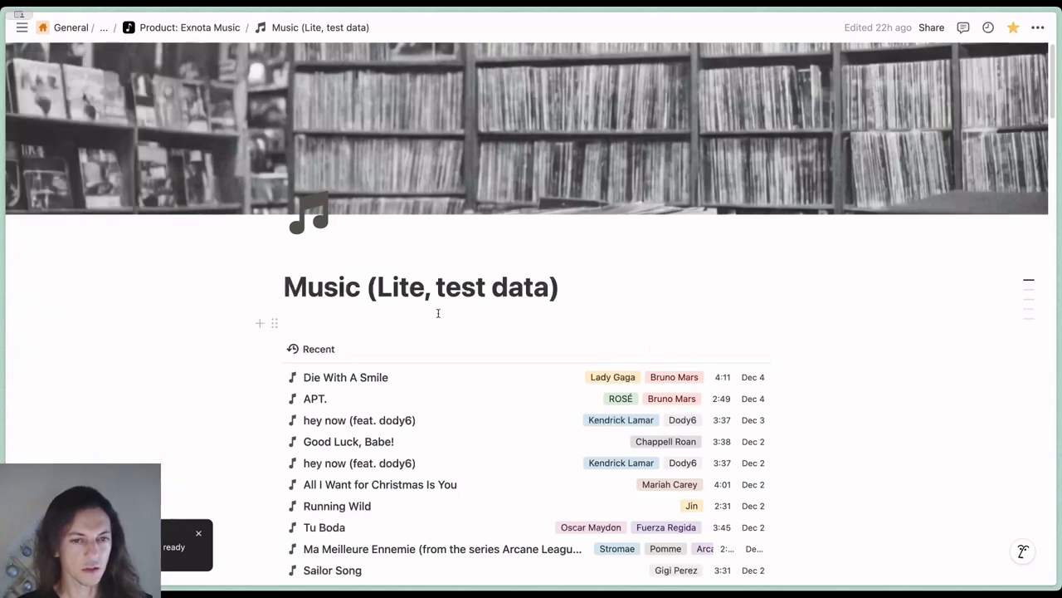
key(super+p)
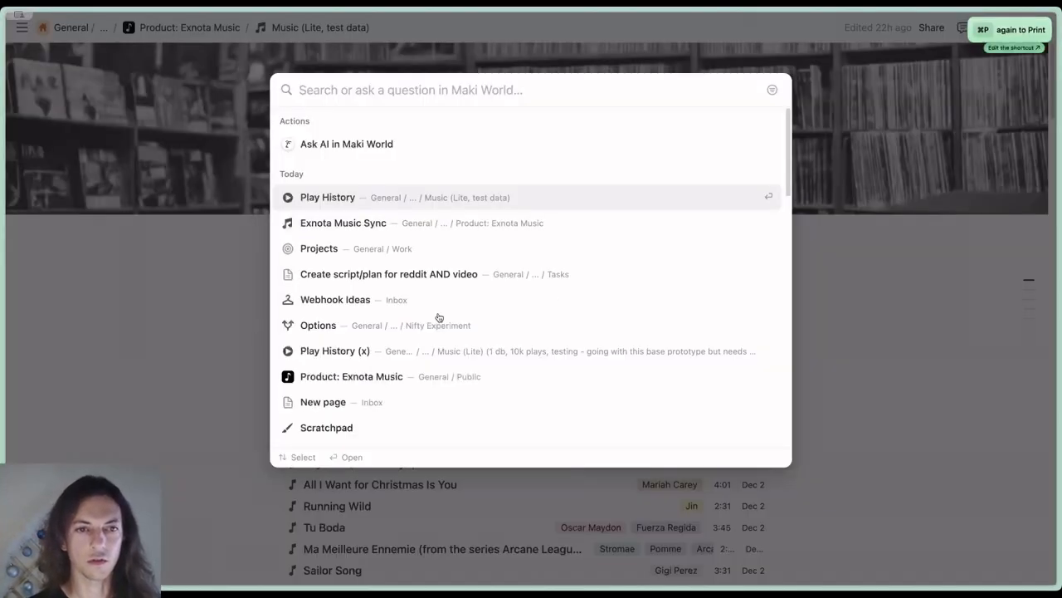
text(music lite)
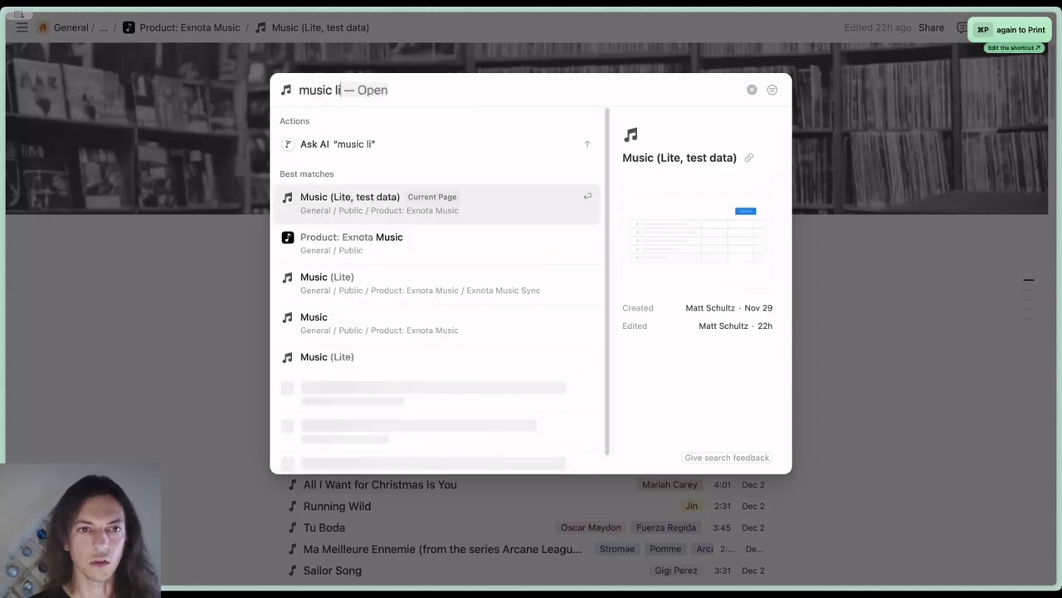
key(Down)
key(Down)
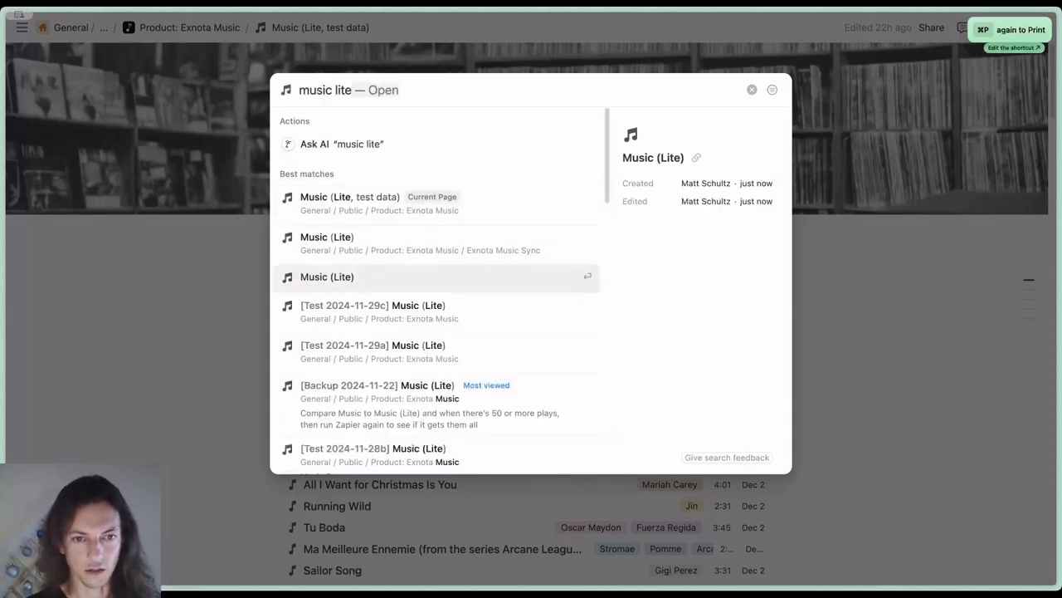
key(Return)
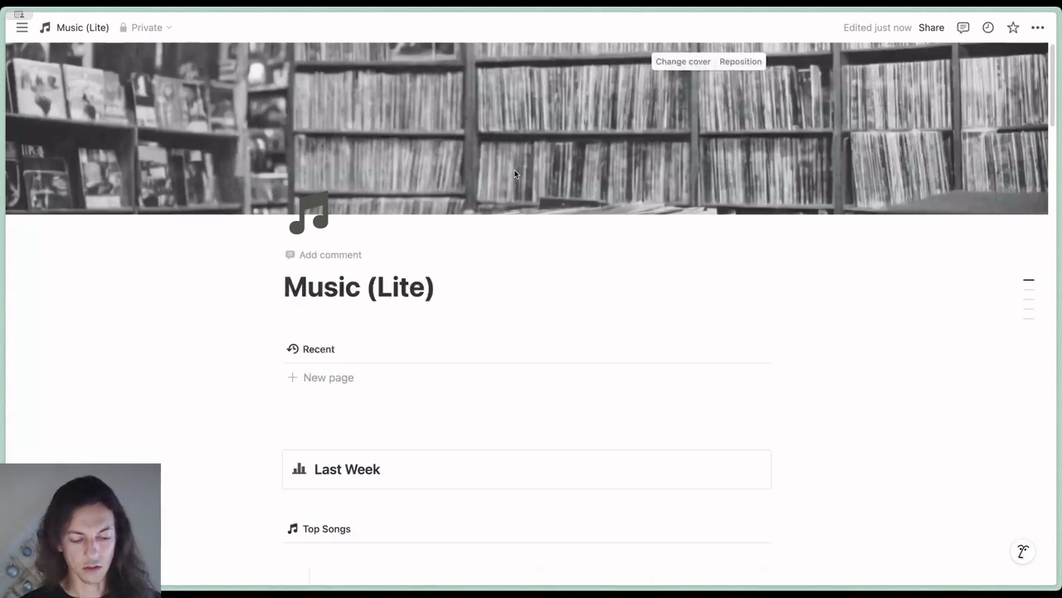
scroll(515, 172, down, 10)
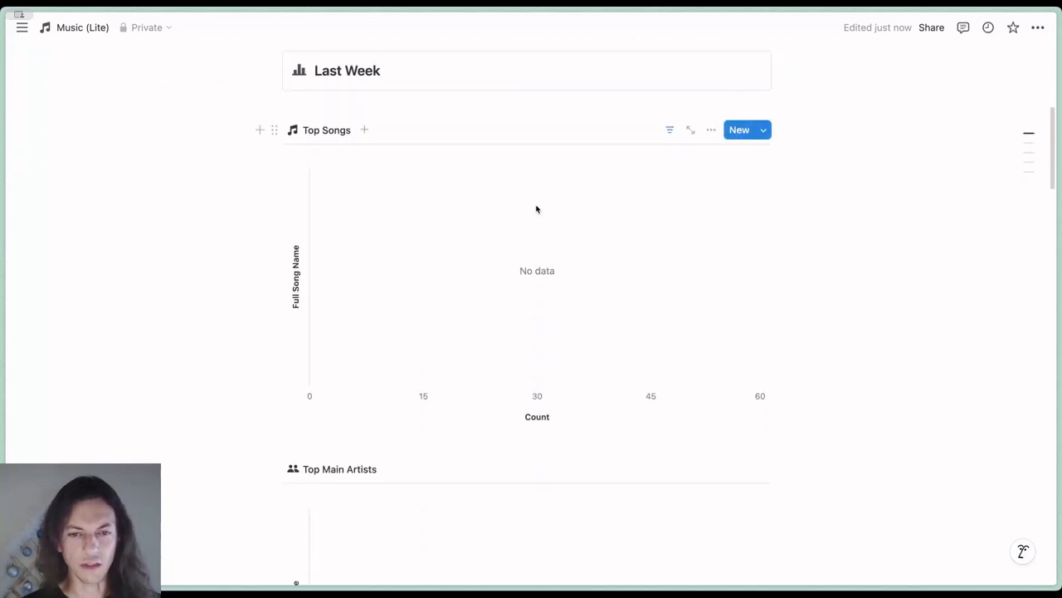
scroll(540, 217, up, 10)
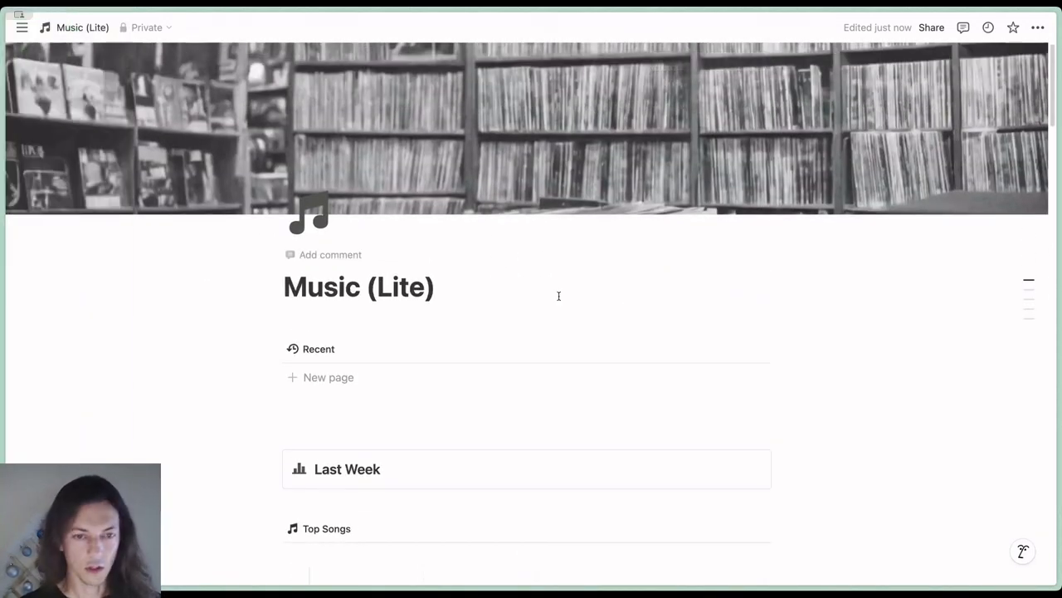
Open make.com in a new browser tab
key(super+t)
text(make.com)
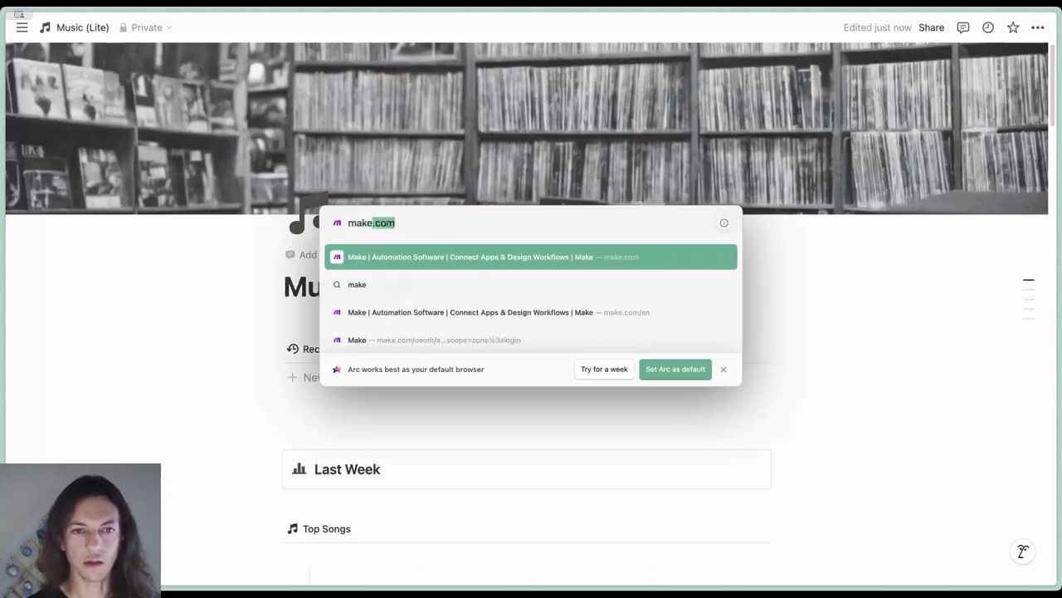
key(Return)
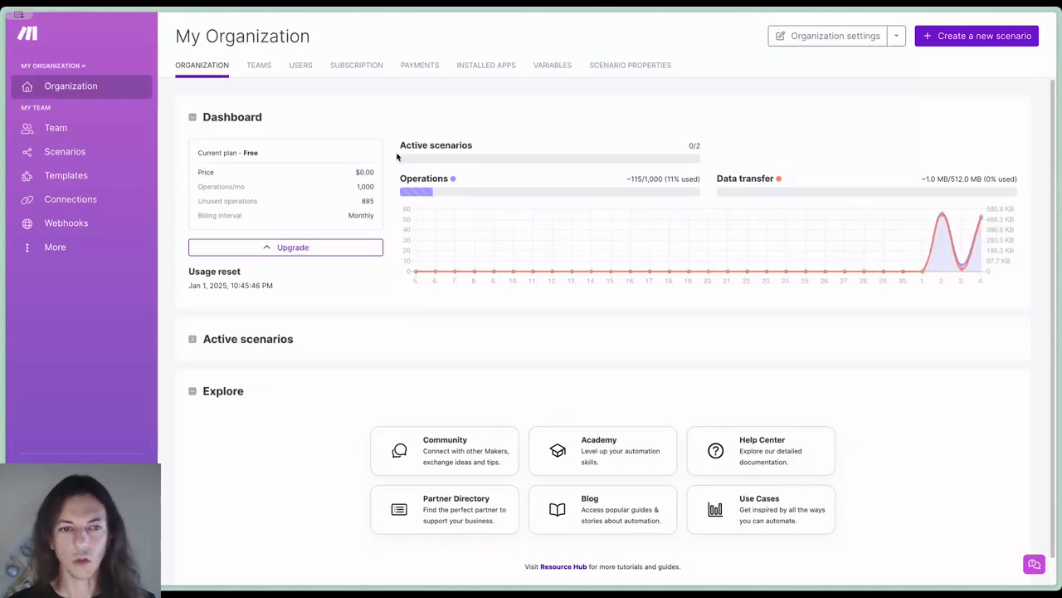
Create a new scenario and add the Spotify Watch Recently Played Tracks module as its trigger
click(83, 151)
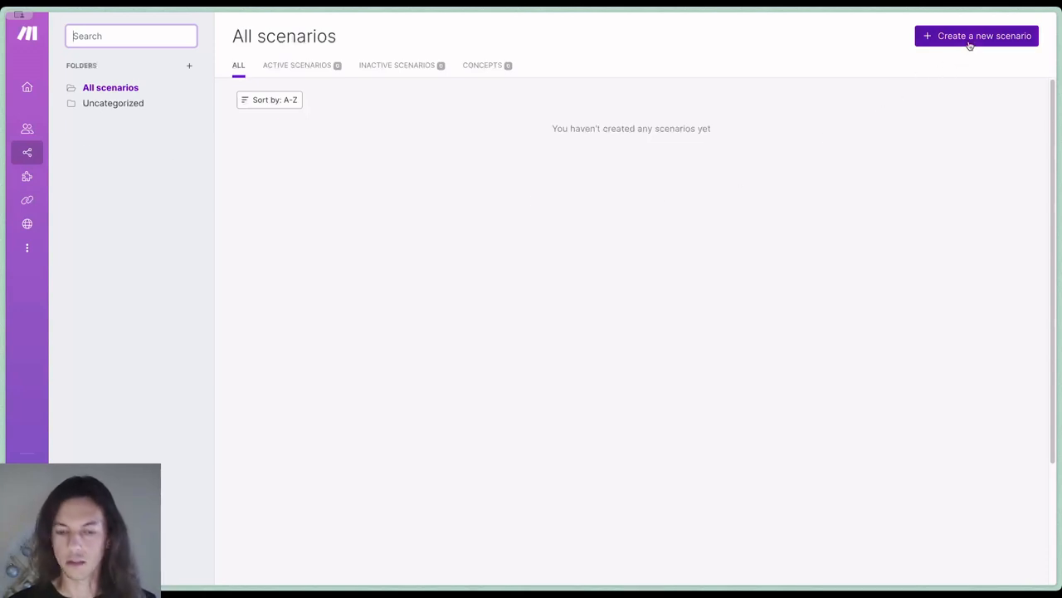
key(ctrl+plus)
key(ctrl+plus)
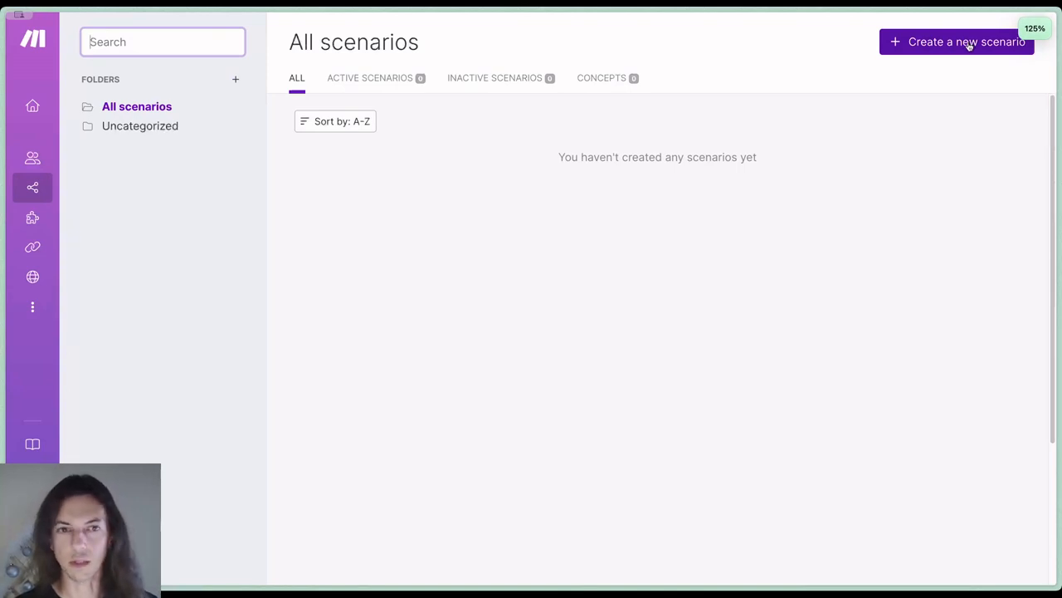
click(969, 43)
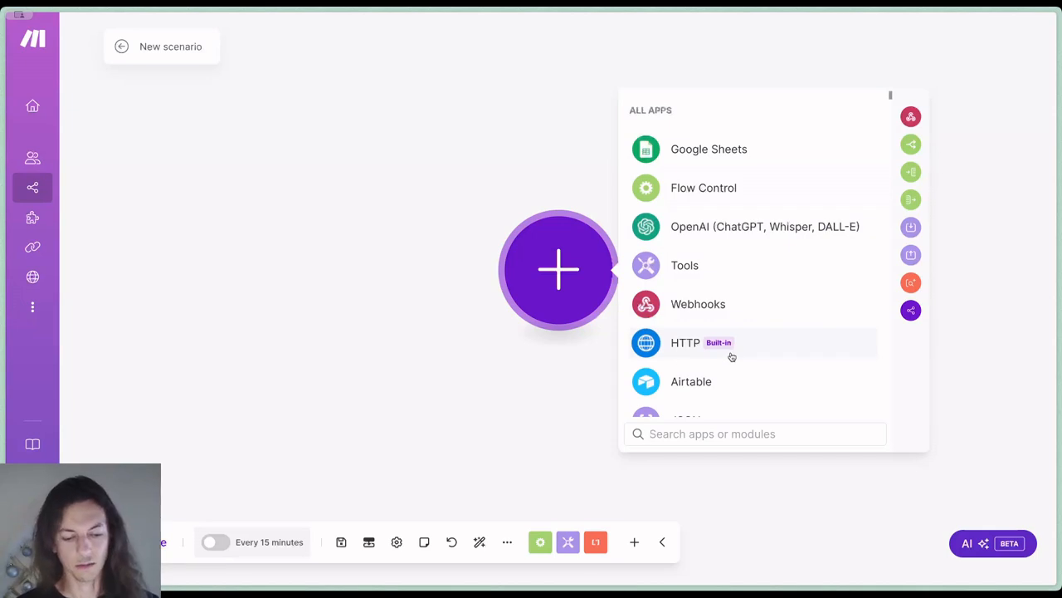
text(spotify)
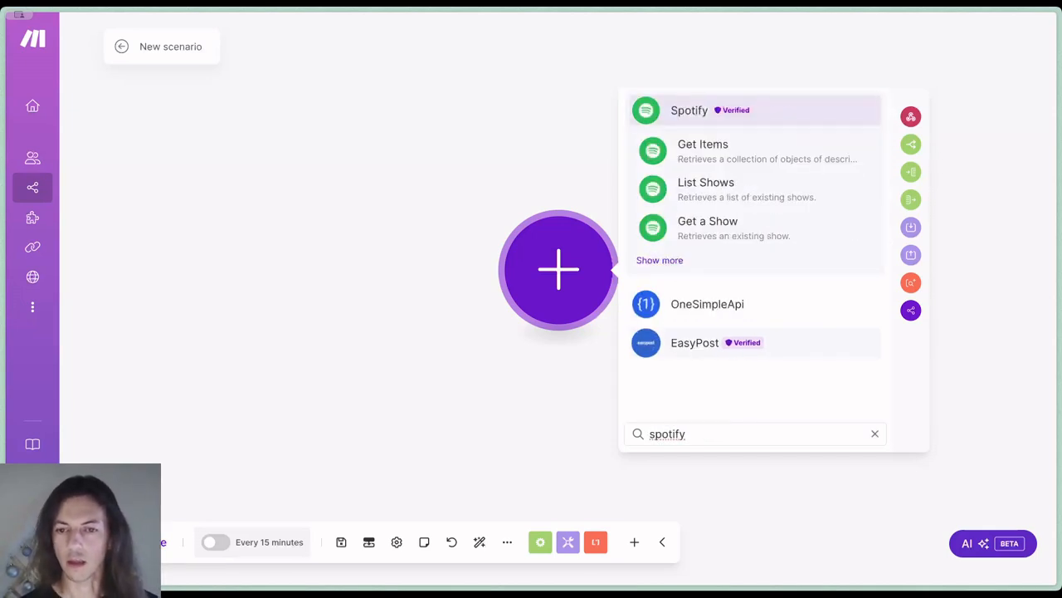
text( recent)
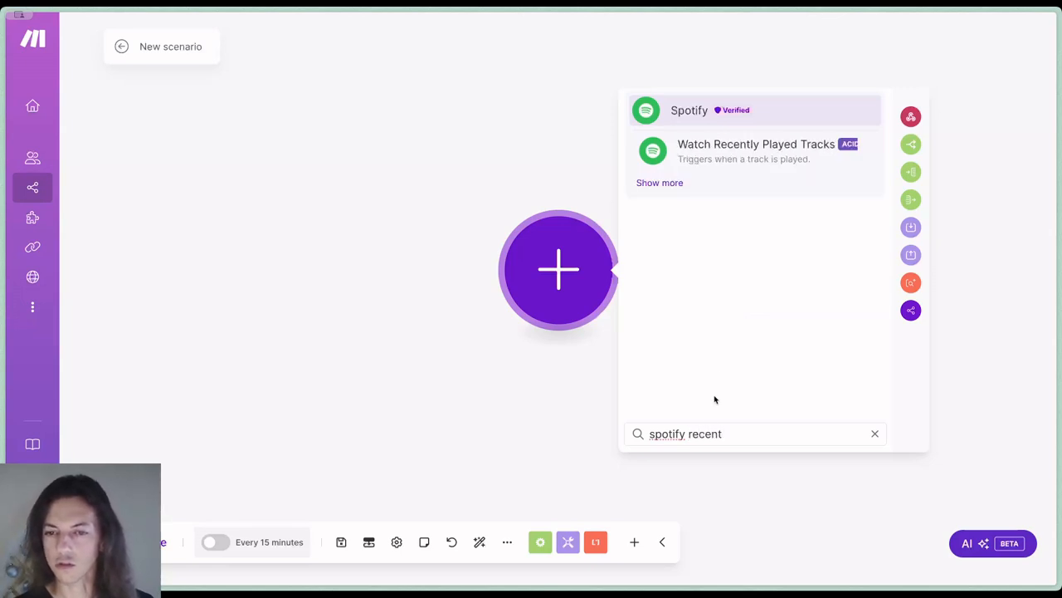
click(718, 148)
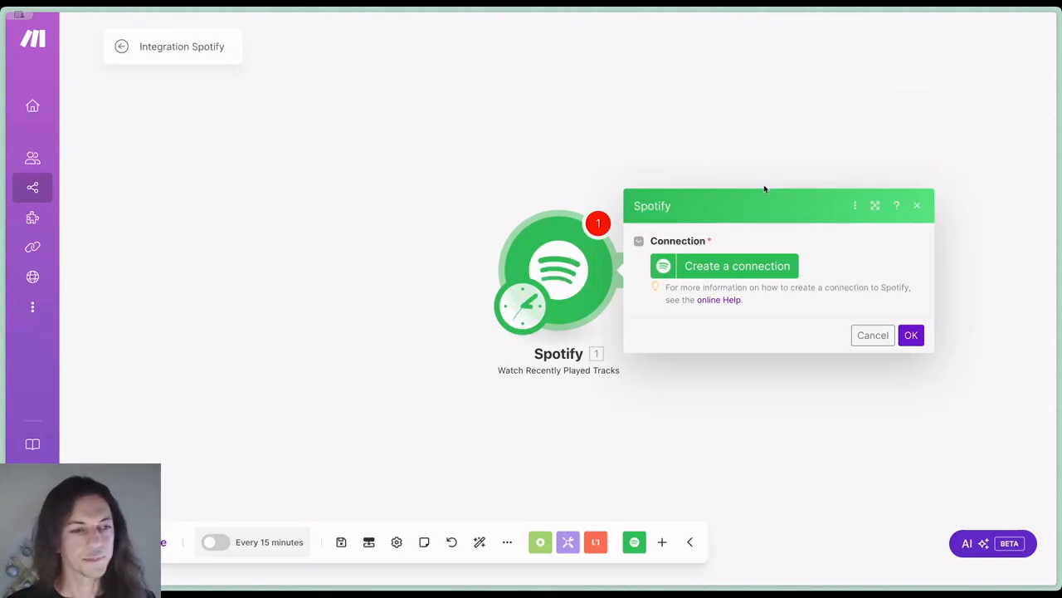
Create the connection My Spotify connection for the trigger and authorize Make to access the Spotify account
click(755, 268)
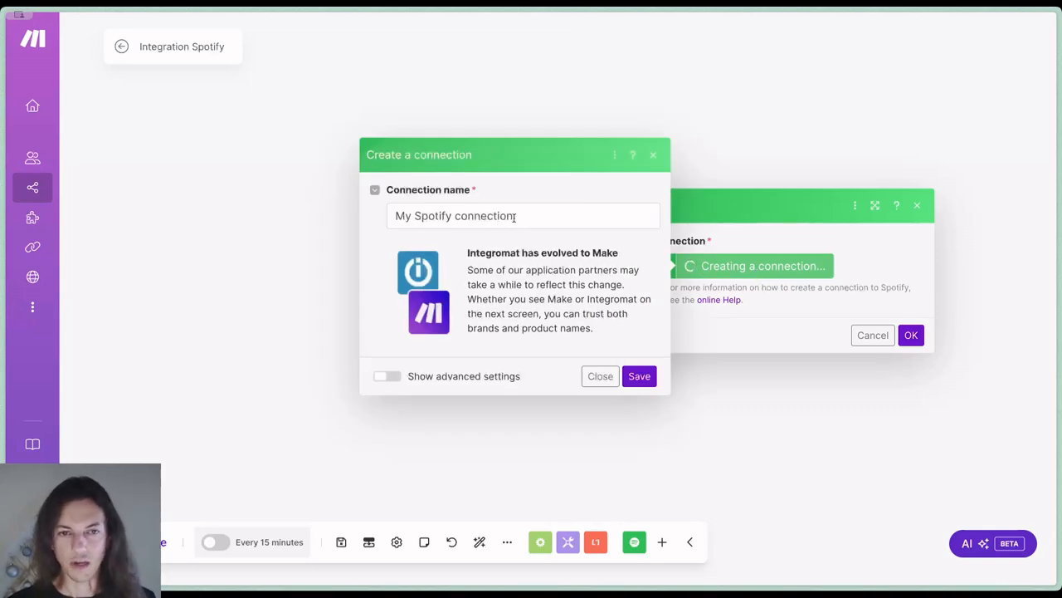
click(647, 378)
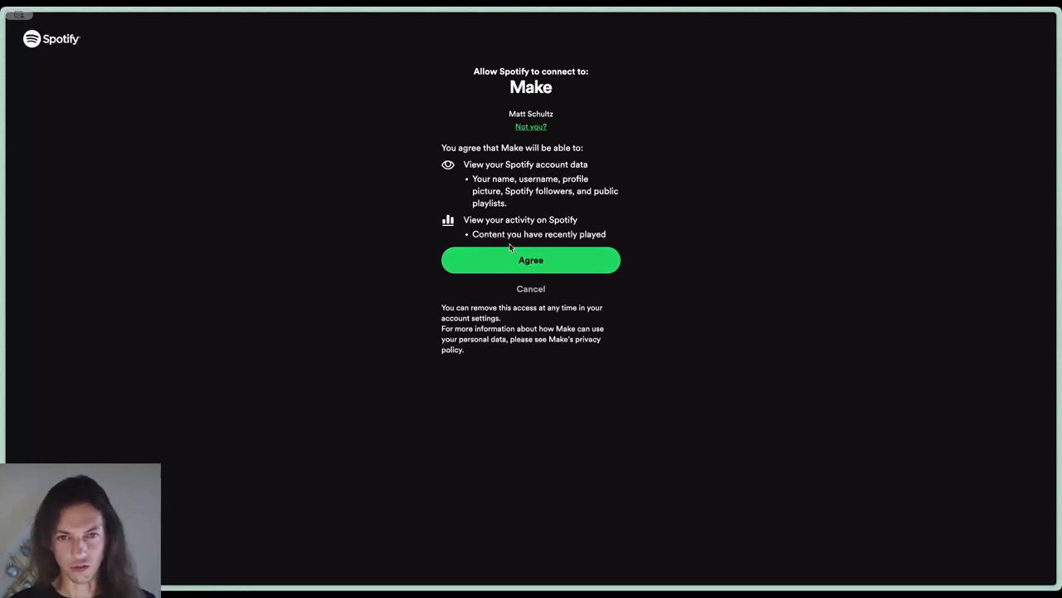
key(ctrl+plus)
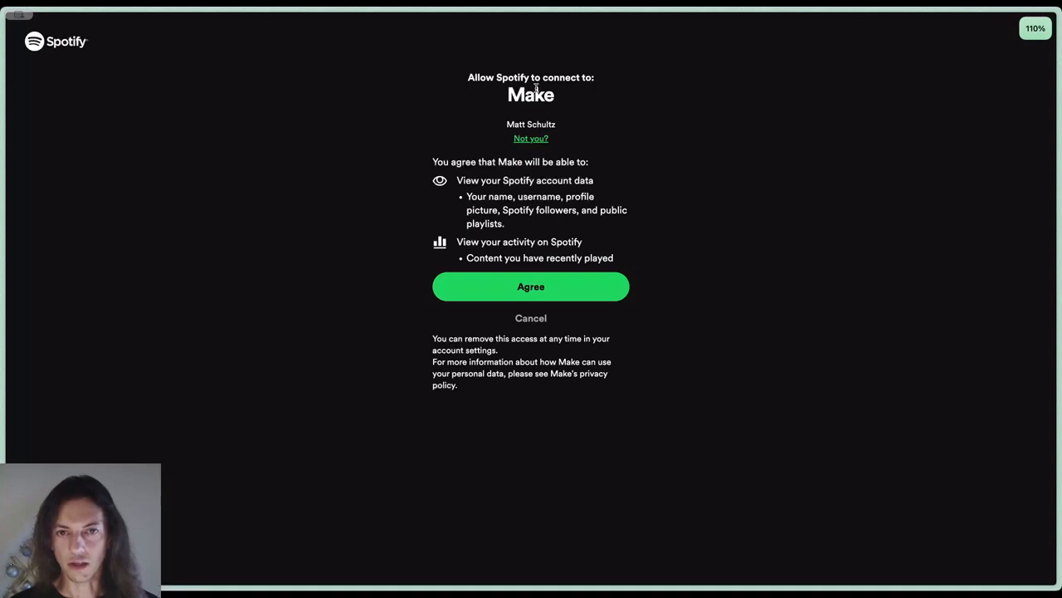
click(562, 285)
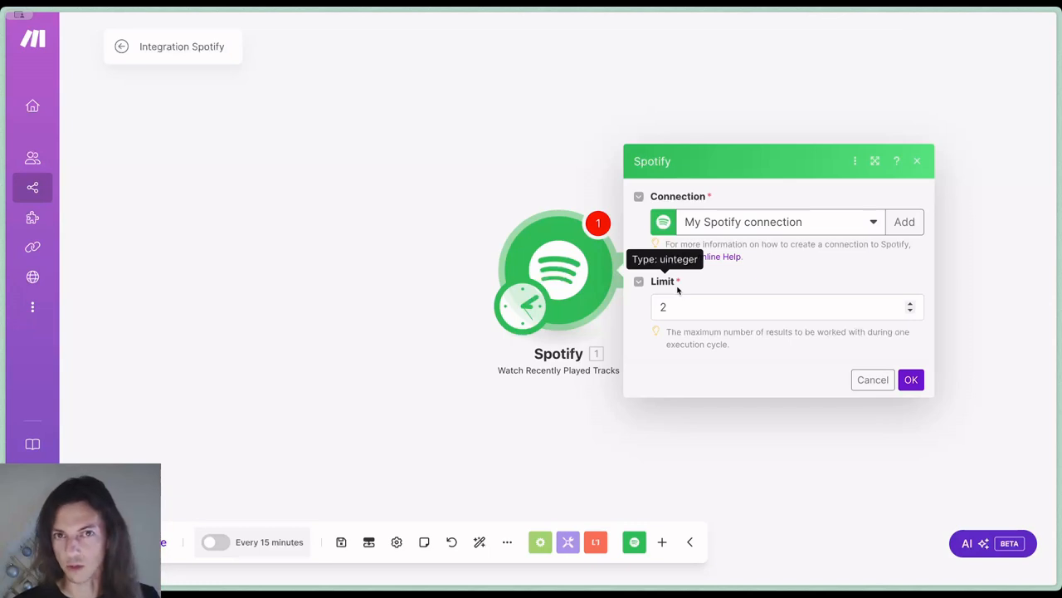
Set the Spotify module's limit to 1 and choose All as the point to start from
click(673, 304)
drag(681, 306, 659, 304)
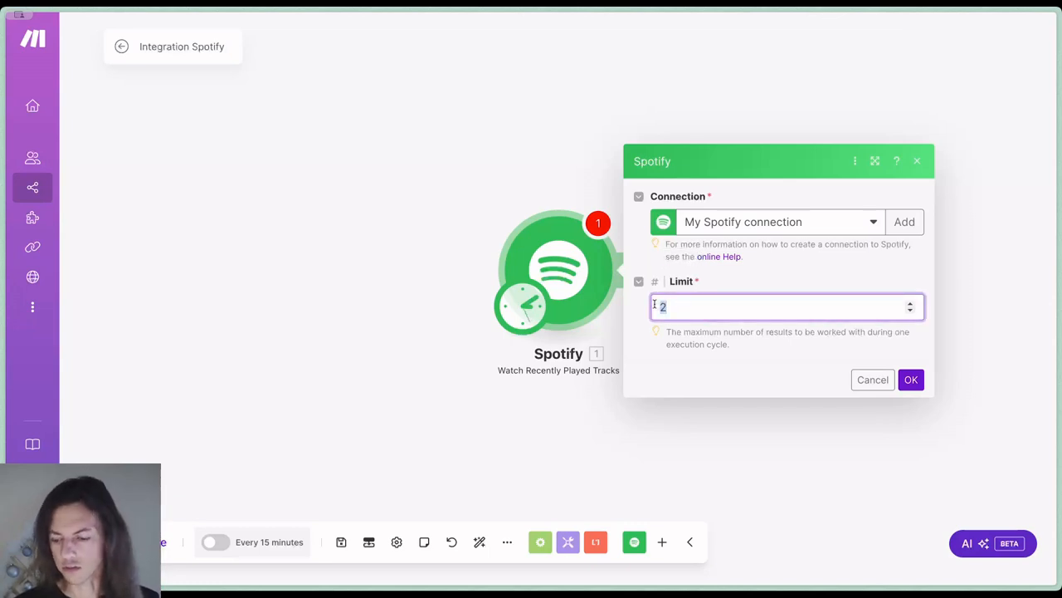
text(1)
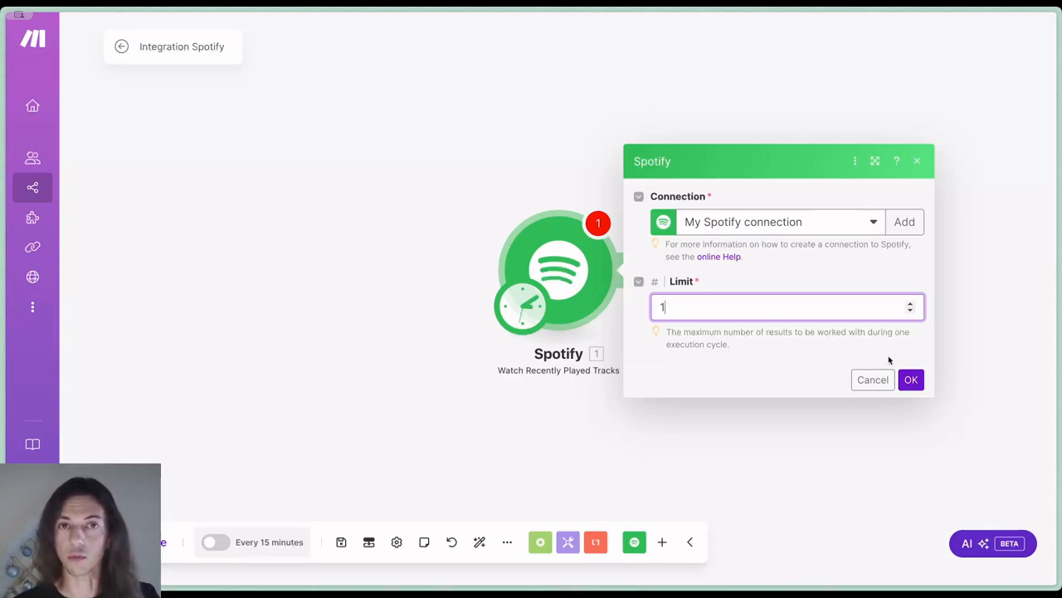
click(912, 381)
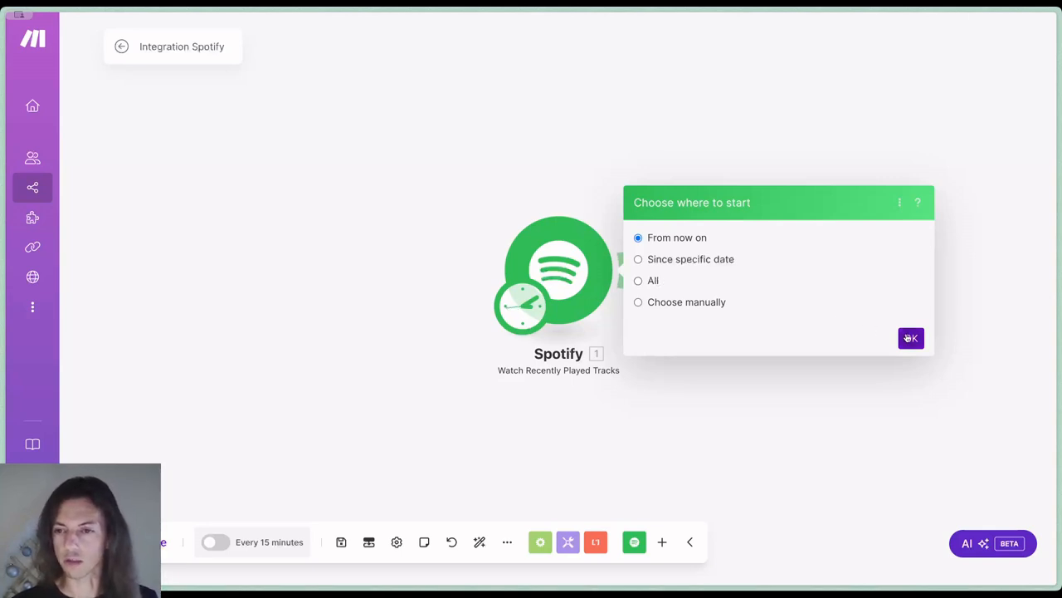
click(652, 282)
click(911, 338)
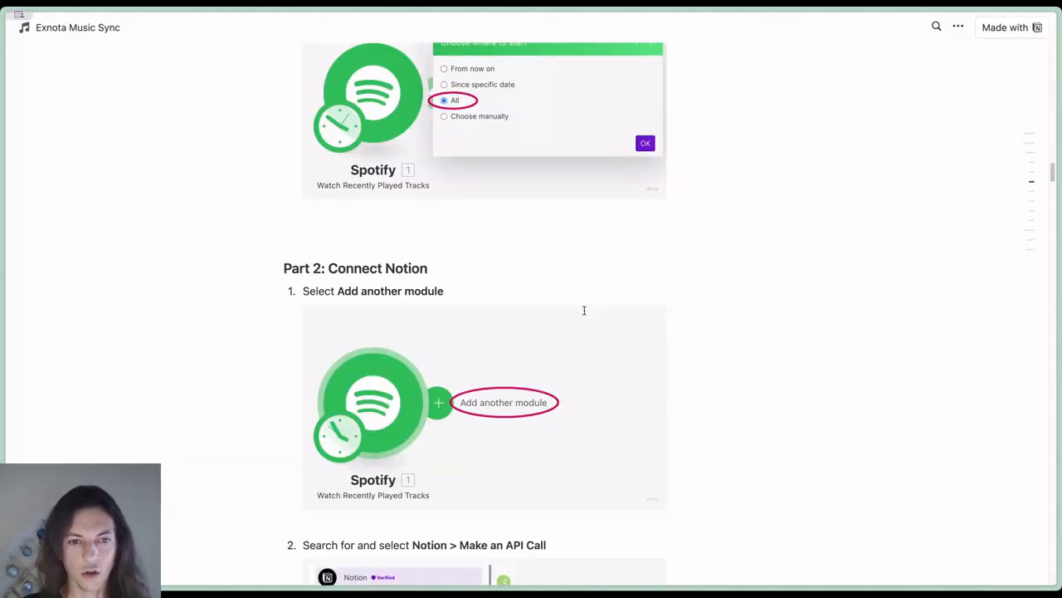
Add the Notion Make an API Call module after the Spotify module
scroll(584, 311, down, 2)
scroll(584, 314, down, 2)
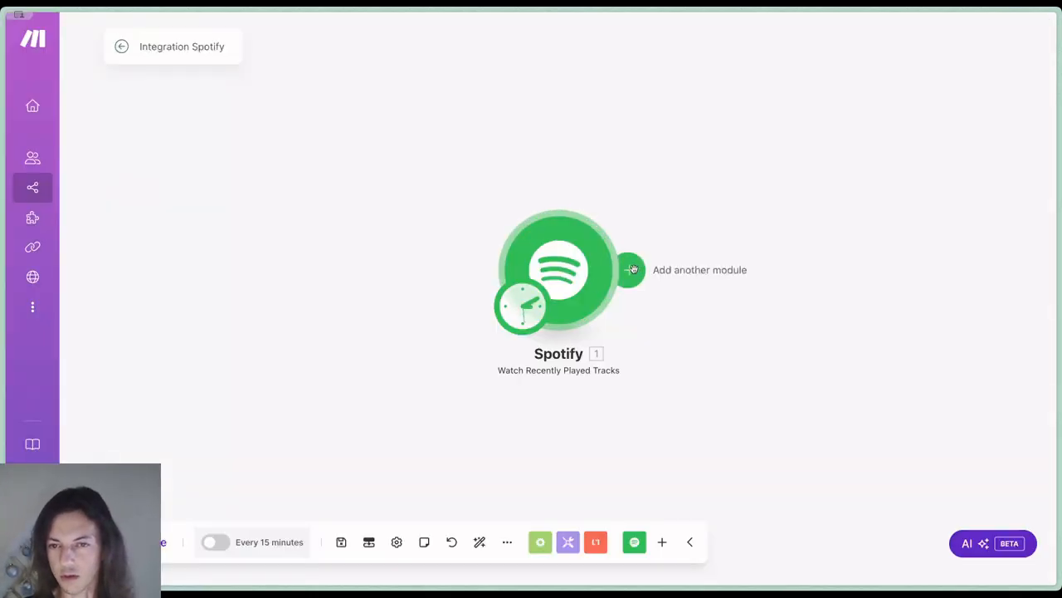
click(632, 269)
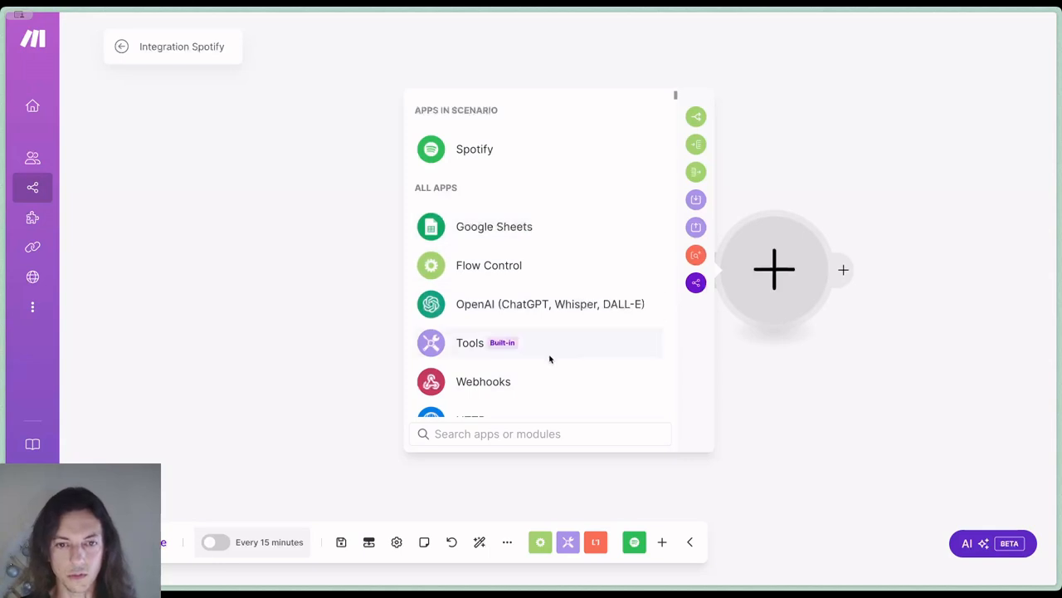
text(notion)
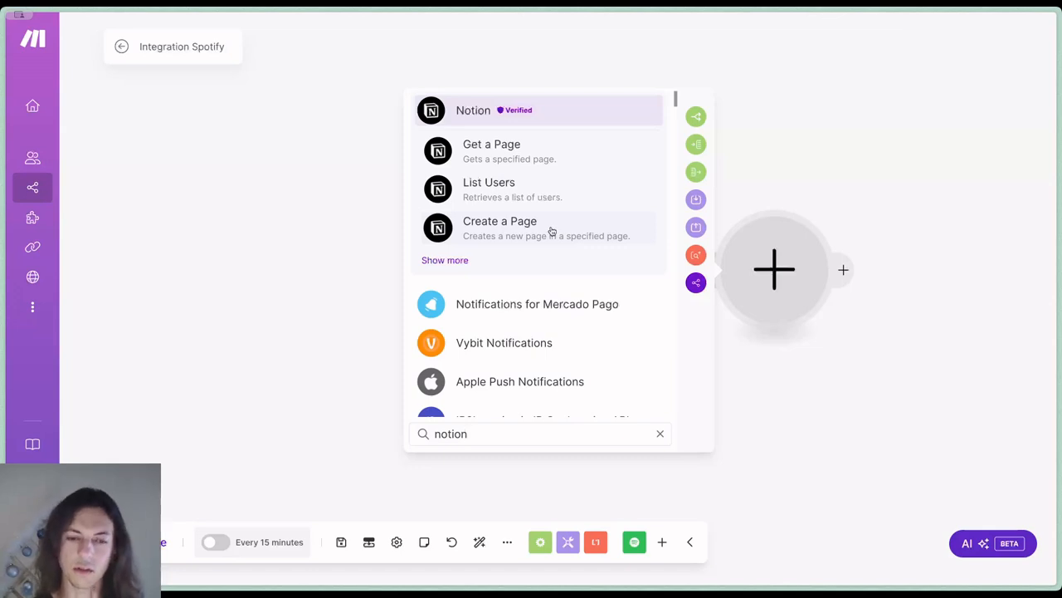
text(api)
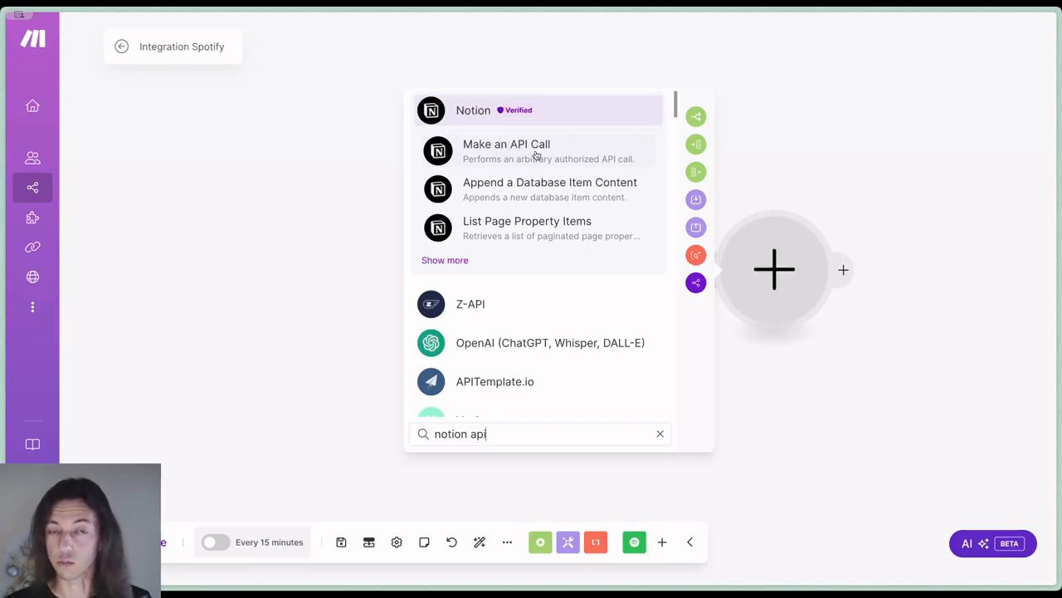
click(536, 155)
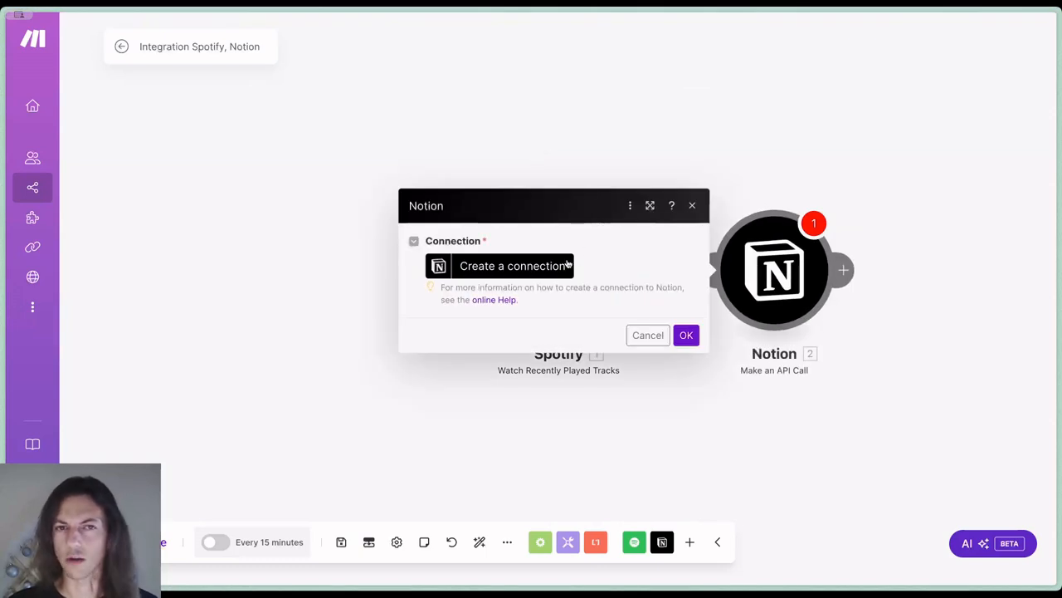
Create a connection of type Notion Public for the Notion module, named My Notion Public connection
click(557, 266)
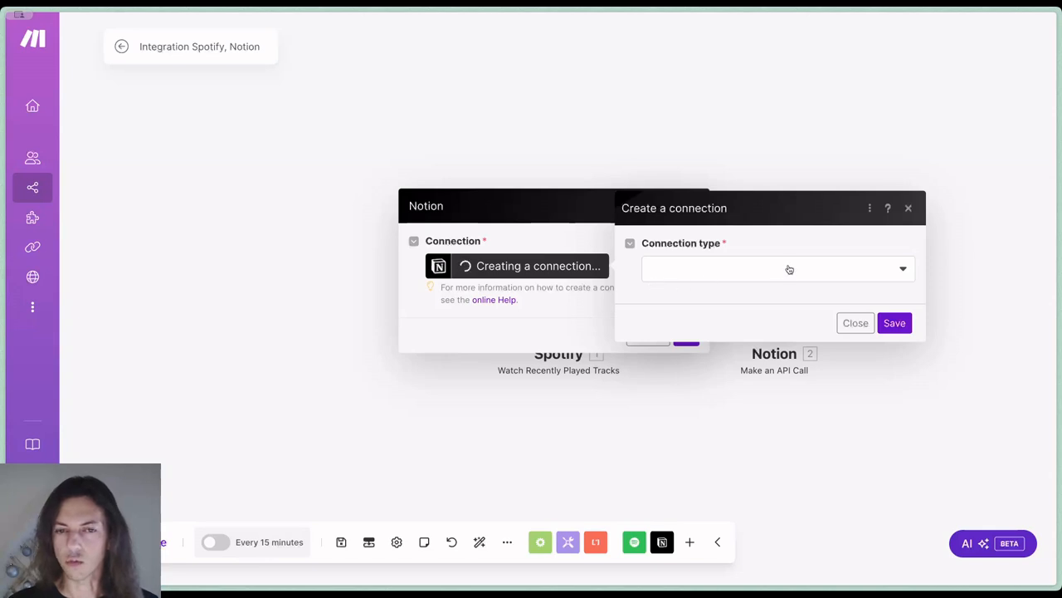
click(790, 271)
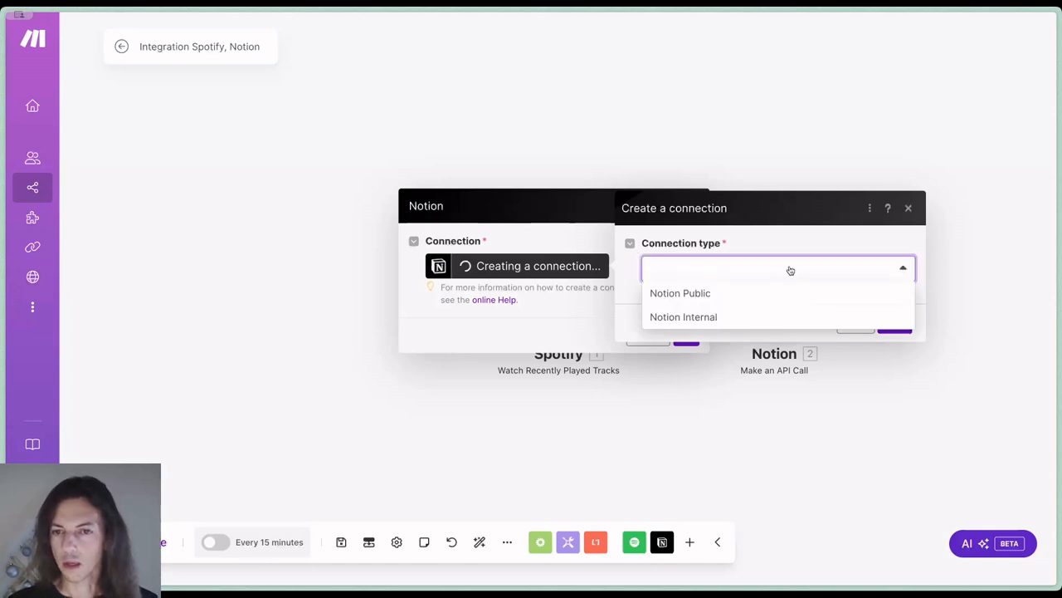
click(720, 293)
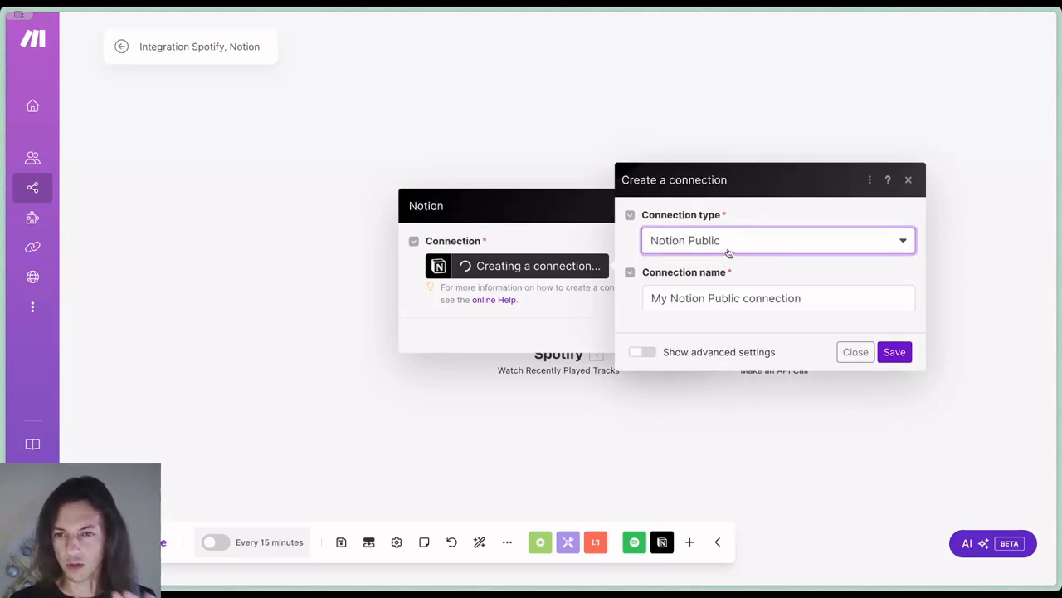
click(894, 352)
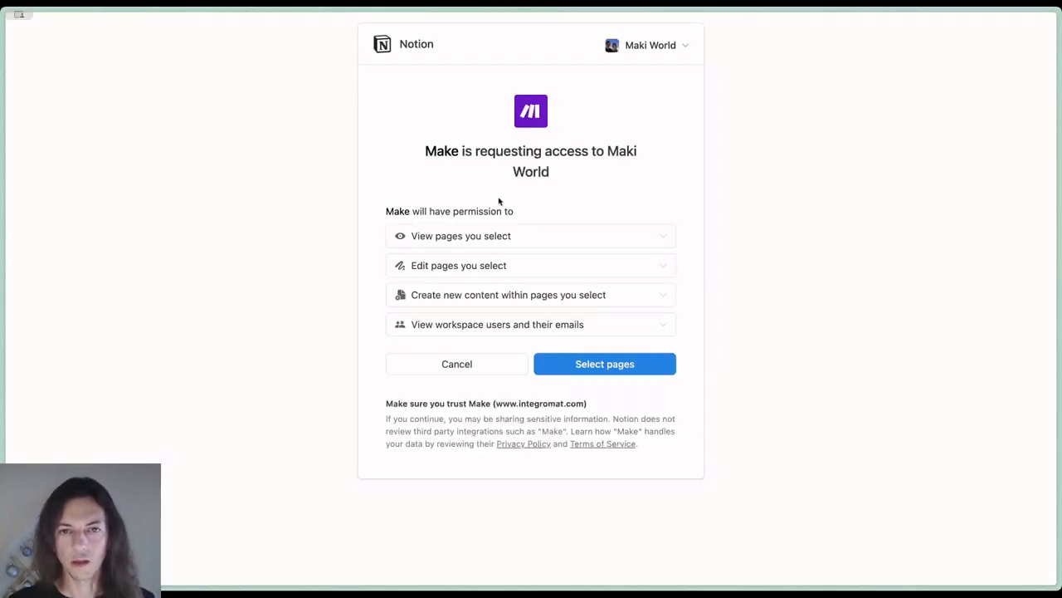
Grant Make access to only the private Music (Lite) page in the Maki World workspace
drag(606, 153, 588, 174)
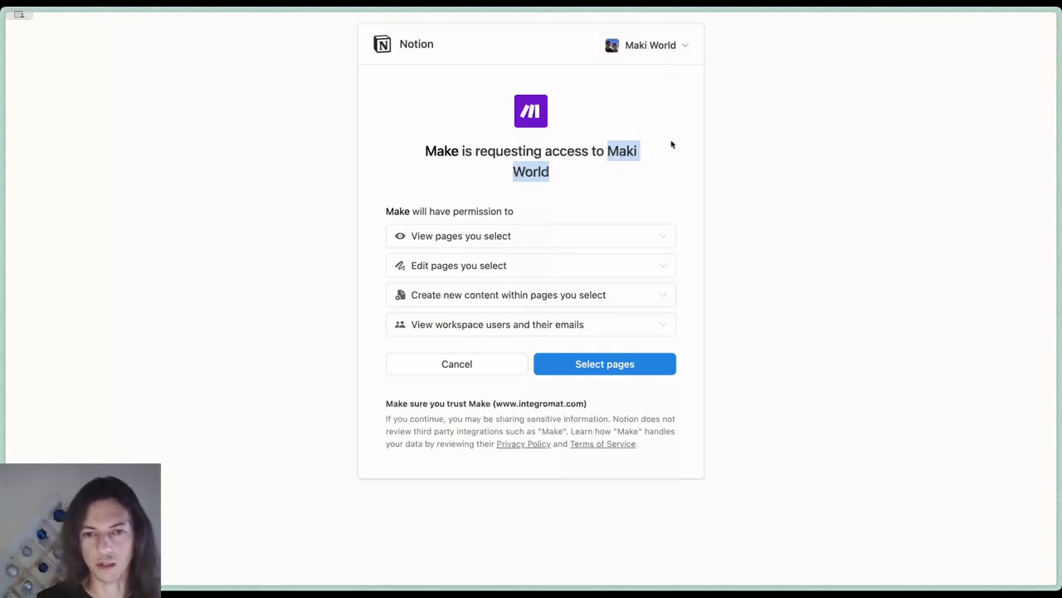
click(628, 363)
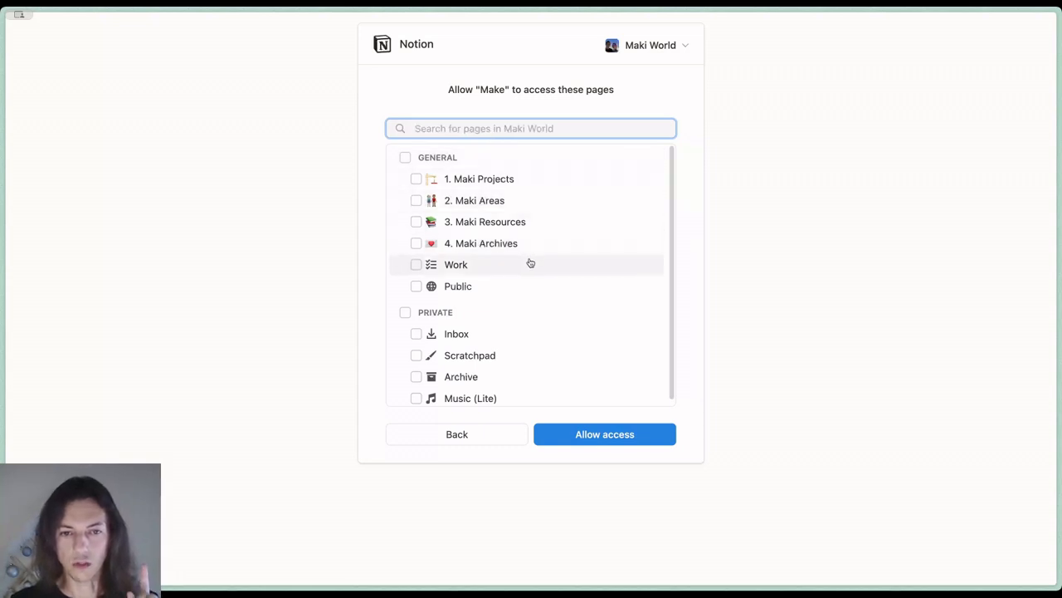
click(417, 399)
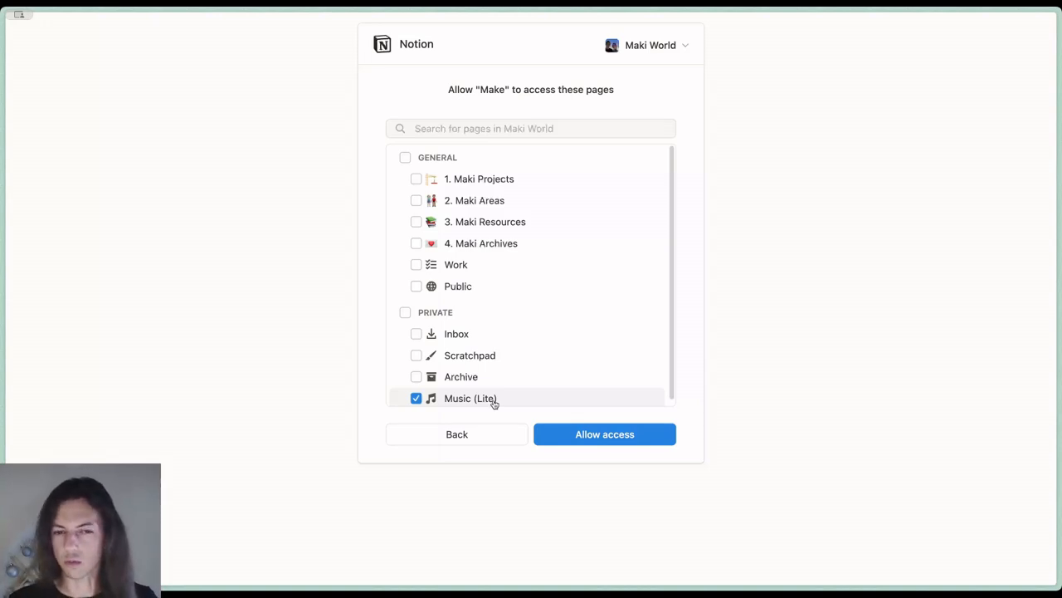
click(591, 438)
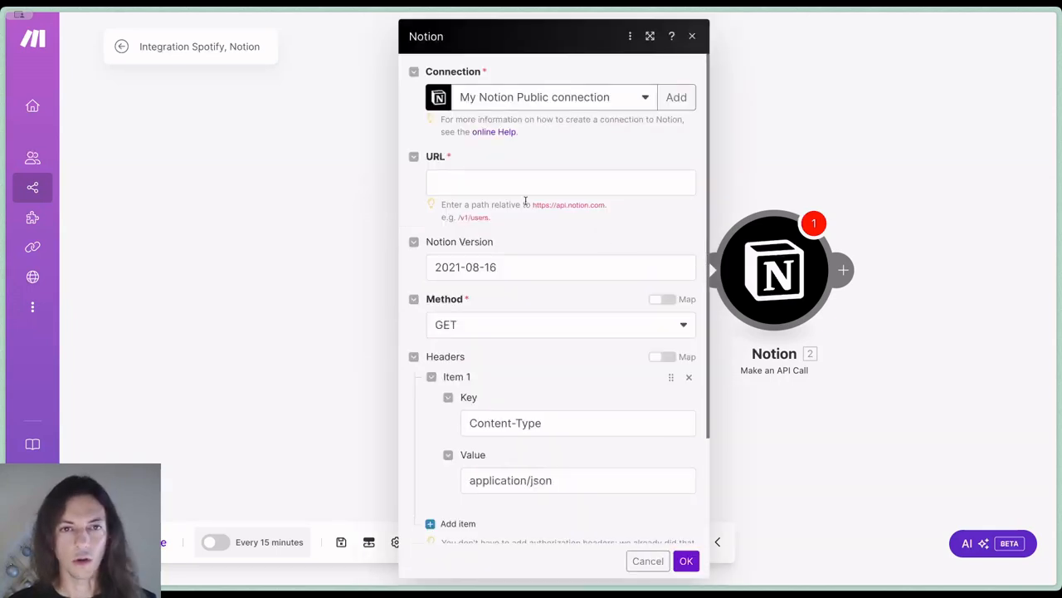
Copy the URL path /v1/pages from Part 3 of the Exnota Music Sync guide and return to the Make scenario
mouse_move(1, 122)
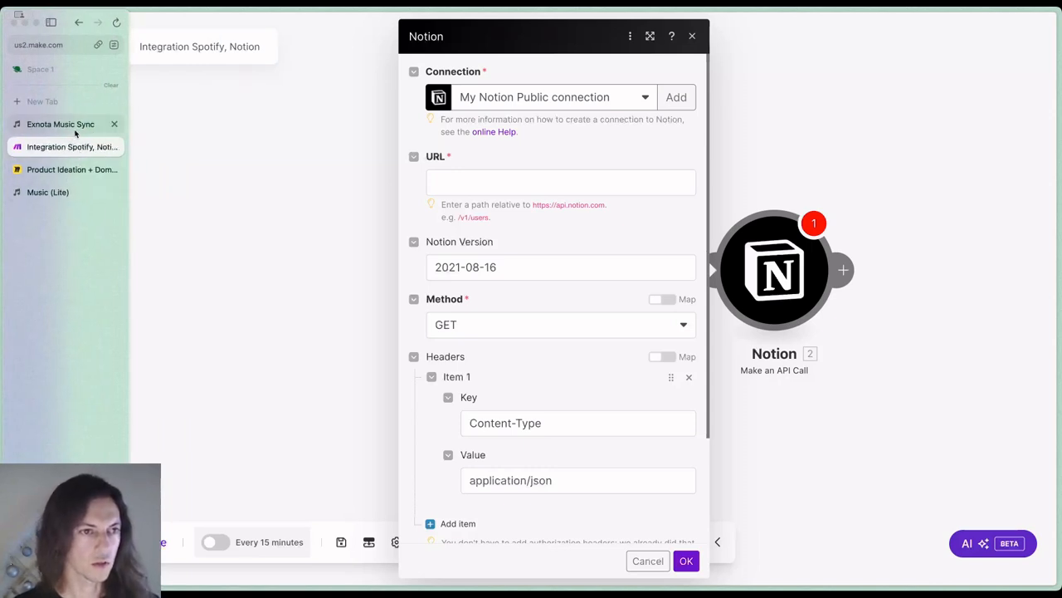
click(75, 125)
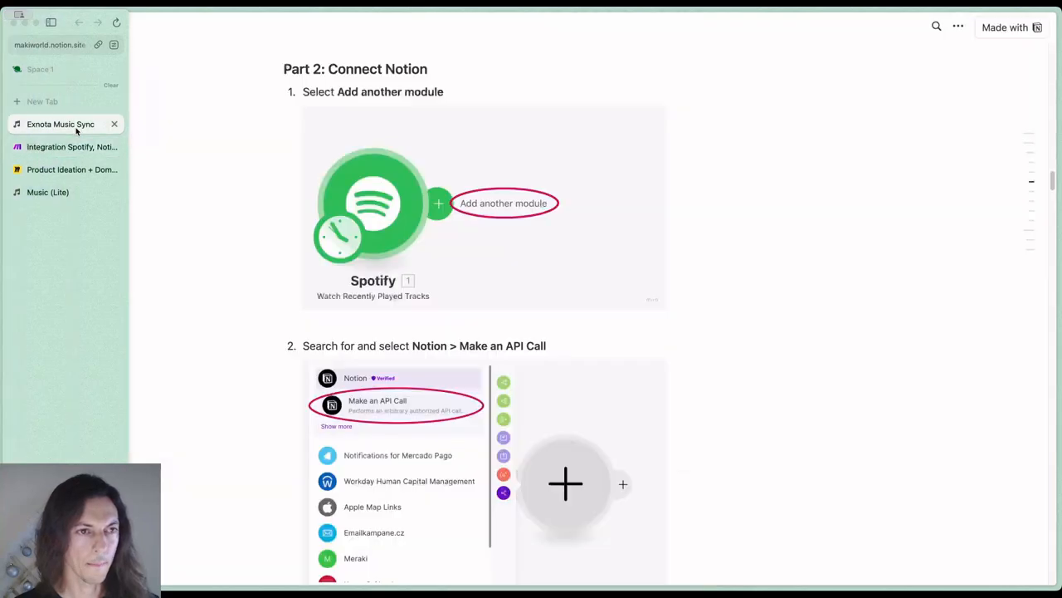
scroll(586, 294, down, 8)
scroll(523, 239, down, 10)
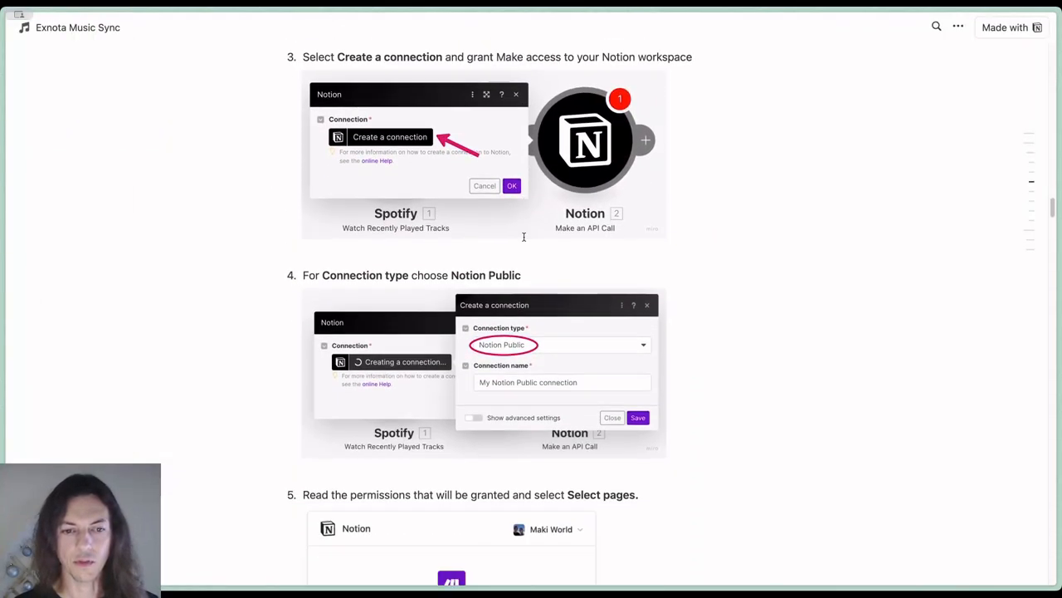
scroll(523, 239, down, 10)
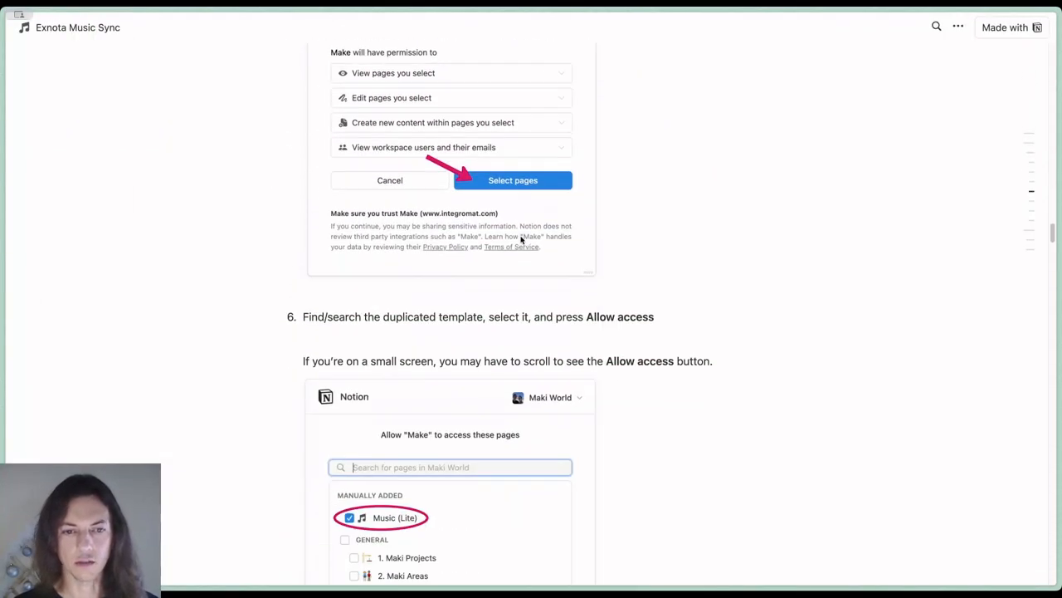
scroll(521, 242, down, 10)
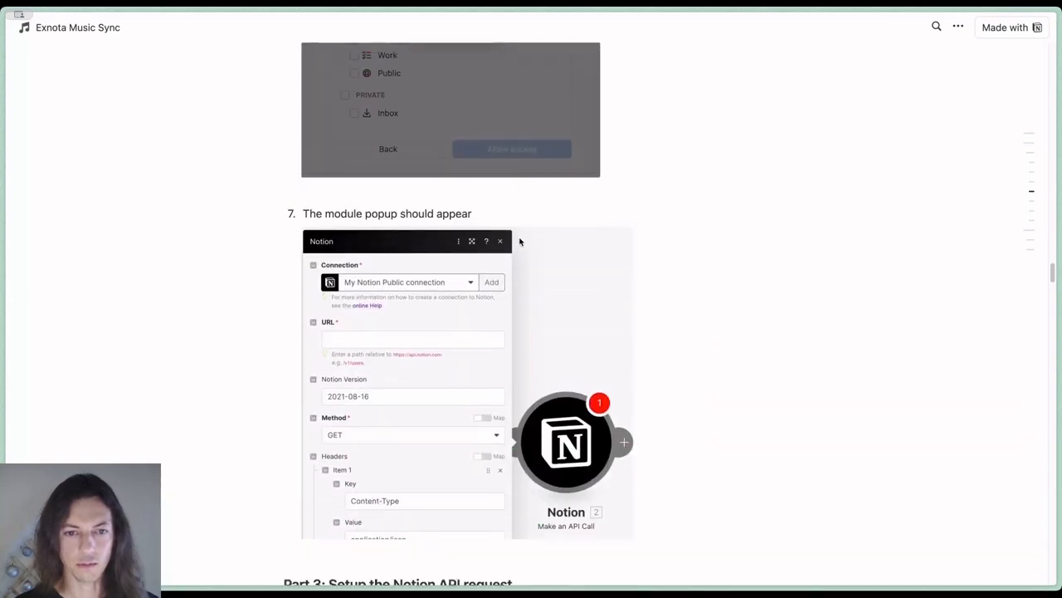
scroll(521, 242, up, 2)
scroll(521, 242, down, 5)
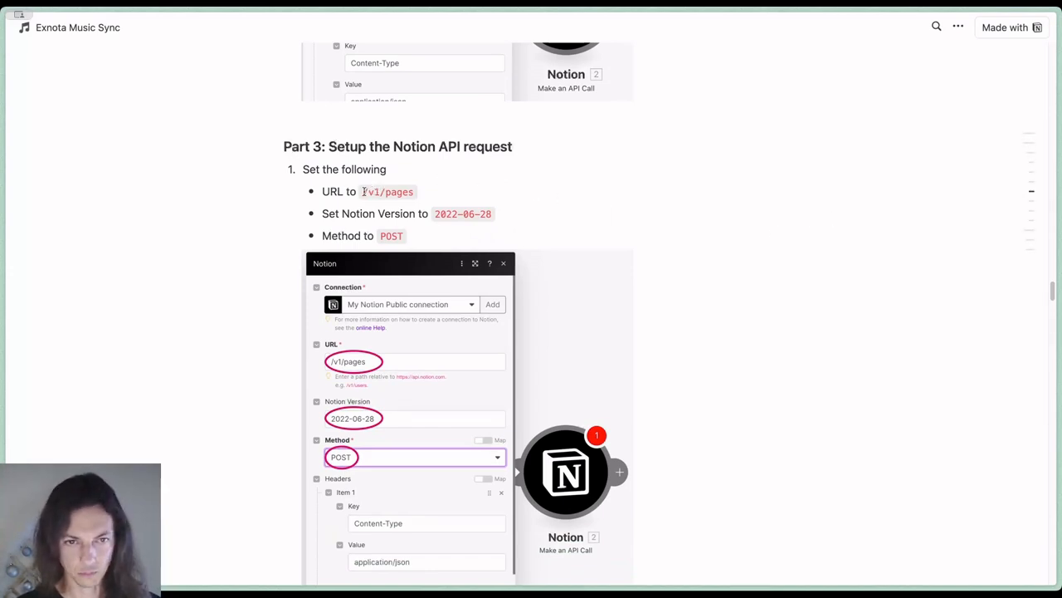
drag(362, 192, 413, 191)
key(super+c)
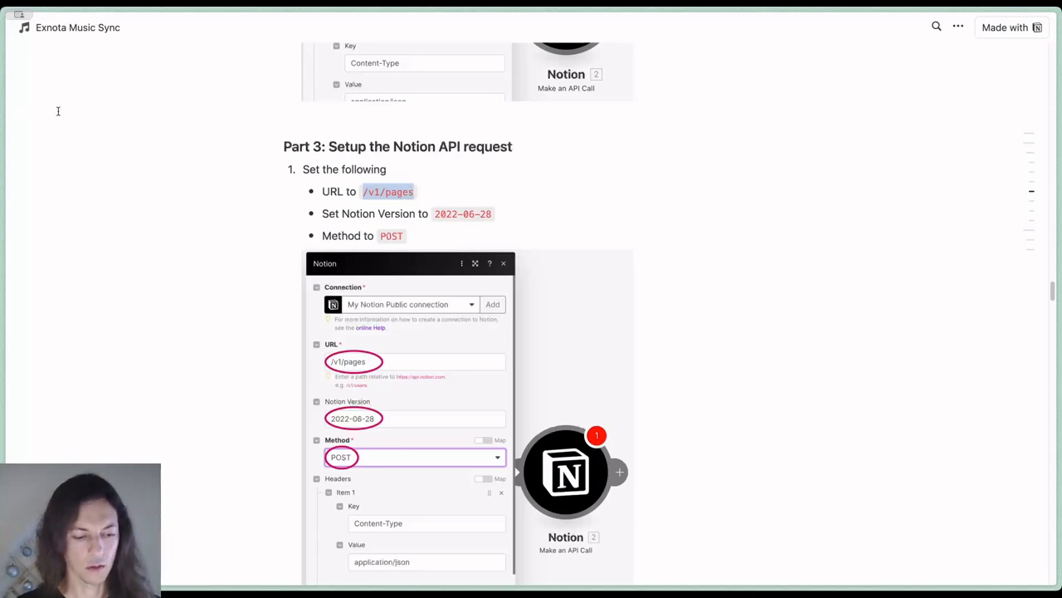
mouse_move(80, 124)
click(69, 144)
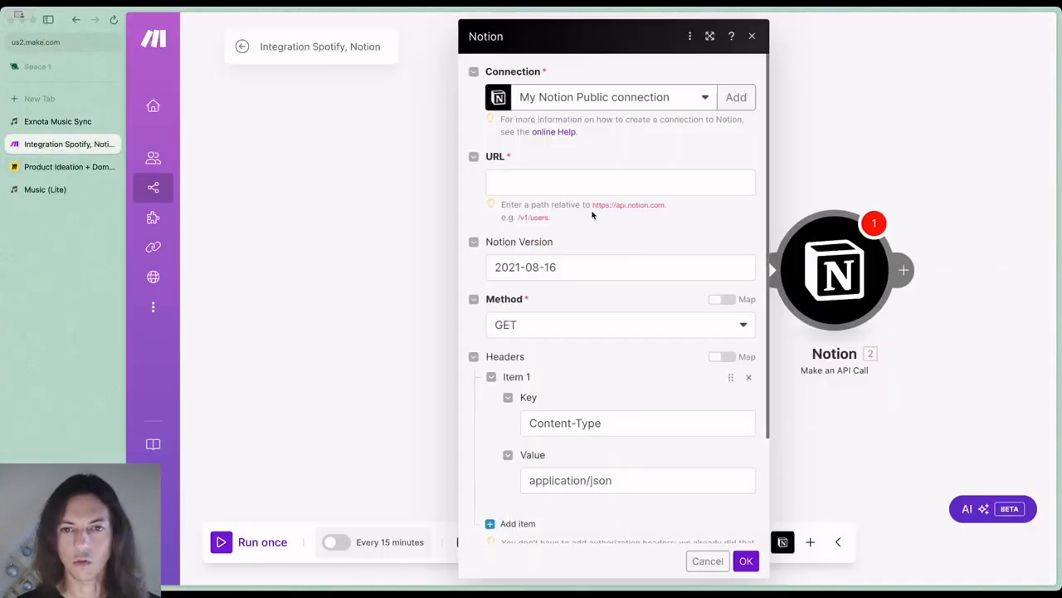
Set the Notion API call's URL to /v1/pages and its Notion Version to 2022-06-28, as given in the Exnota Music Sync guide
click(521, 183)
key(super+v)
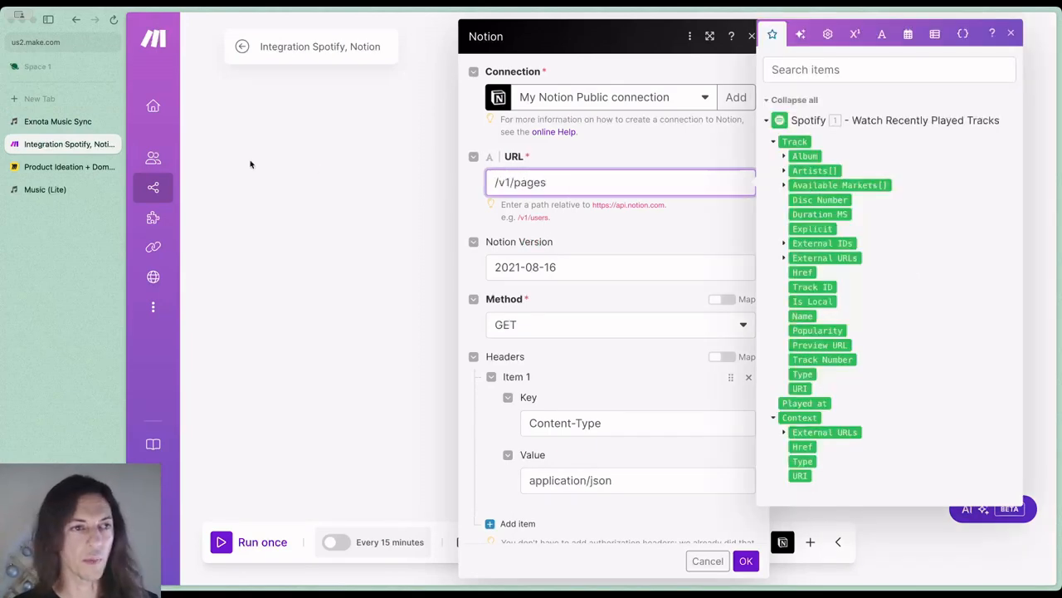
click(37, 121)
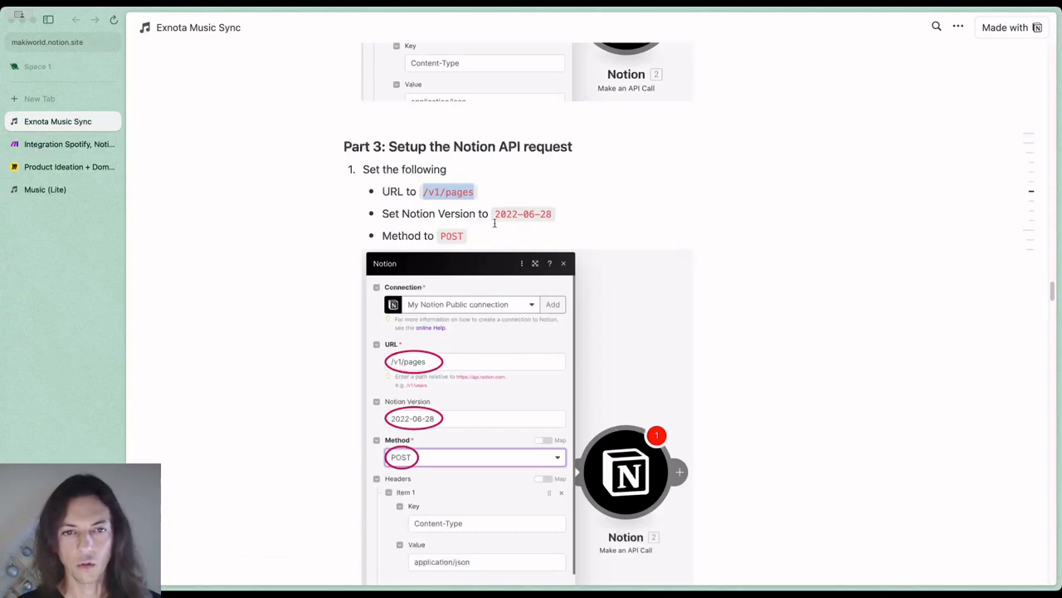
drag(496, 213, 554, 213)
key(super+c)
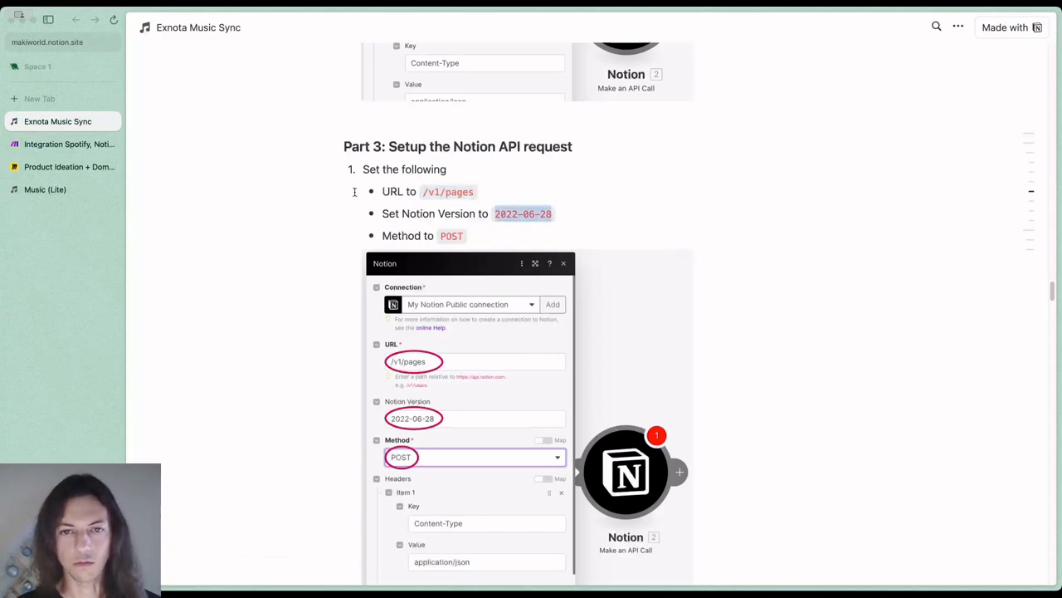
click(83, 144)
drag(578, 266, 493, 267)
key(super+v)
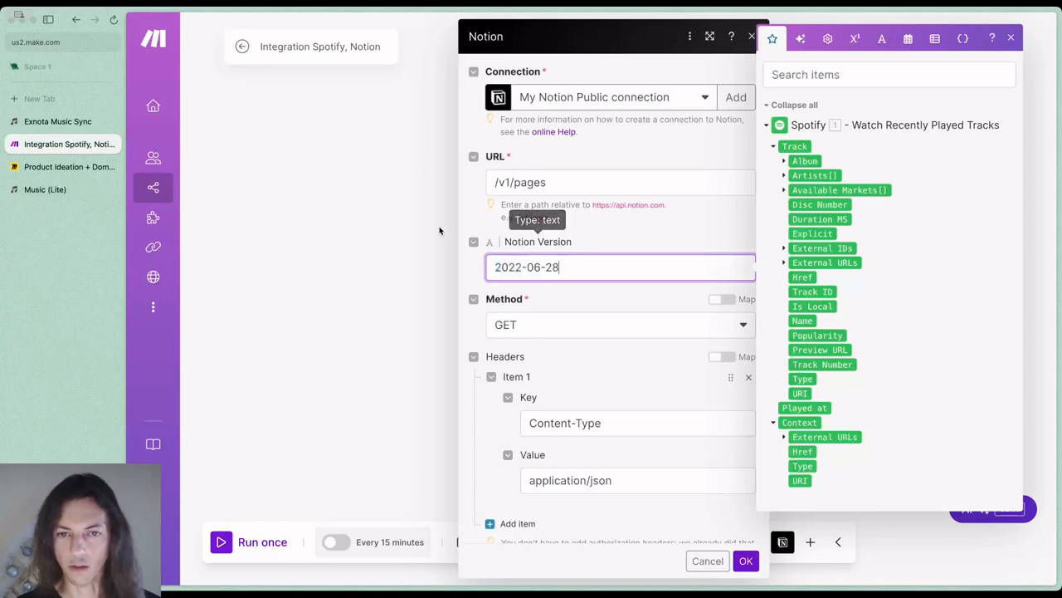
Check the required method in Part 3 of the guide and set the Notion API call's Method to POST
click(42, 122)
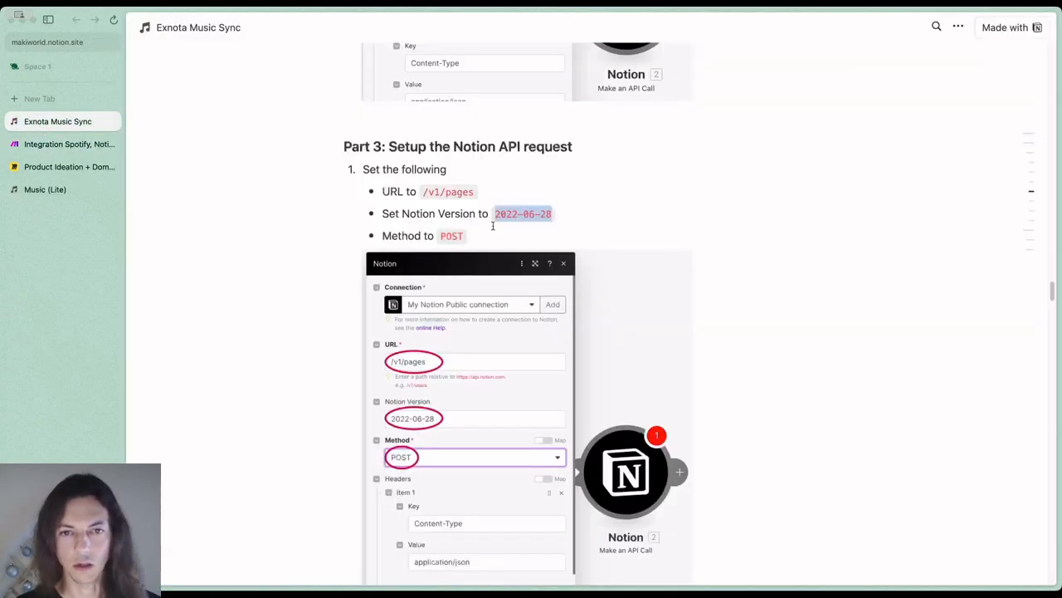
double_click(452, 235)
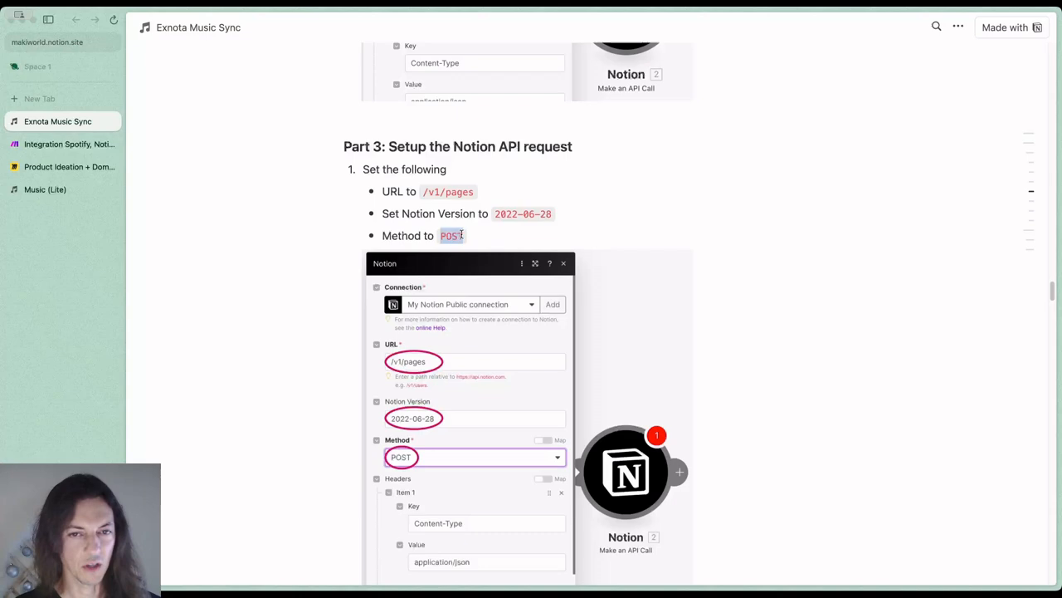
click(56, 145)
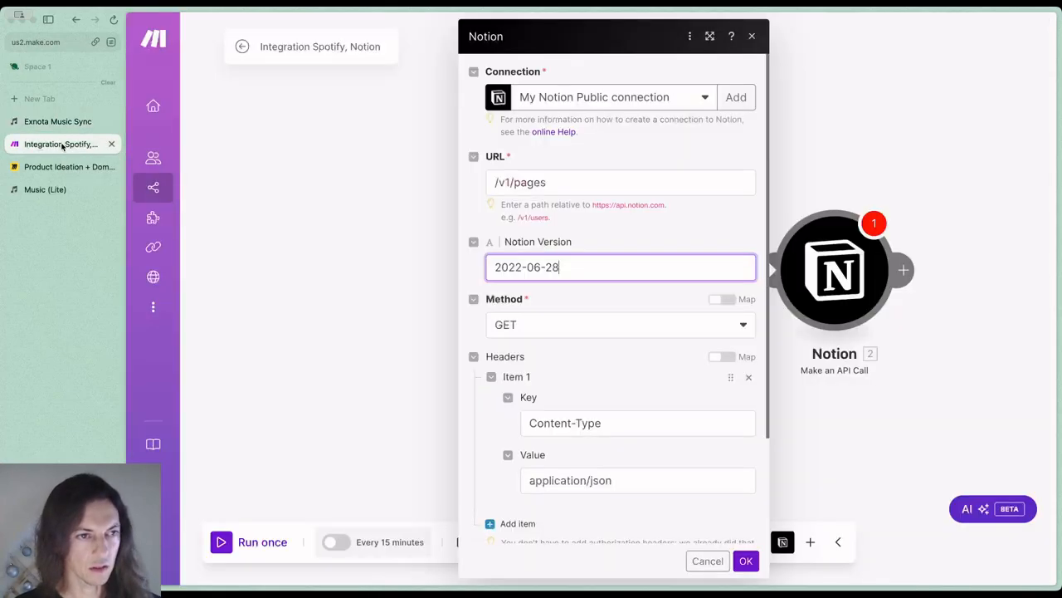
click(523, 325)
click(535, 371)
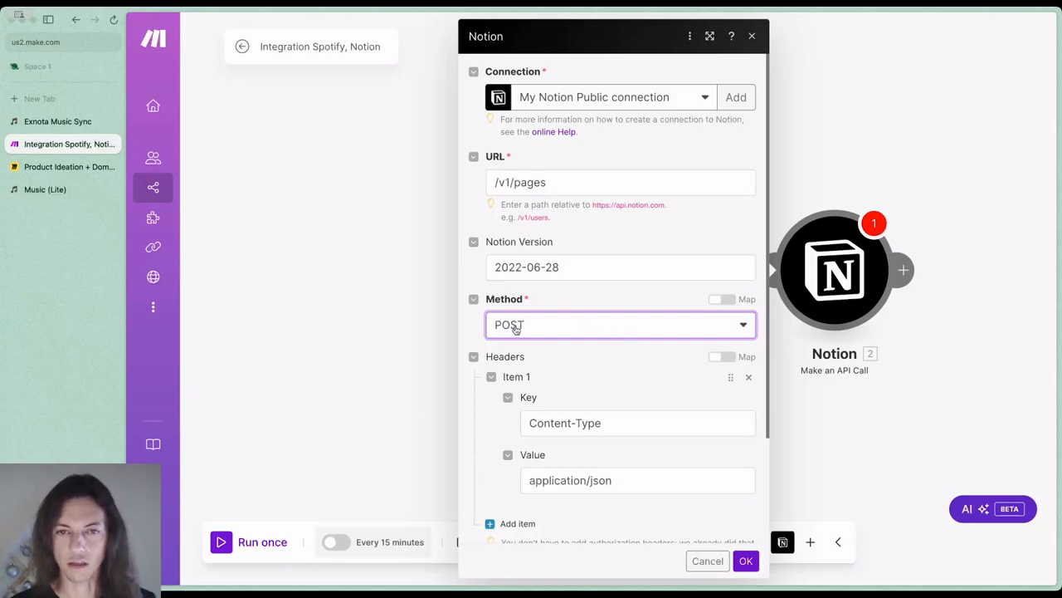
Expand the JSON code in step 2 of the guide's Part 3 and copy the whole code block
scroll(567, 315, down, 2)
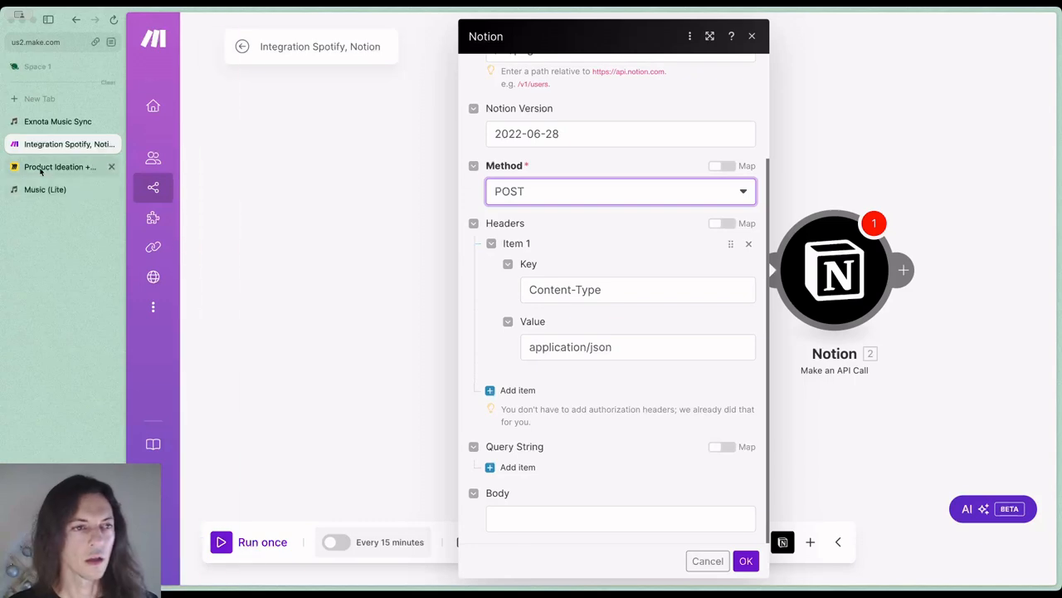
click(69, 123)
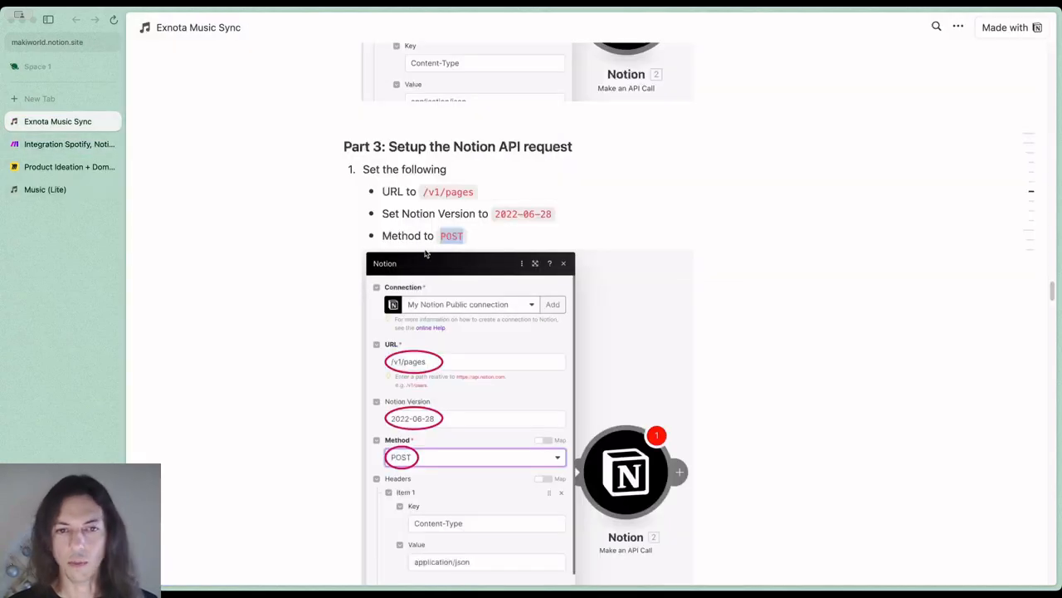
scroll(437, 247, down, 2)
scroll(437, 246, down, 5)
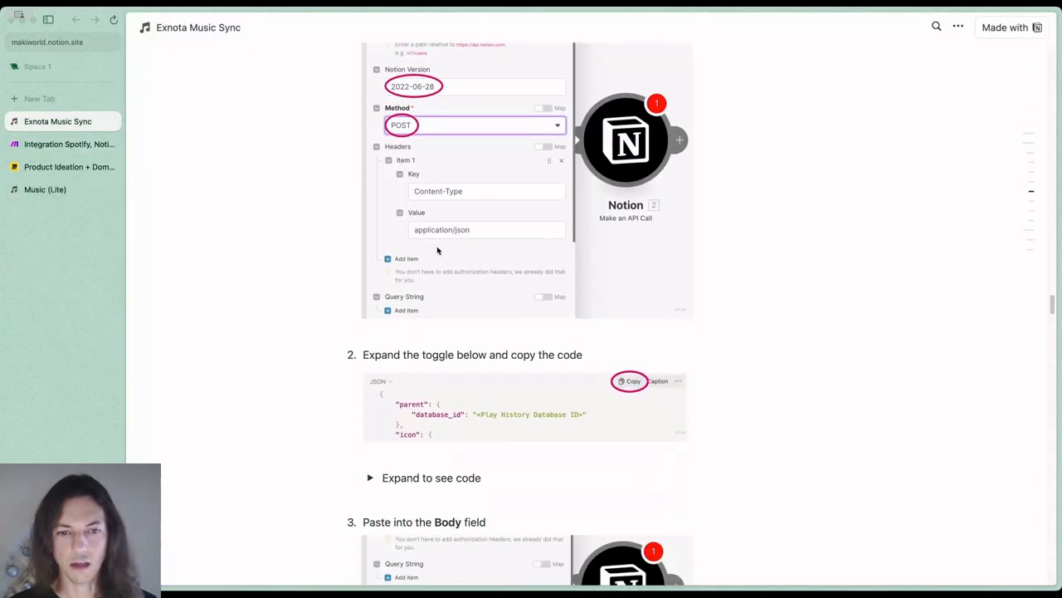
scroll(436, 249, down, 1)
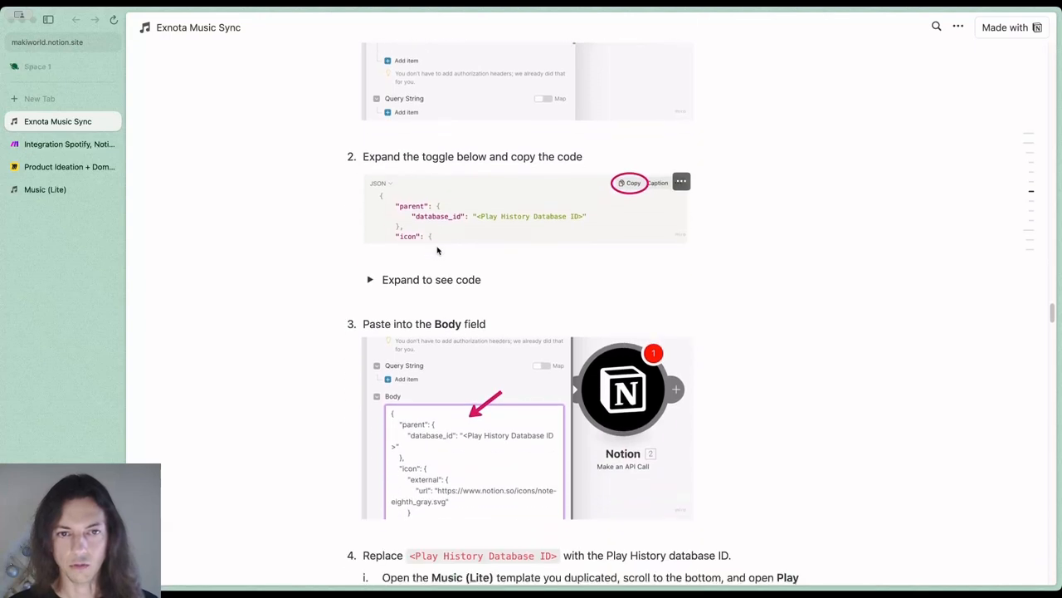
click(371, 279)
scroll(504, 263, down, 1)
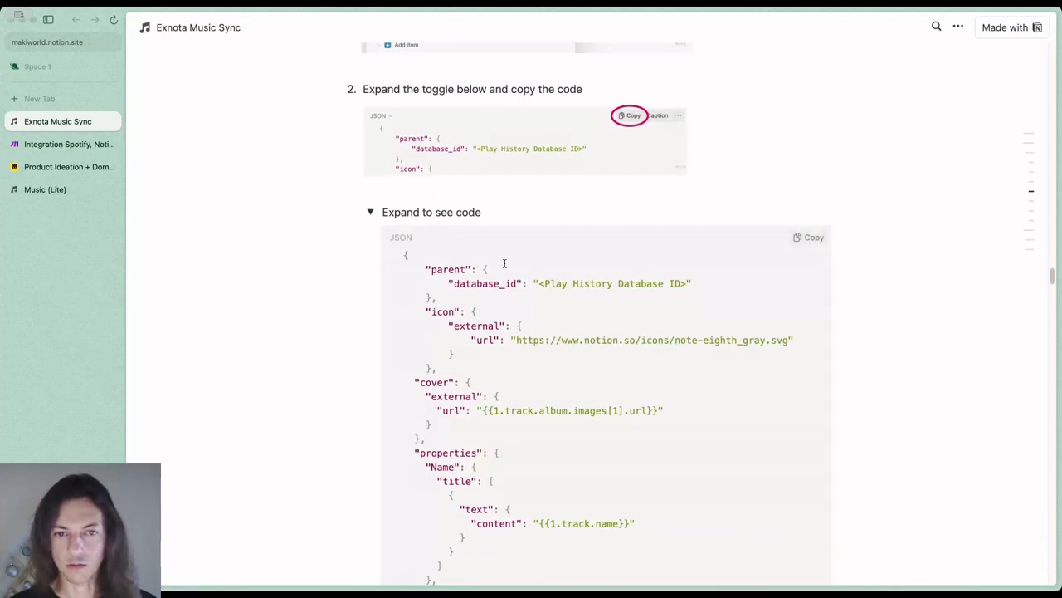
scroll(519, 274, down, 1)
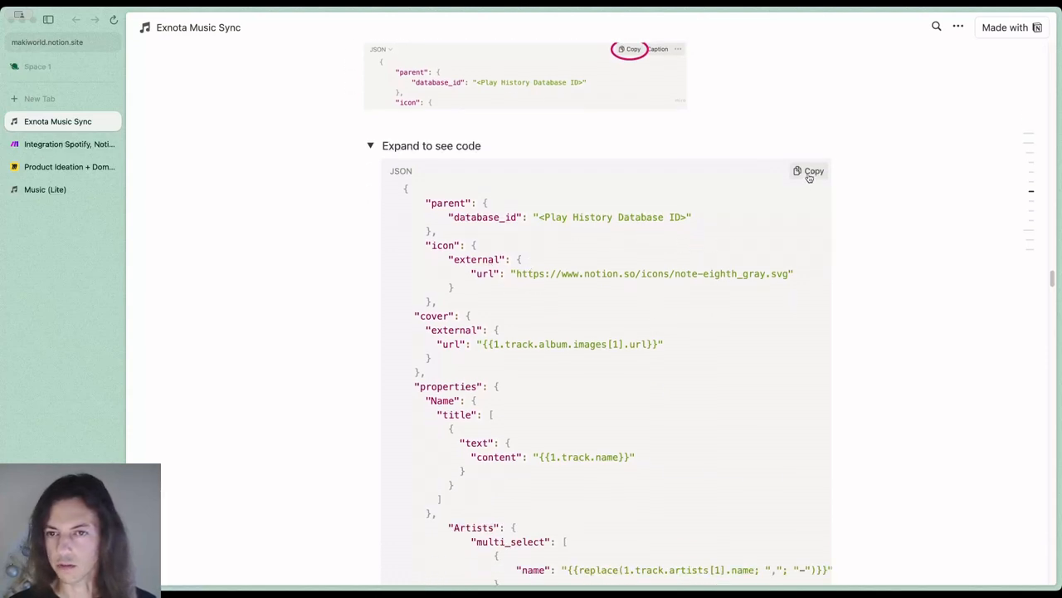
click(809, 176)
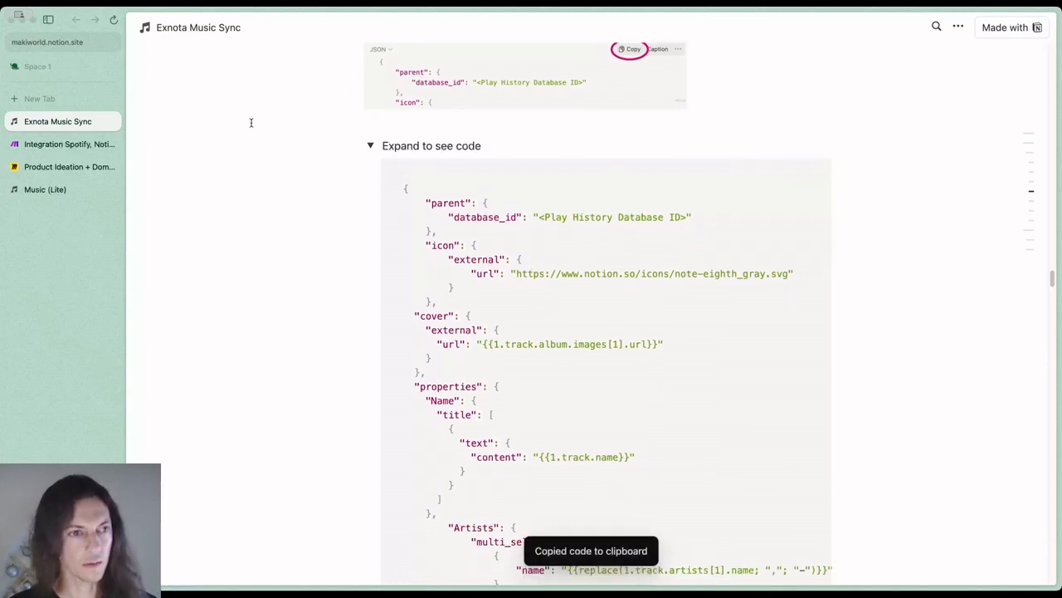
Paste the copied JSON into the Notion API call's Body, review its Spotify mappings, and save the module settings
click(62, 147)
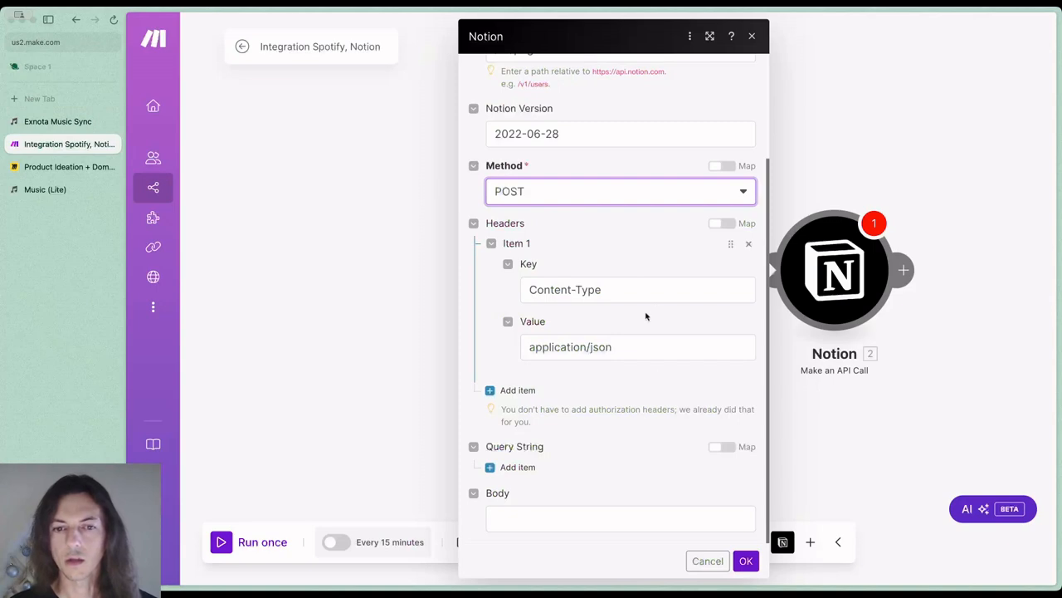
click(659, 518)
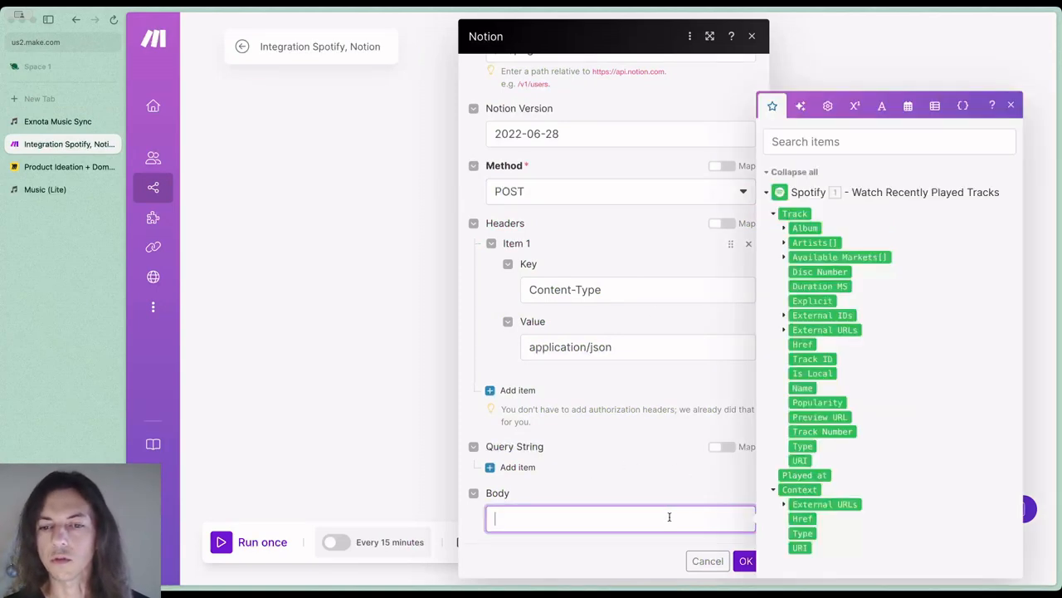
key(super+v)
scroll(641, 384, up, 6)
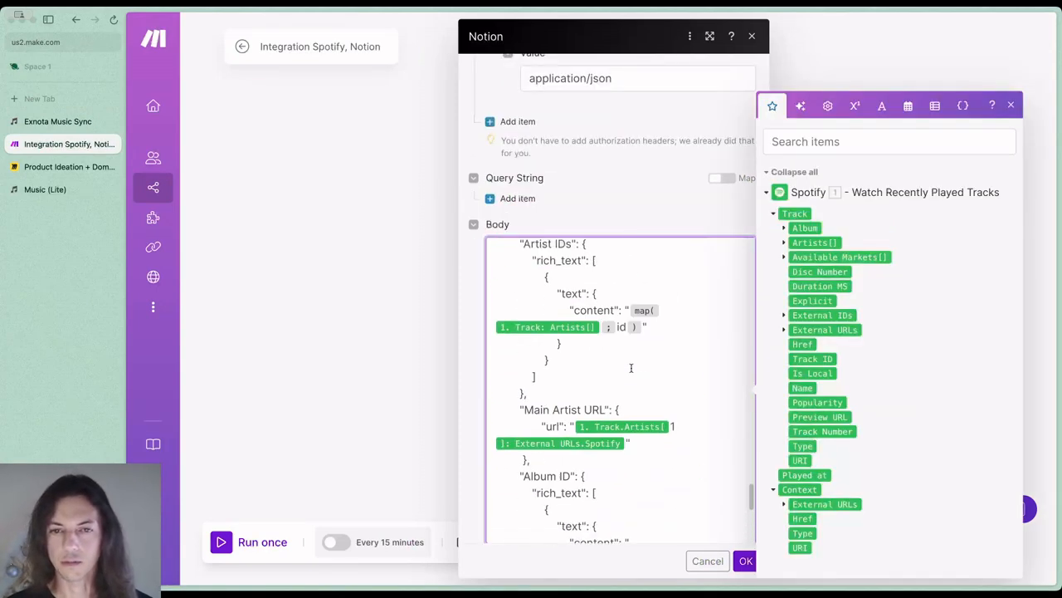
drag(753, 459, 747, 247)
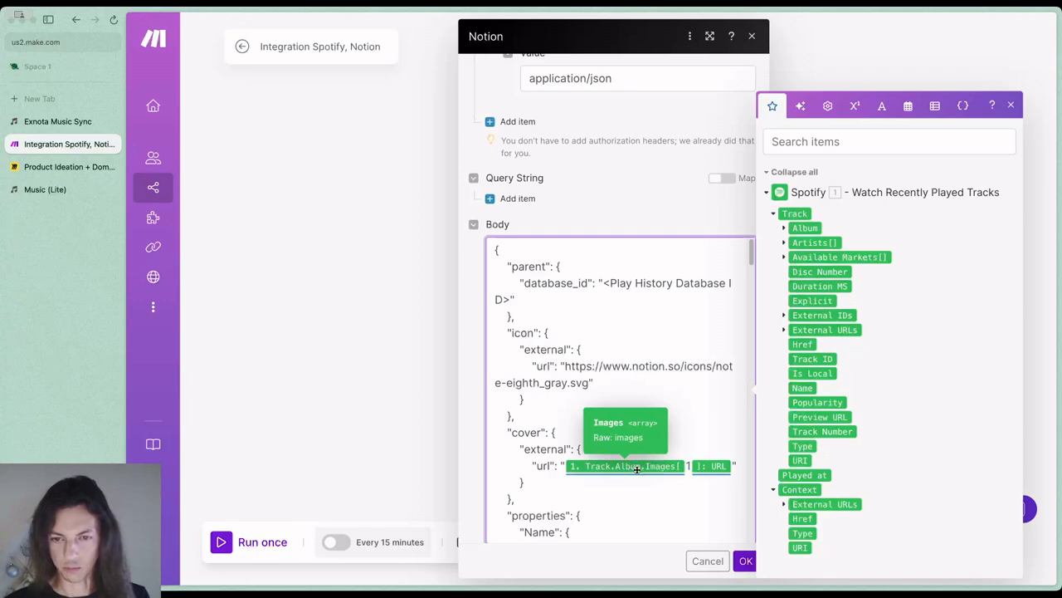
scroll(643, 469, down, 6)
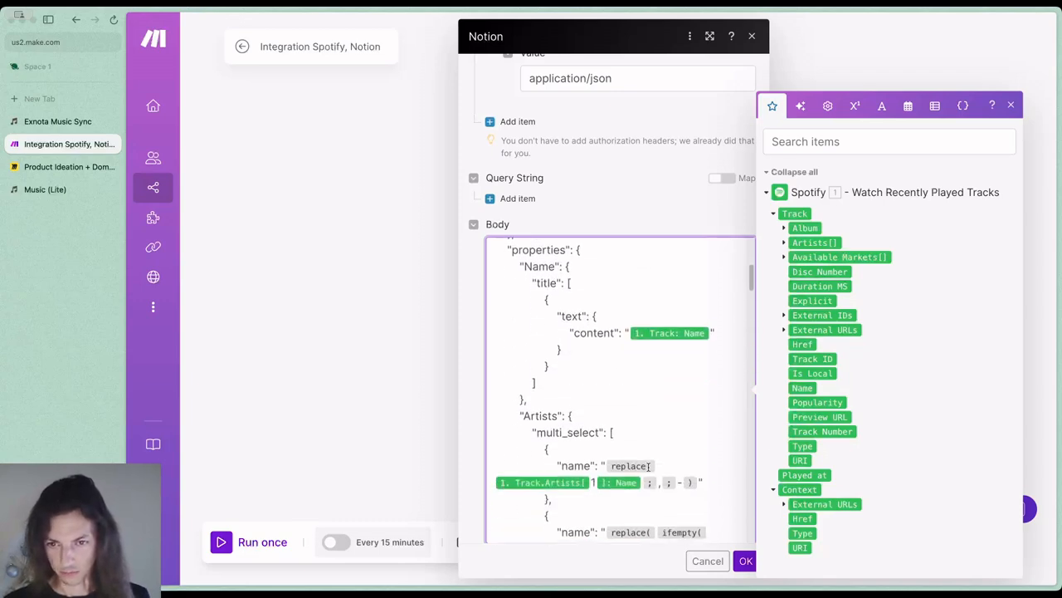
scroll(648, 466, down, 3)
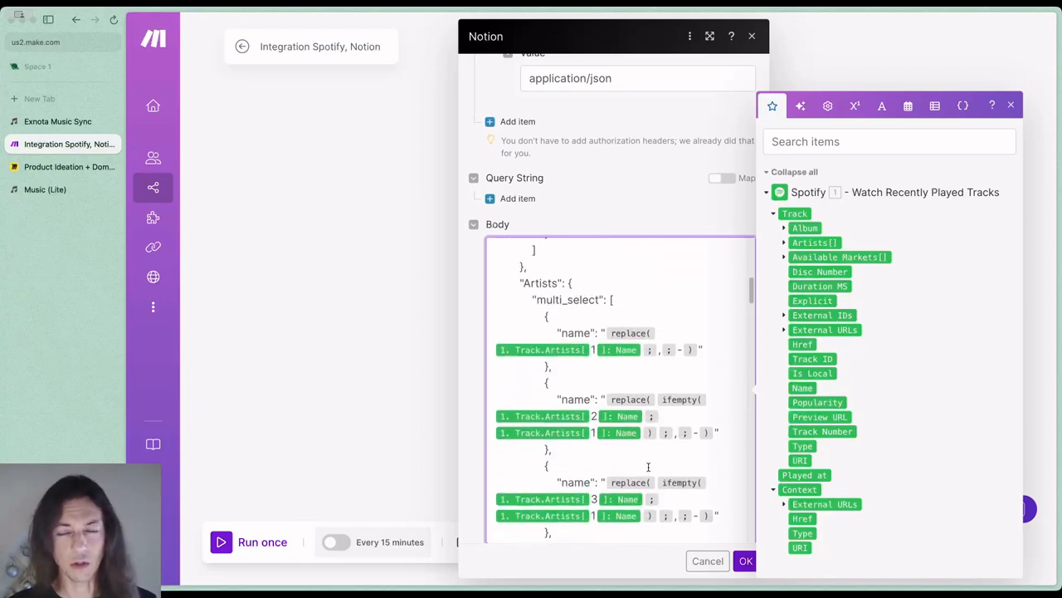
scroll(647, 467, up, 10)
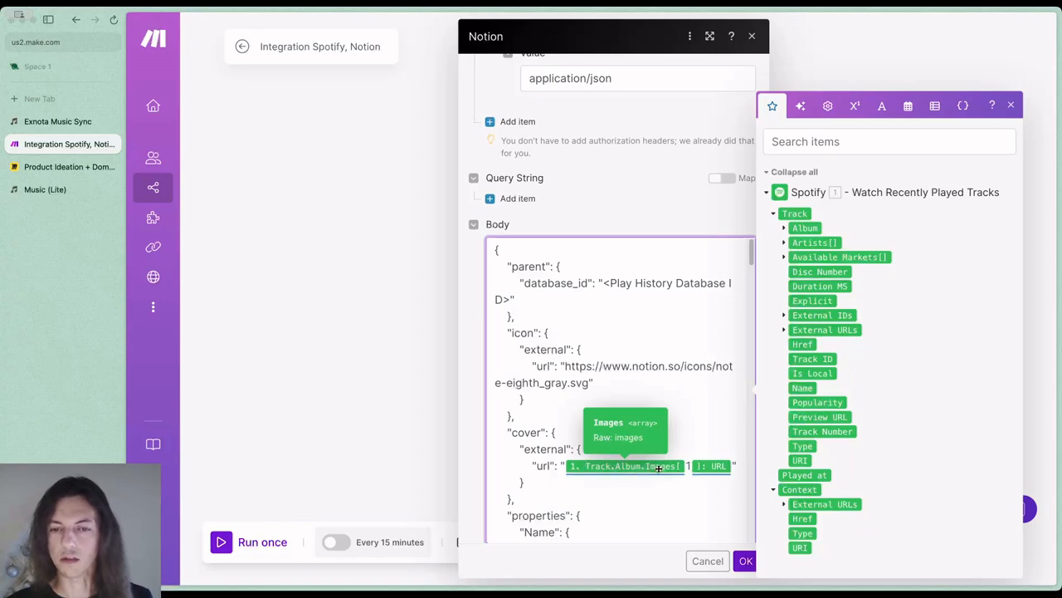
scroll(546, 448, down, 2)
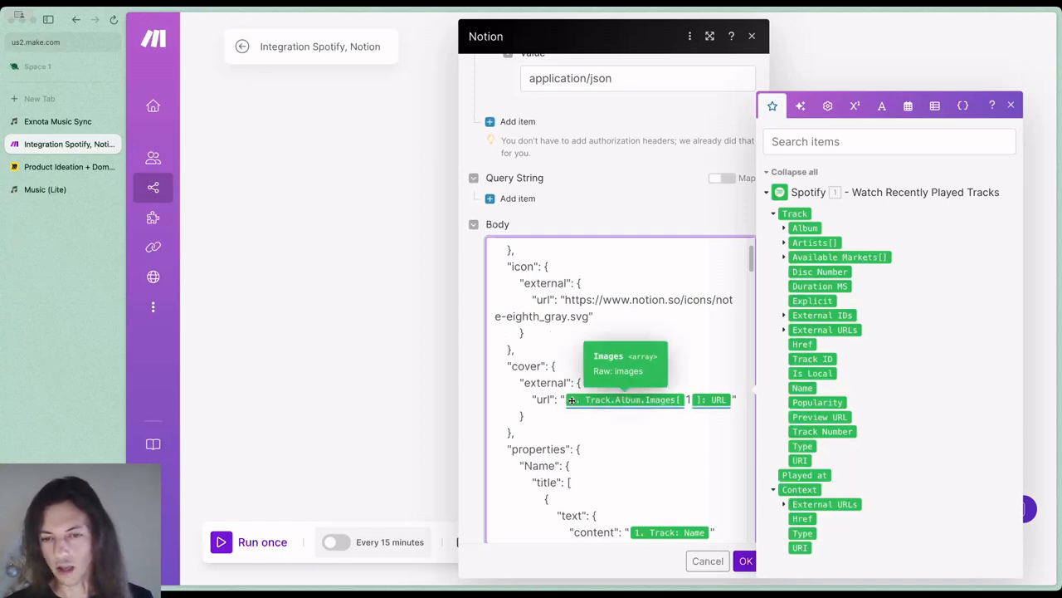
click(744, 560)
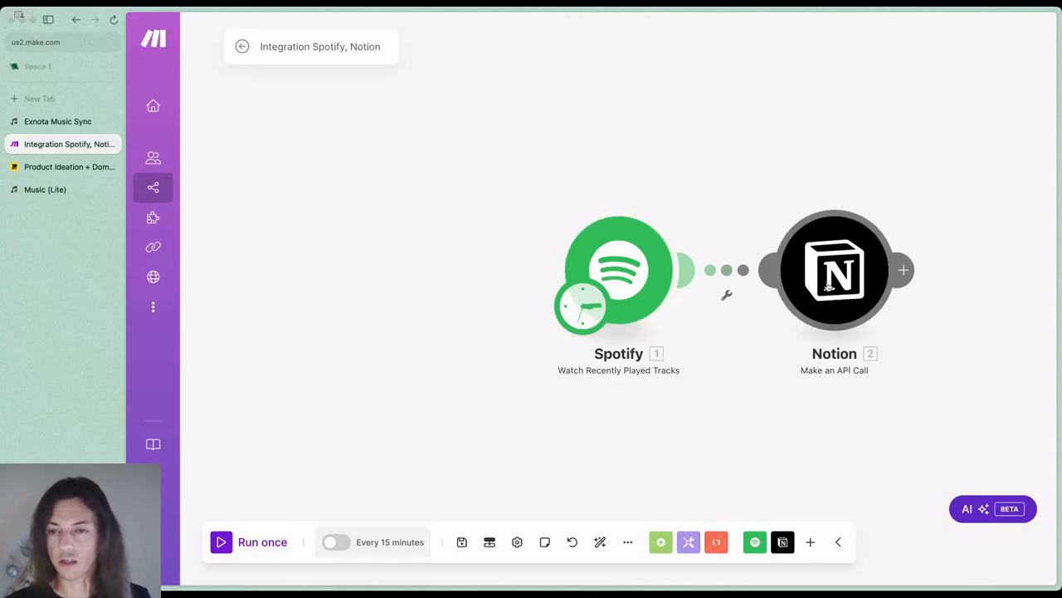
Reopen the Notion module's settings and find the database_id placeholder at the start of the Body
click(828, 285)
scroll(682, 382, down, 5)
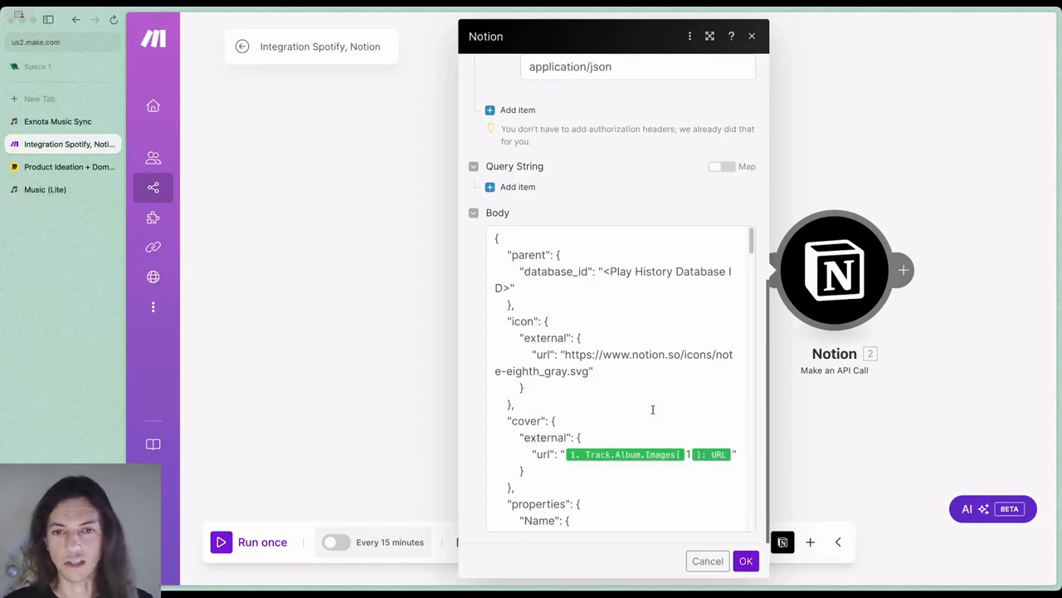
scroll(653, 407, up, 2)
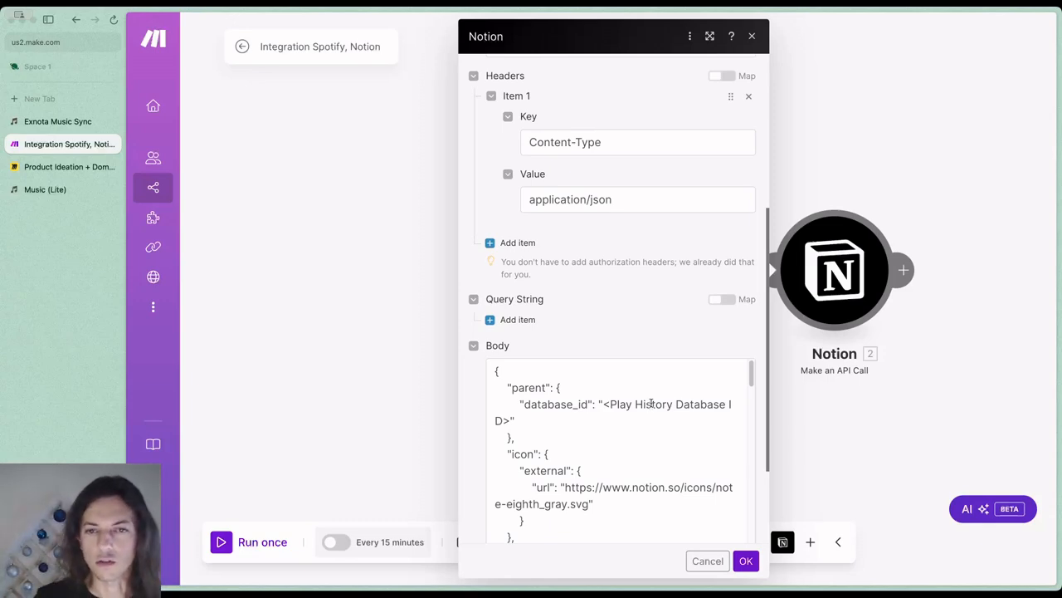
scroll(626, 400, down, 1)
scroll(624, 390, up, 1)
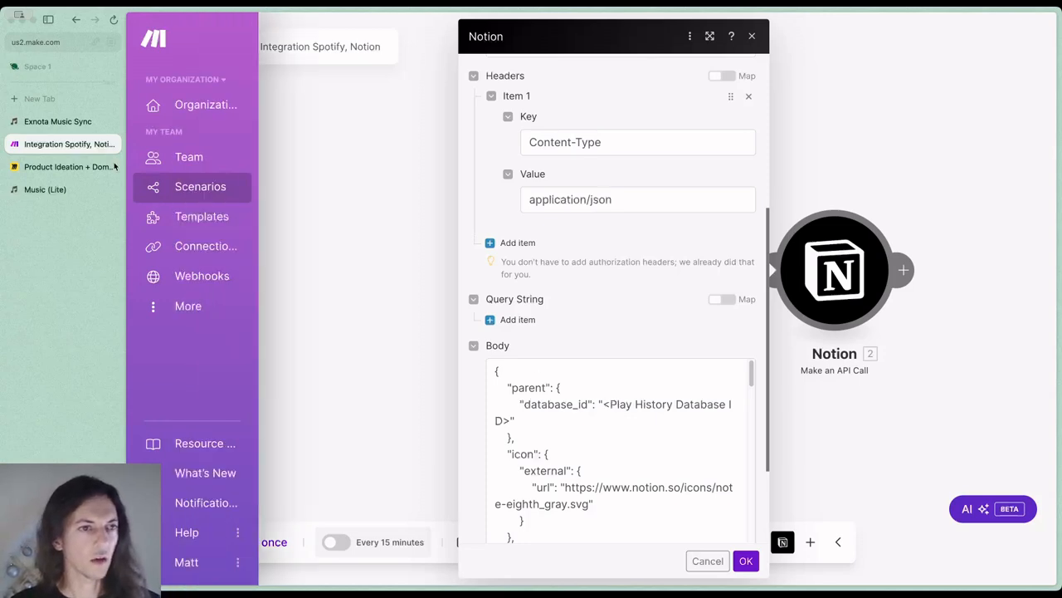
Open the Play History database from the Databases section of the Music (Lite) page and copy its link
click(62, 189)
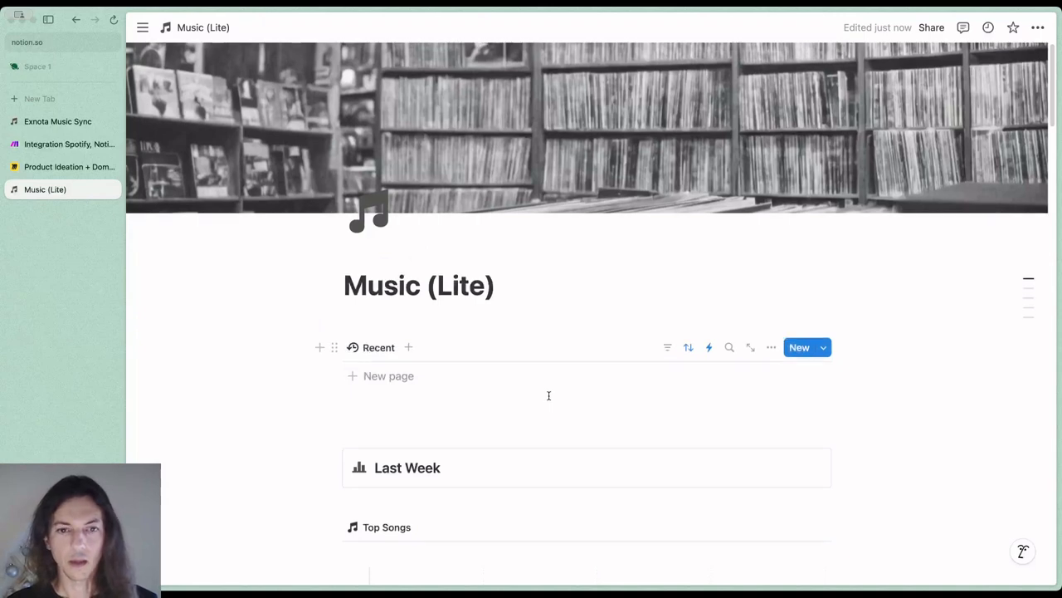
scroll(549, 395, down, 3)
scroll(548, 395, down, 15)
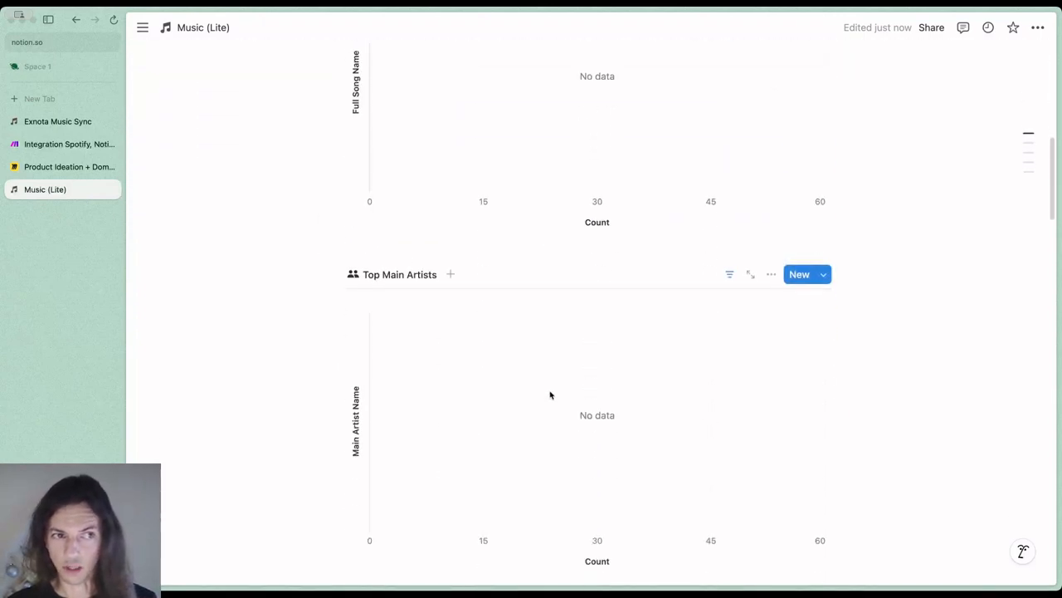
scroll(550, 395, down, 20)
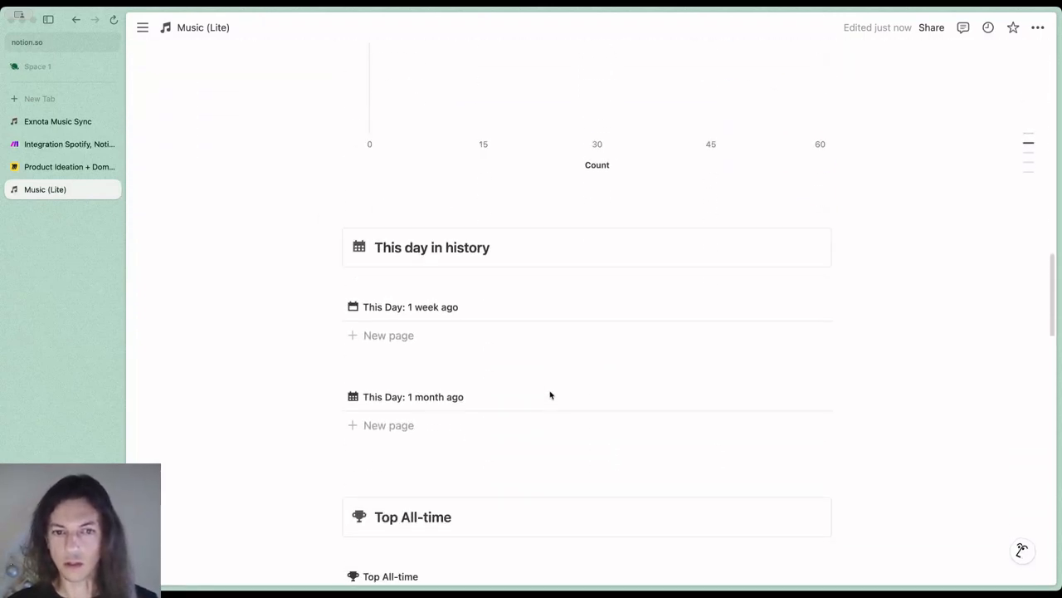
scroll(548, 395, down, 15)
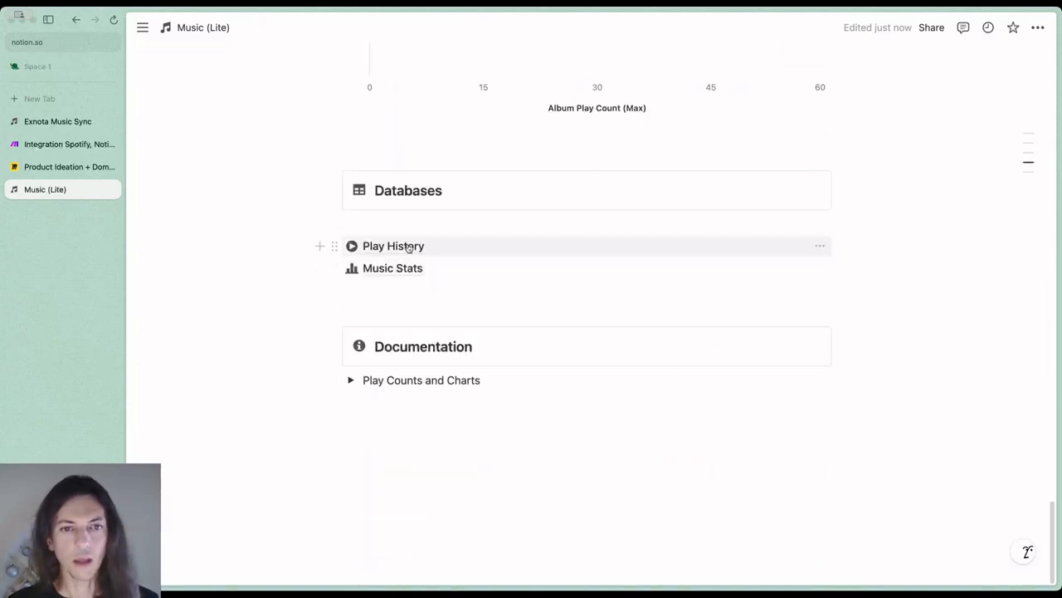
click(411, 247)
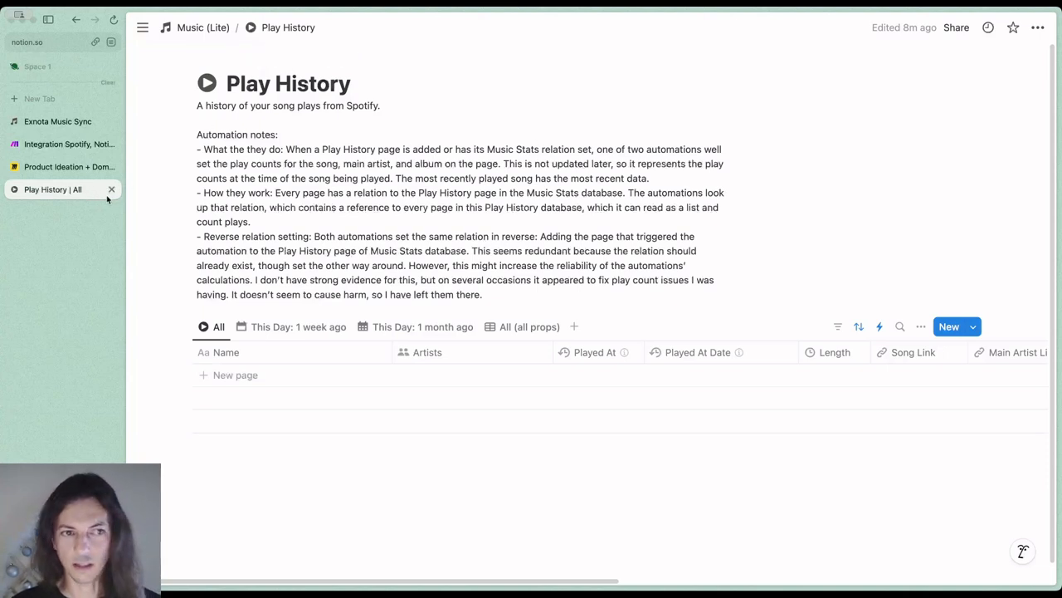
click(1036, 28)
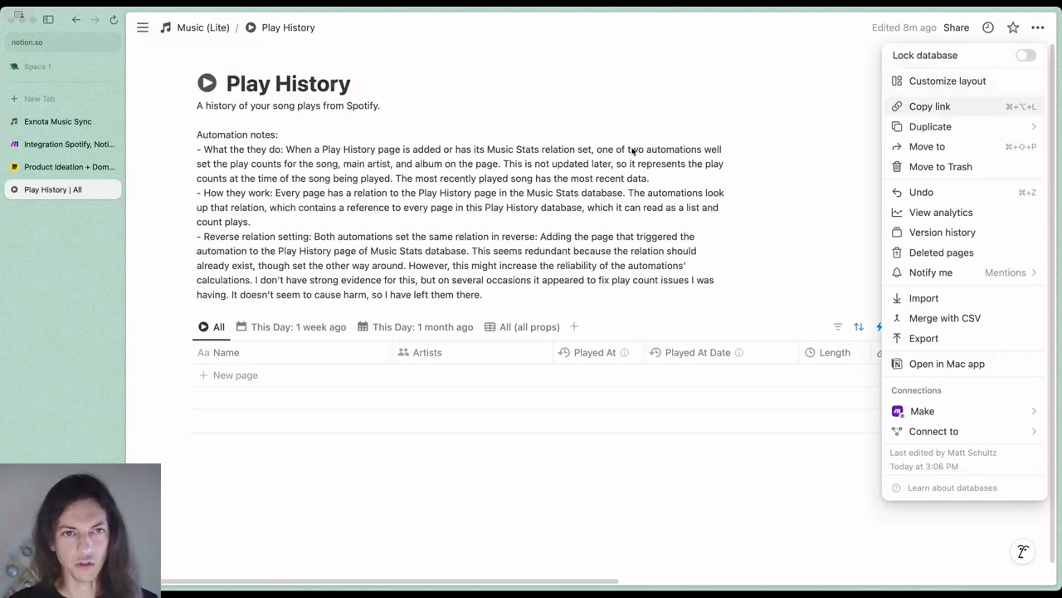
Switch to Make.com and replace the <Play History Database ID> placeholder in the Notion module's Body with the copied link
click(59, 145)
click(623, 406)
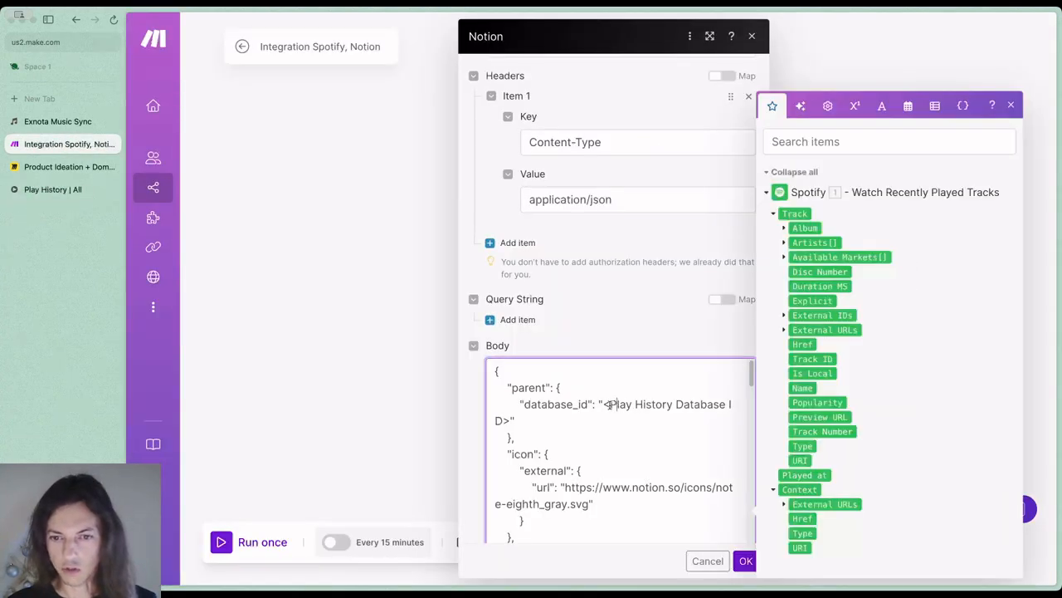
drag(602, 404, 511, 421)
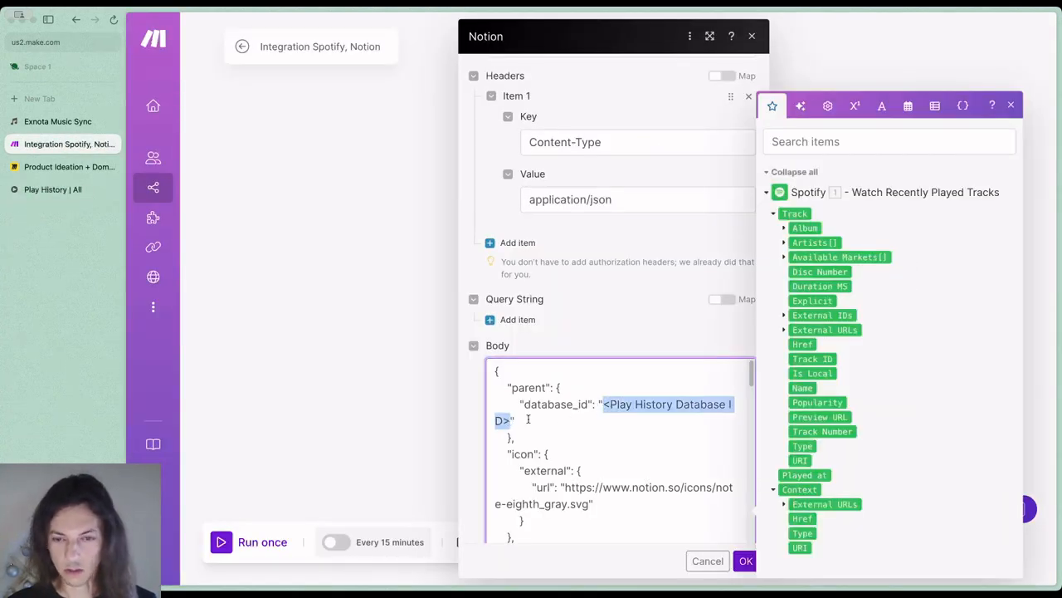
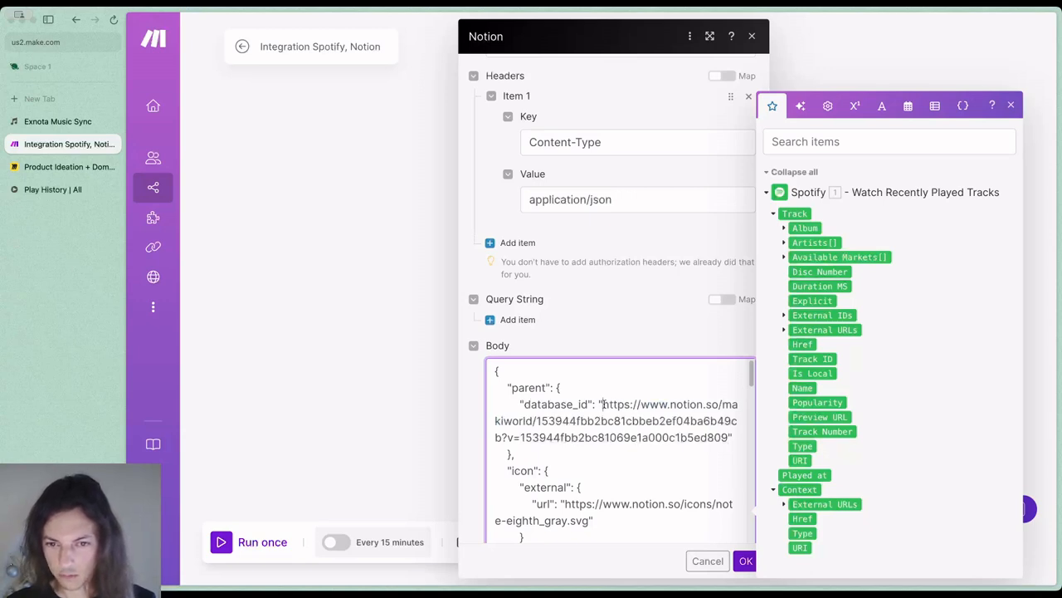
Trim the database_id link to the bare database ID by deleting the workspace address before it and the ?v= part after it
drag(603, 404, 538, 420)
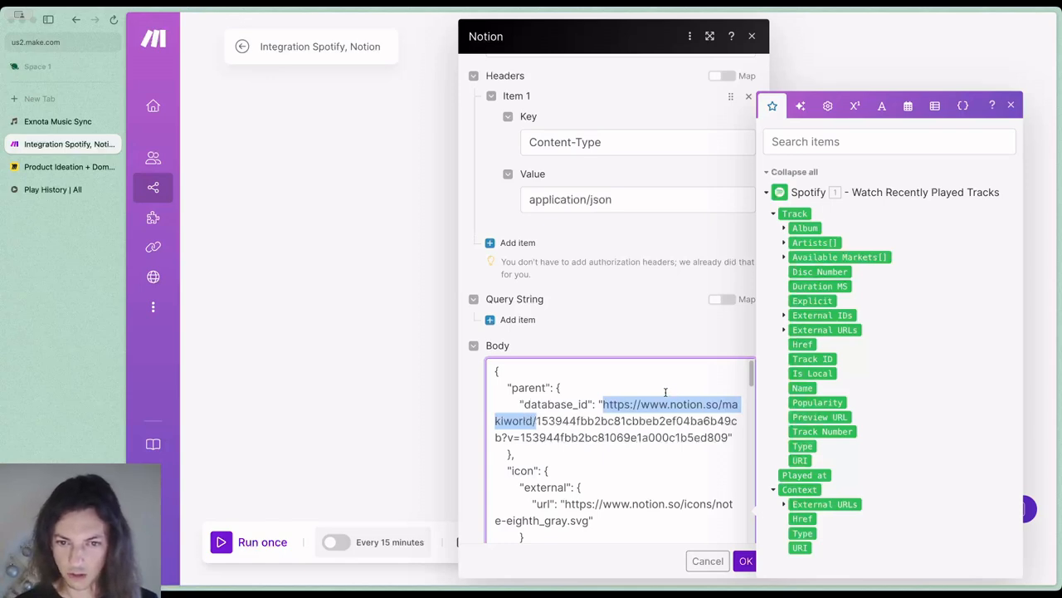
key(BackSpace)
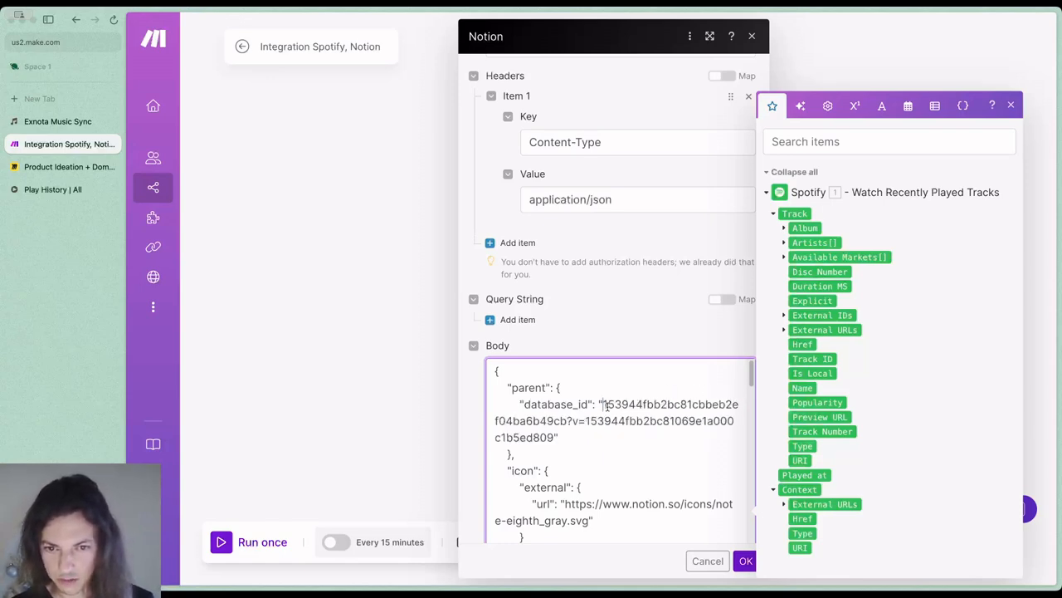
click(568, 421)
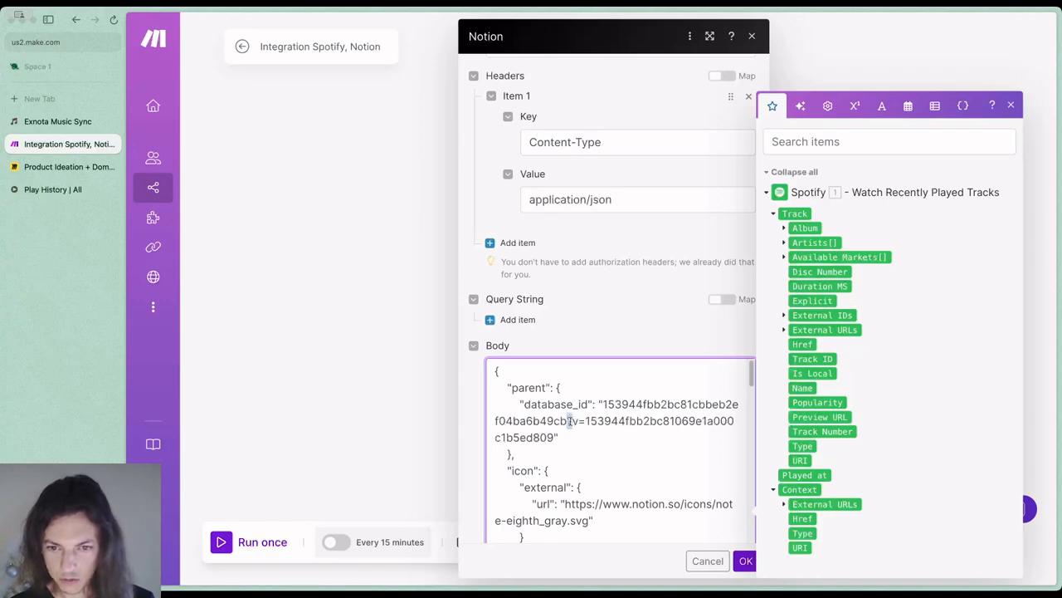
drag(570, 420, 554, 434)
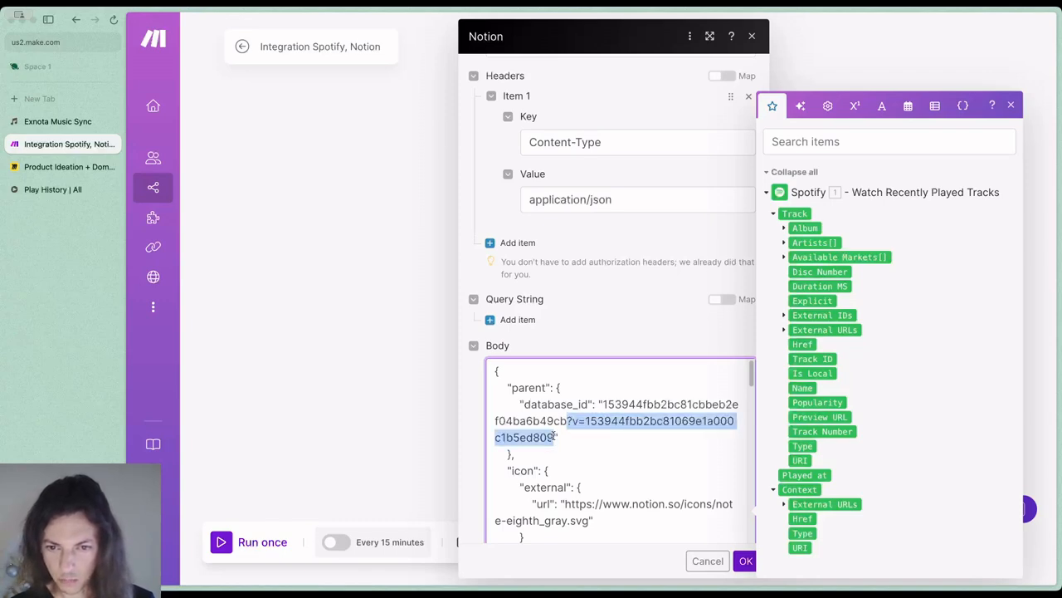
key(BackSpace)
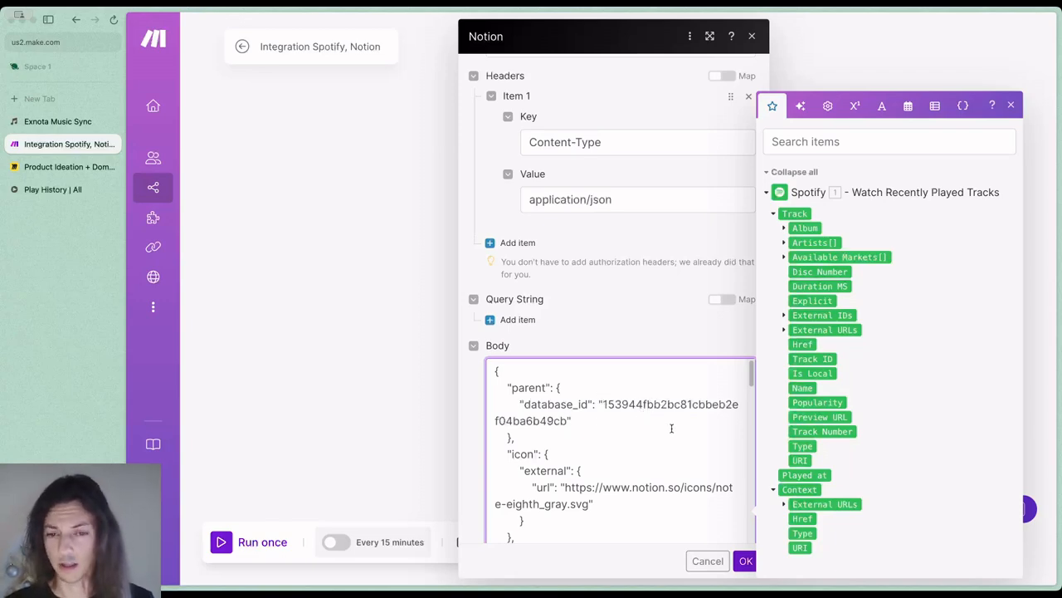
Find the "Music Stats: Play History" relation at the end of the Body and select its page ID placeholder
scroll(672, 429, down, 2)
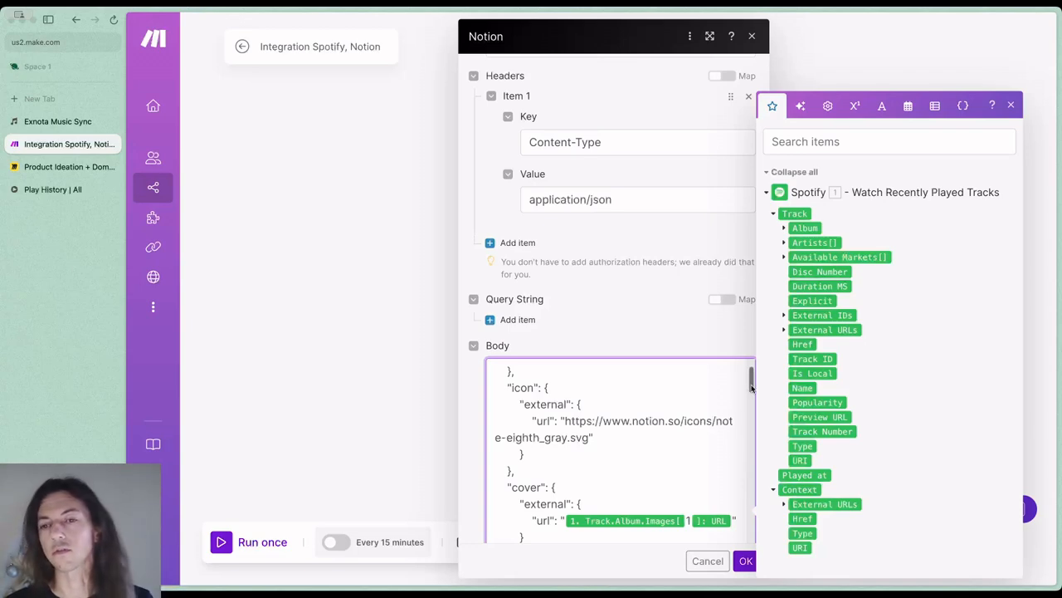
drag(751, 387, 756, 590)
scroll(685, 483, down, 6)
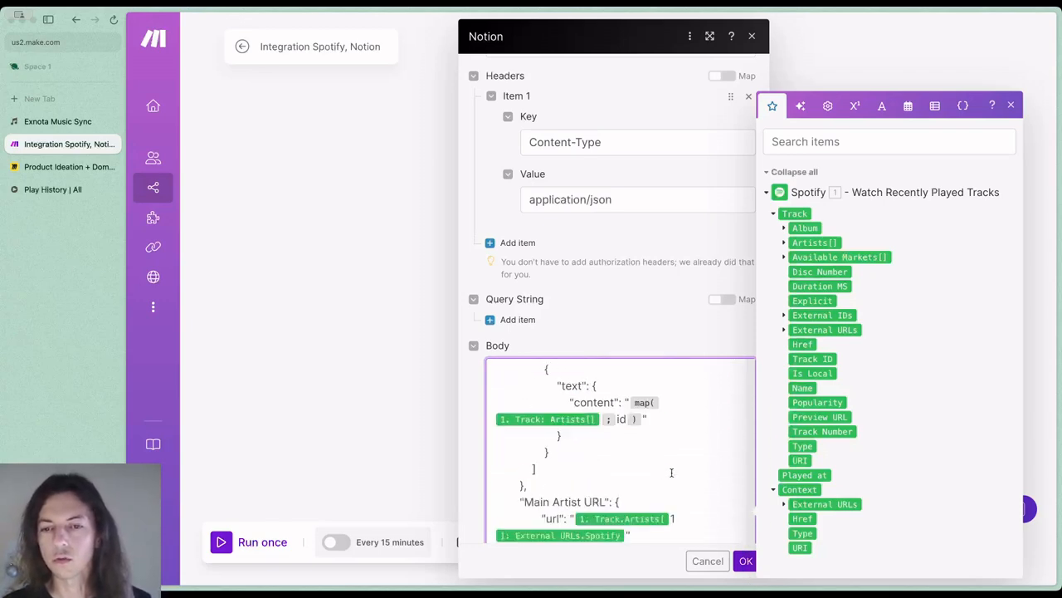
scroll(730, 490, down, 1)
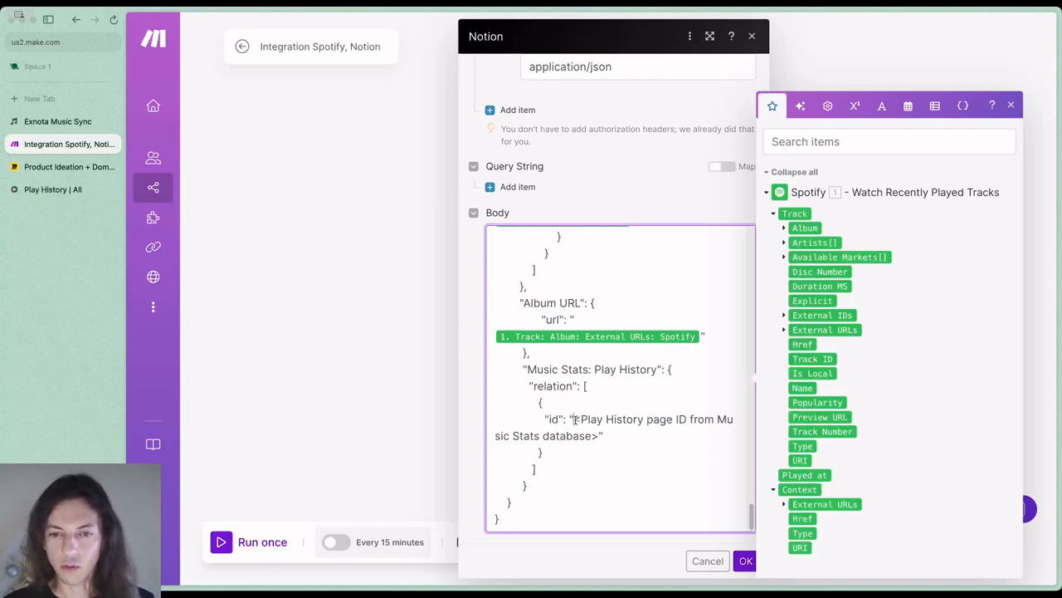
drag(574, 419, 599, 434)
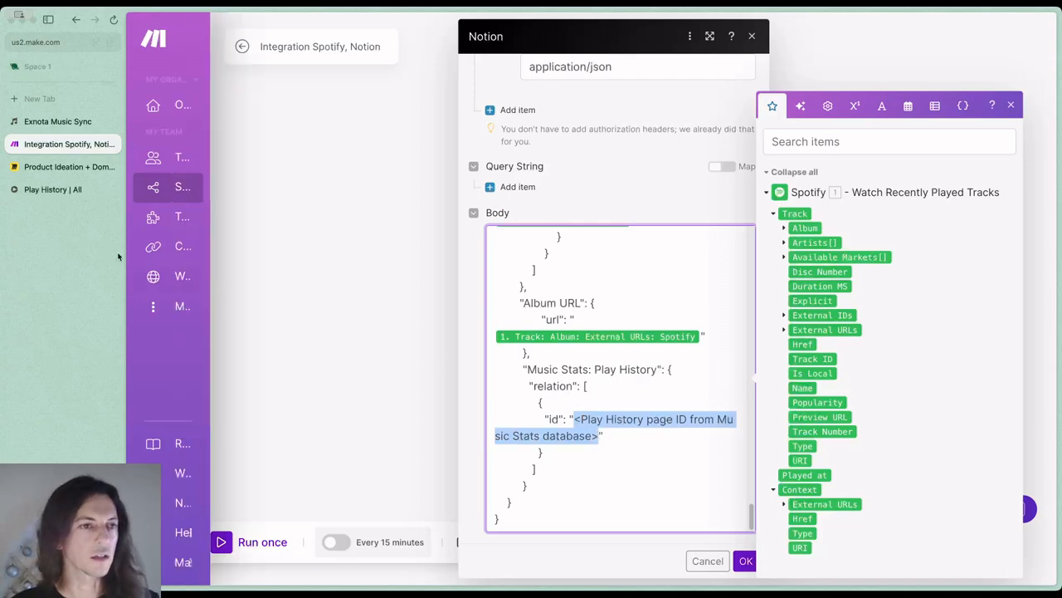
Switch to Notion and open the Music Stats database from the Databases section of the Music (Lite) page
click(62, 190)
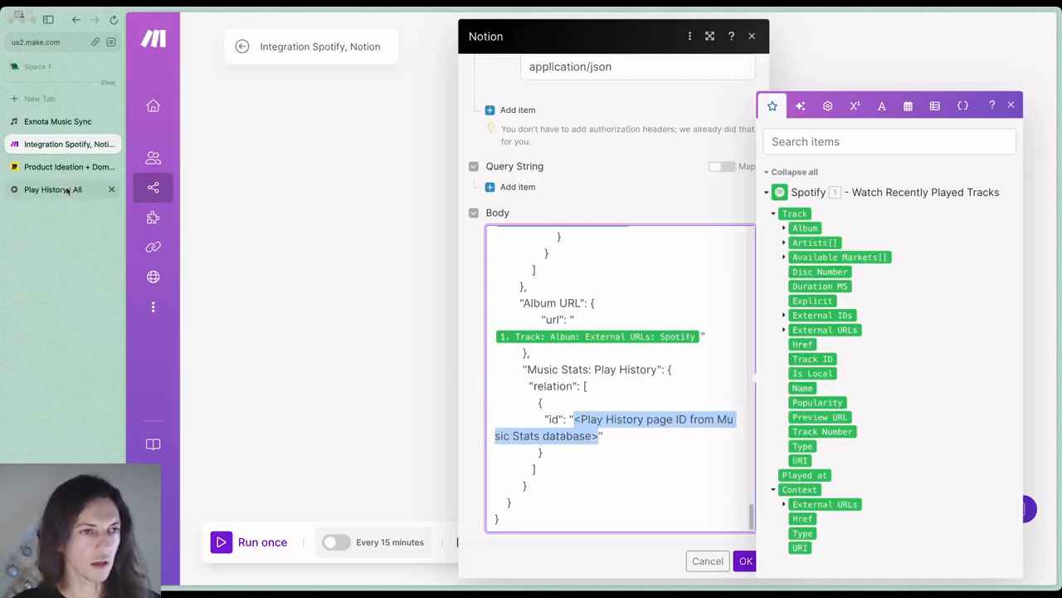
click(214, 30)
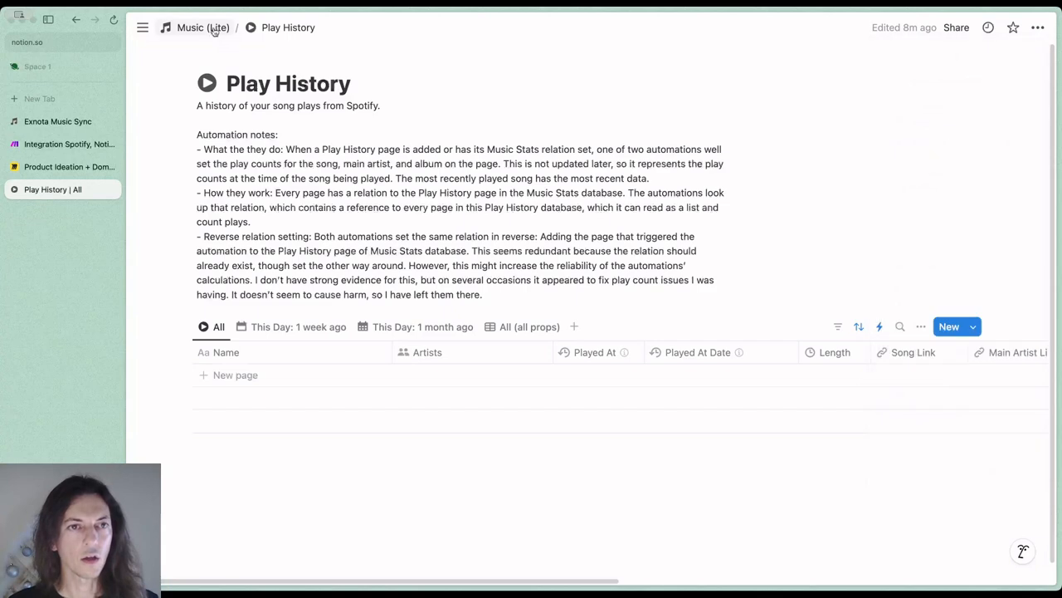
click(213, 29)
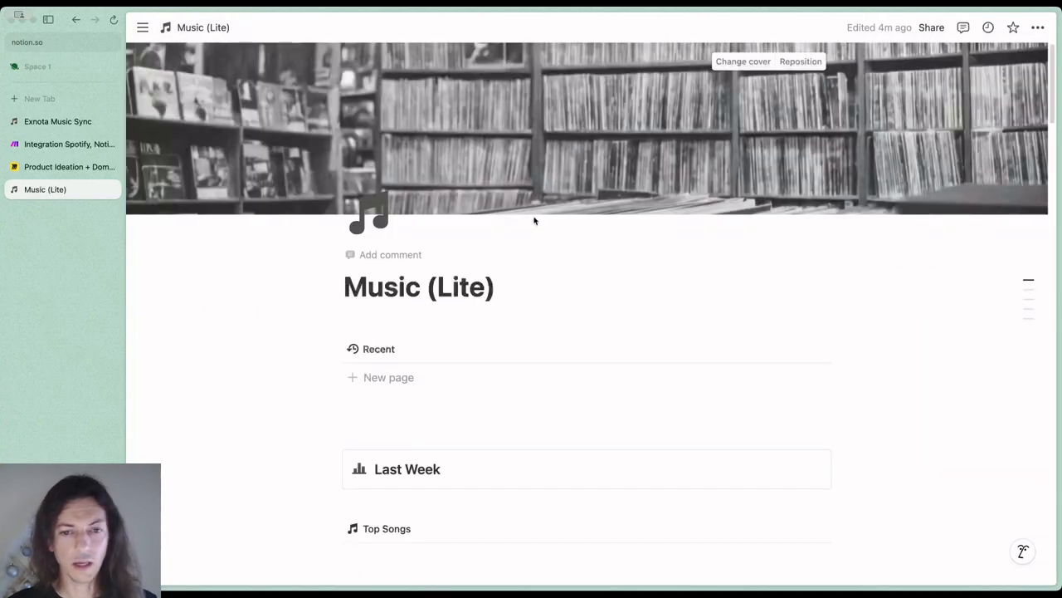
scroll(869, 316, down, 3)
scroll(868, 316, down, 7)
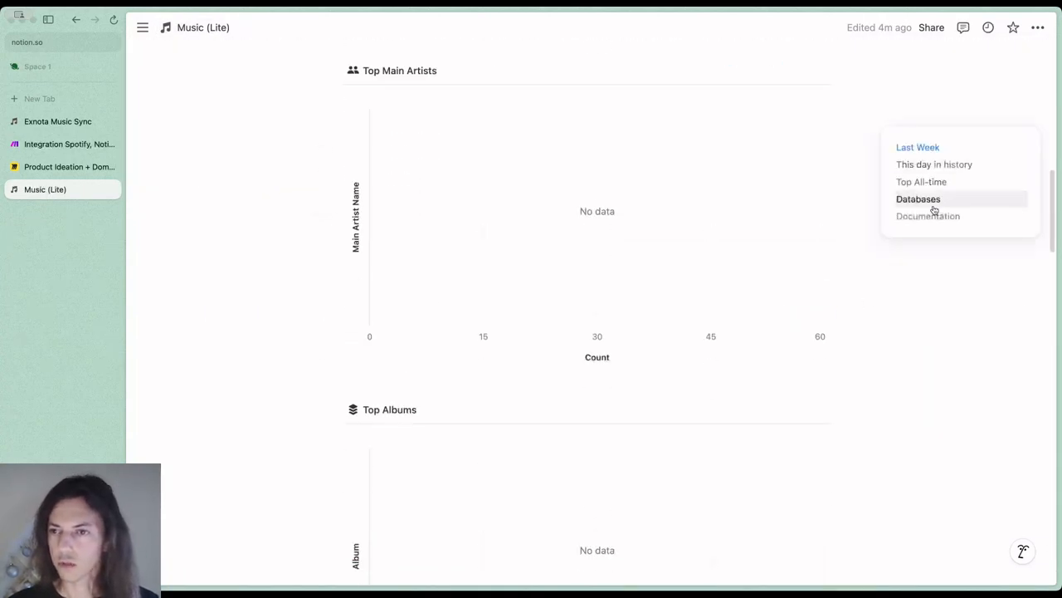
scroll(632, 257, down, 1)
scroll(632, 257, down, 6)
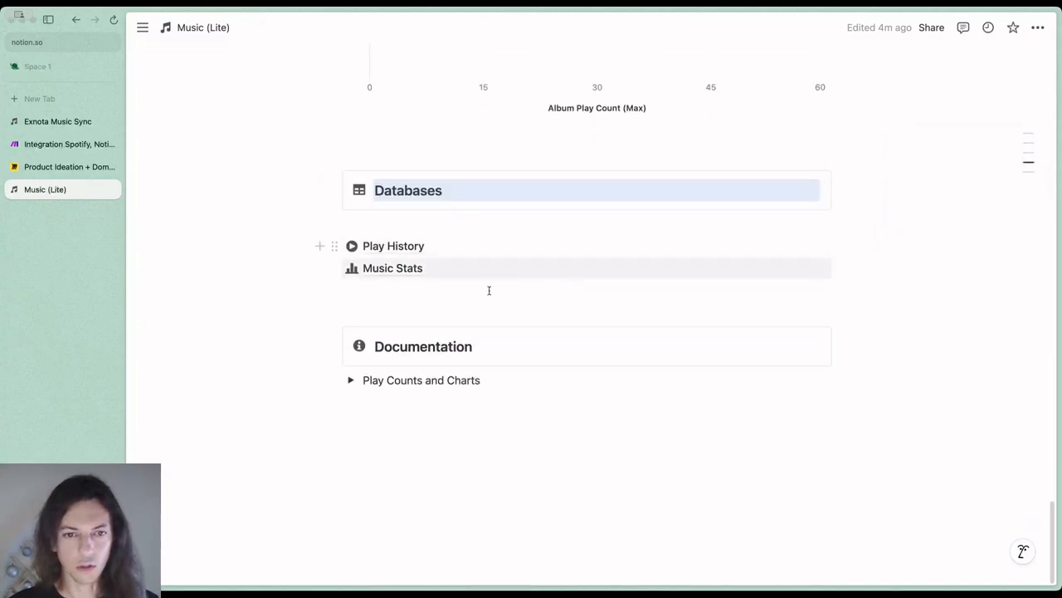
click(398, 269)
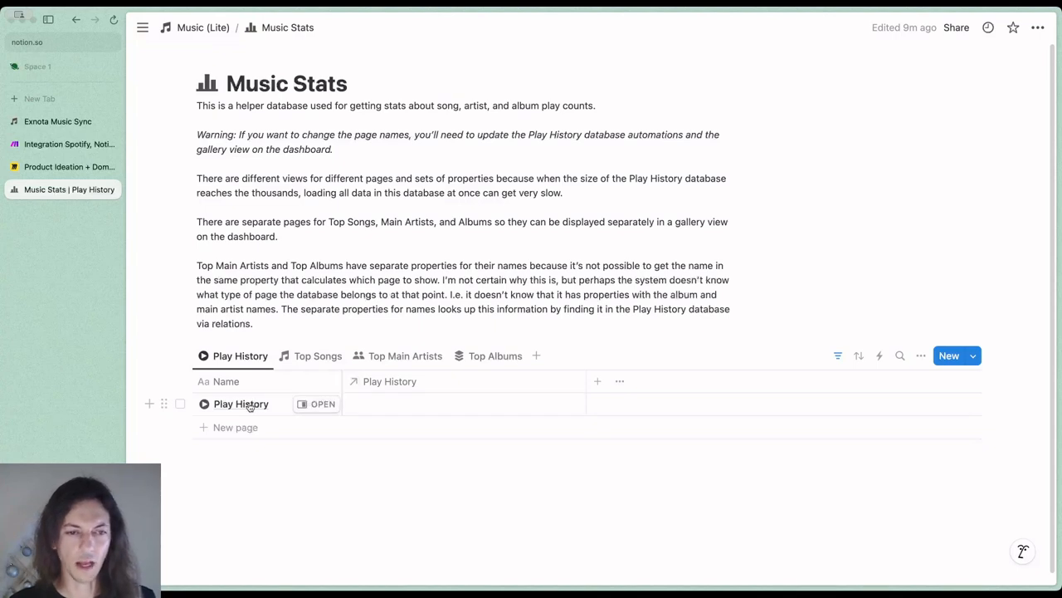
Open the Play History page in the Music Stats database and copy its link
click(316, 405)
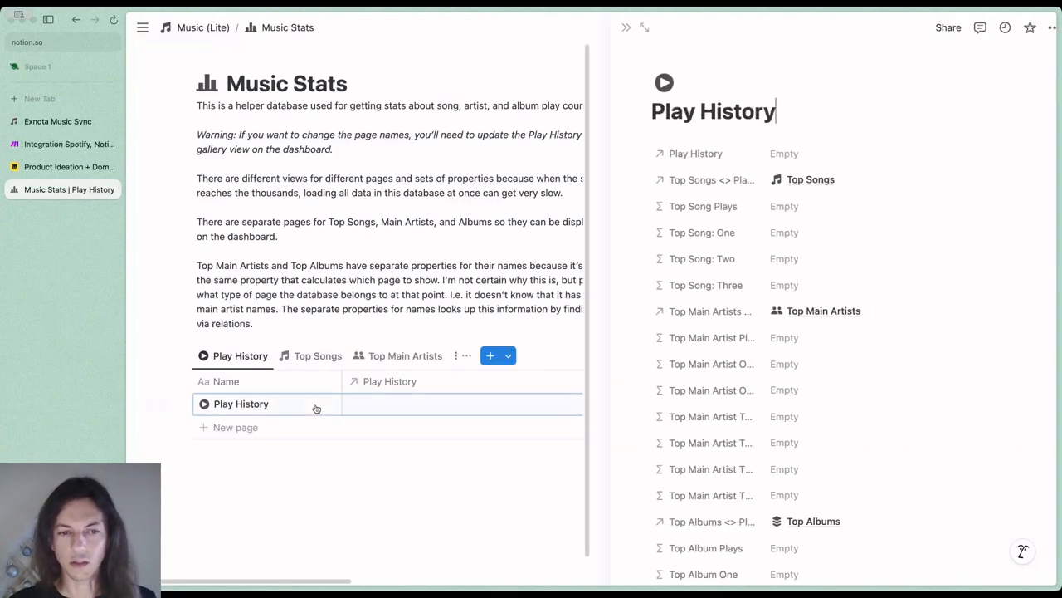
click(1037, 28)
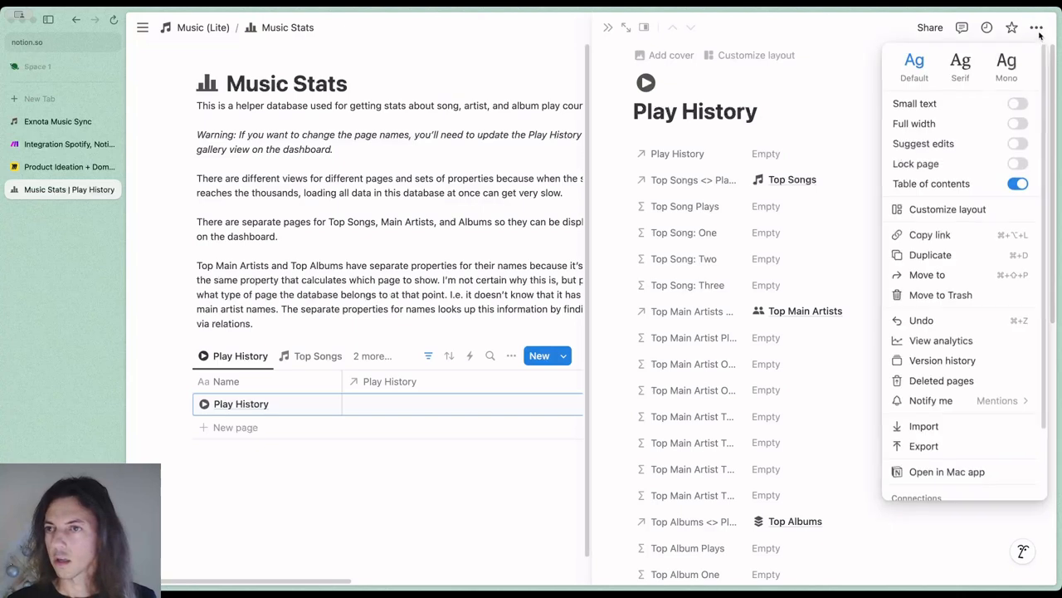
click(946, 236)
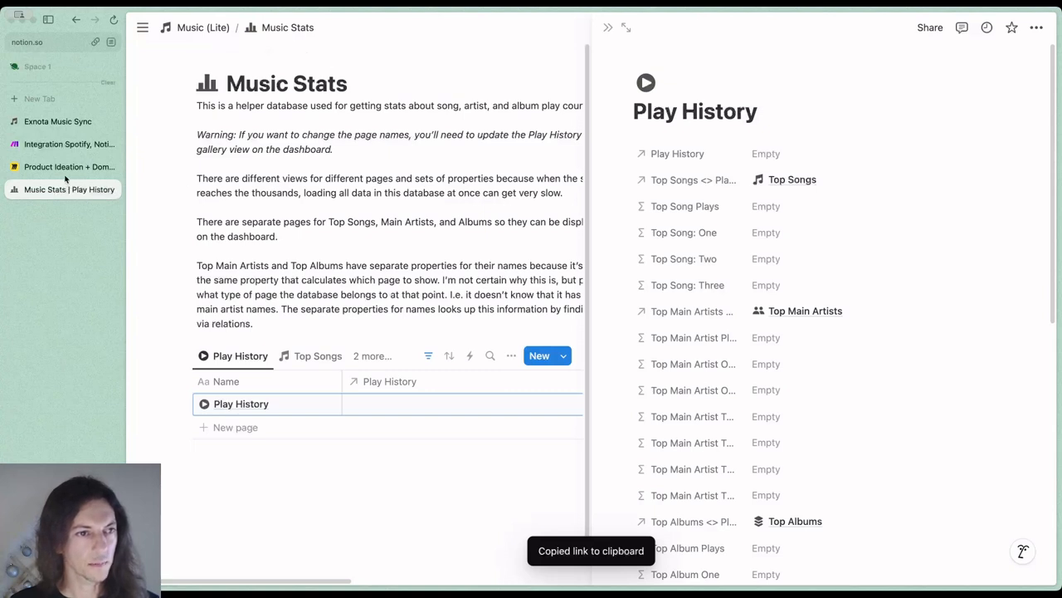
In Make.com, replace the selected relation id placeholder with the copied Play History link, trimmed to the bare page ID
click(68, 146)
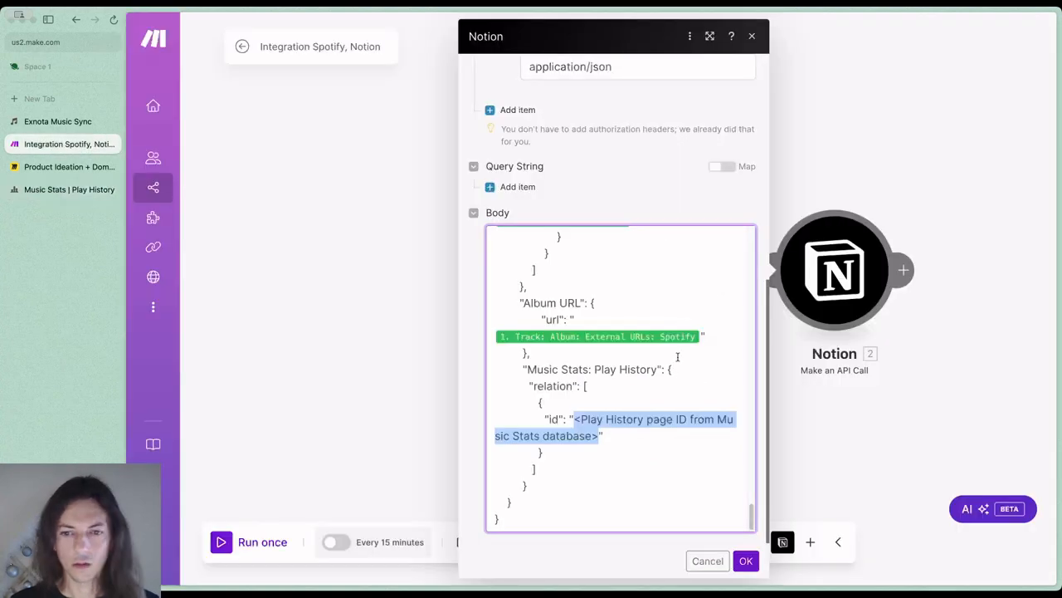
key(super+v)
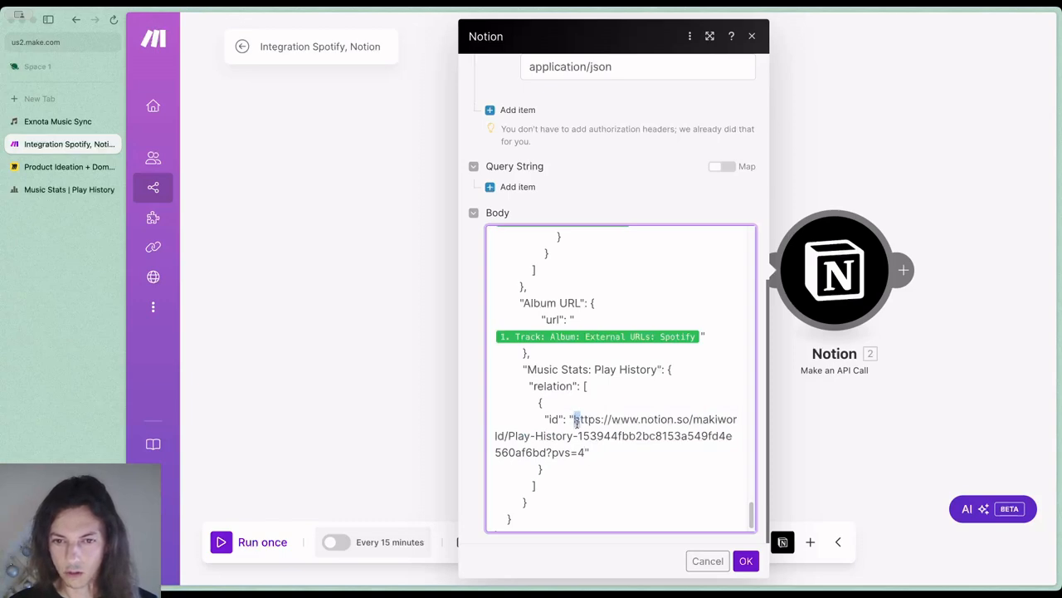
drag(572, 419, 577, 434)
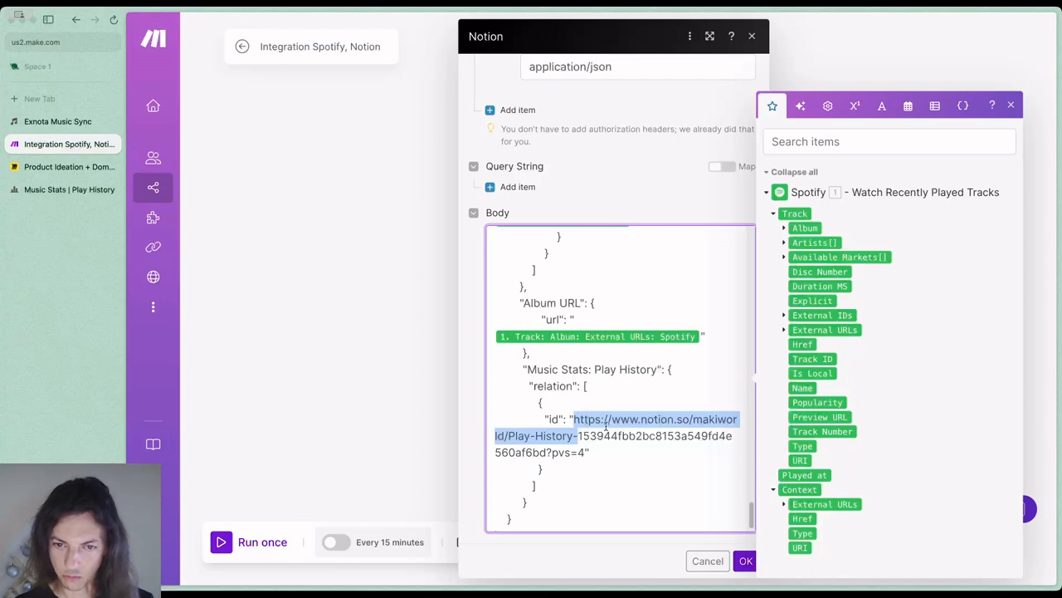
key(BackSpace)
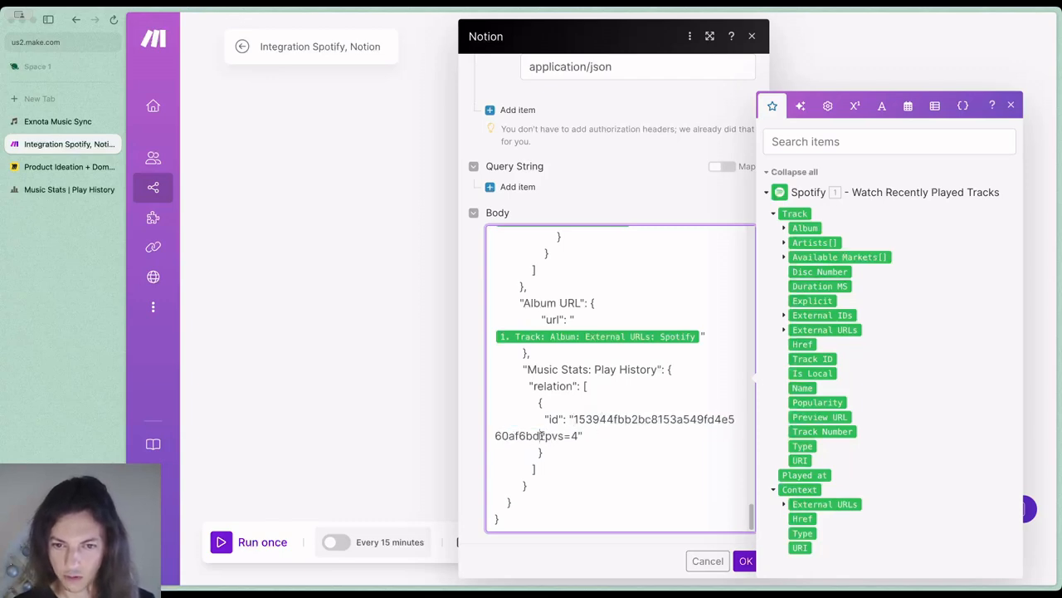
drag(540, 435, 579, 435)
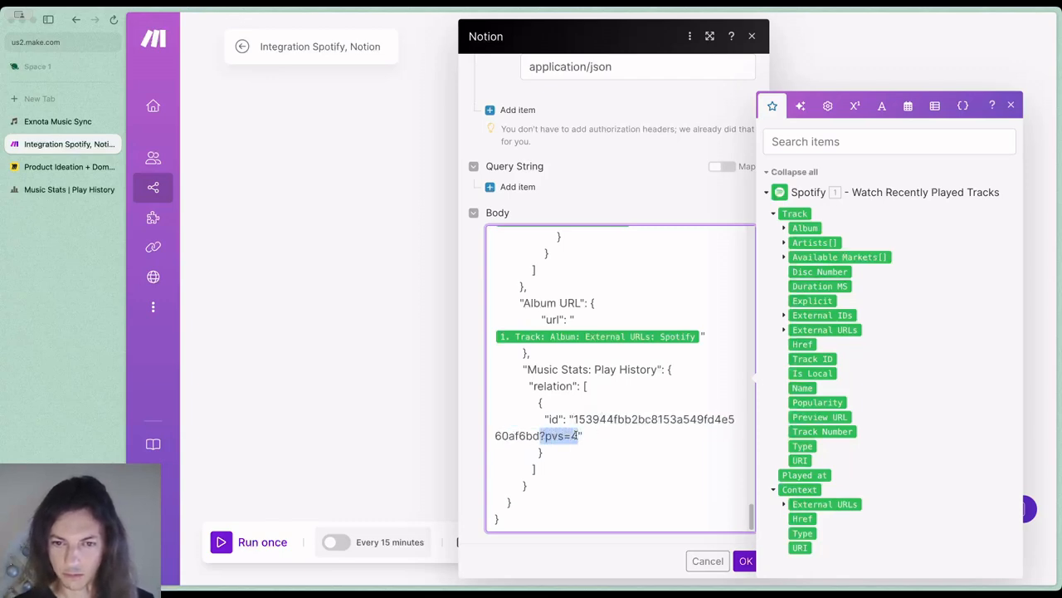
key(BackSpace)
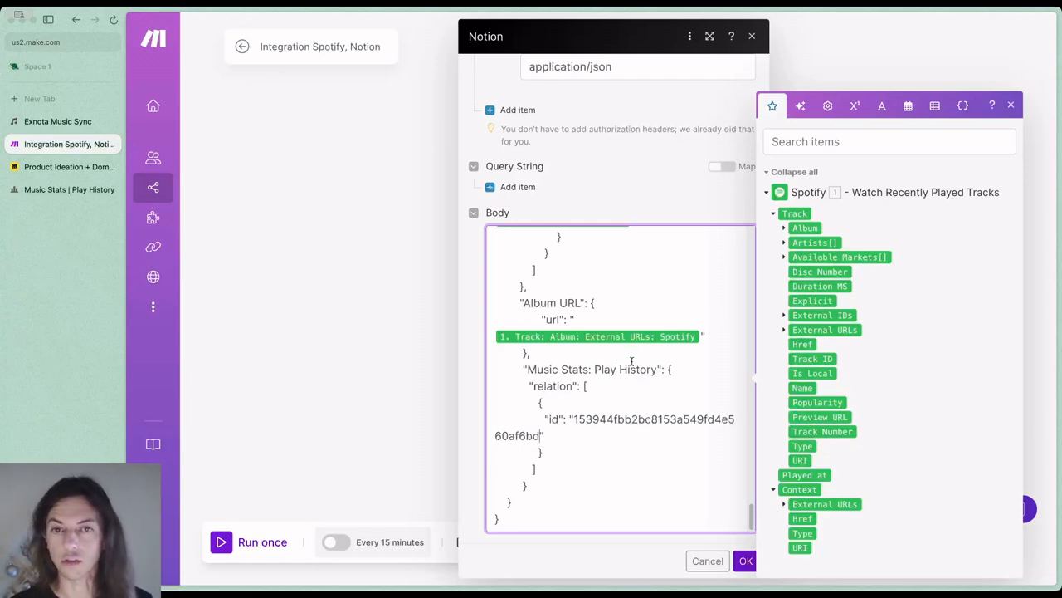
Save the Notion module's settings and run the scenario once
scroll(630, 362, up, 2)
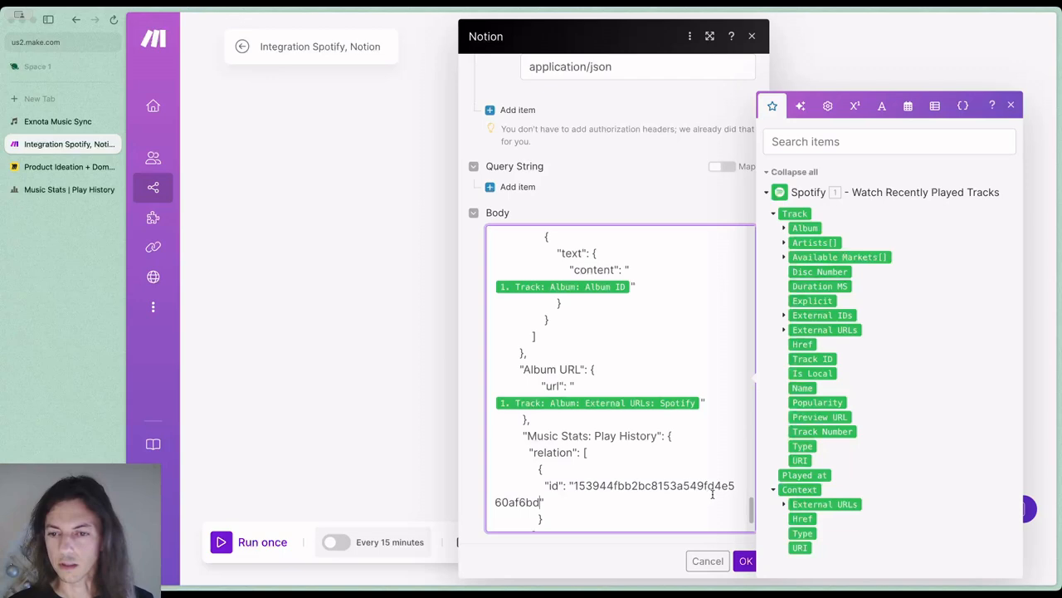
click(747, 561)
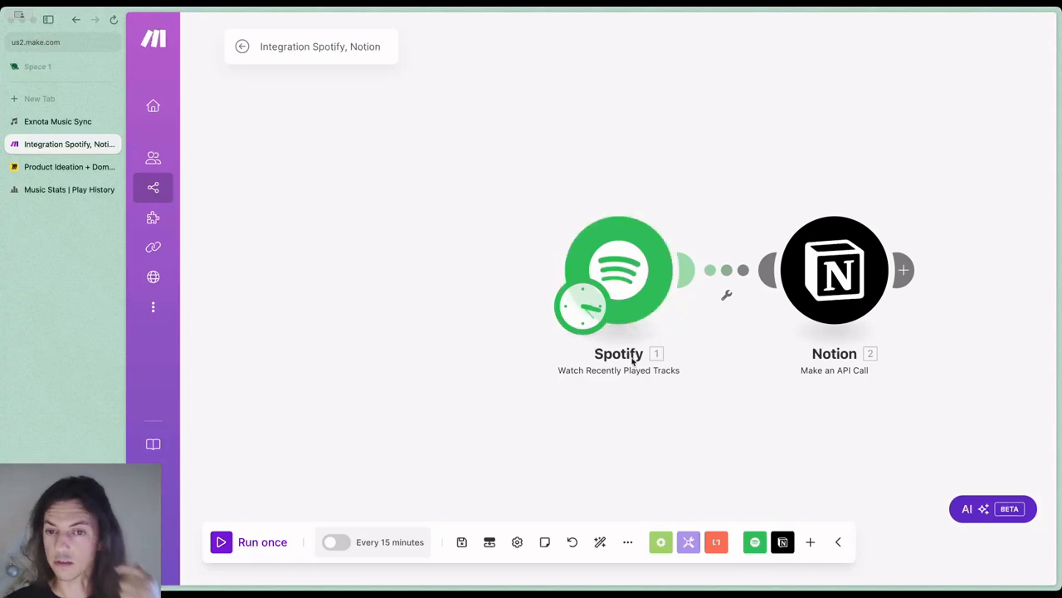
click(262, 541)
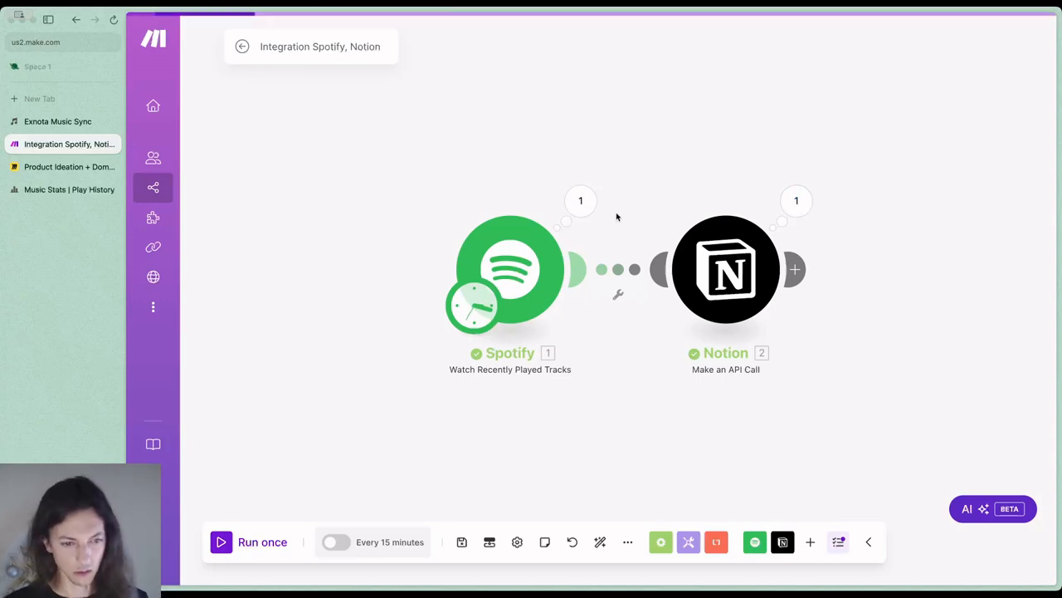
key(super+equal)
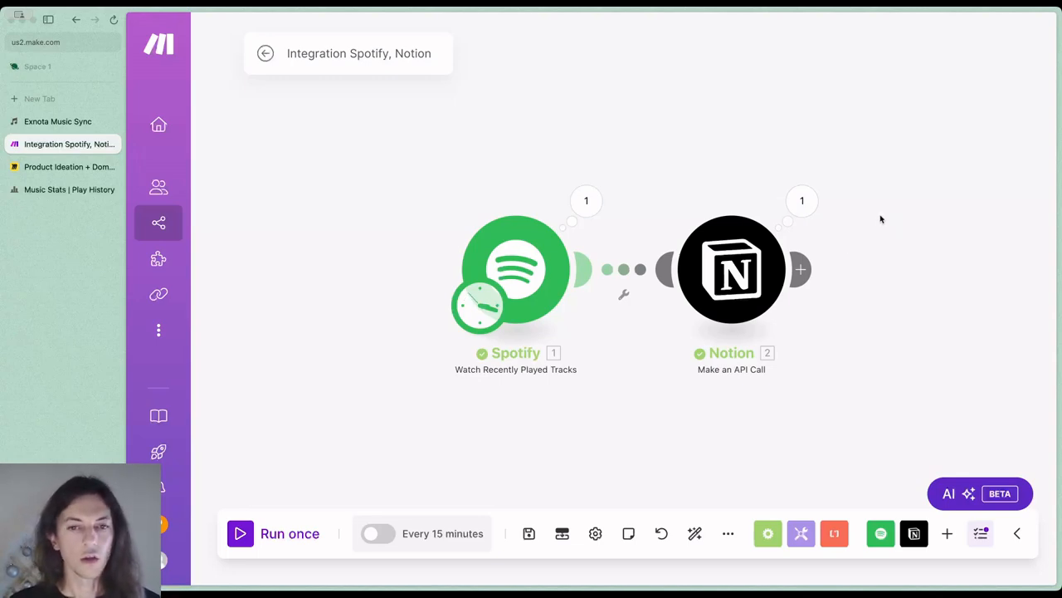
Check Notion's Music (Lite) page for the synced track and charts, and open the Play History database from its Databases section
click(73, 190)
click(217, 29)
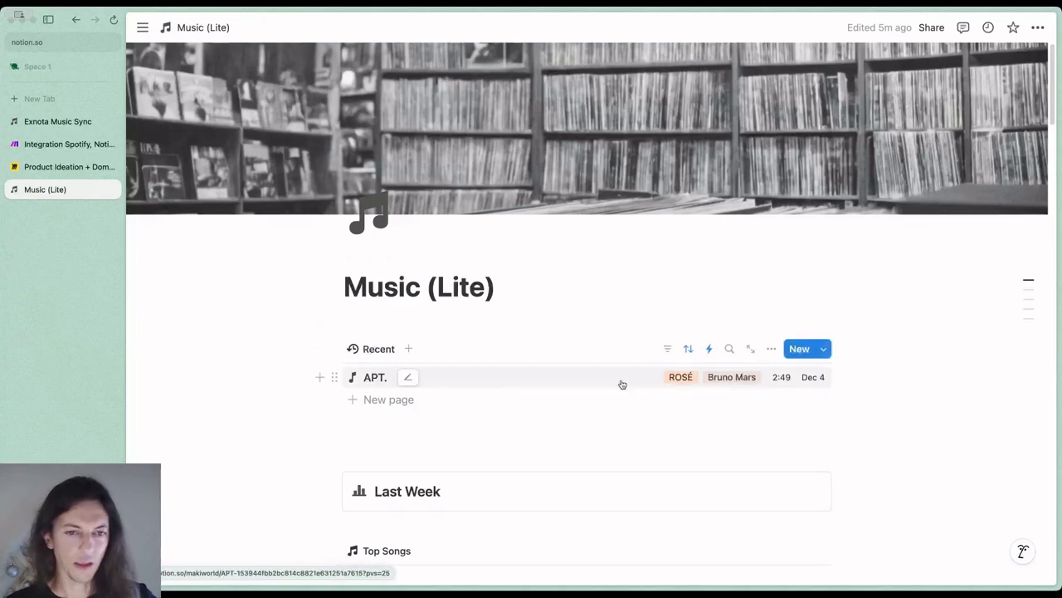
scroll(897, 336, down, 1)
scroll(897, 336, down, 1)
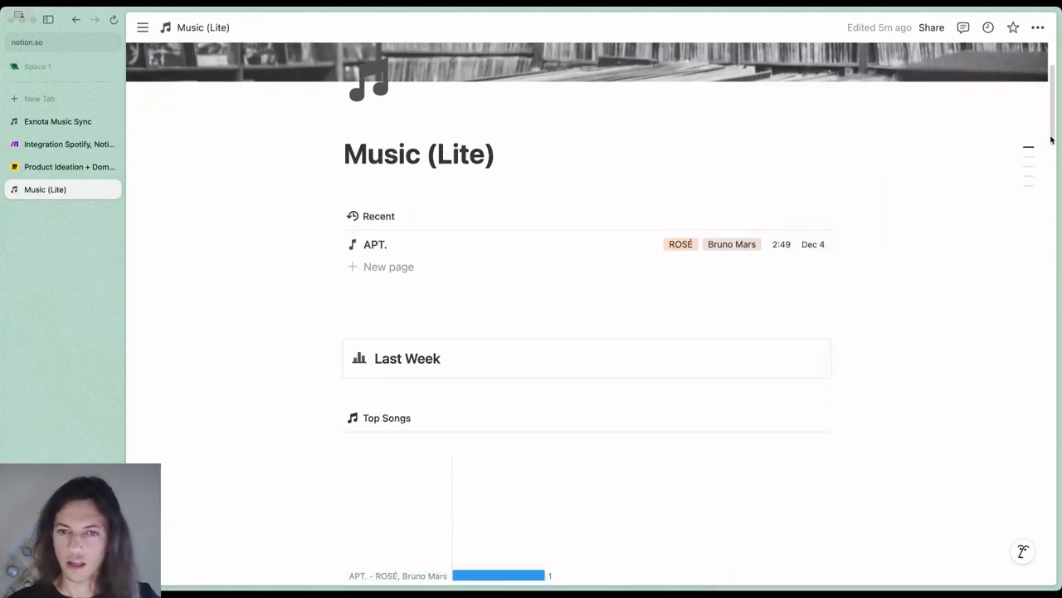
drag(1052, 139, 1051, 569)
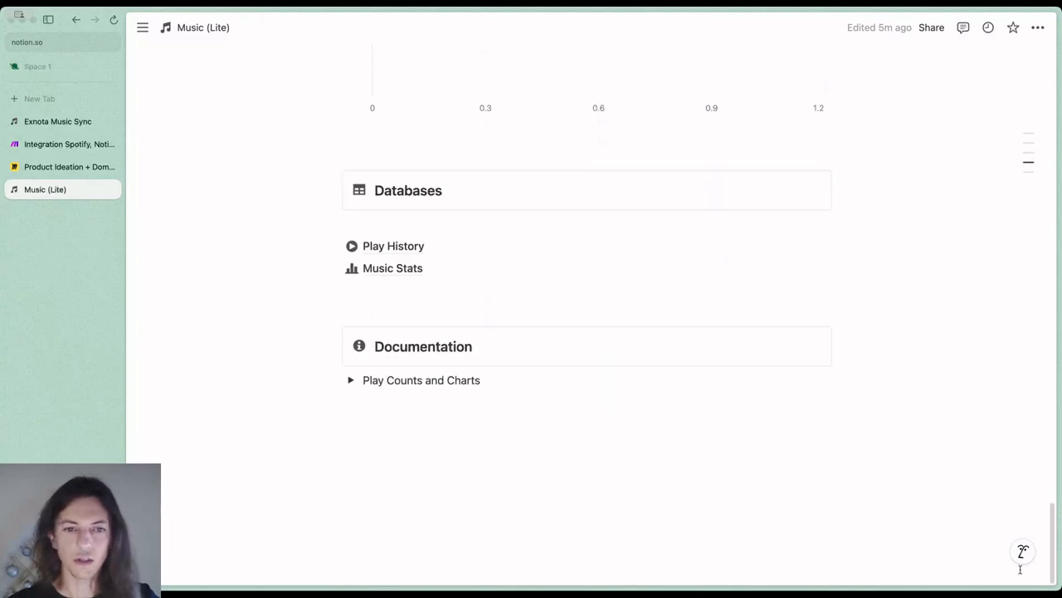
click(403, 248)
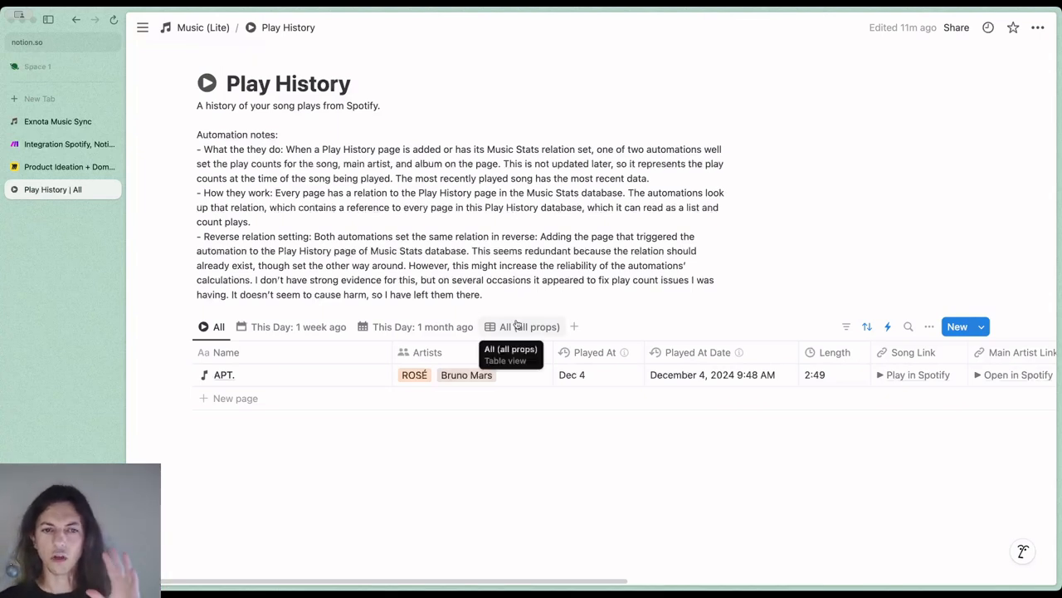
Switch the Play History database to the All (all props) view and examine every property of the synced track, through to the play counts
click(516, 324)
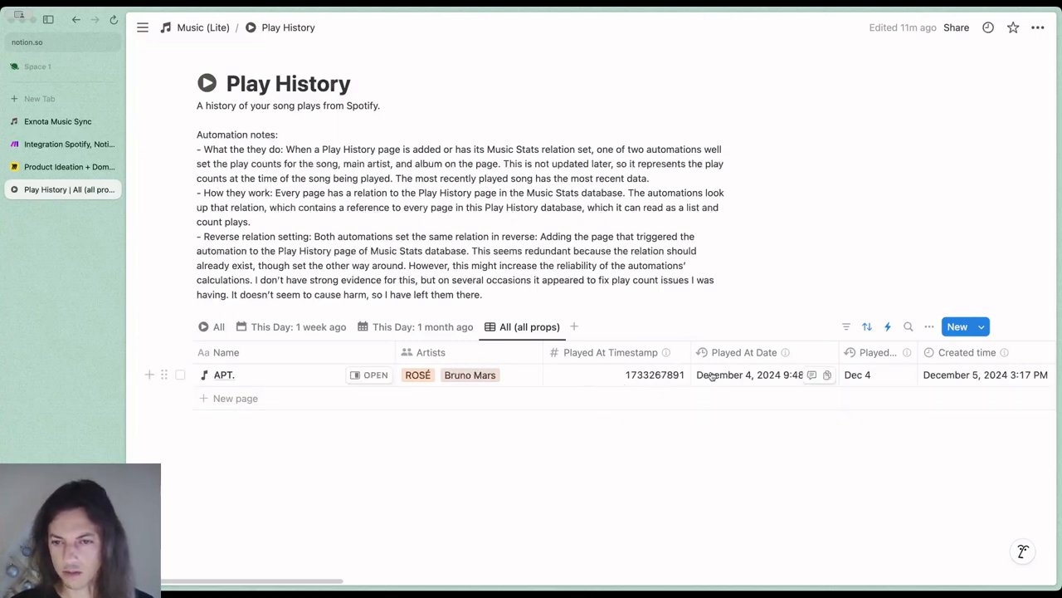
scroll(719, 375, right, 5)
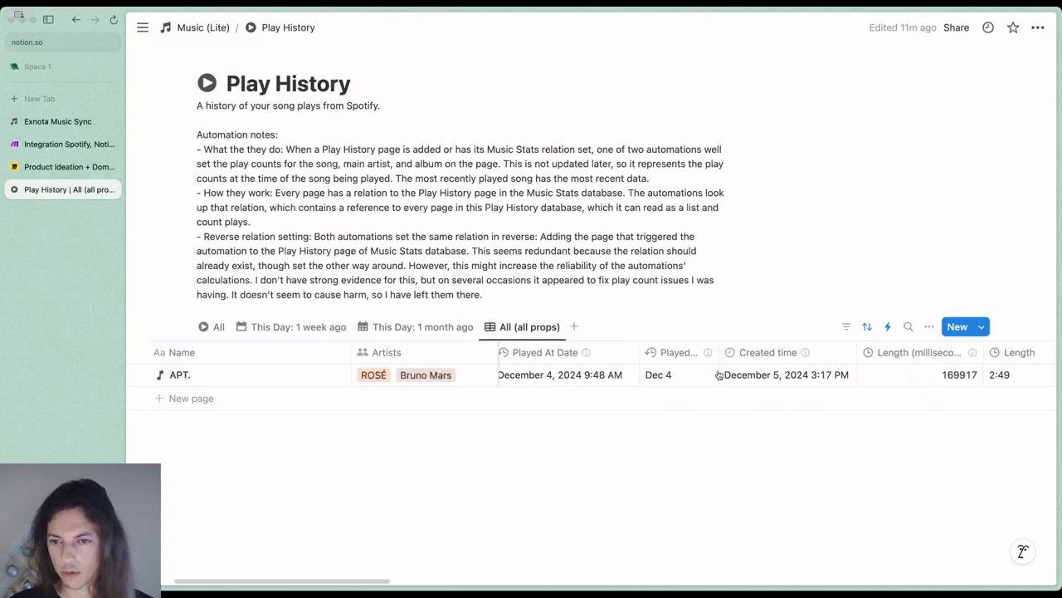
scroll(880, 379, right, 6)
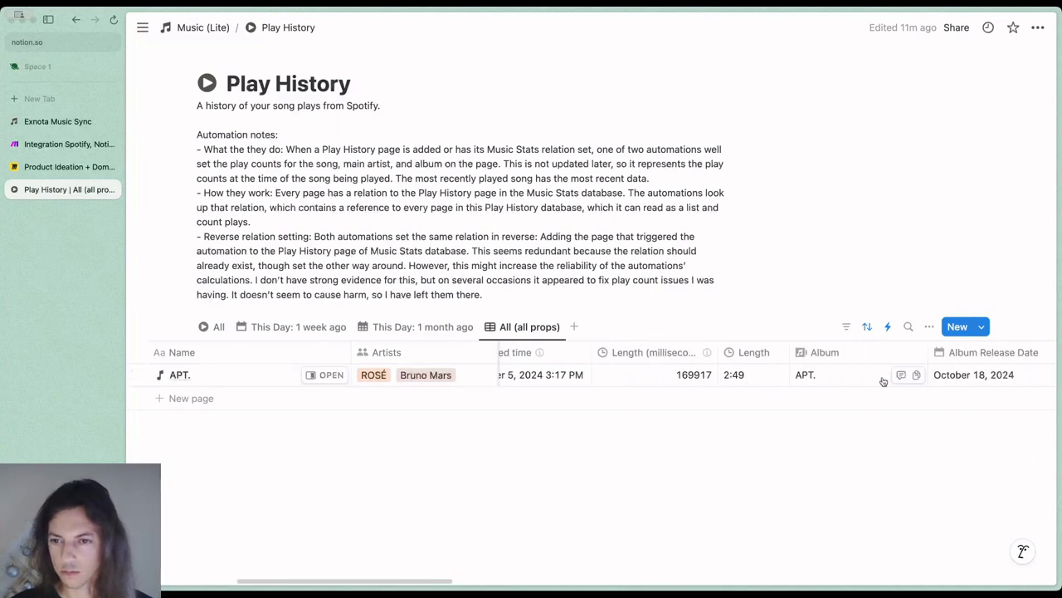
scroll(883, 381, right, 10)
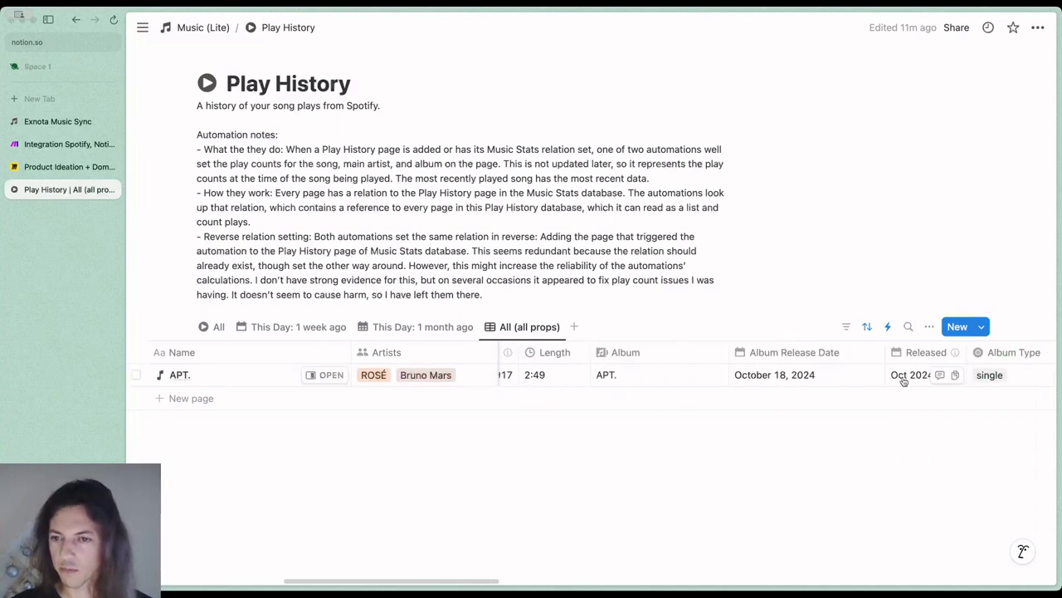
scroll(903, 381, right, 5)
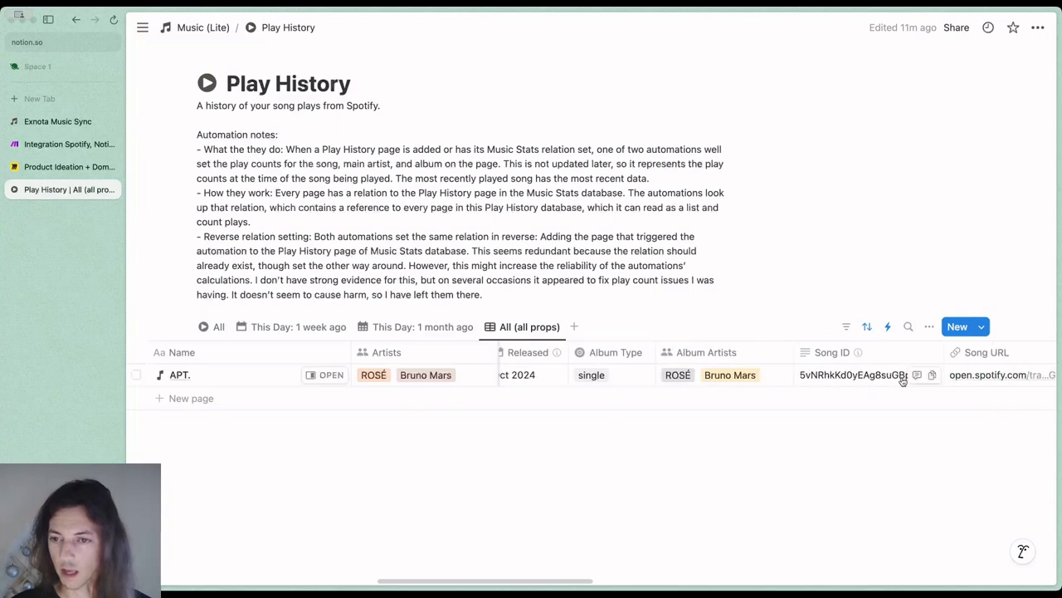
scroll(901, 381, right, 6)
scroll(905, 381, right, 6)
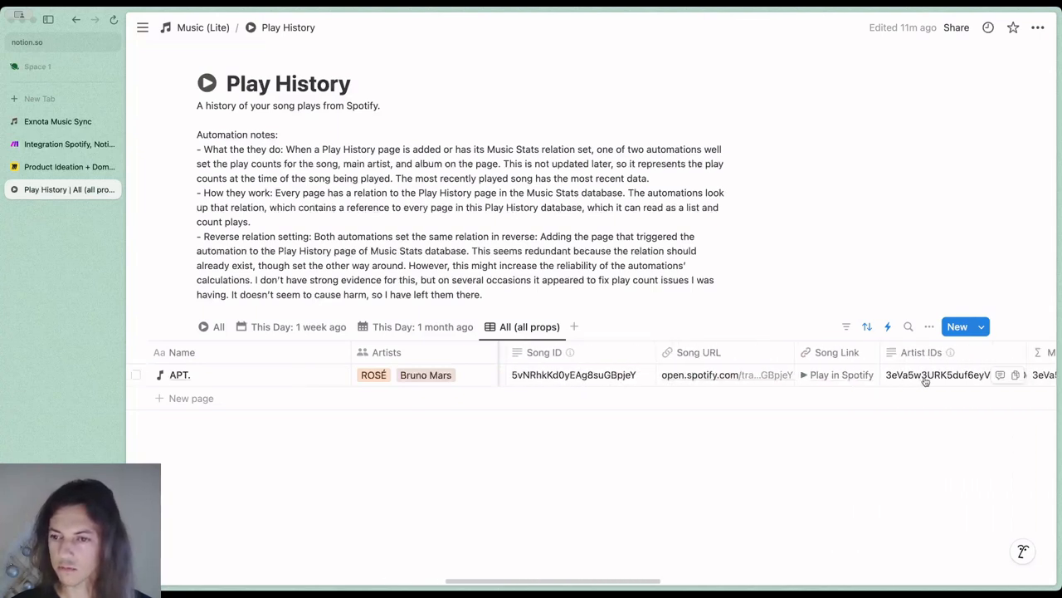
scroll(923, 380, right, 6)
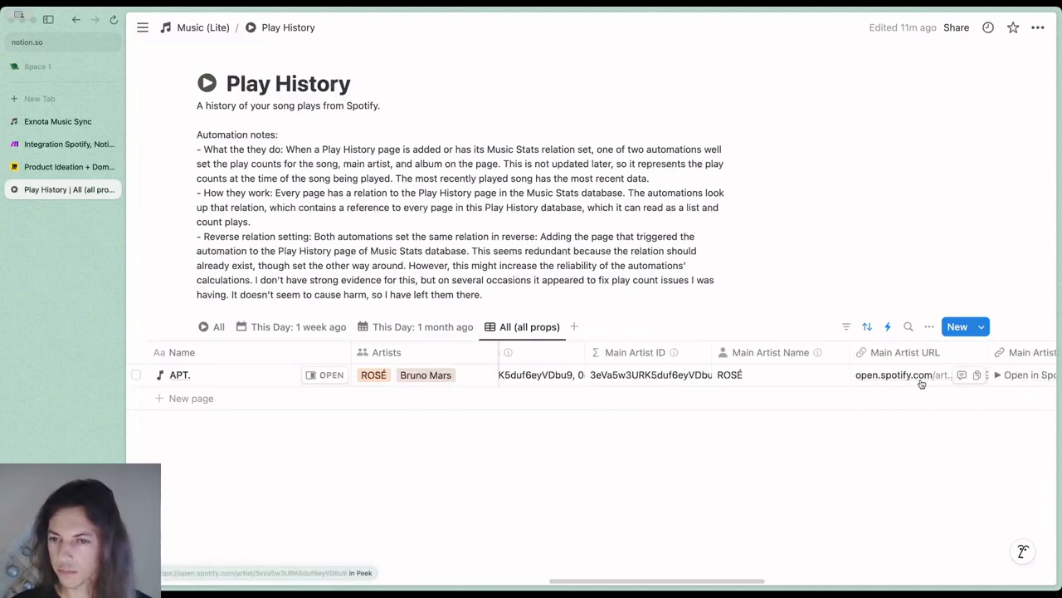
scroll(882, 377, right, 6)
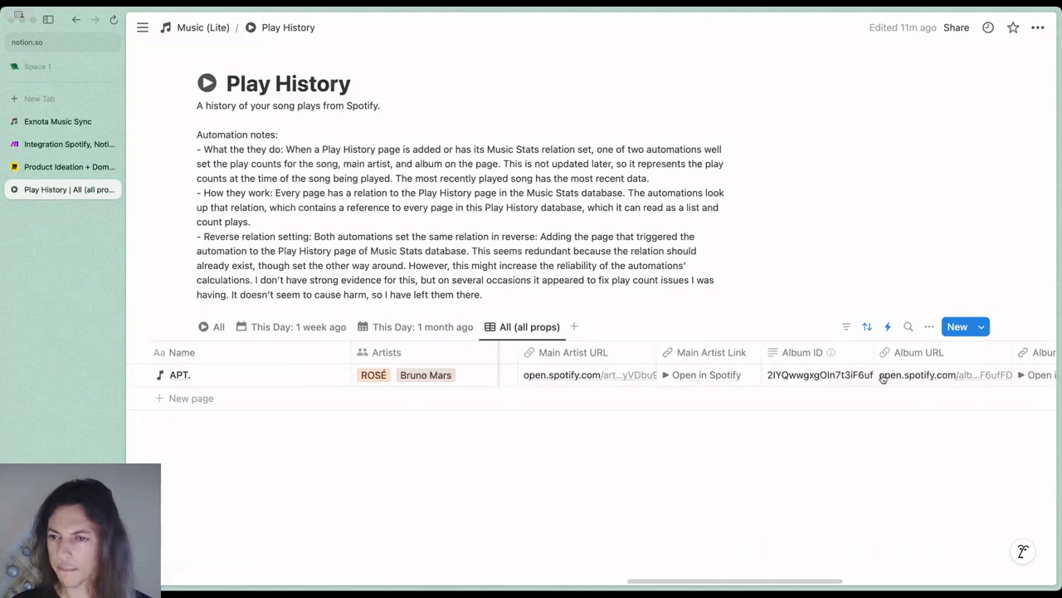
scroll(882, 378, right, 8)
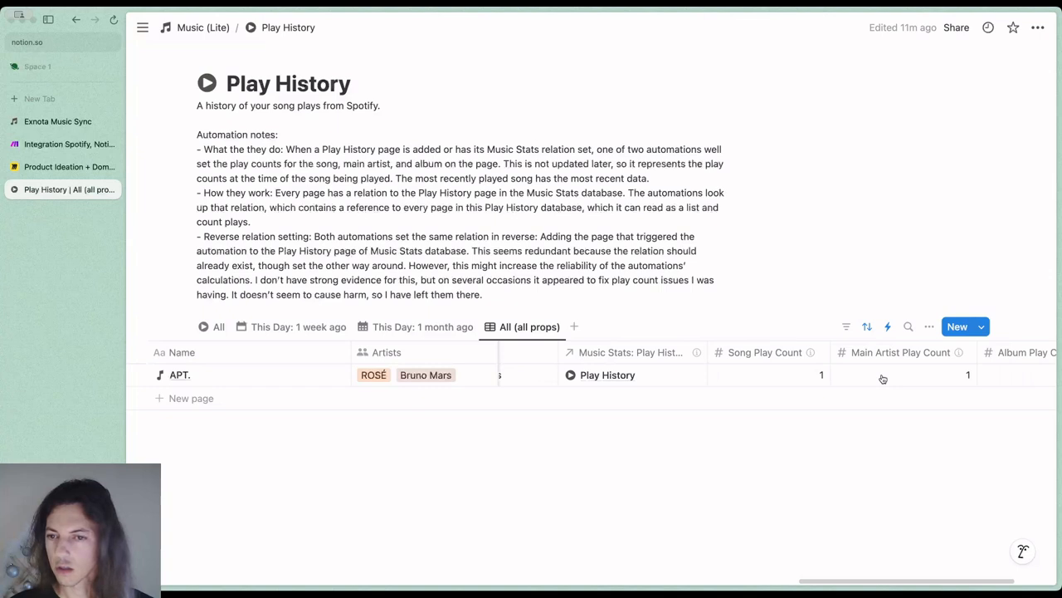
scroll(882, 377, right, 4)
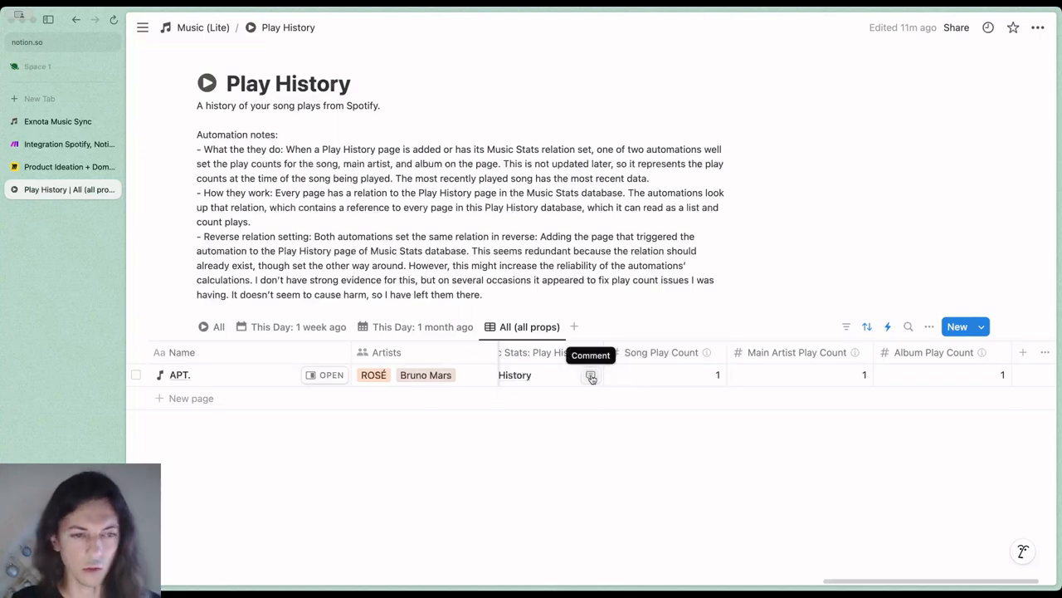
mouse_move(707, 355)
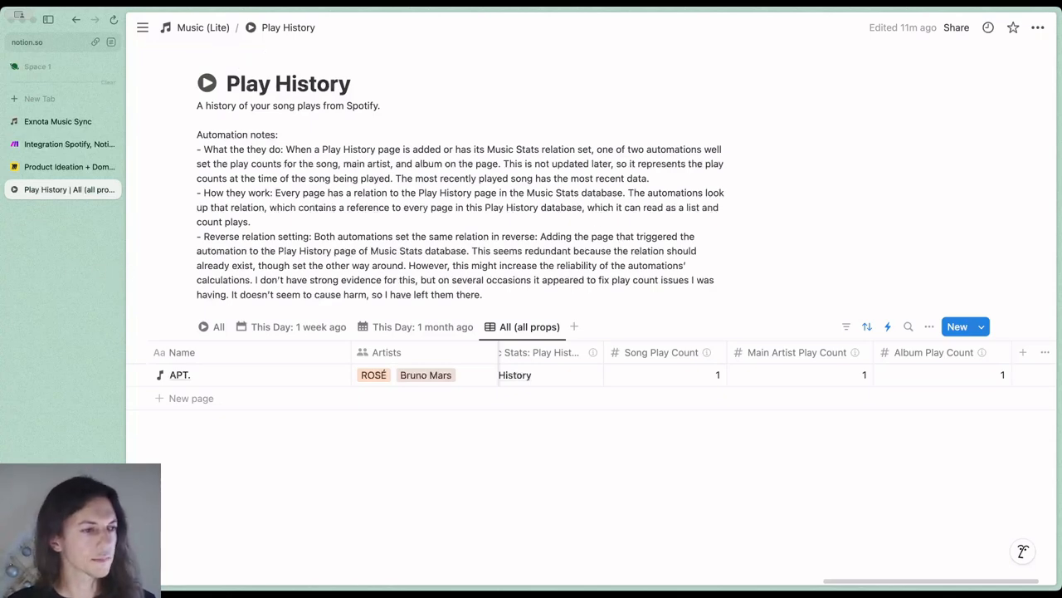
In Make.com, view the scenario's schedule settings alongside the Exnota Music Sync guide's scheduling constraints, leaving the schedule unedited
click(57, 121)
click(66, 144)
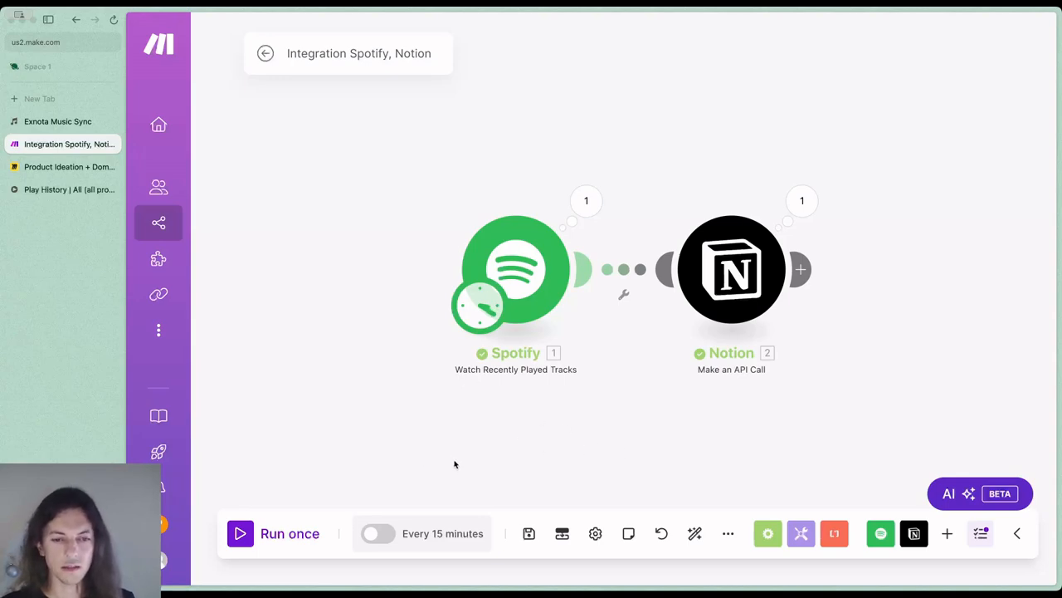
click(442, 533)
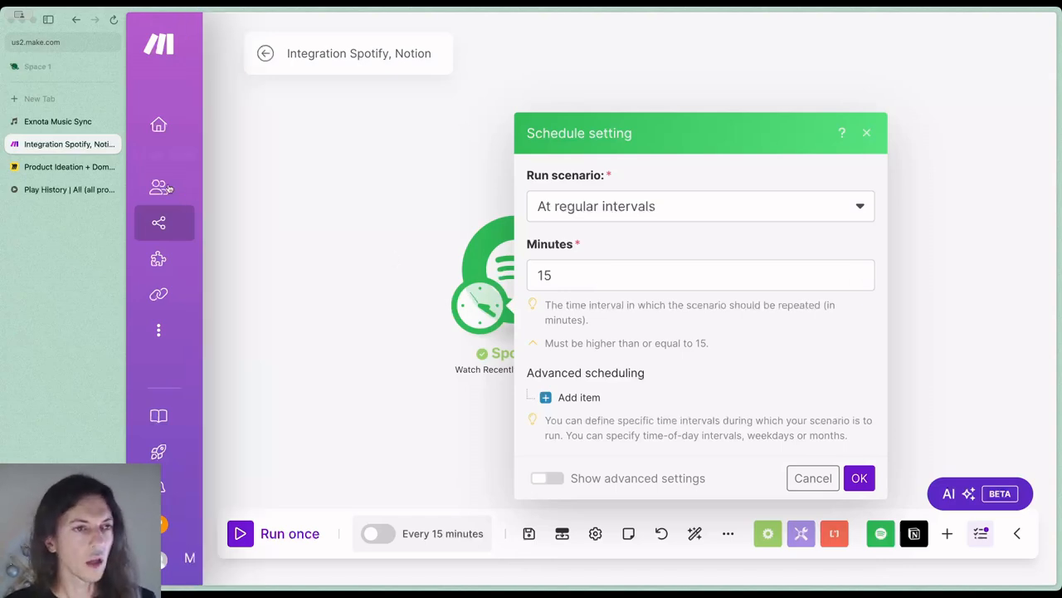
click(69, 122)
scroll(571, 373, down, 10)
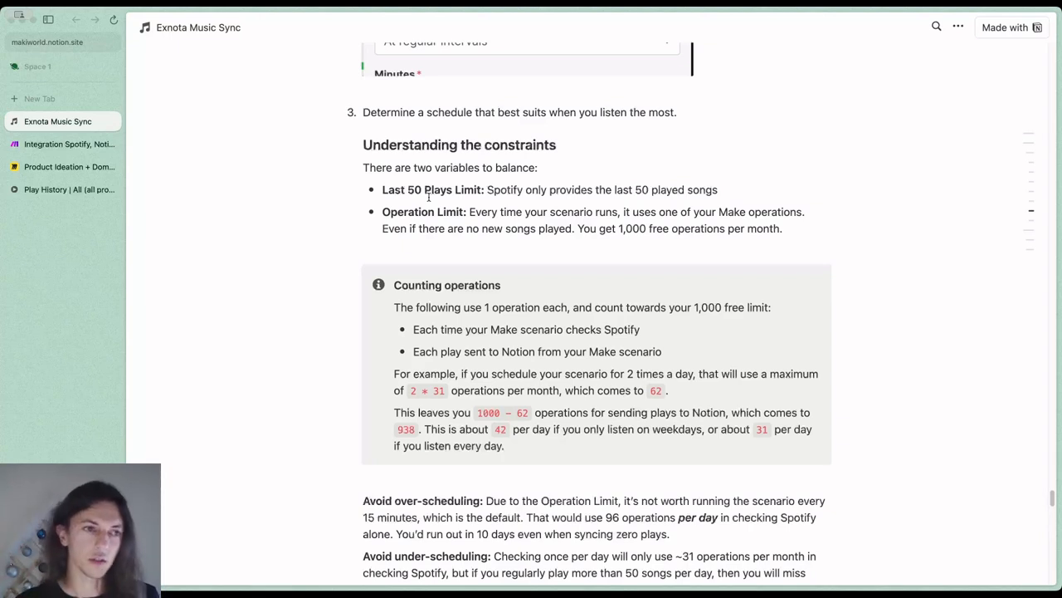
click(67, 144)
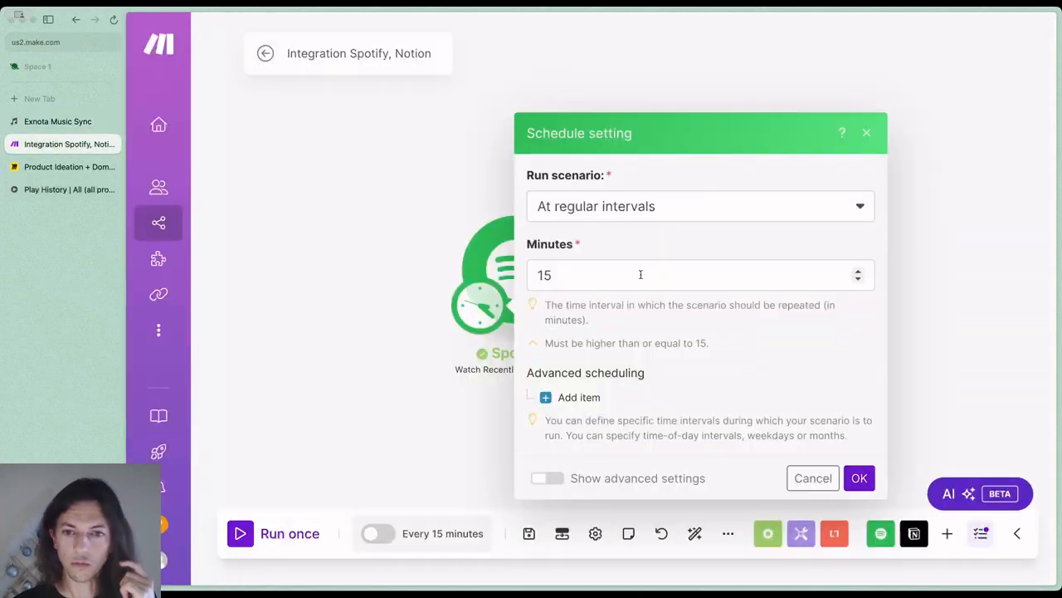
click(866, 134)
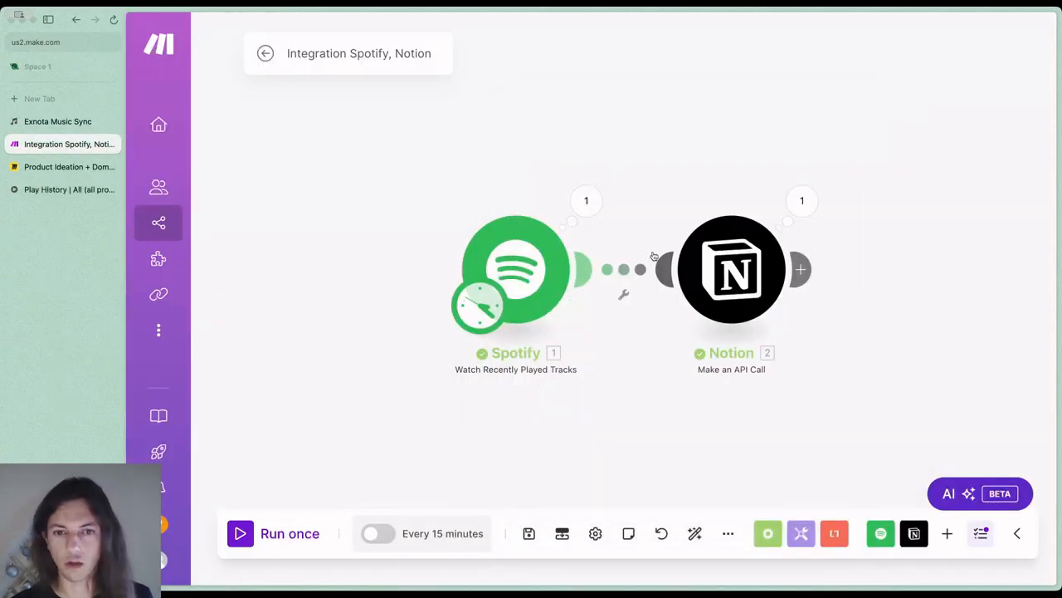
Set the Spotify module's track limit to 2 and run the scenario once
click(528, 266)
drag(661, 314, 615, 316)
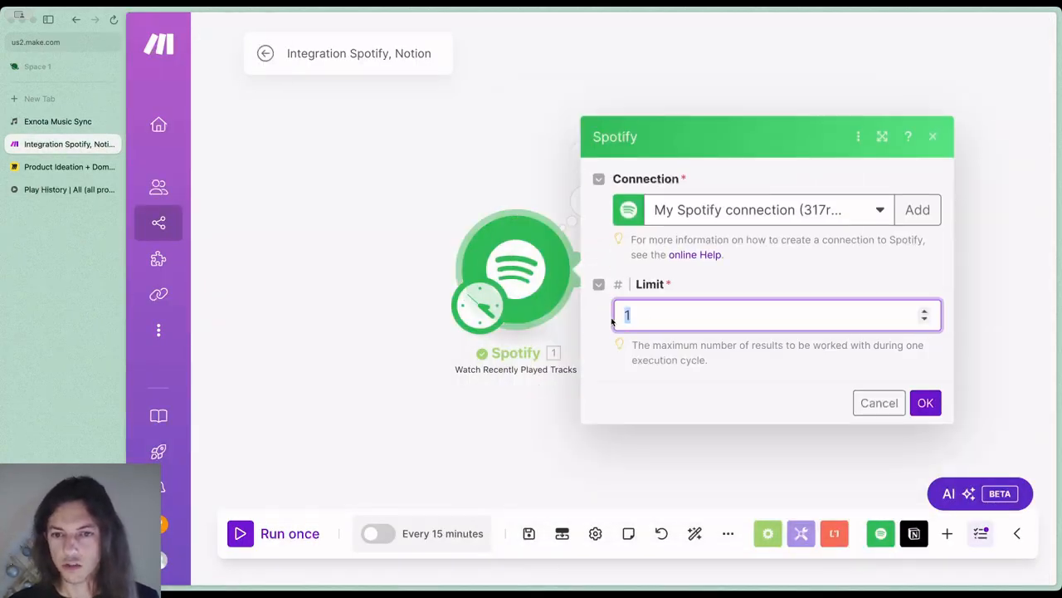
text(2)
click(926, 403)
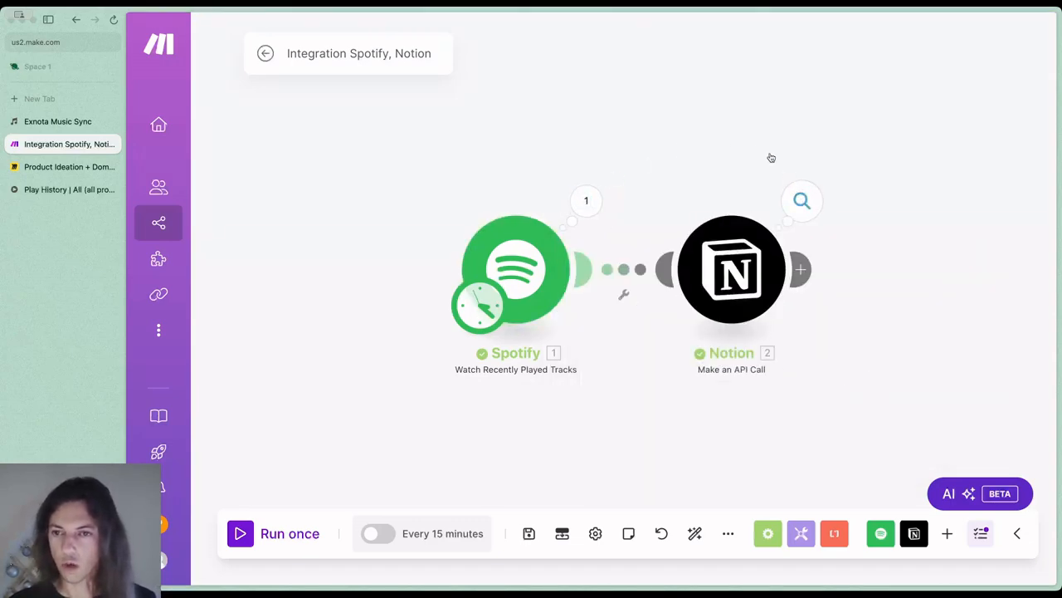
click(292, 533)
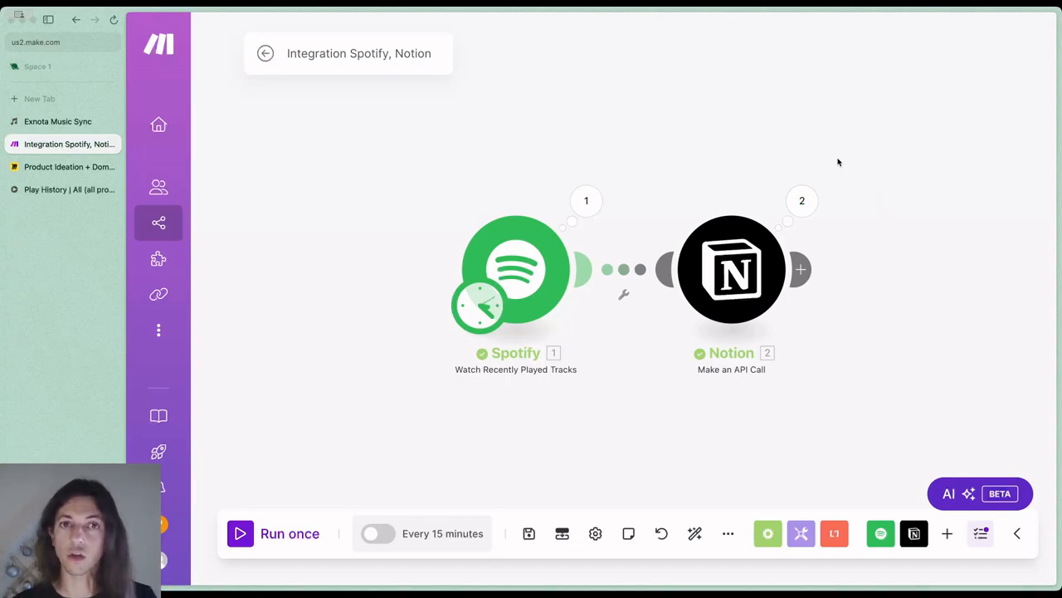
Check the Play History database in Notion for the newly synced tracks and review their properties back to the played-at dates
click(91, 123)
click(89, 189)
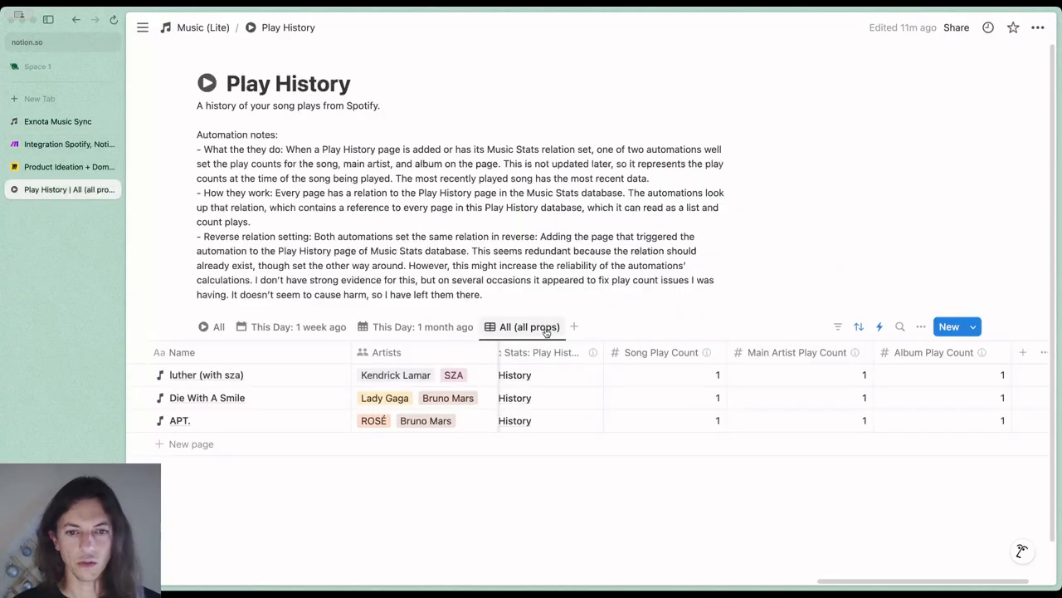
scroll(630, 399, left, 5)
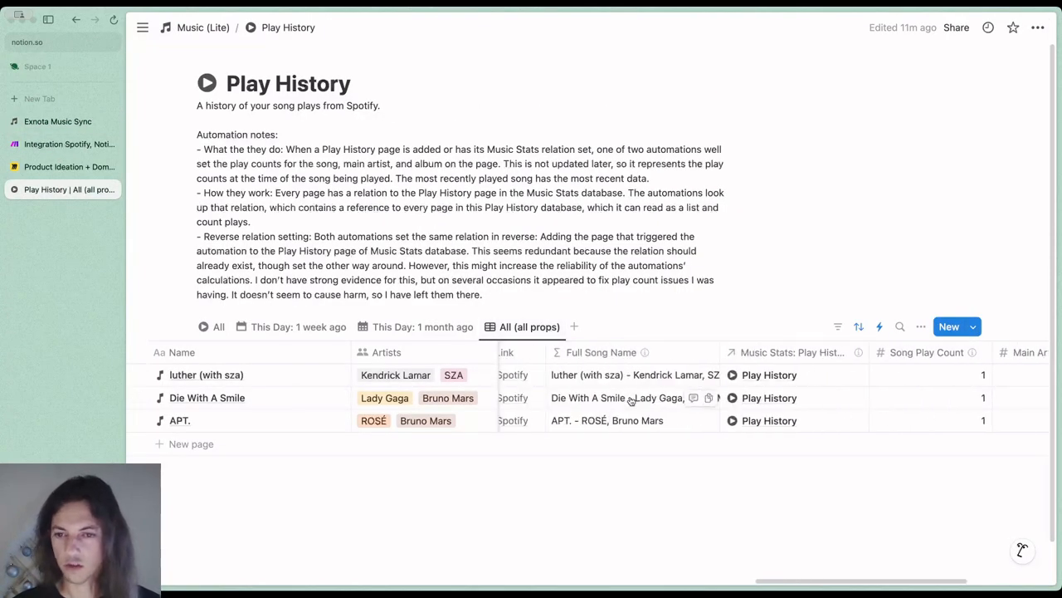
scroll(631, 400, left, 10)
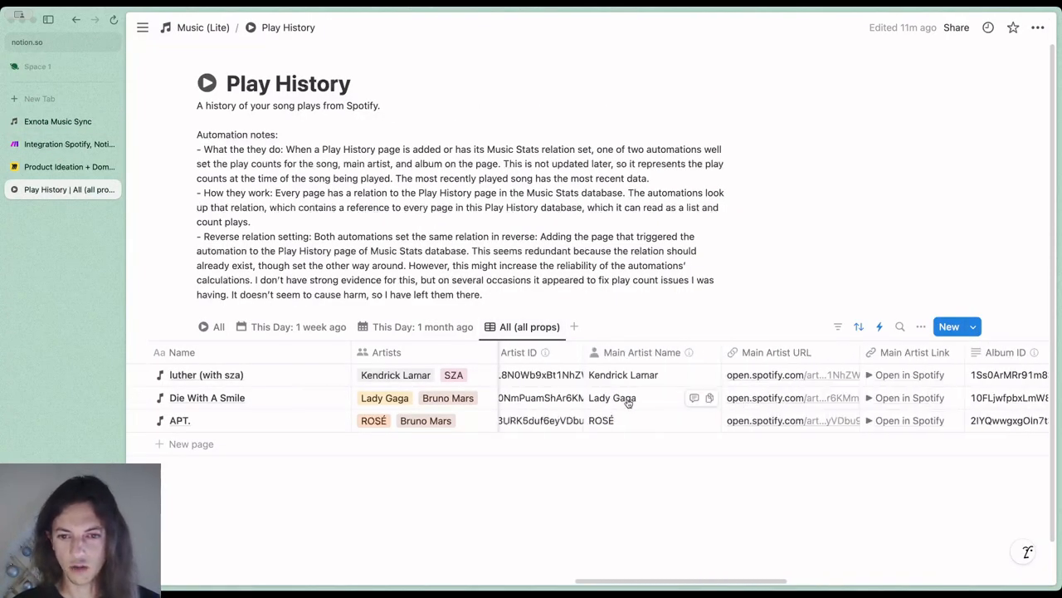
scroll(628, 400, left, 10)
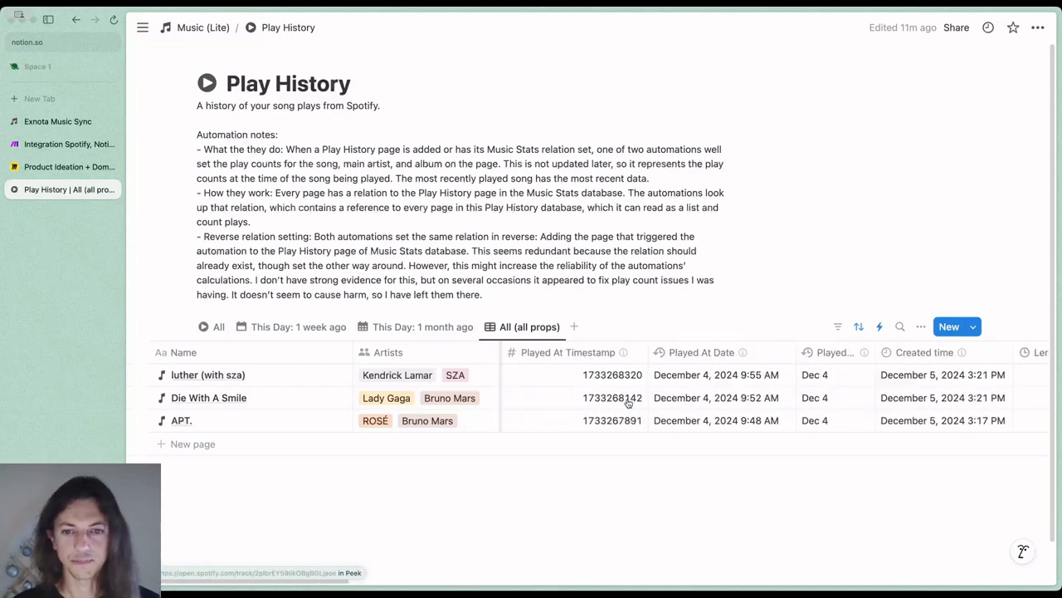
Return to the Make.com scenario and open its schedule settings
click(71, 142)
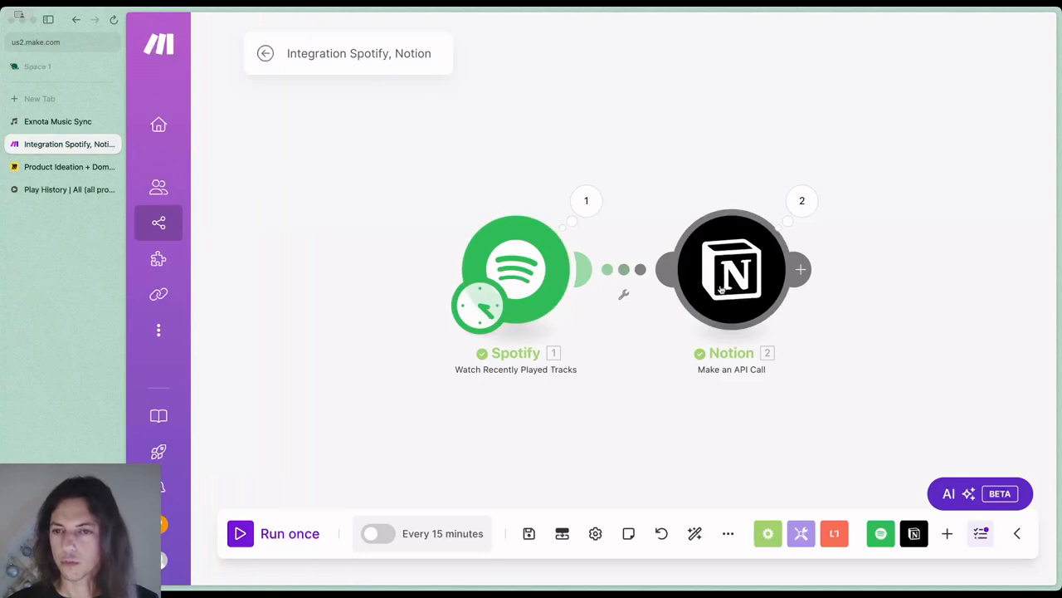
click(436, 534)
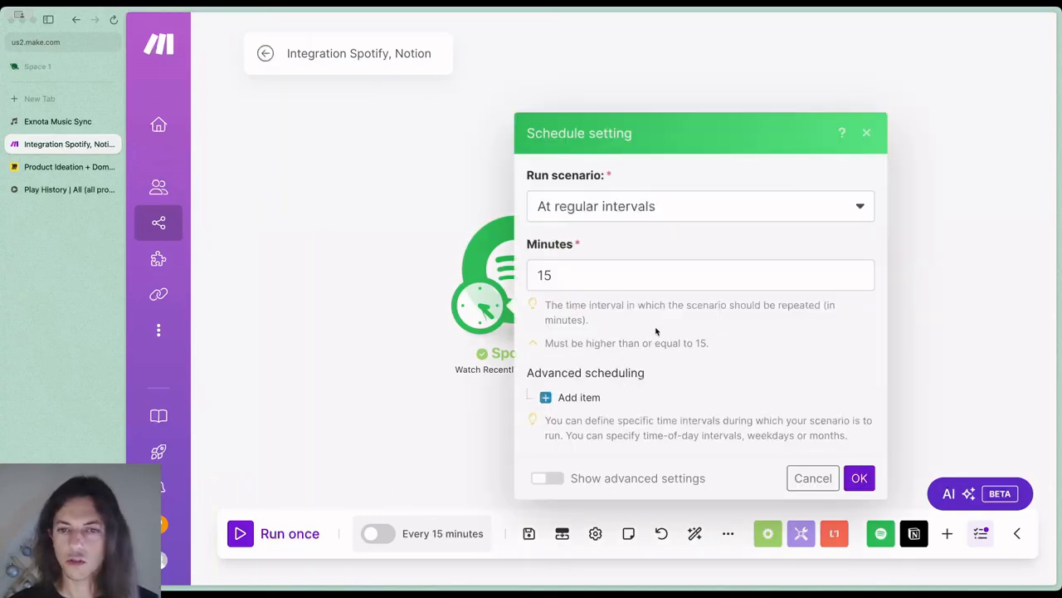
Read the Exnota Music Sync guide's scheduling section, covering operation counting, over- and under-scheduling, trigger times and the suggested weekly schedule
click(58, 121)
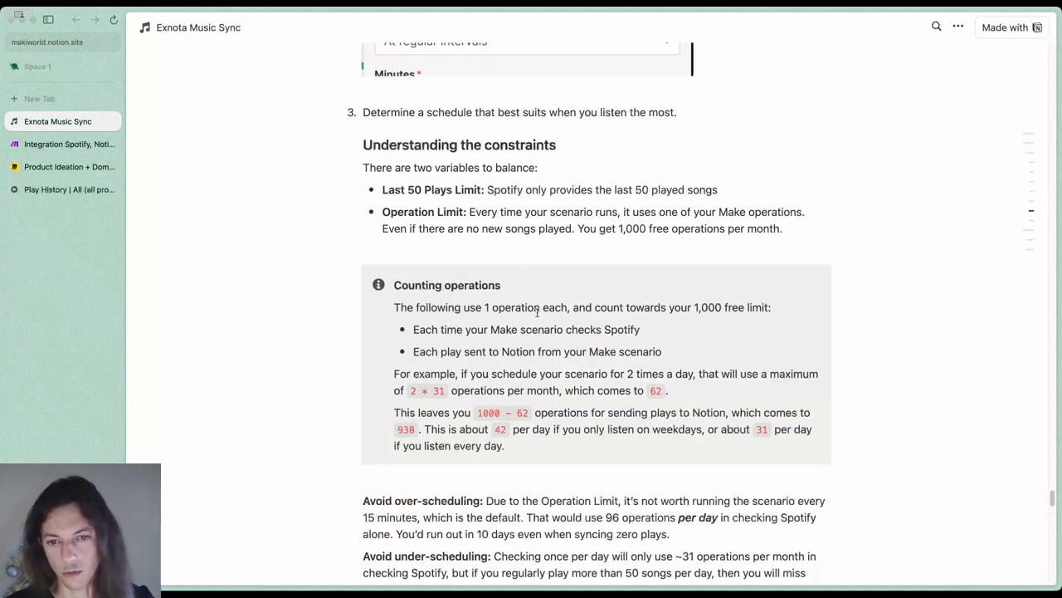
scroll(537, 313, down, 2)
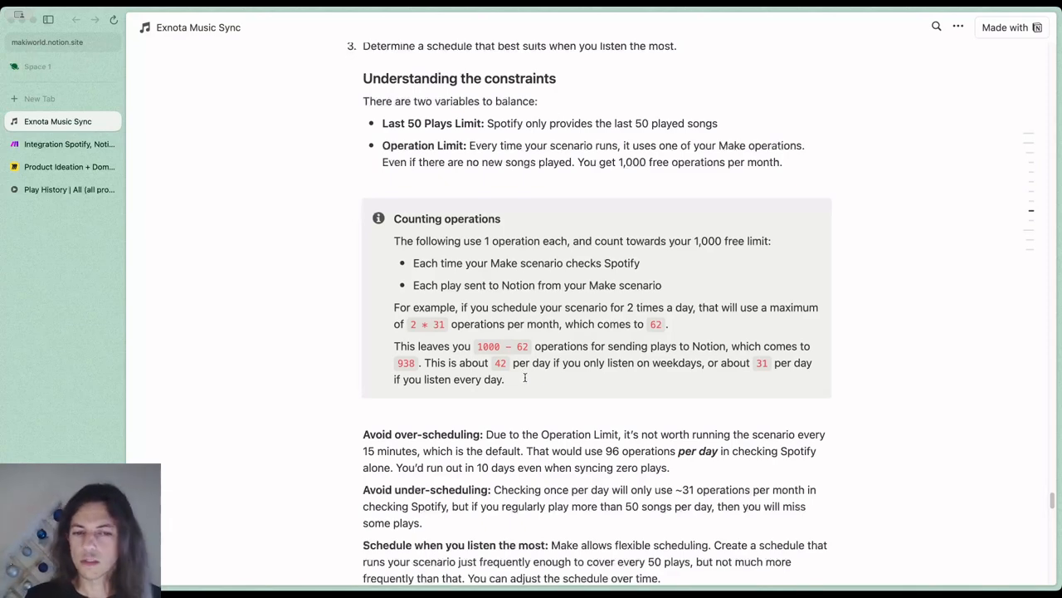
scroll(525, 382, down, 2)
scroll(524, 382, down, 2)
scroll(521, 382, down, 2)
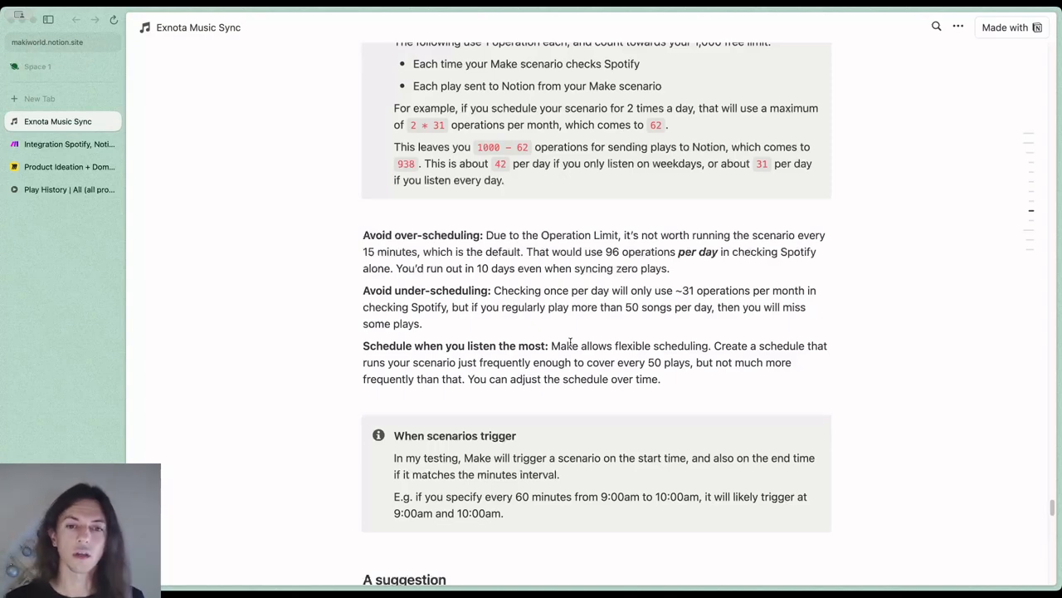
scroll(593, 332, down, 8)
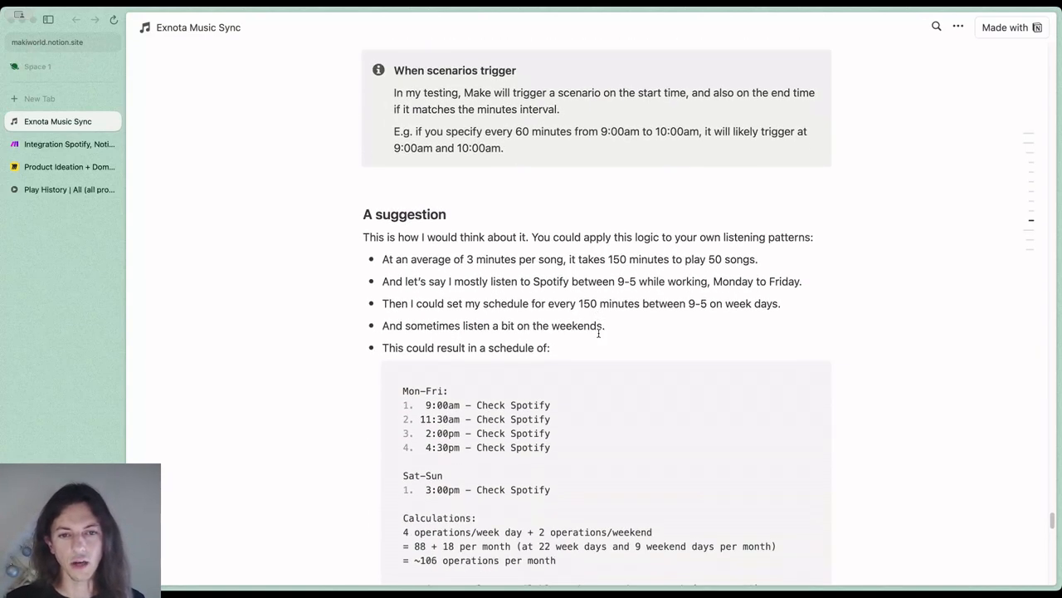
scroll(598, 332, down, 2)
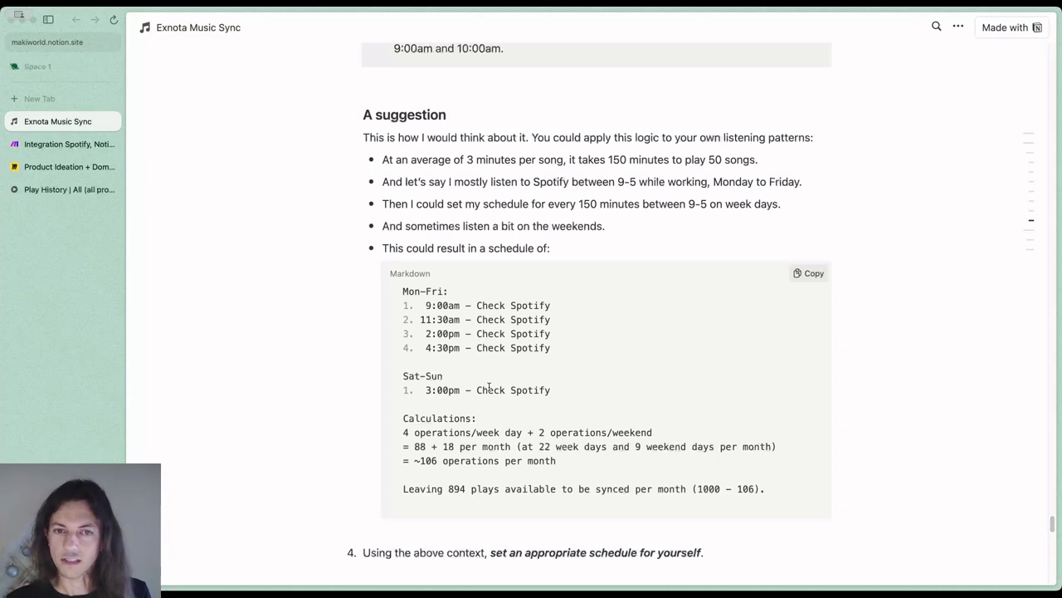
scroll(488, 385, down, 2)
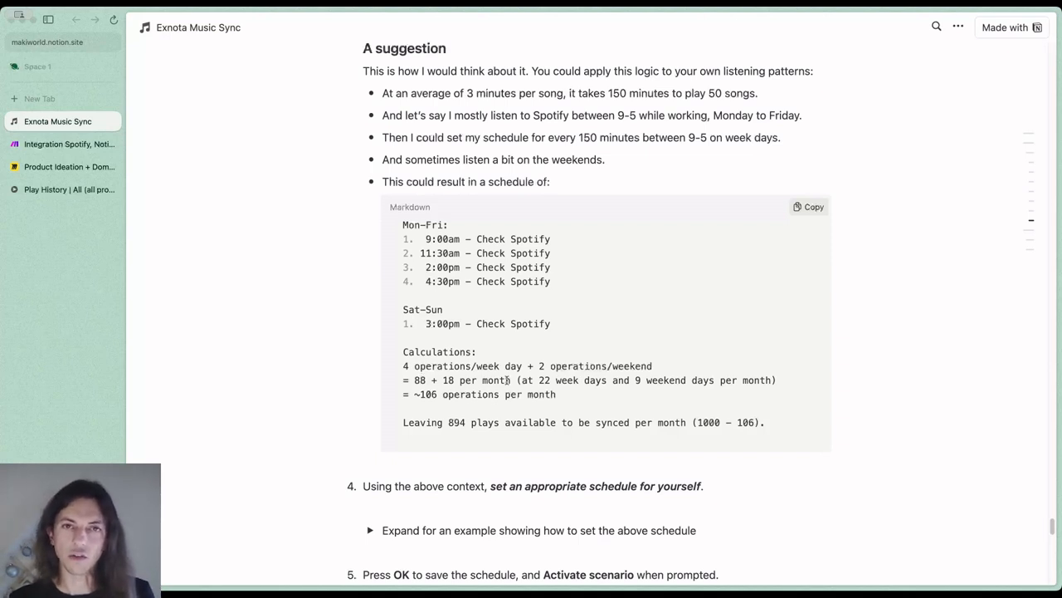
scroll(507, 380, down, 2)
scroll(506, 380, down, 2)
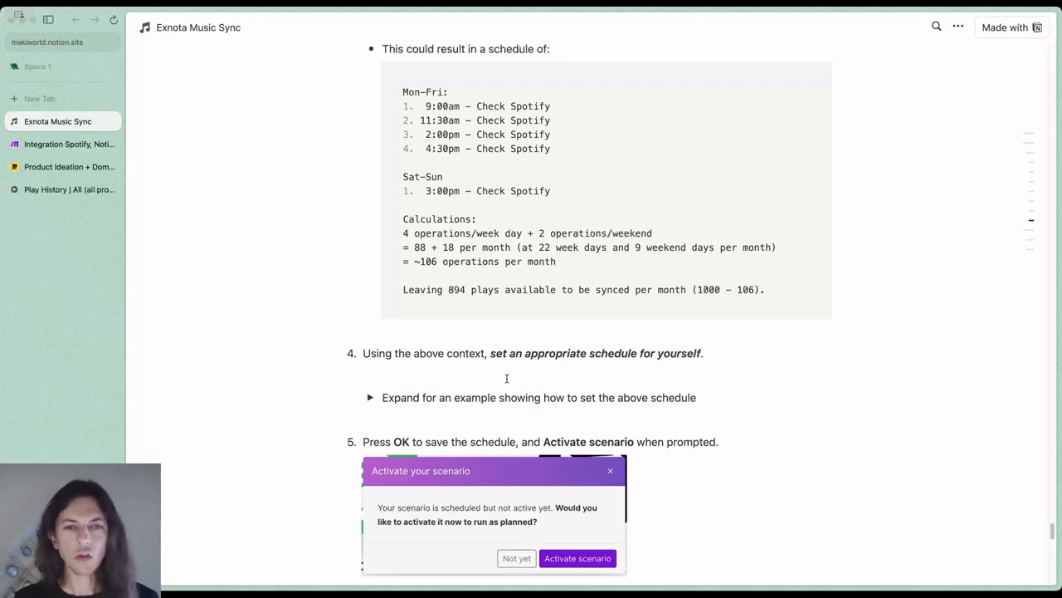
In Make.com's schedule settings, set the regular run interval to 150 minutes
click(66, 144)
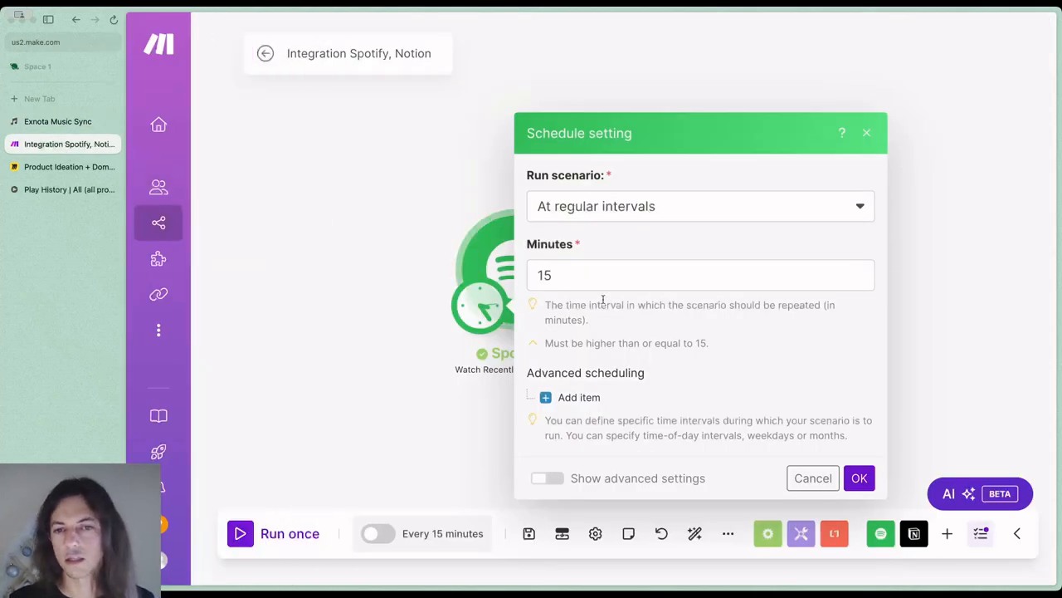
click(573, 277)
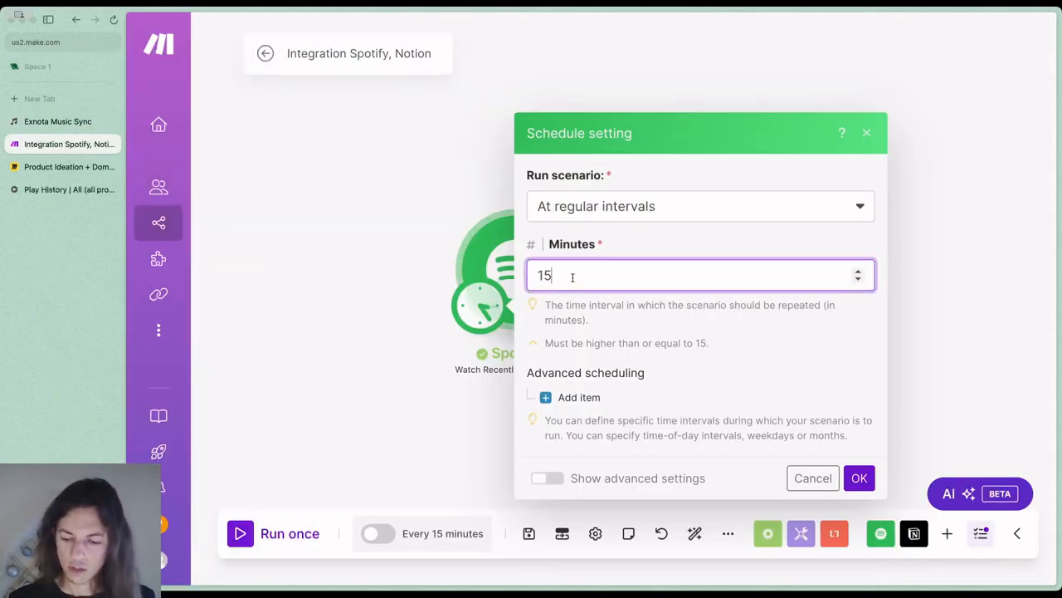
text(0)
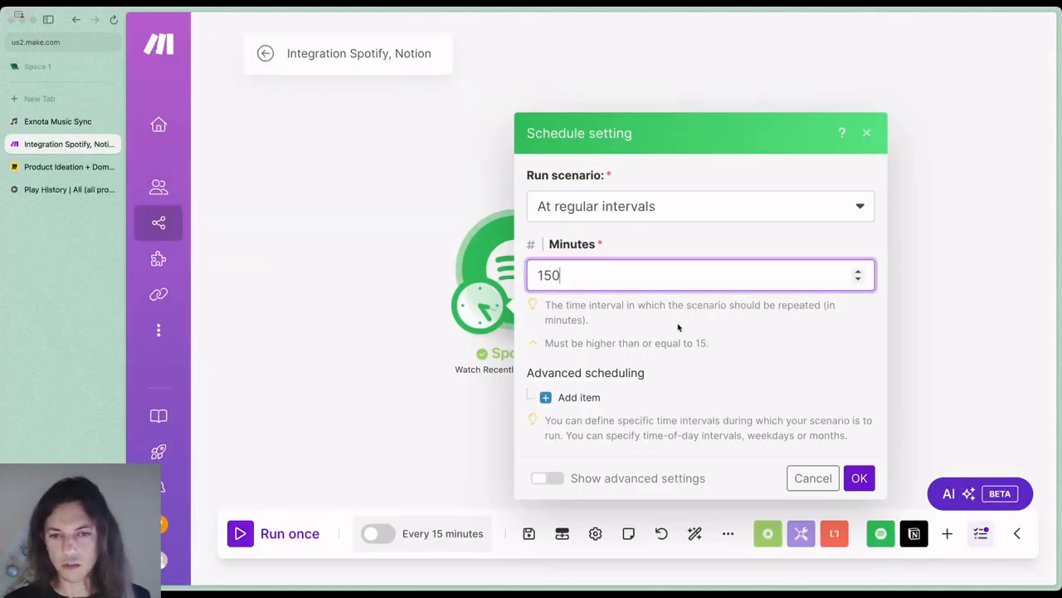
Add an advanced scheduling item that runs the scenario from 9am to 4:30pm
click(596, 398)
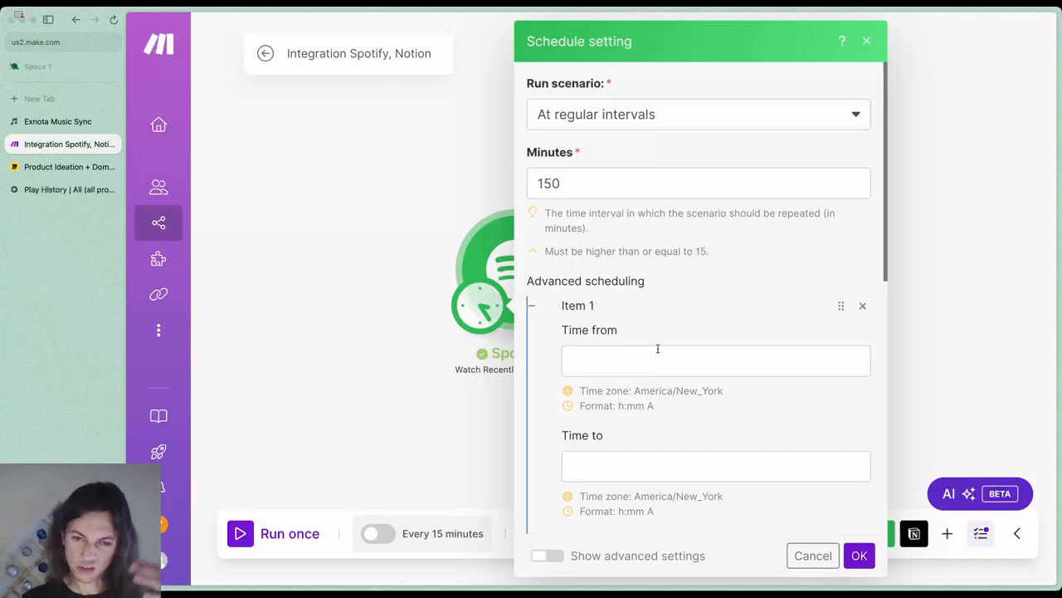
scroll(656, 345, down, 2)
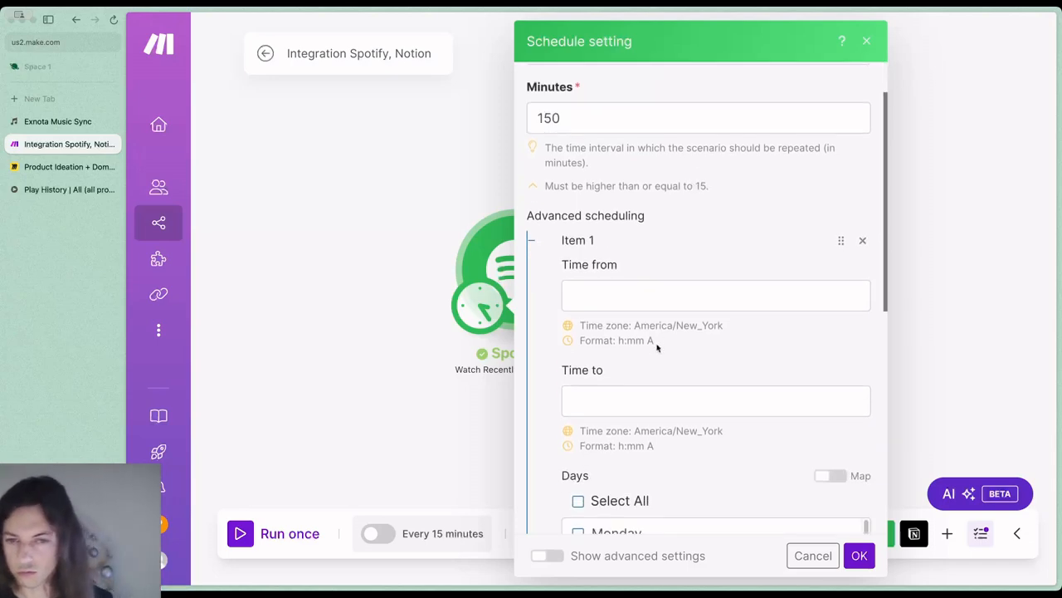
click(638, 298)
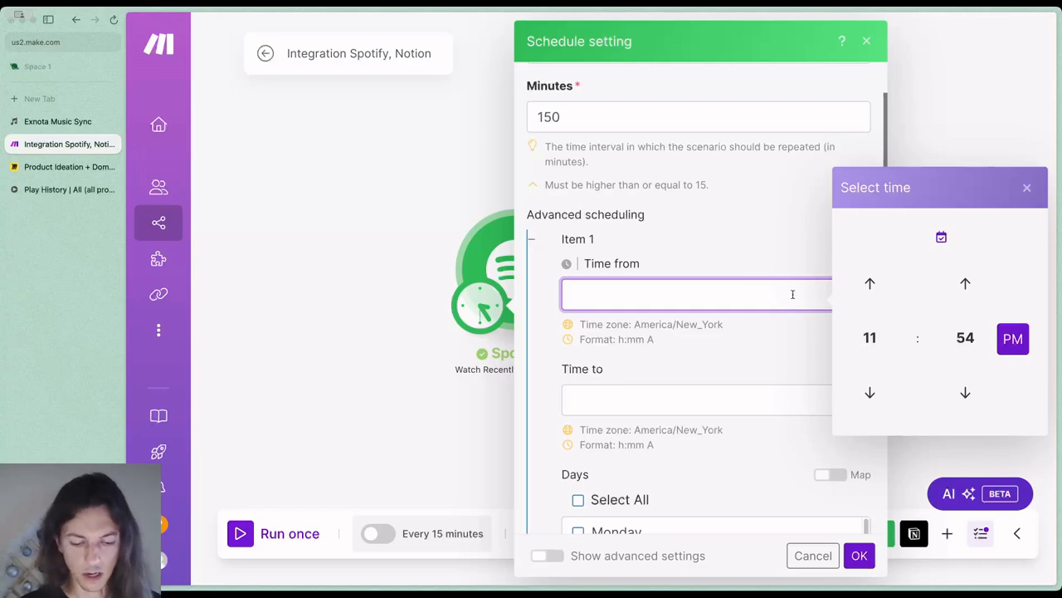
text(9am)
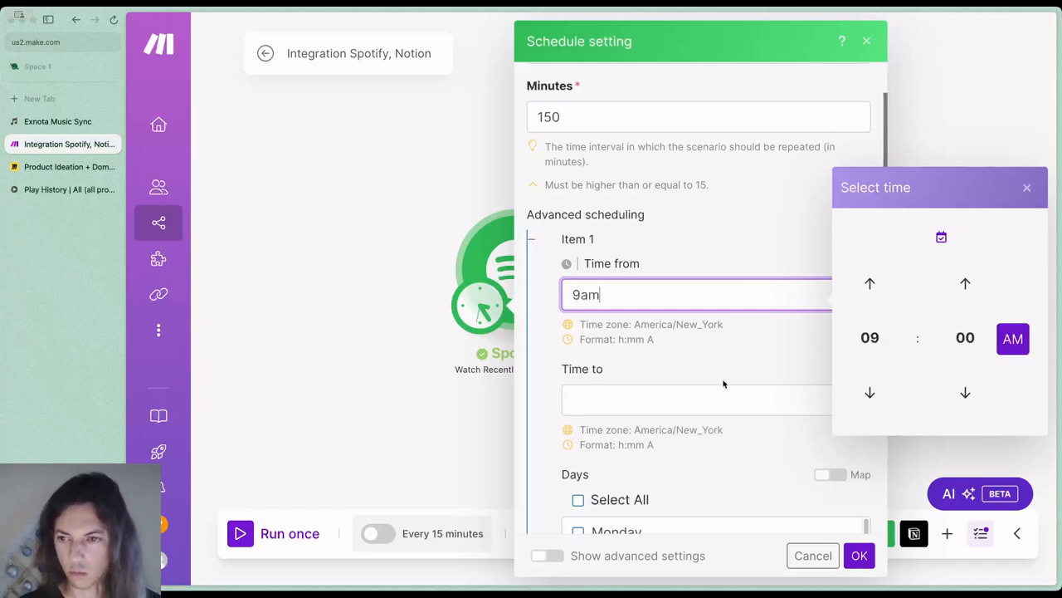
click(704, 391)
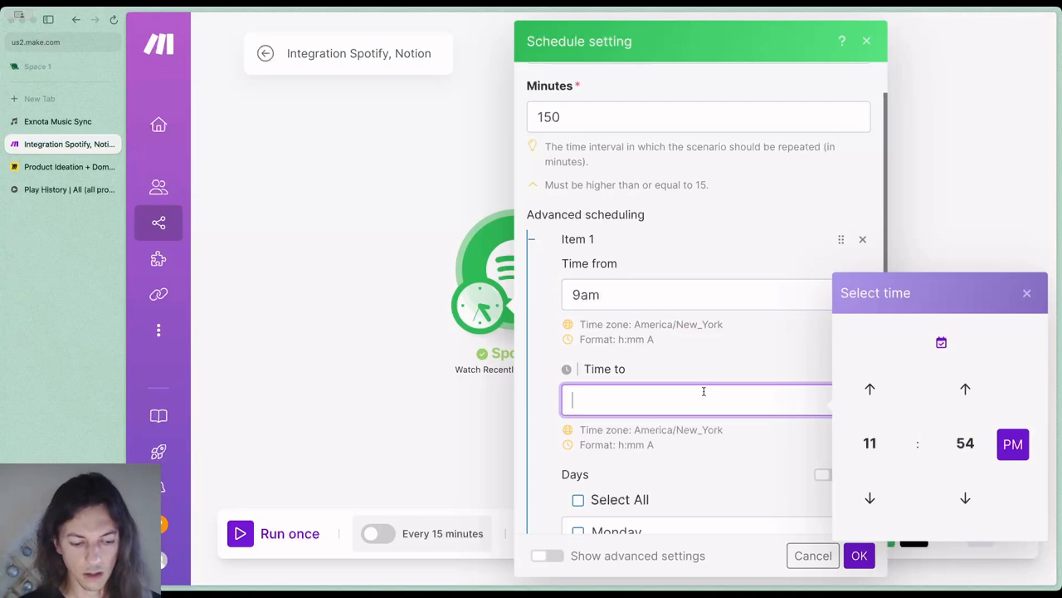
text(4:30pm)
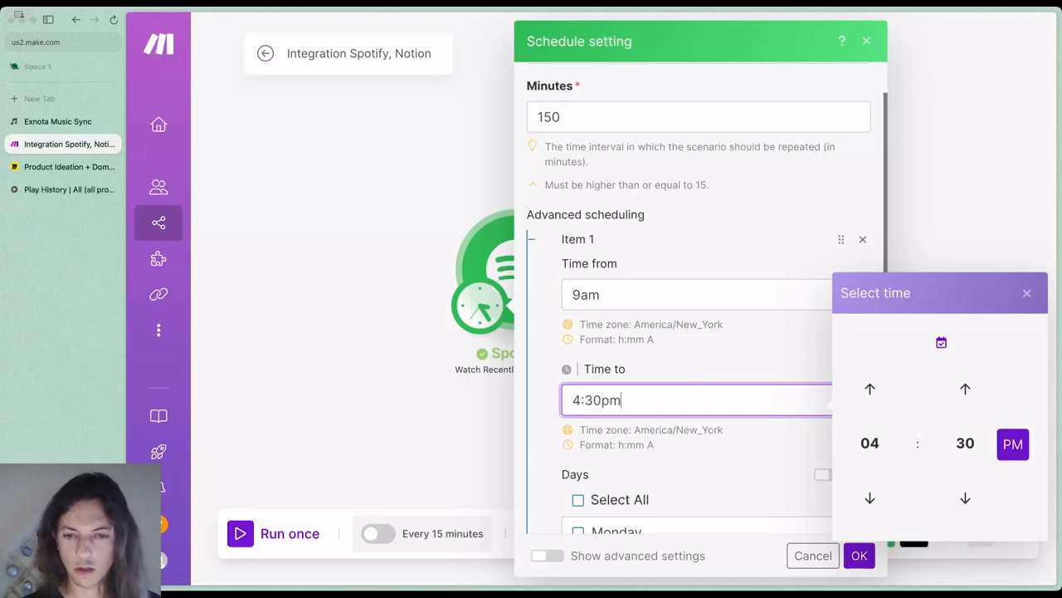
click(708, 294)
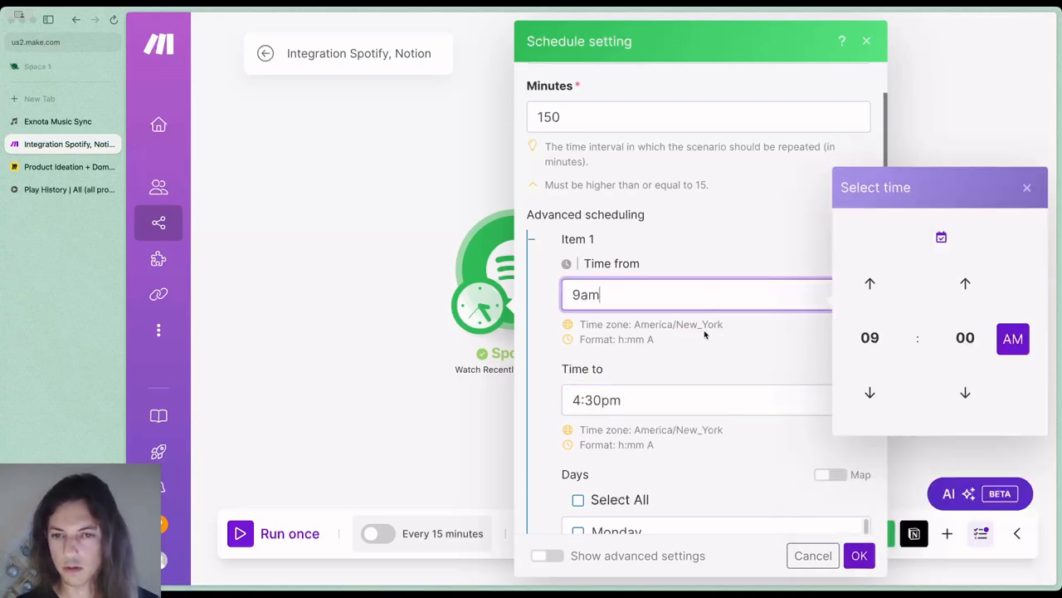
click(679, 390)
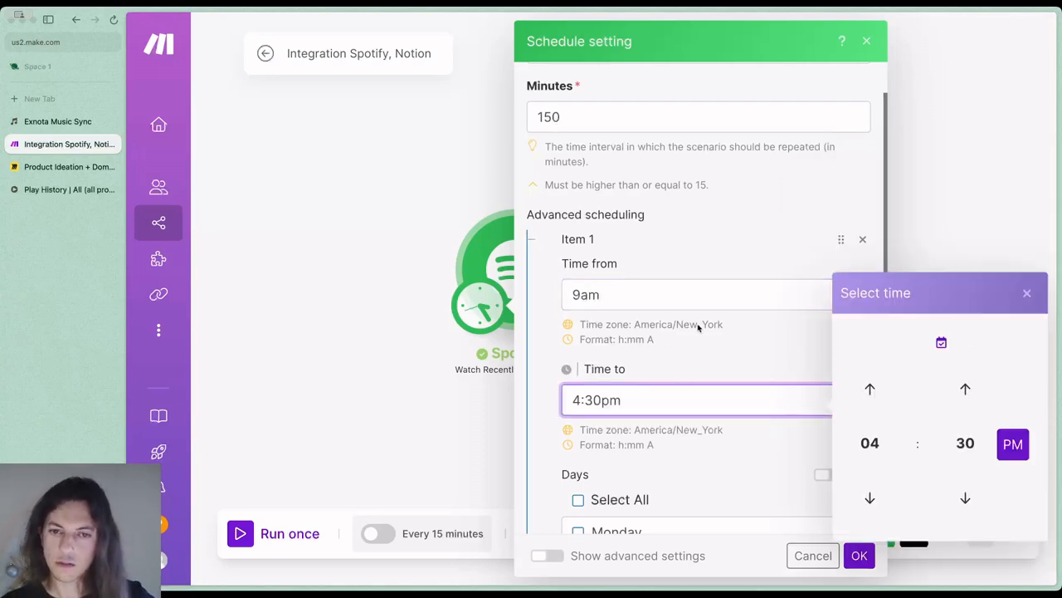
Restrict the first advanced scheduling item to Monday through Friday, leaving Saturday and Sunday unselected
scroll(709, 378, down, 5)
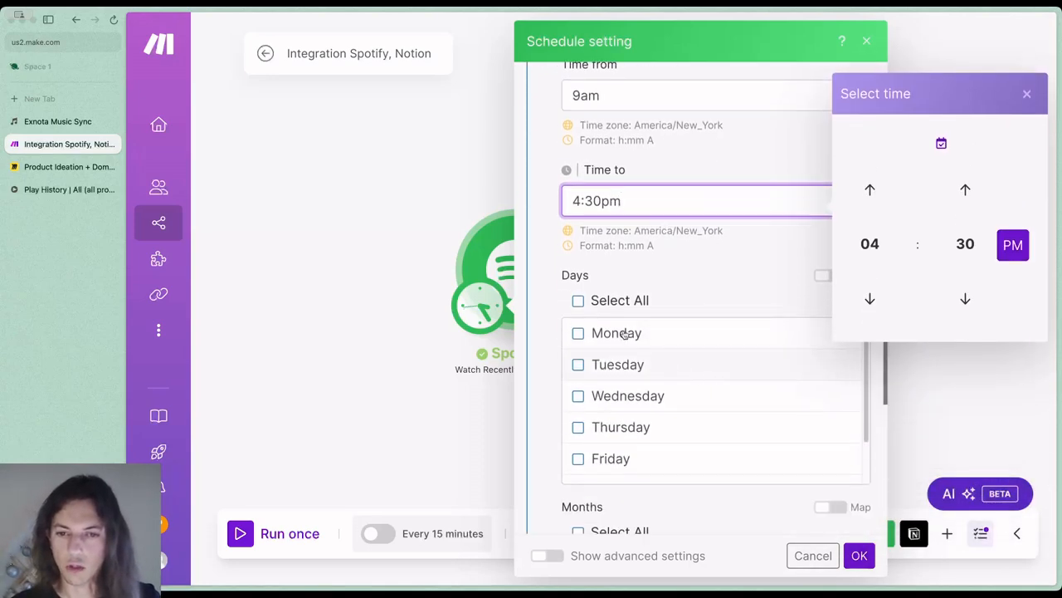
click(577, 301)
scroll(590, 393, down, 2)
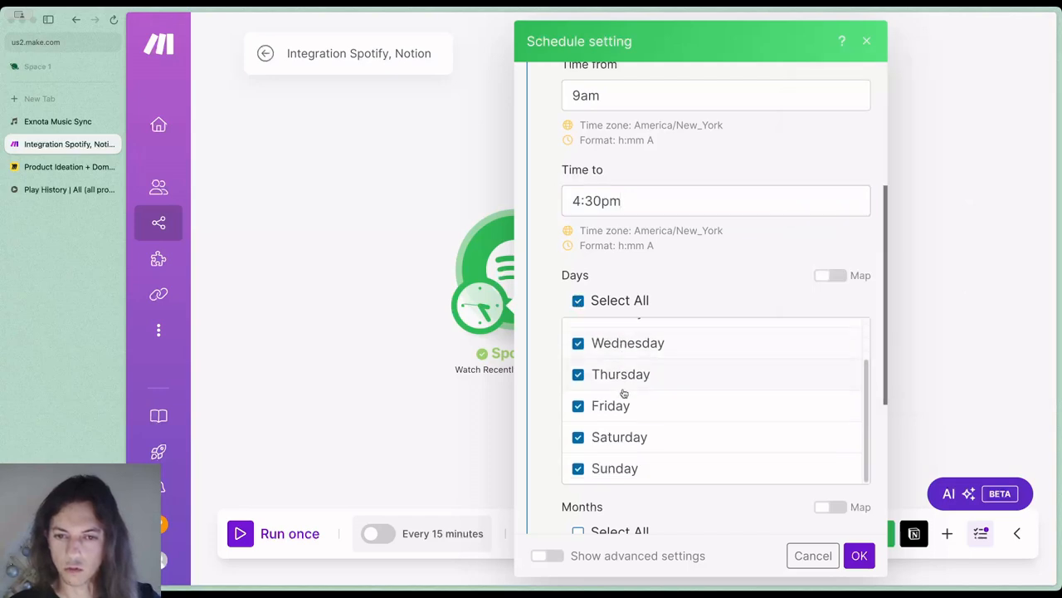
click(579, 437)
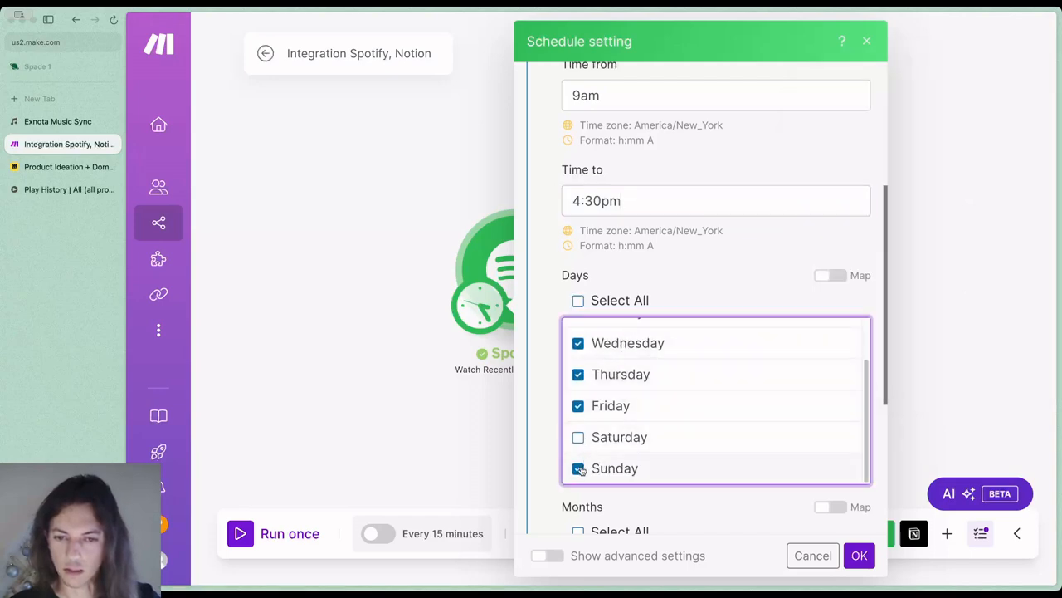
click(578, 468)
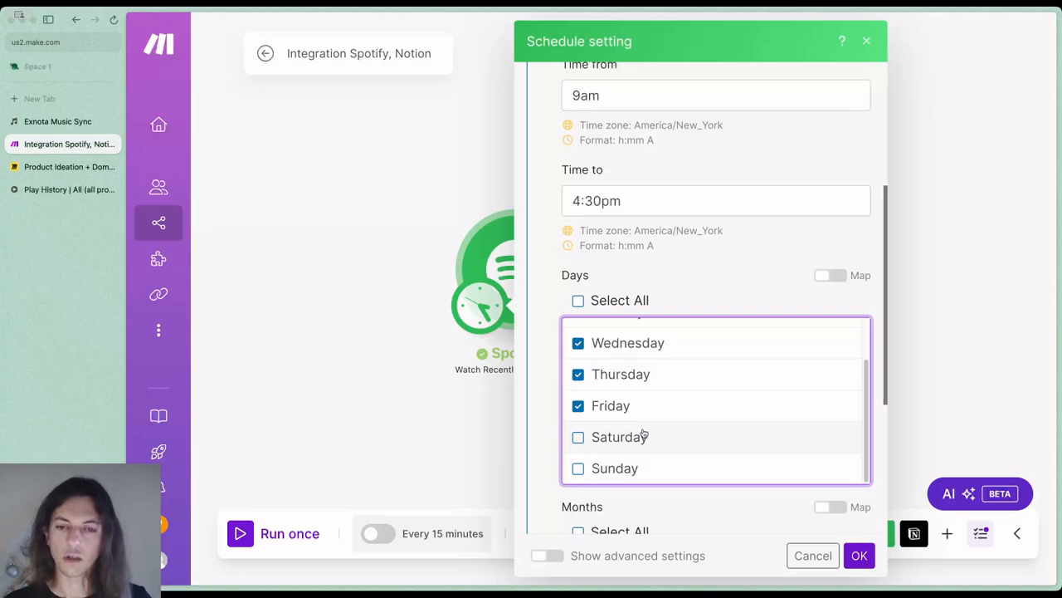
scroll(644, 435, up, 2)
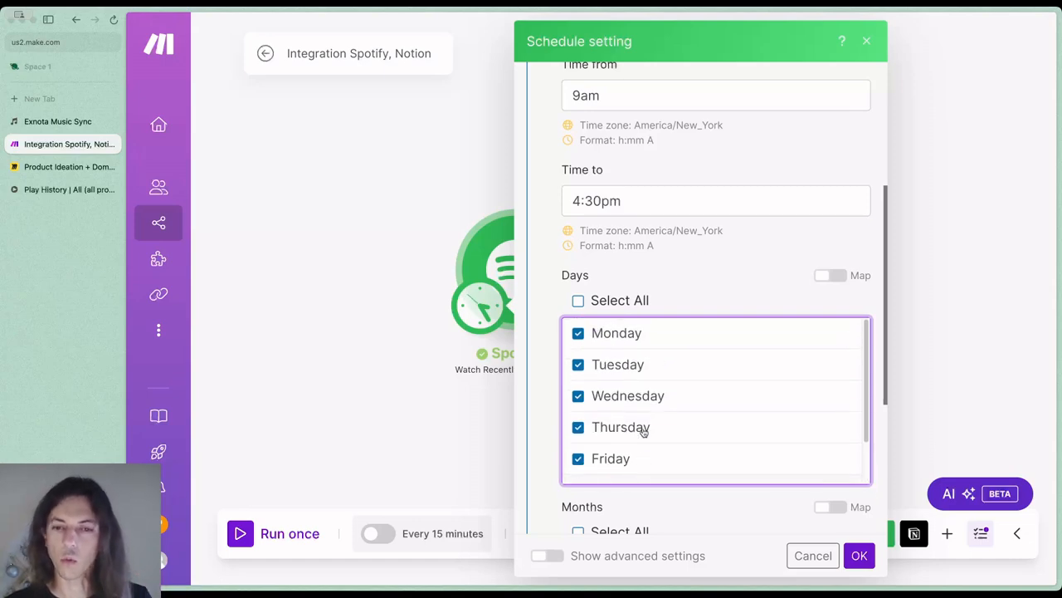
scroll(646, 324, up, 2)
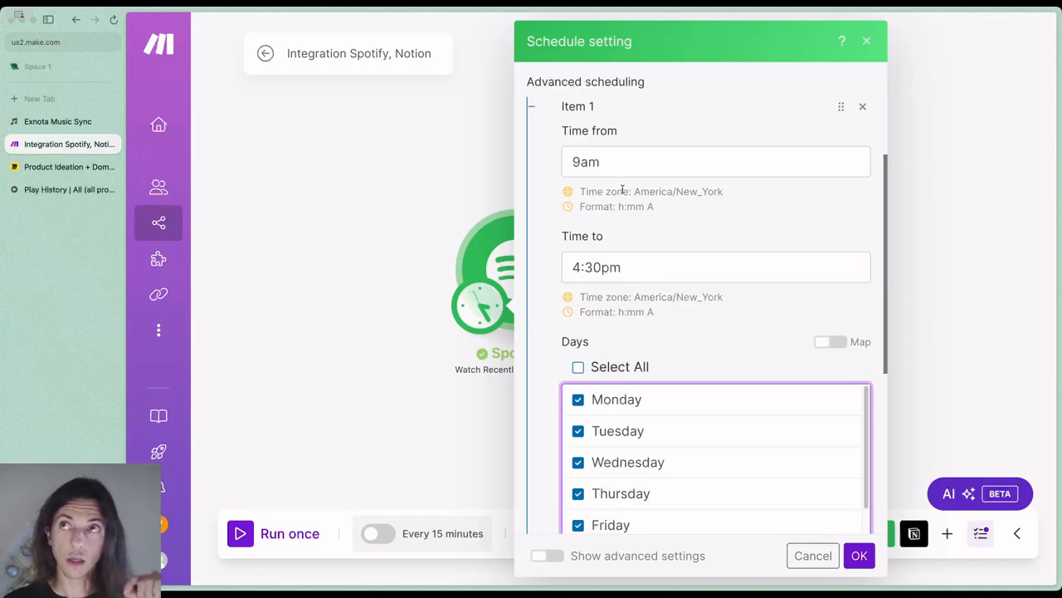
click(583, 162)
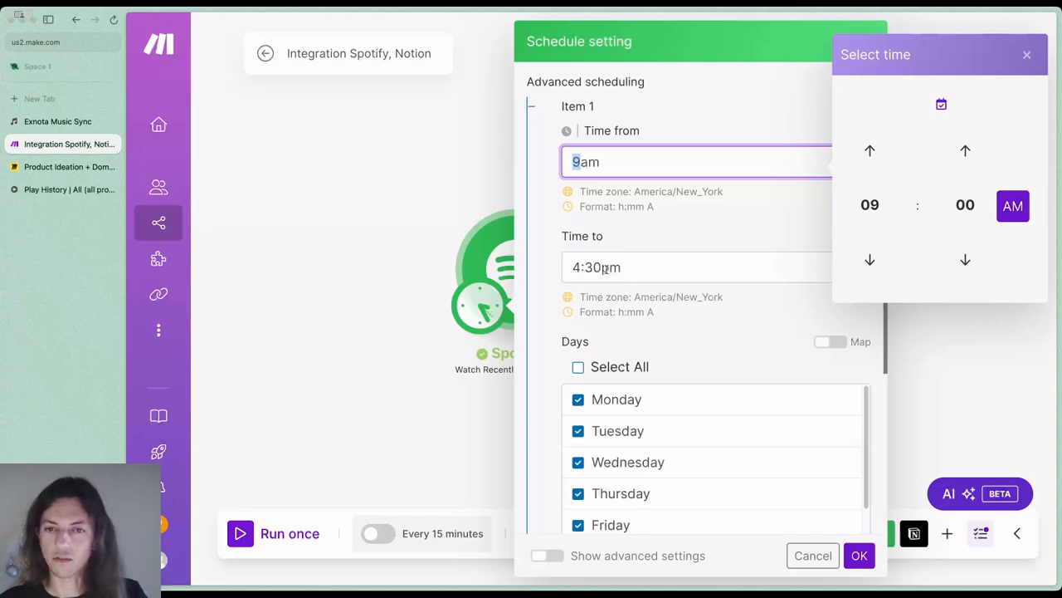
Select all months for the first advanced scheduling item
scroll(660, 348, down, 5)
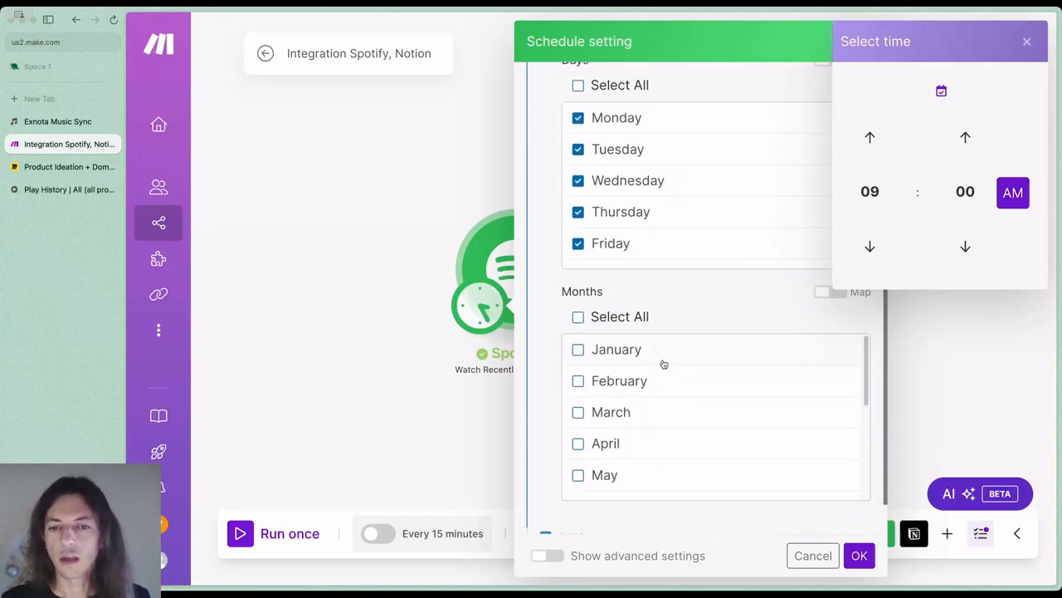
click(577, 267)
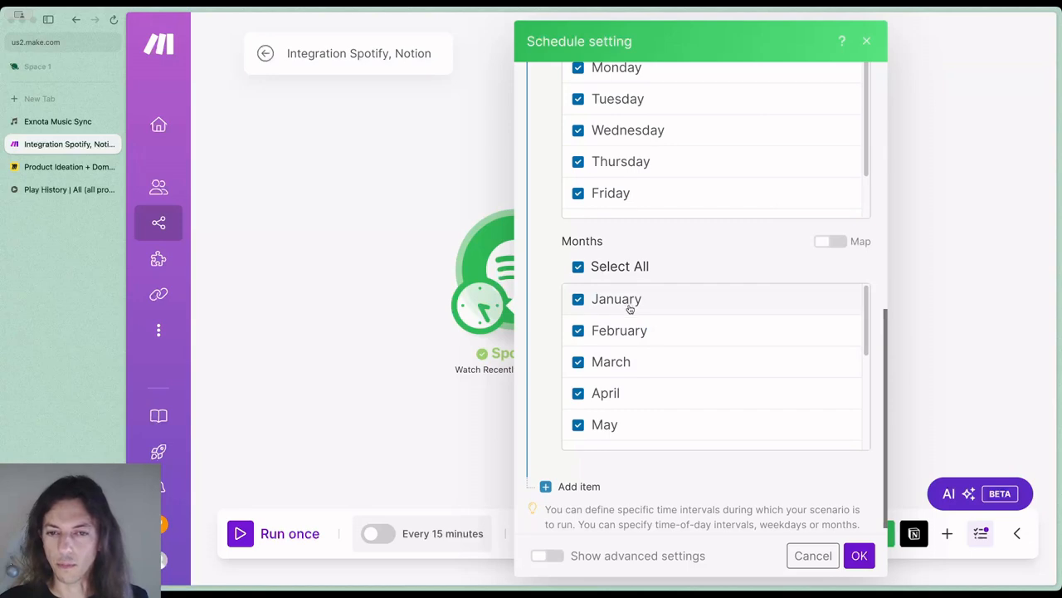
scroll(629, 314, down, 3)
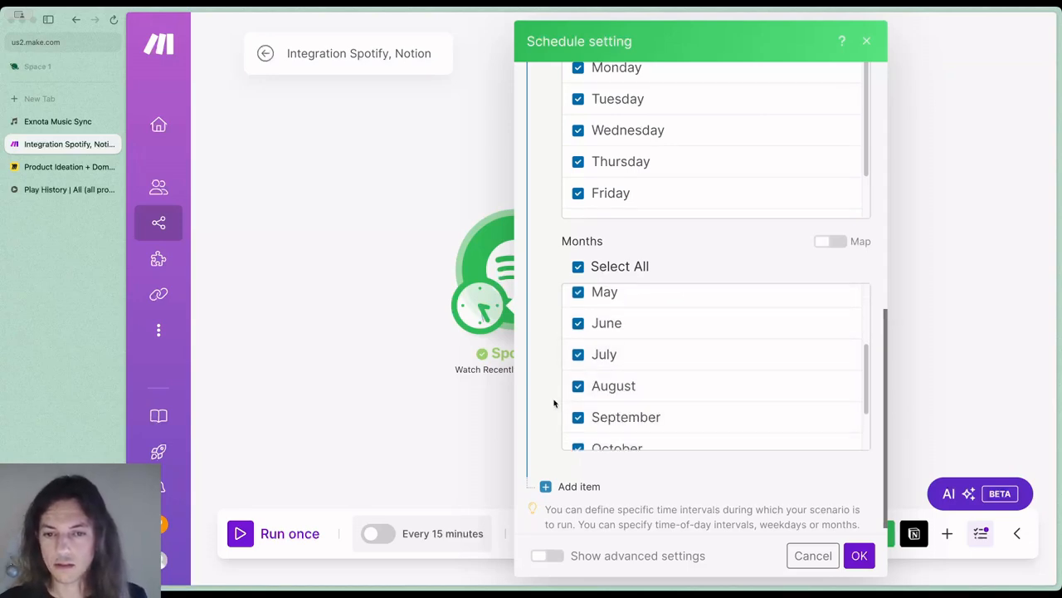
scroll(554, 402, down, 1)
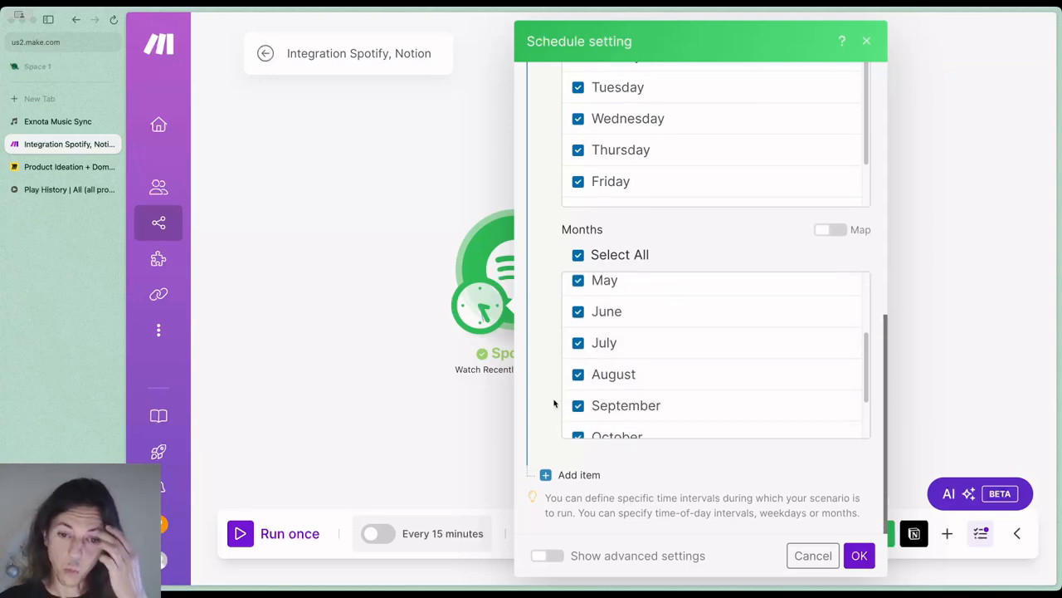
Add a second advanced scheduling item with both its start time and end time set to 3pm
click(586, 475)
scroll(640, 415, down, 4)
click(602, 201)
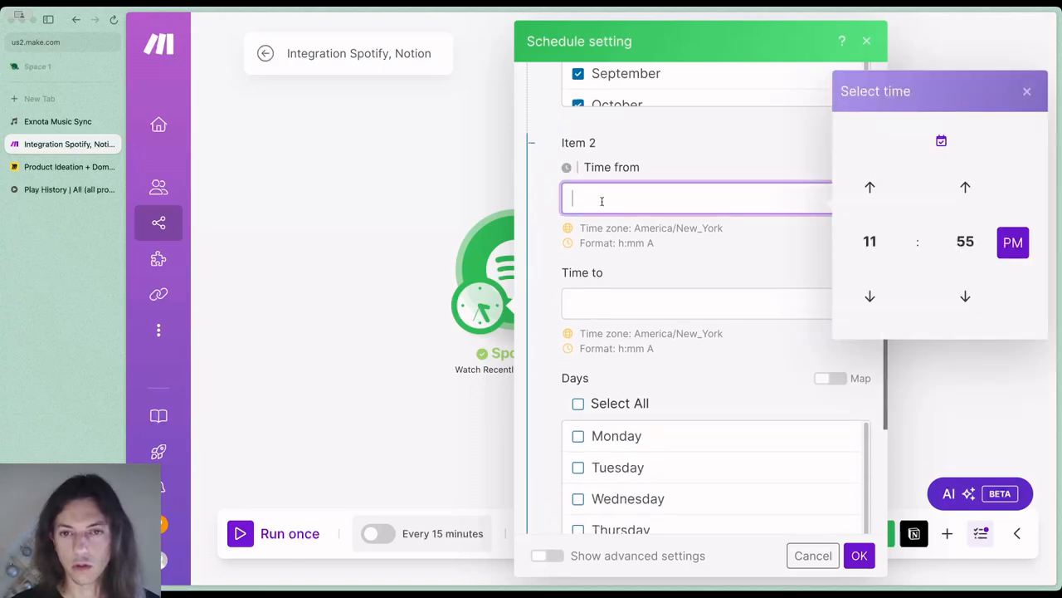
text(3pm)
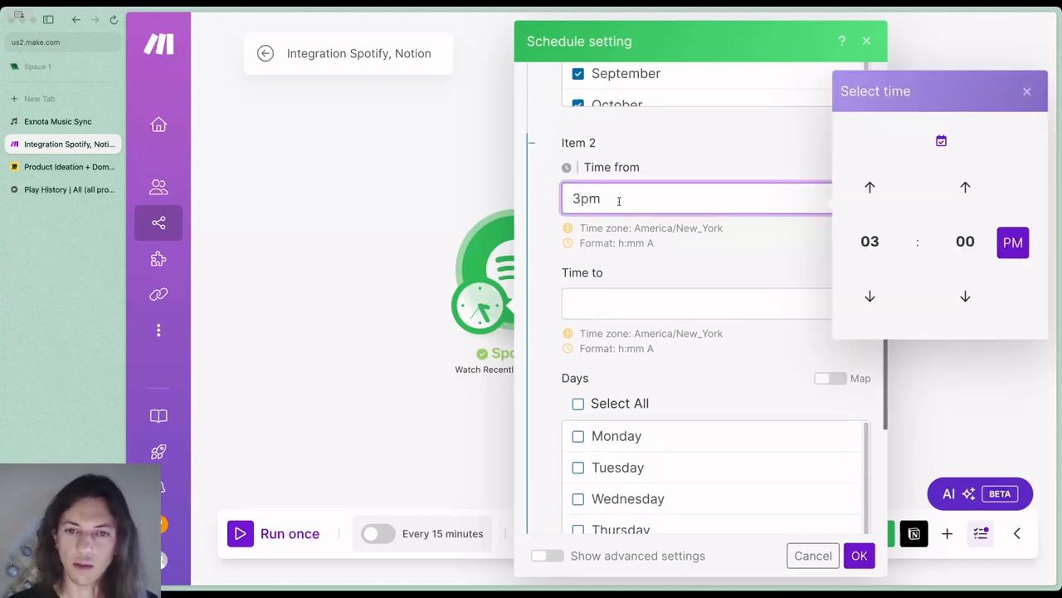
click(611, 302)
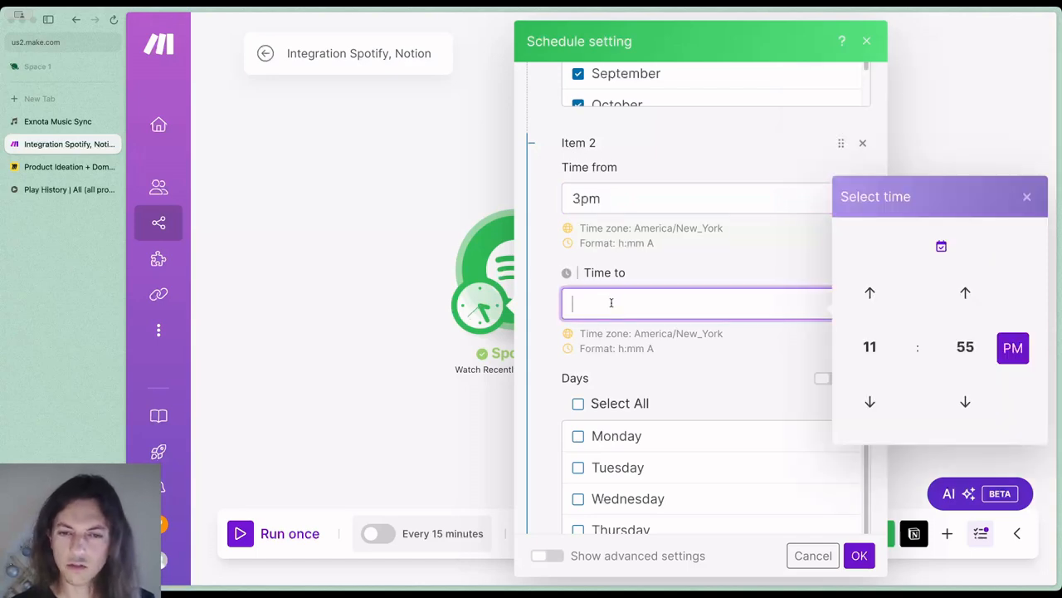
text(3pm)
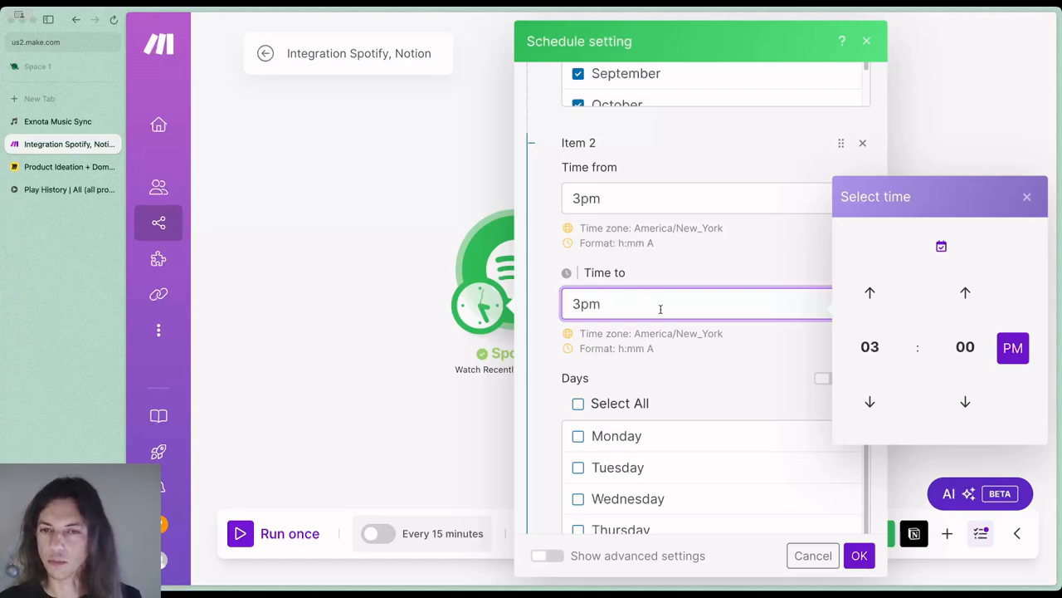
Limit the second scheduling item to Saturday and Sunday, and select all months for it
scroll(632, 322, down, 2)
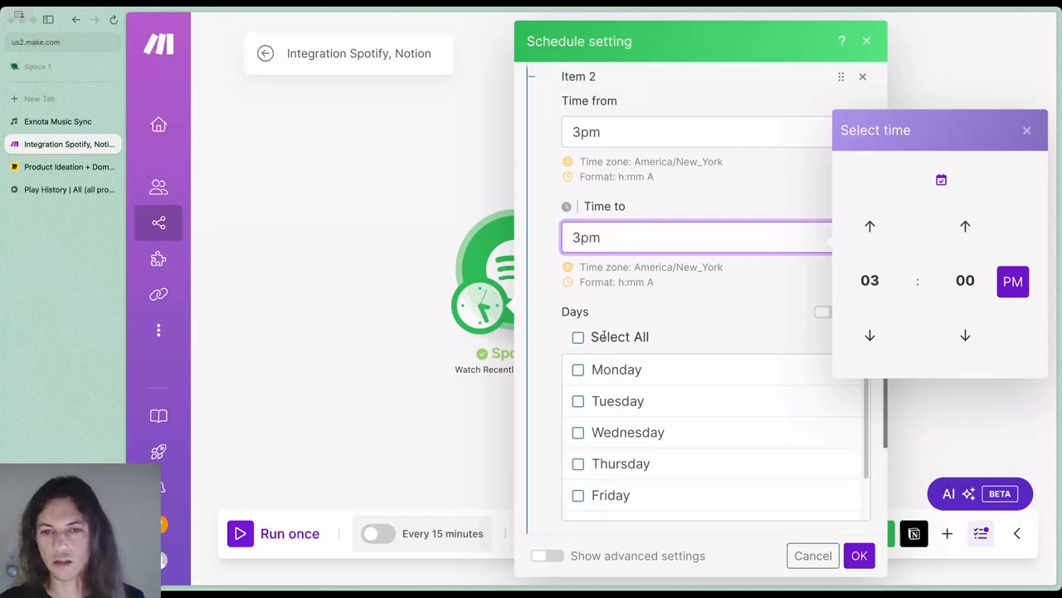
scroll(619, 330, down, 4)
scroll(605, 345, down, 2)
click(579, 341)
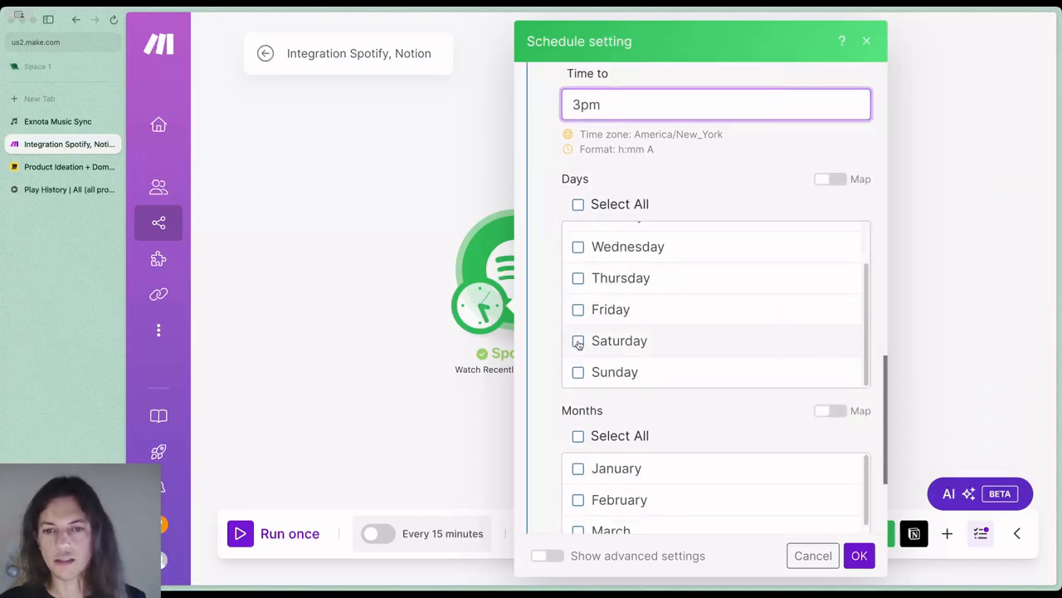
click(579, 372)
scroll(645, 366, down, 2)
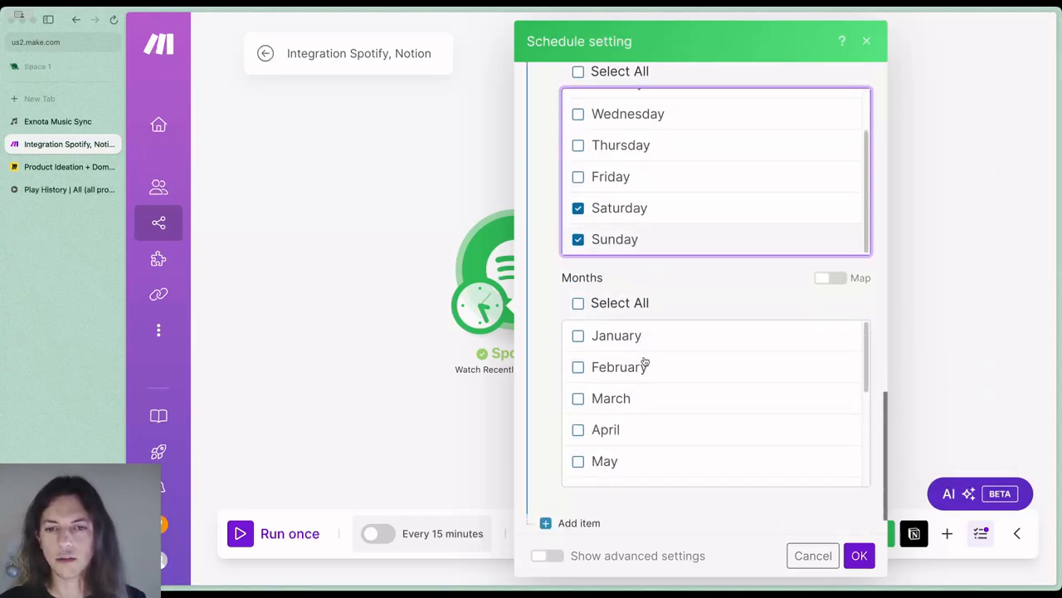
click(578, 303)
scroll(635, 374, down, 4)
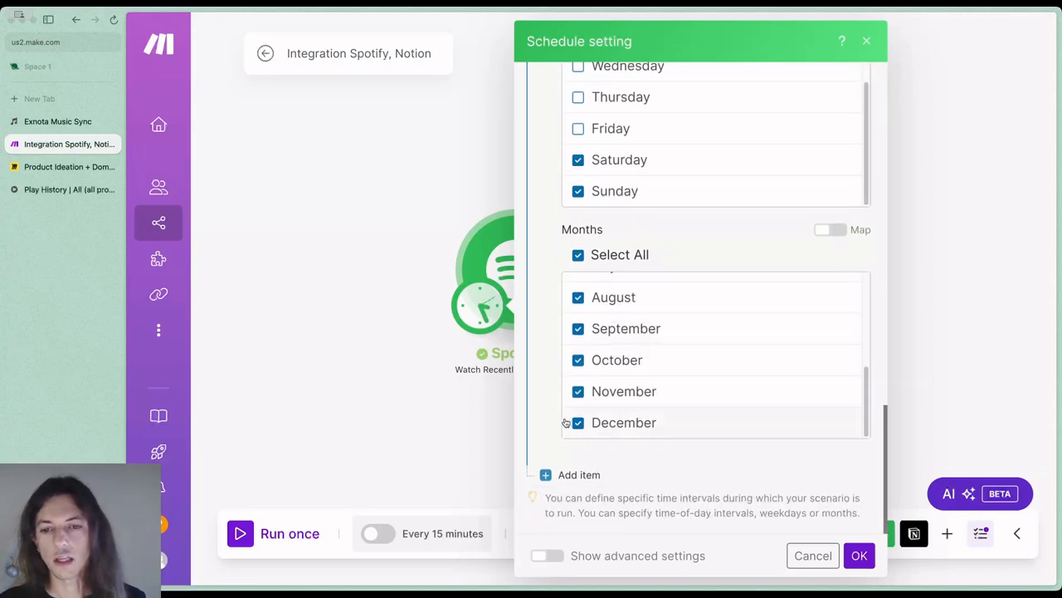
Apply the schedule settings with the scenario activated, and save the scenario
click(859, 554)
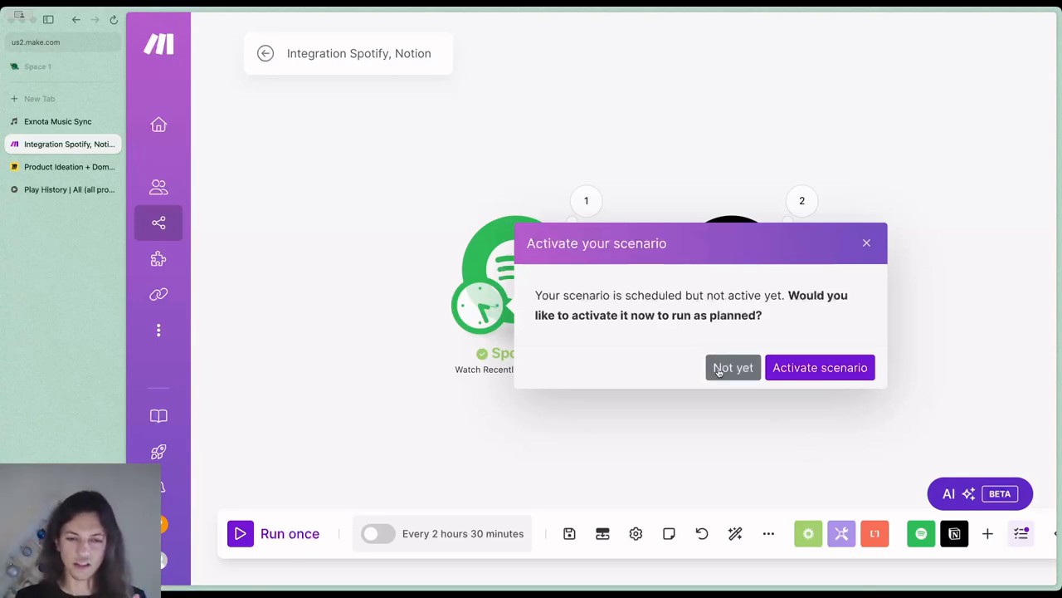
click(795, 369)
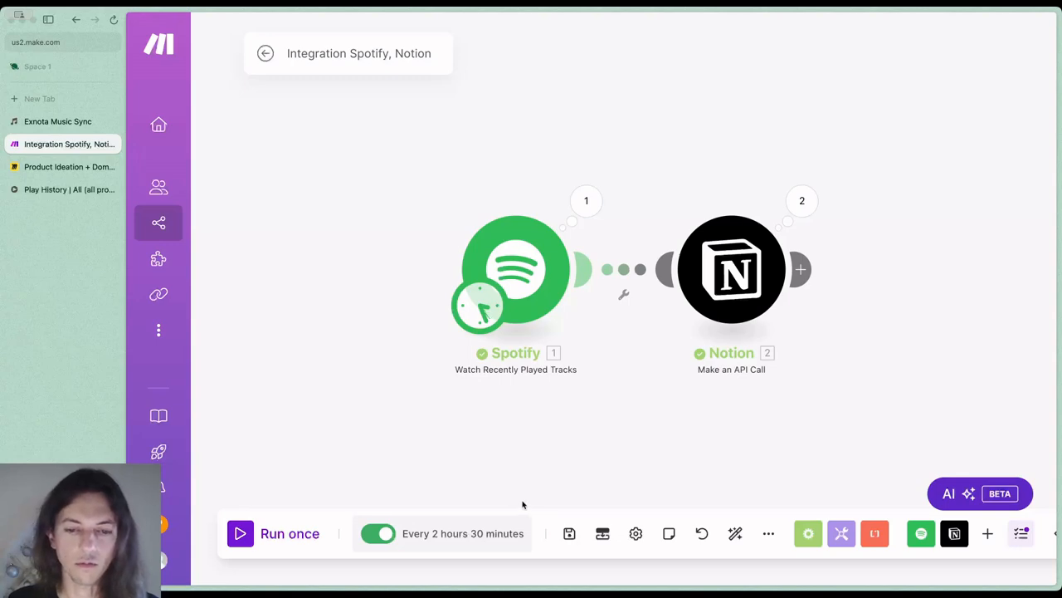
click(571, 539)
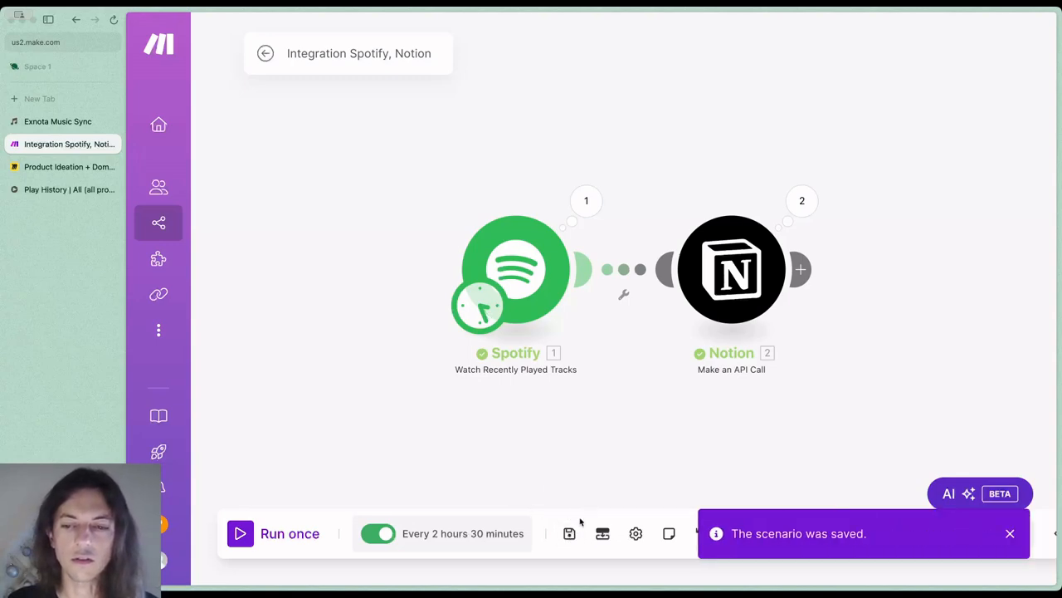
click(1013, 533)
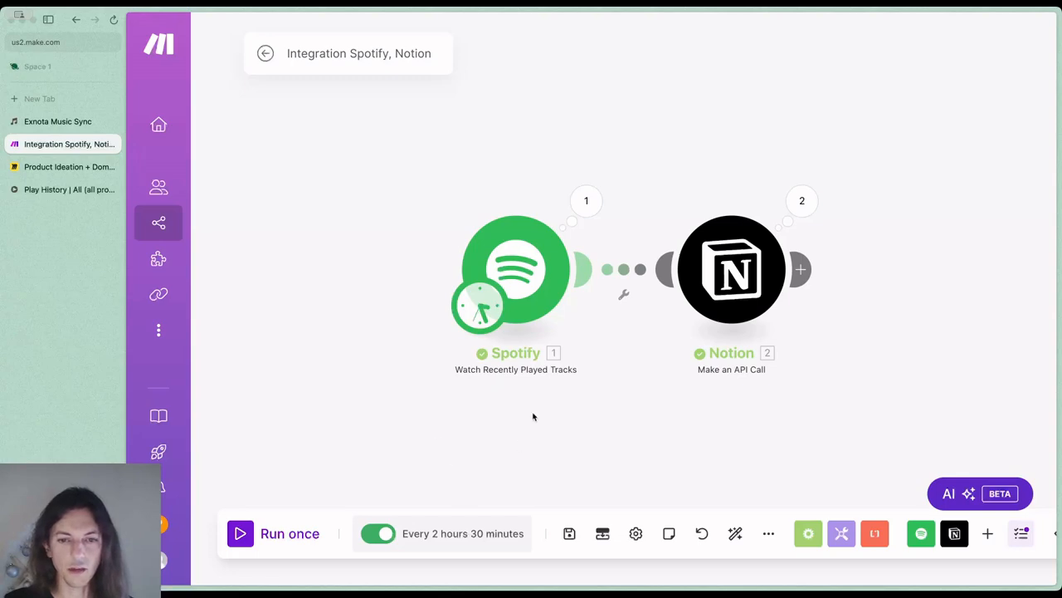
Set the result limit of the Spotify Watch Recently Played Tracks module to 50
click(515, 270)
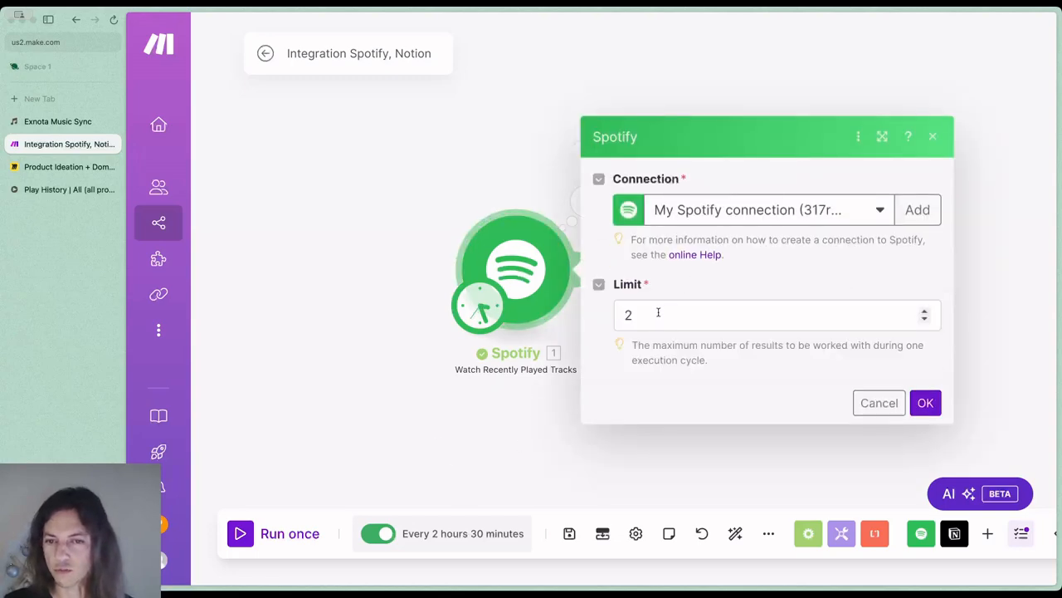
drag(658, 312, 601, 314)
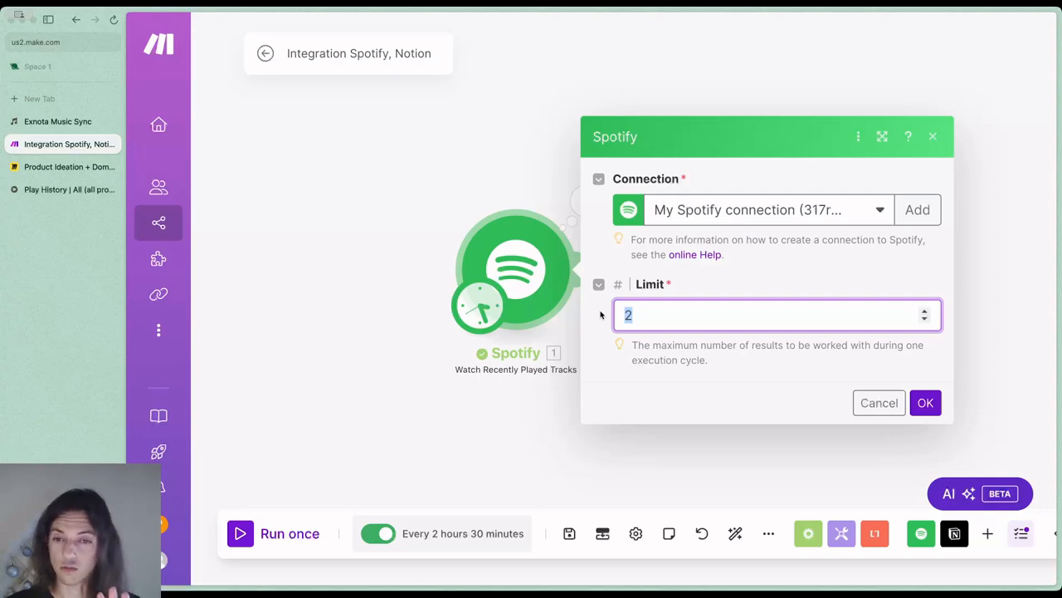
text(50)
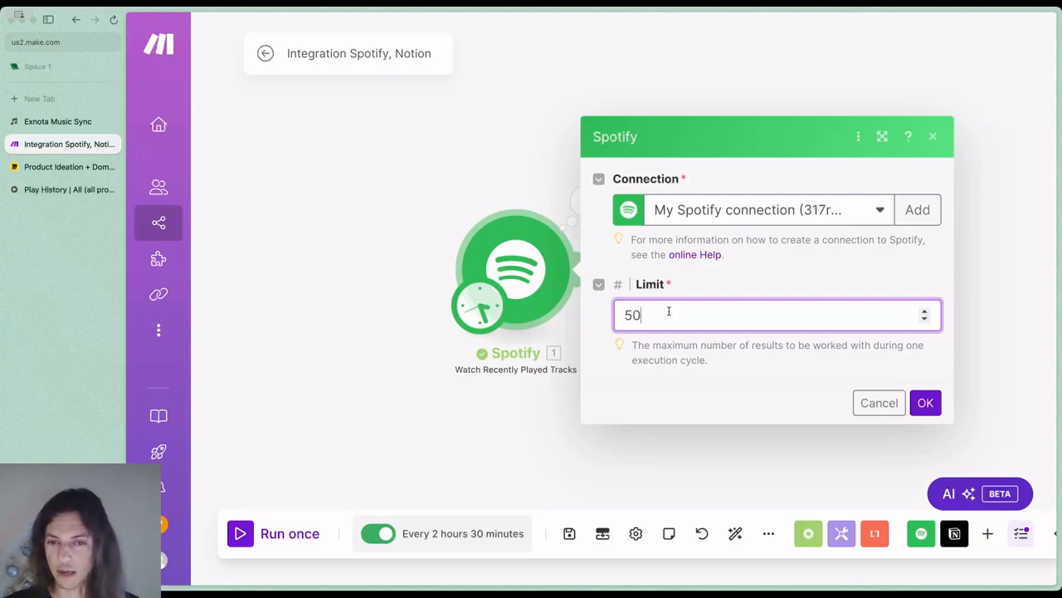
click(924, 403)
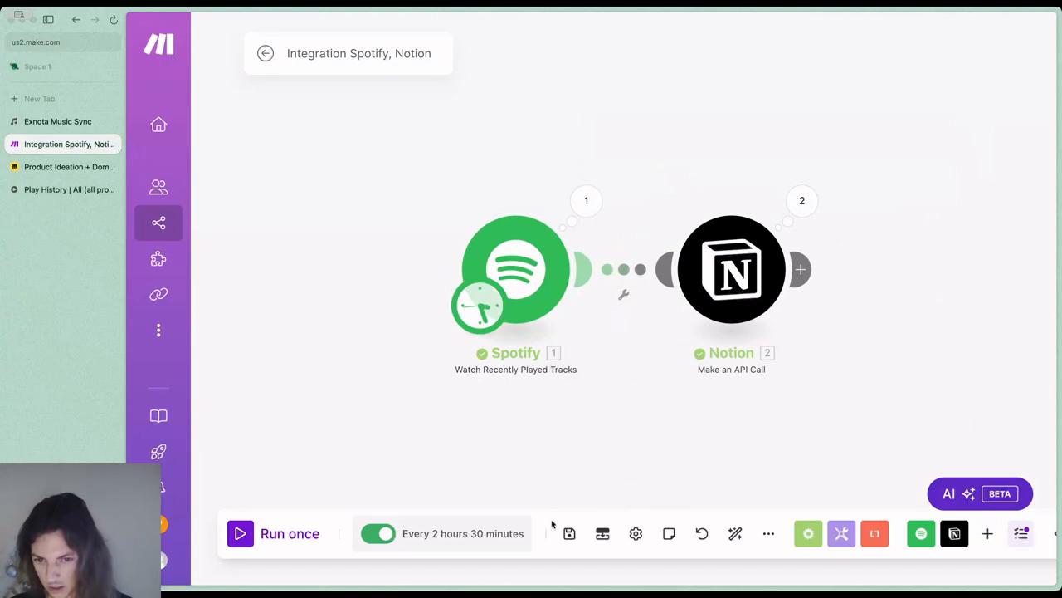
Save the scenario with the Spotify module's limit kept at 50, and run the scenario once
click(571, 533)
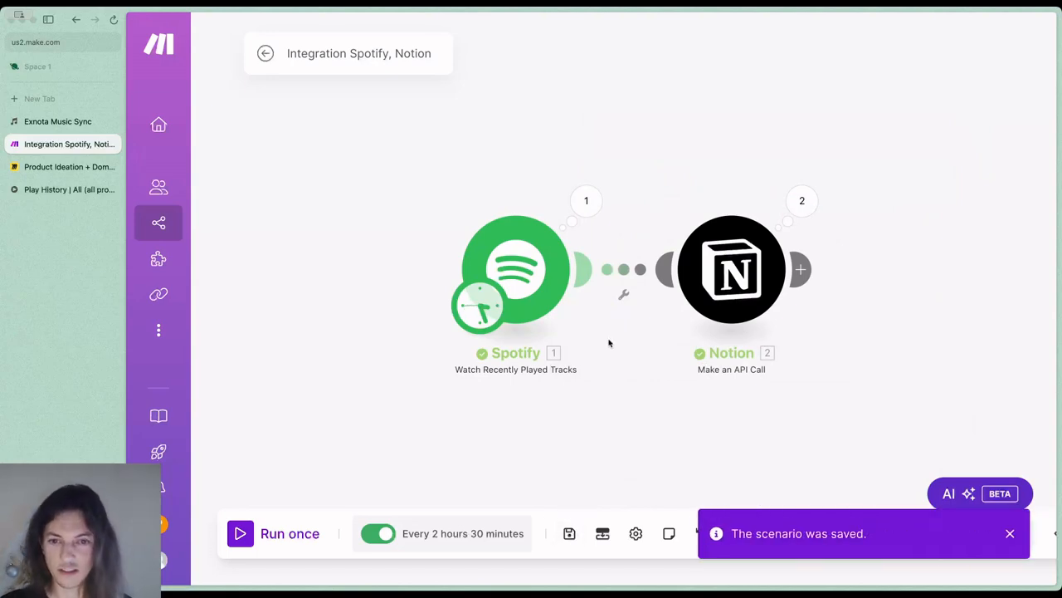
click(521, 279)
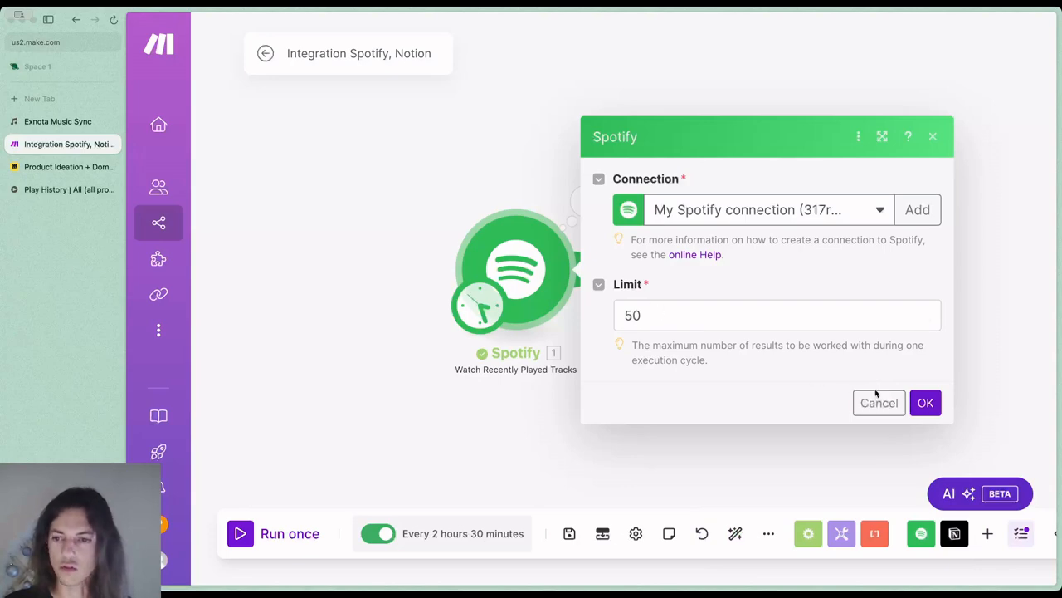
click(926, 402)
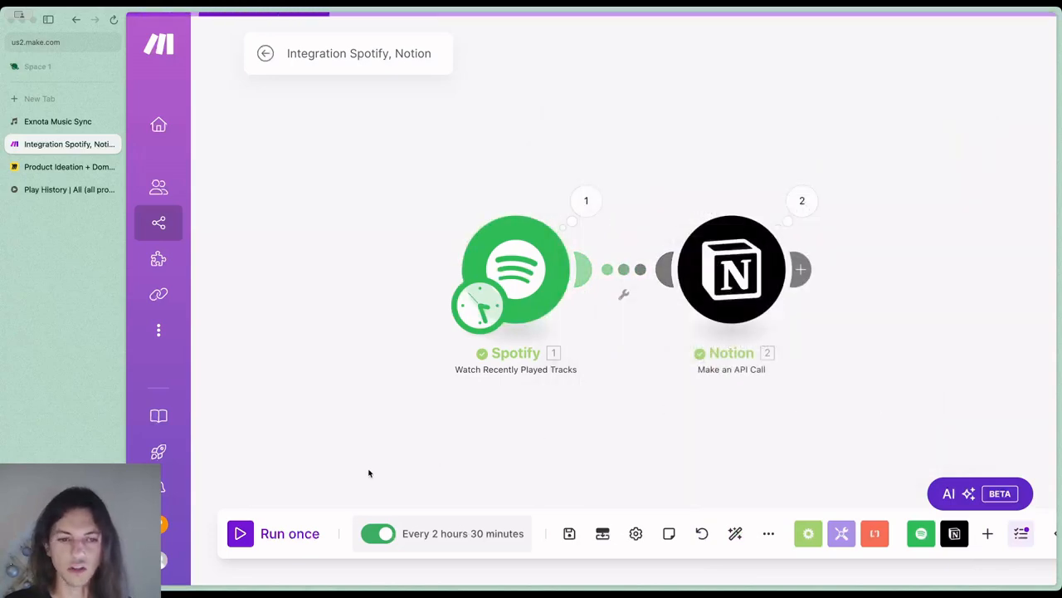
click(289, 534)
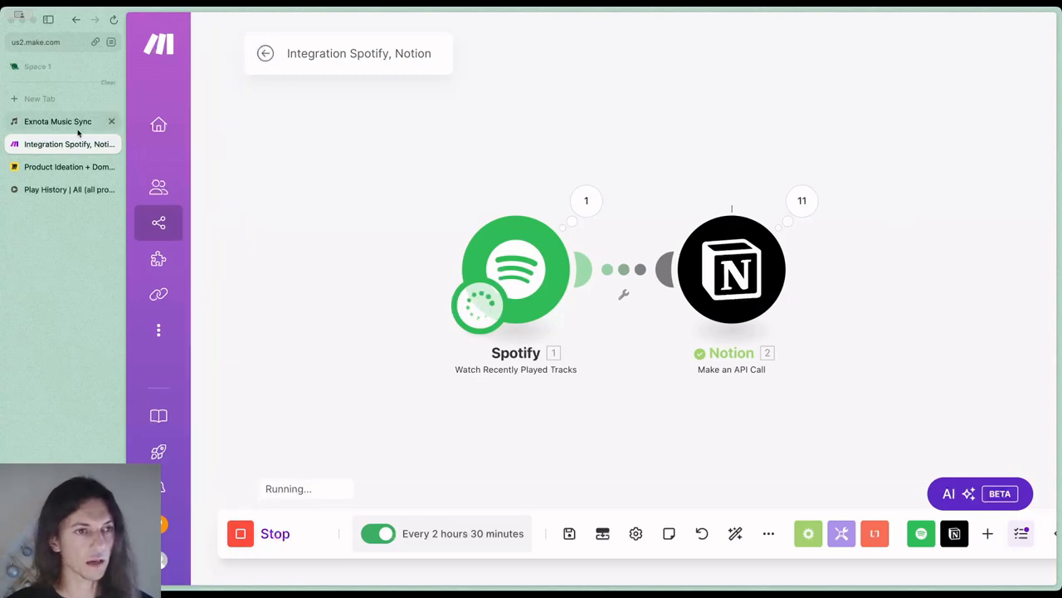
Switch to Notion and examine the Music (Lite) page's Recent, Last Week, This day in history and Top All-time sections
click(75, 190)
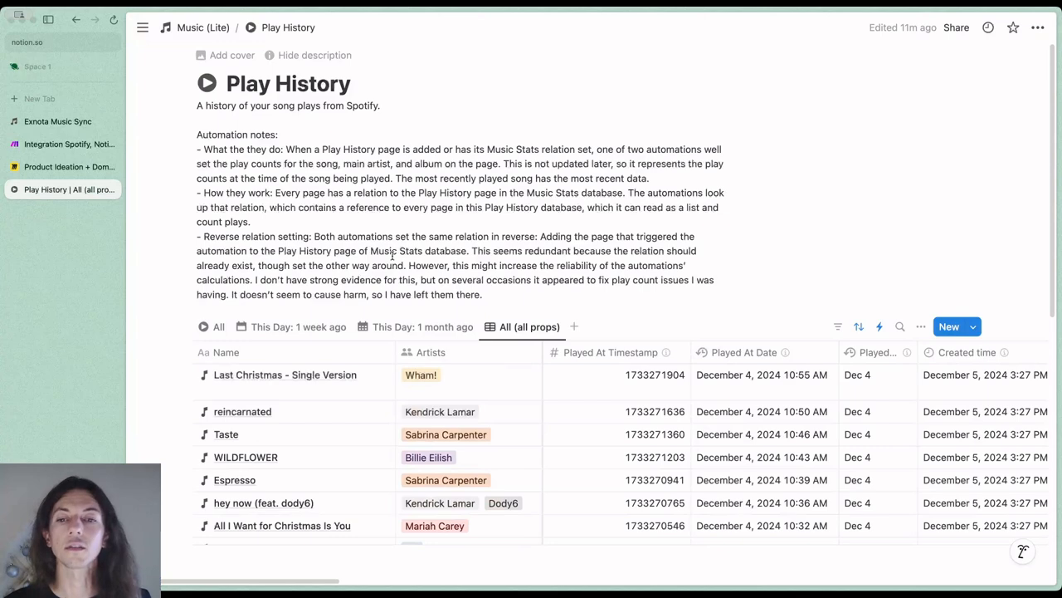
click(202, 27)
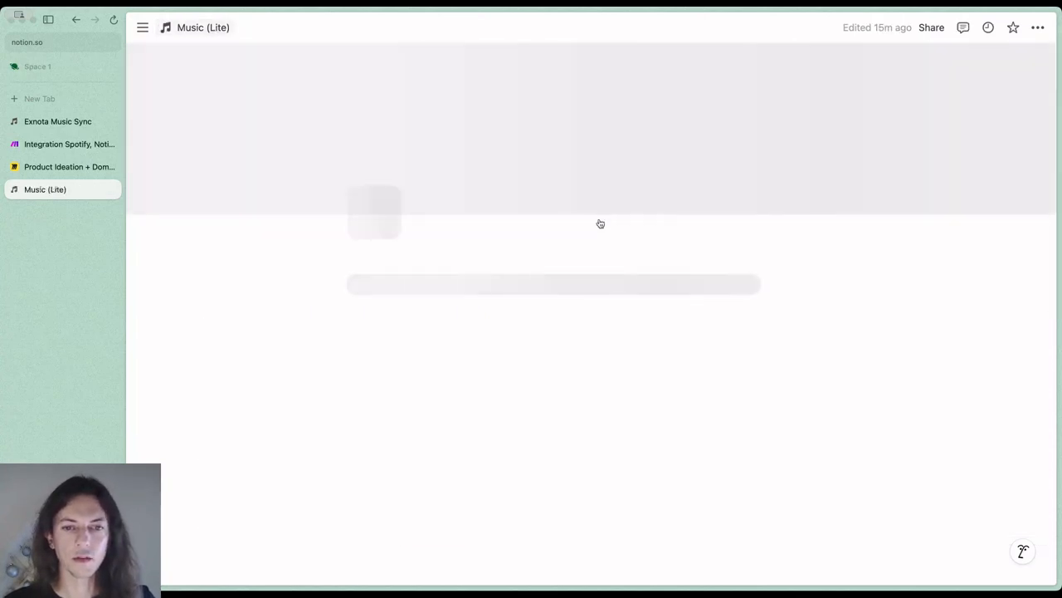
scroll(850, 304, down, 3)
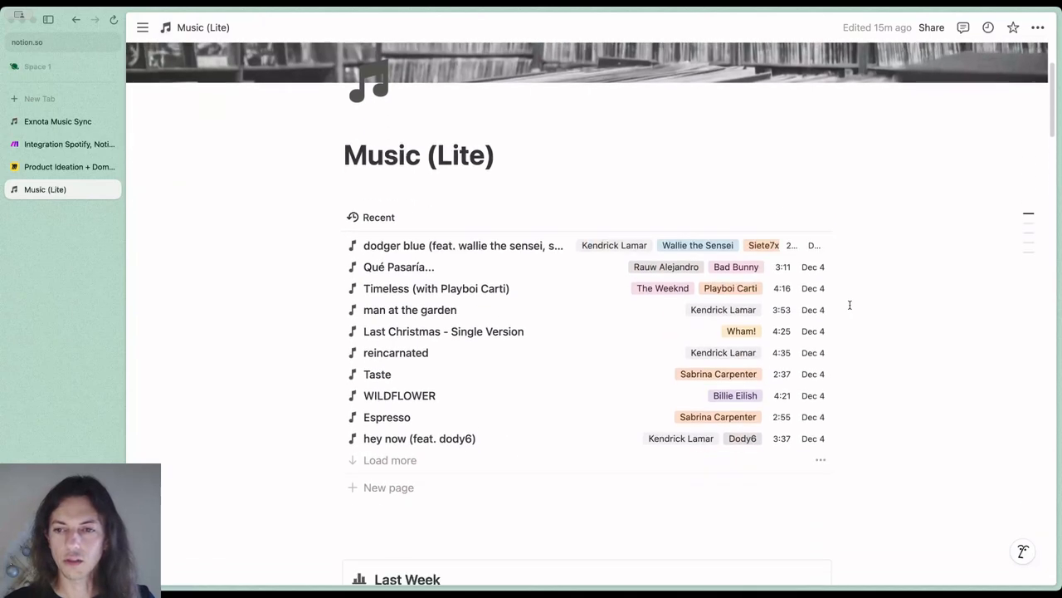
scroll(850, 305, down, 5)
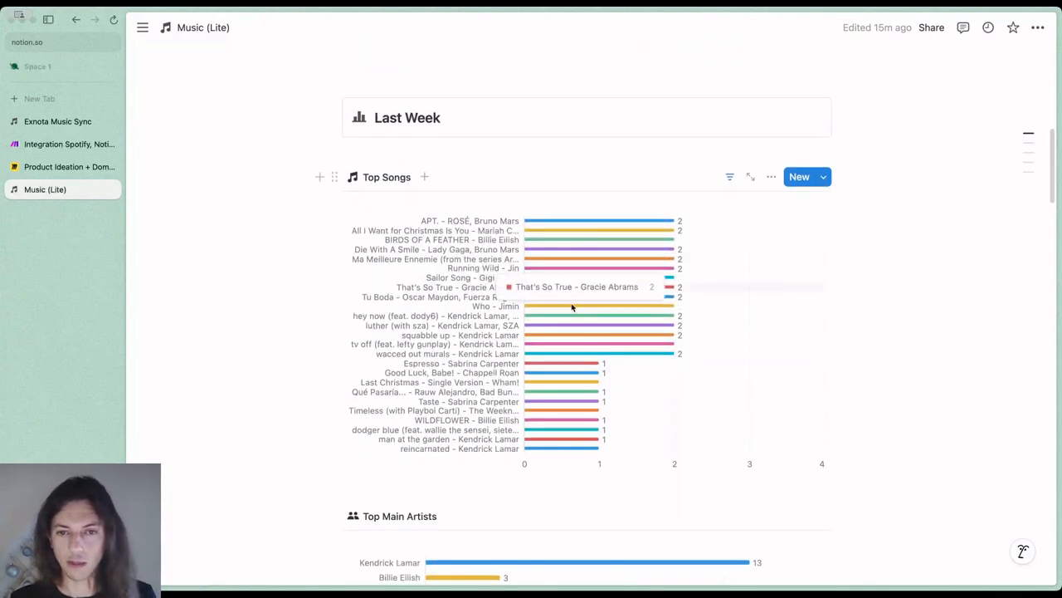
scroll(303, 335, down, 1)
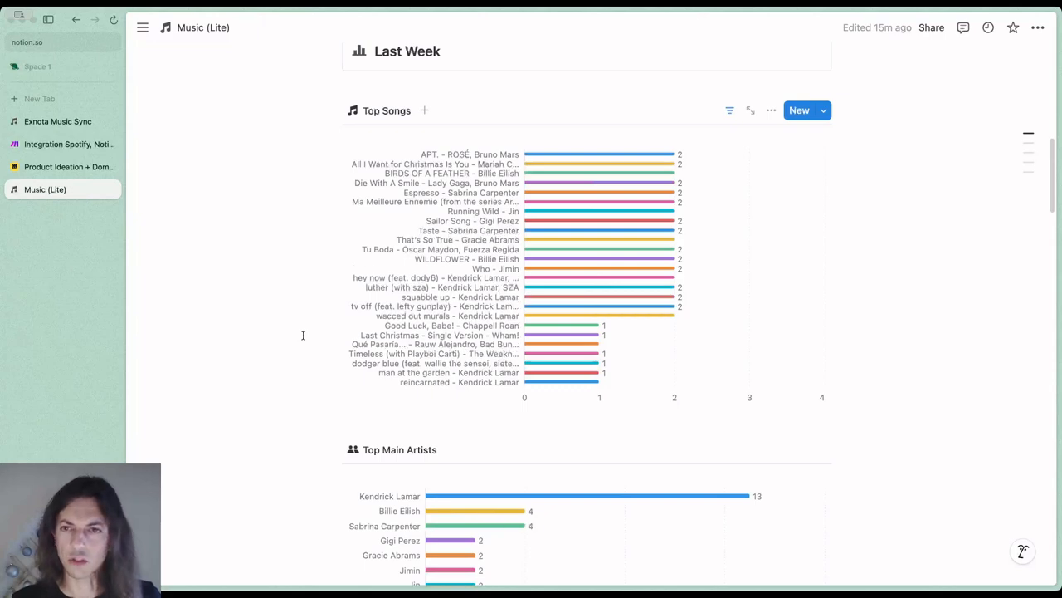
scroll(303, 336, down, 15)
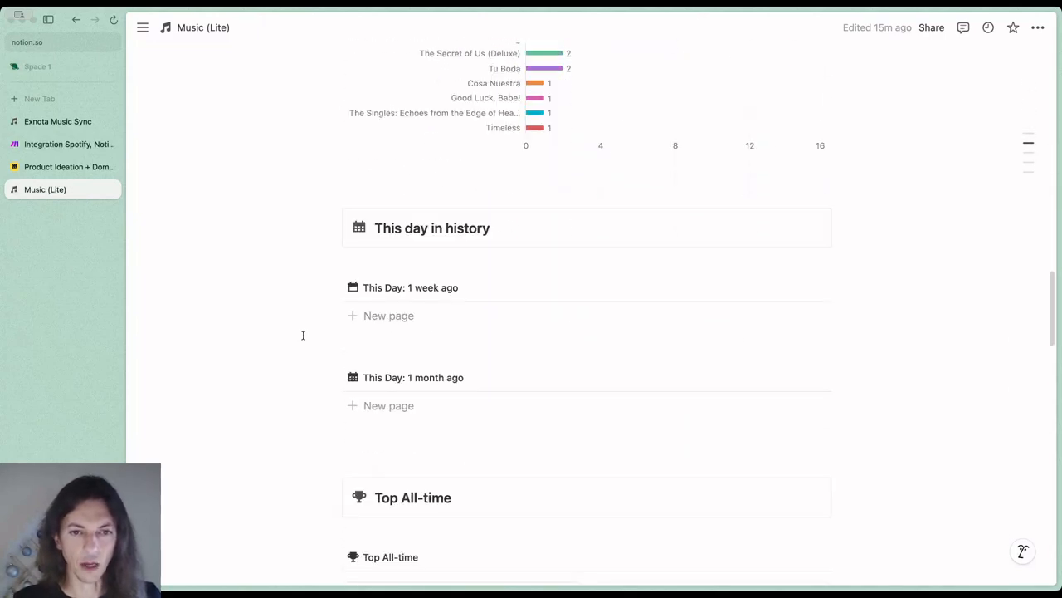
scroll(303, 335, down, 1)
drag(278, 156, 294, 324)
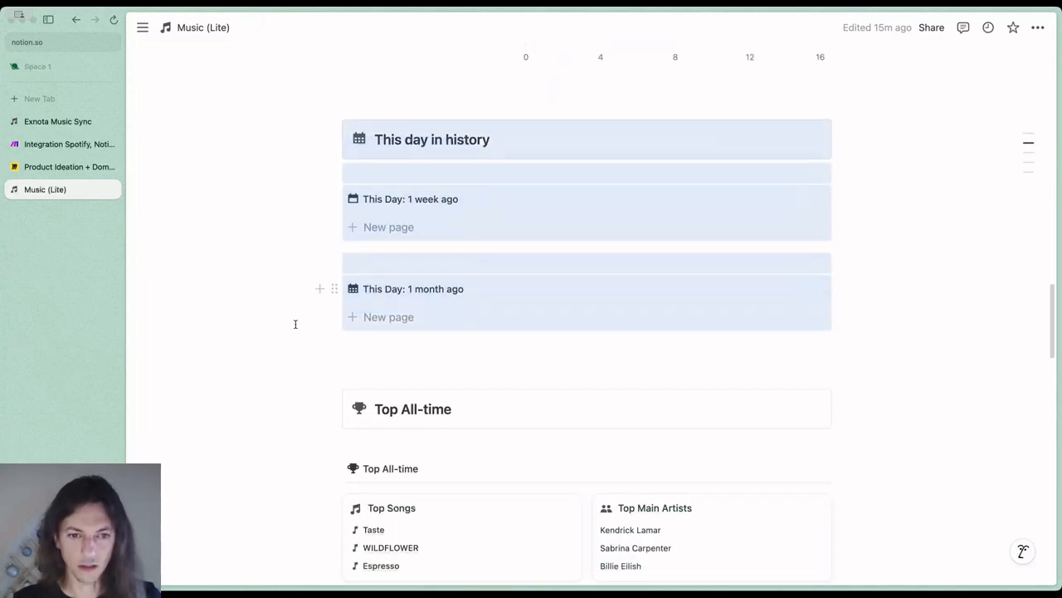
scroll(295, 324, down, 2)
drag(279, 218, 611, 479)
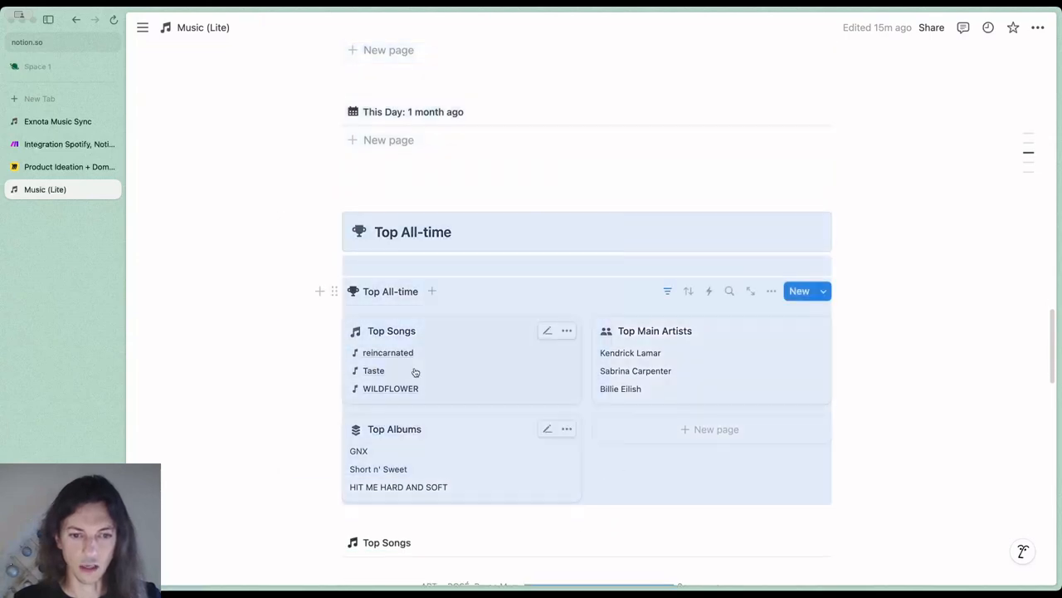
scroll(274, 328, down, 1)
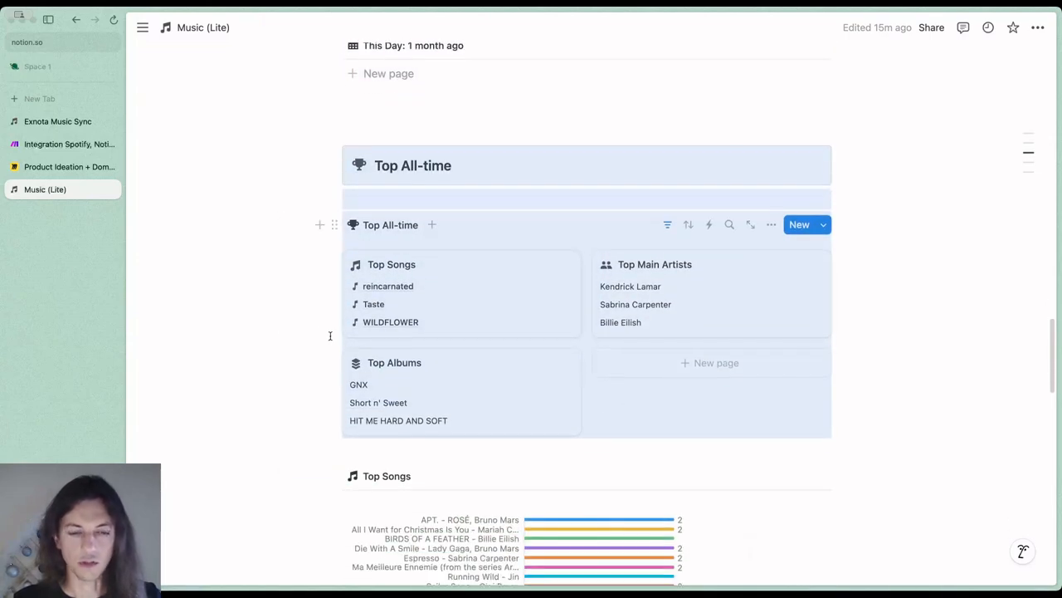
scroll(332, 336, down, 5)
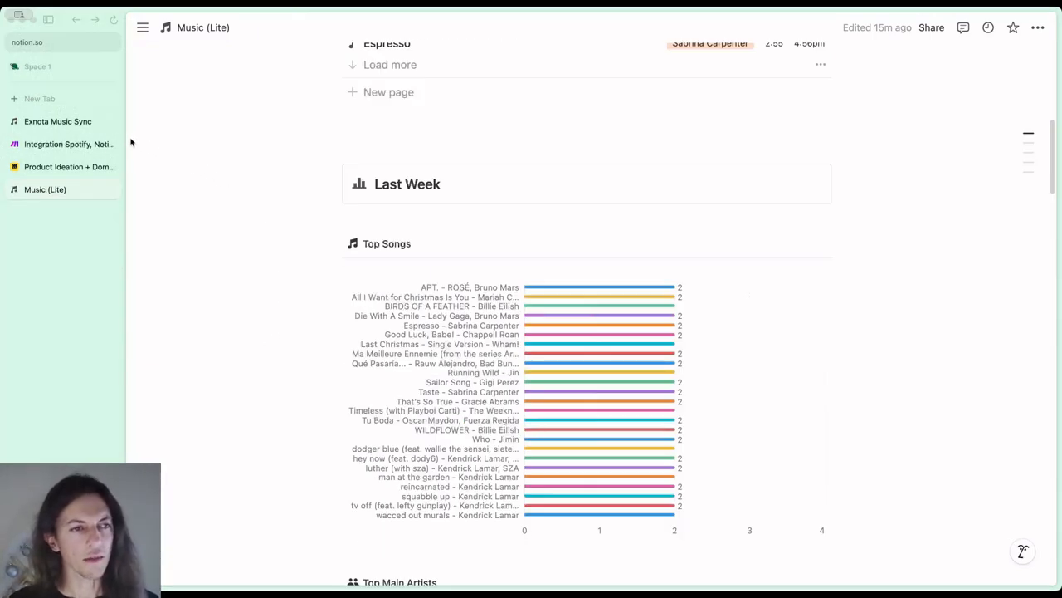
Switch back to Make and check the unused operations and usage reset date on the organization dashboard
click(60, 143)
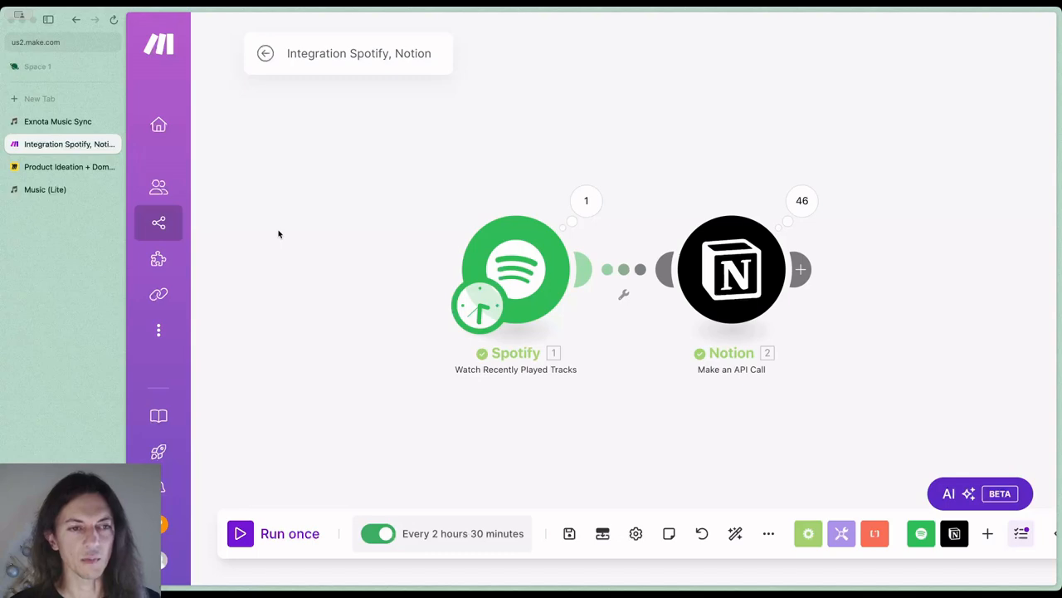
mouse_move(179, 180)
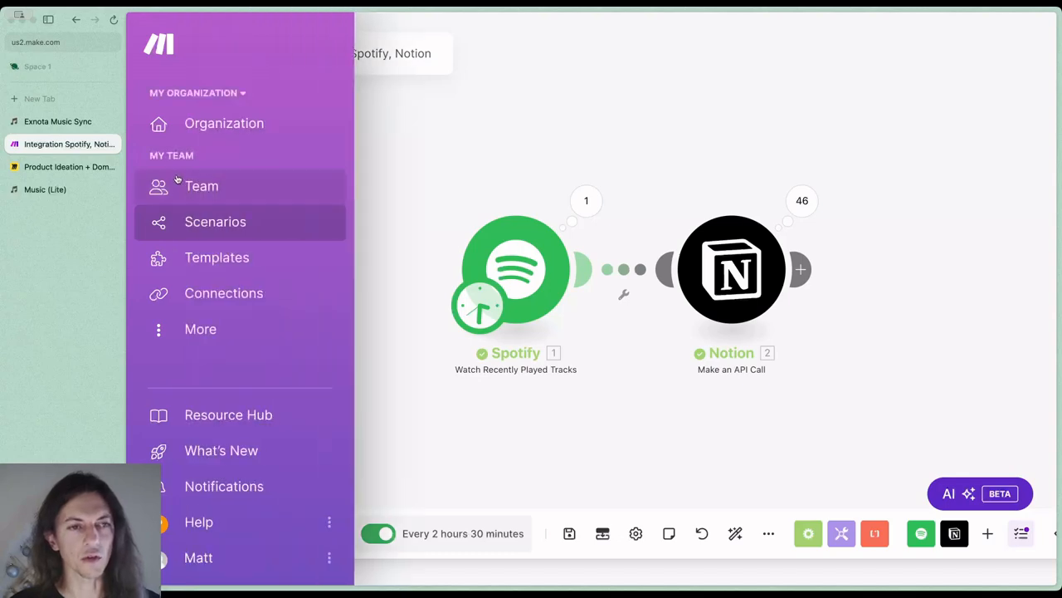
click(231, 126)
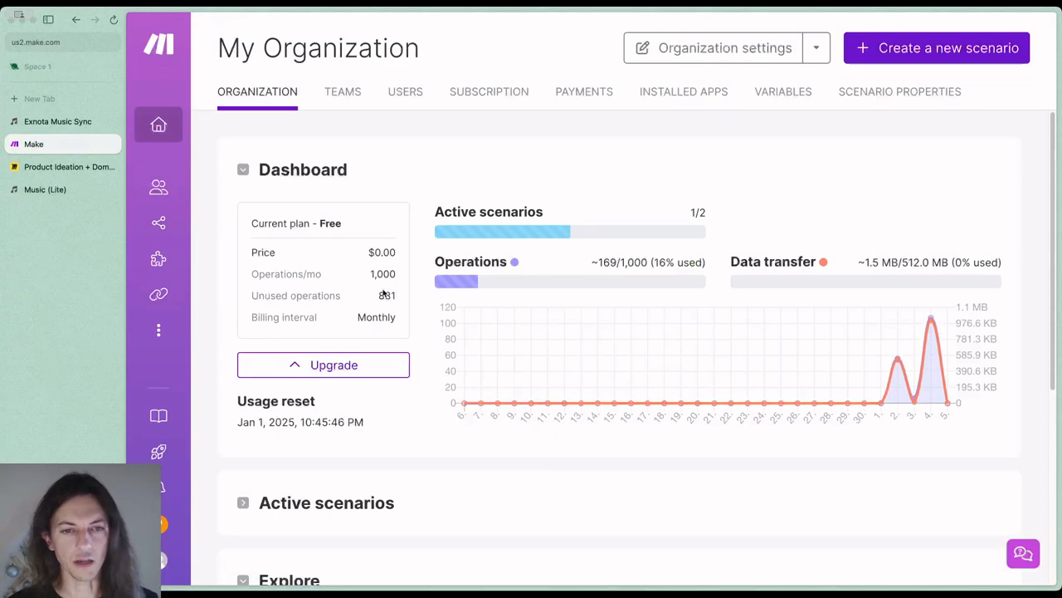
drag(379, 297, 395, 296)
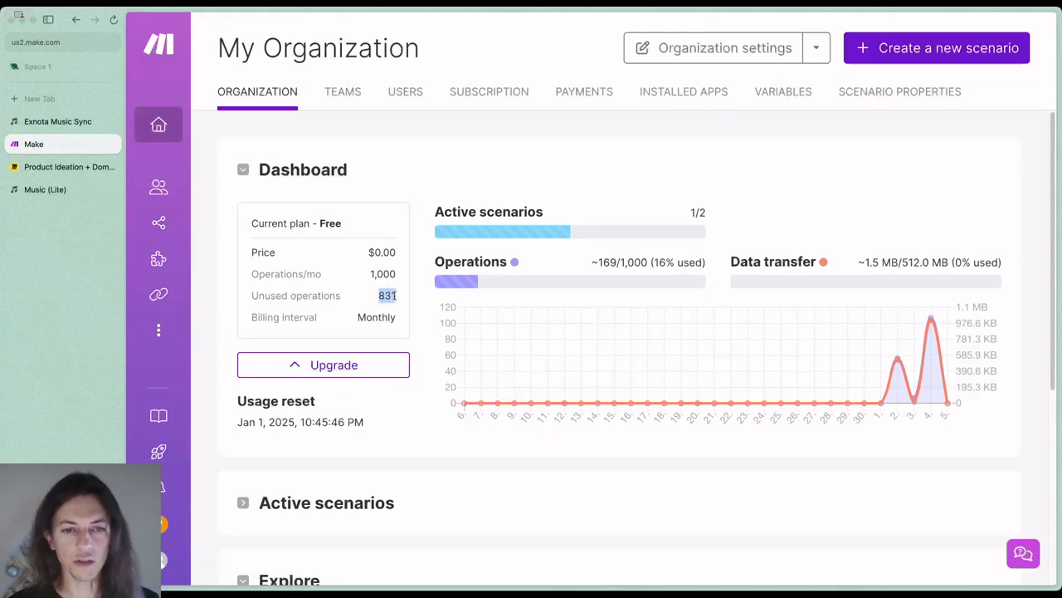
scroll(392, 321, down, 3)
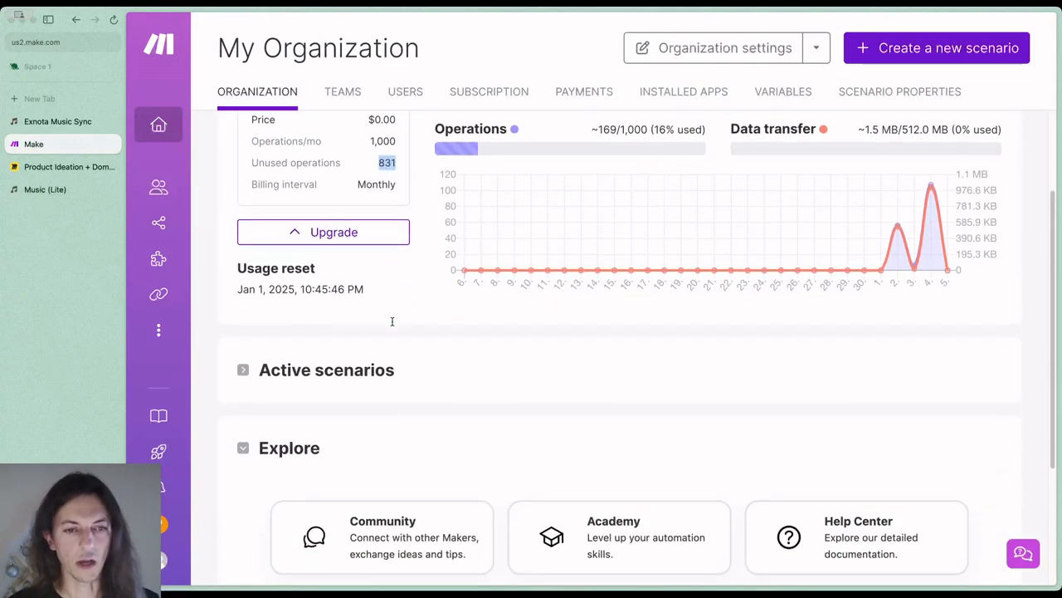
drag(368, 292, 239, 289)
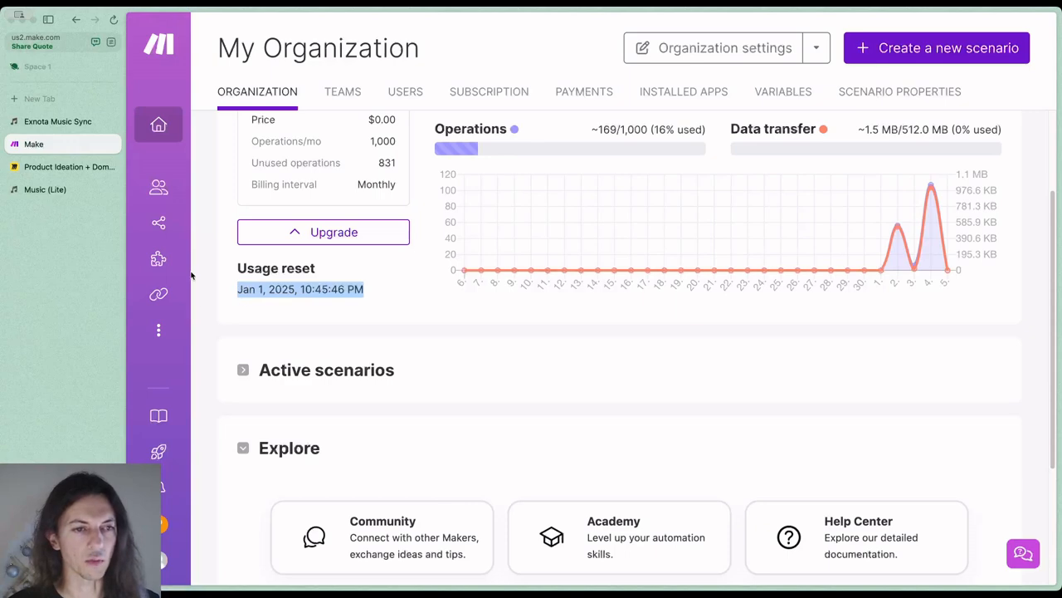
Open the history of the Integration Spotify, Notion scenario and check the number of operations used by the latest run
mouse_move(169, 233)
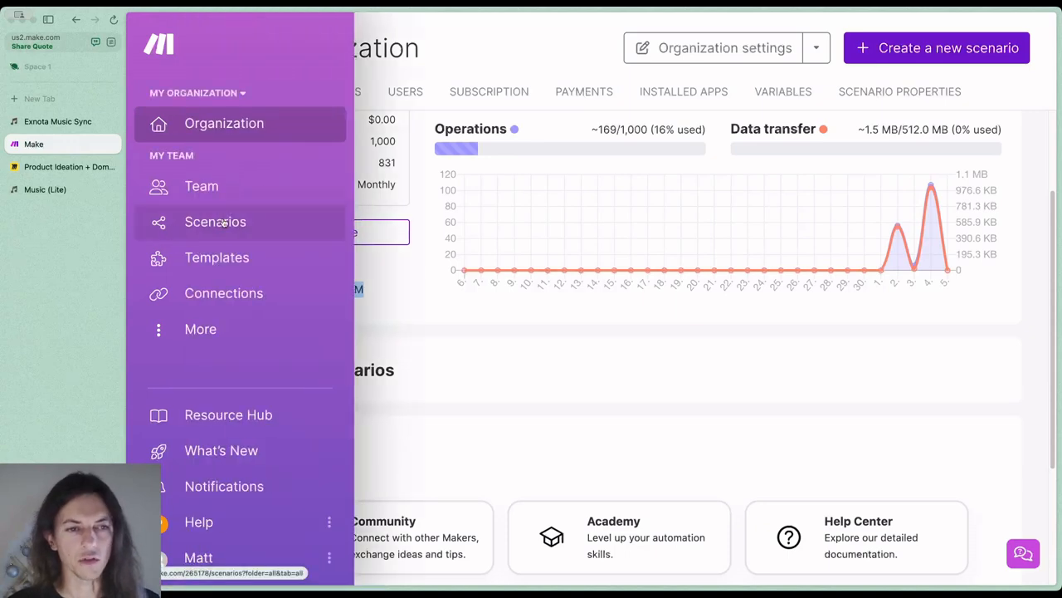
click(224, 222)
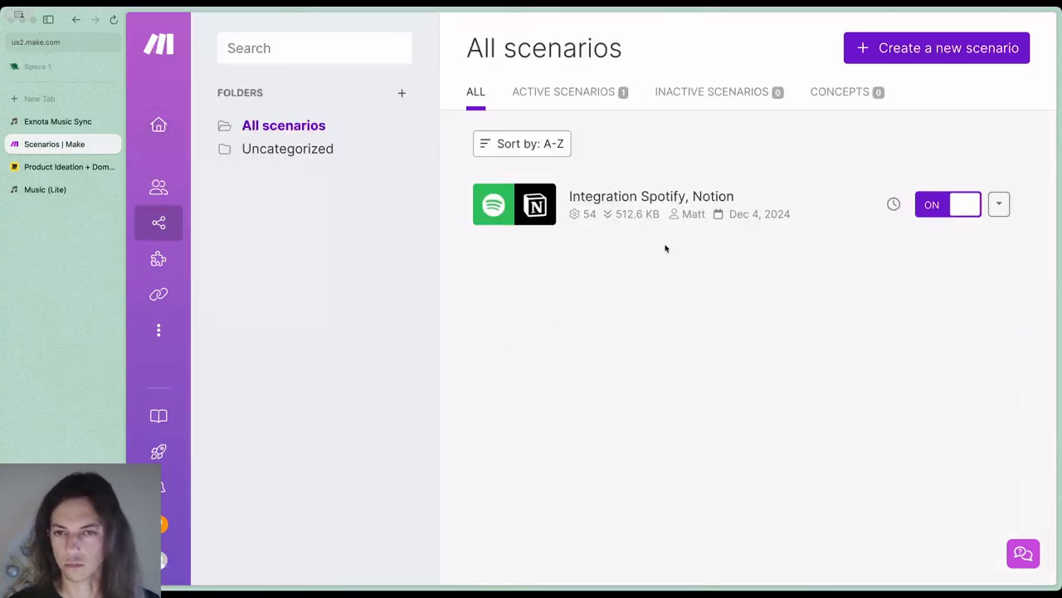
click(740, 195)
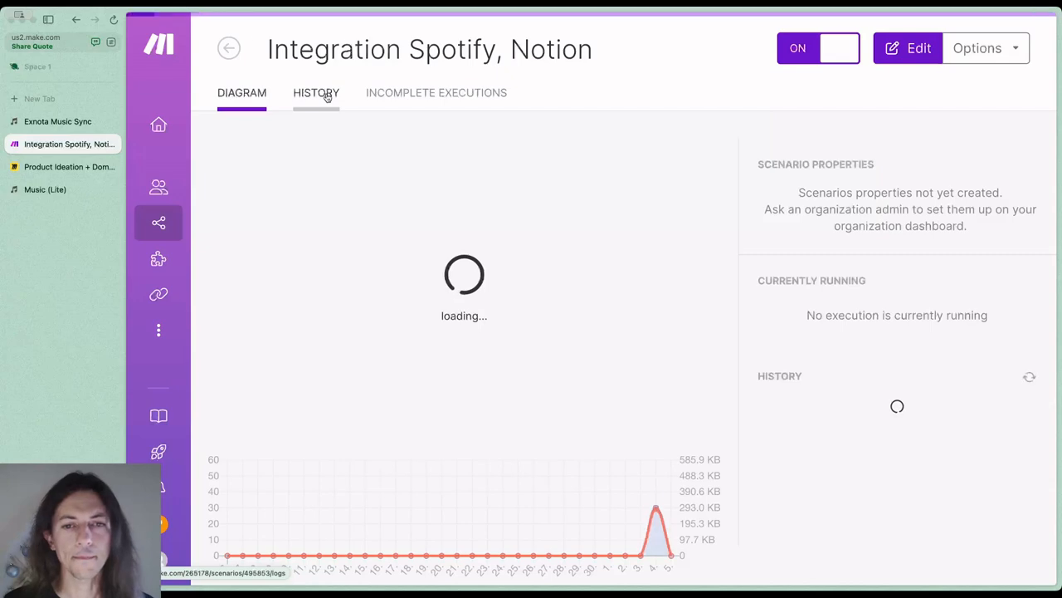
click(330, 98)
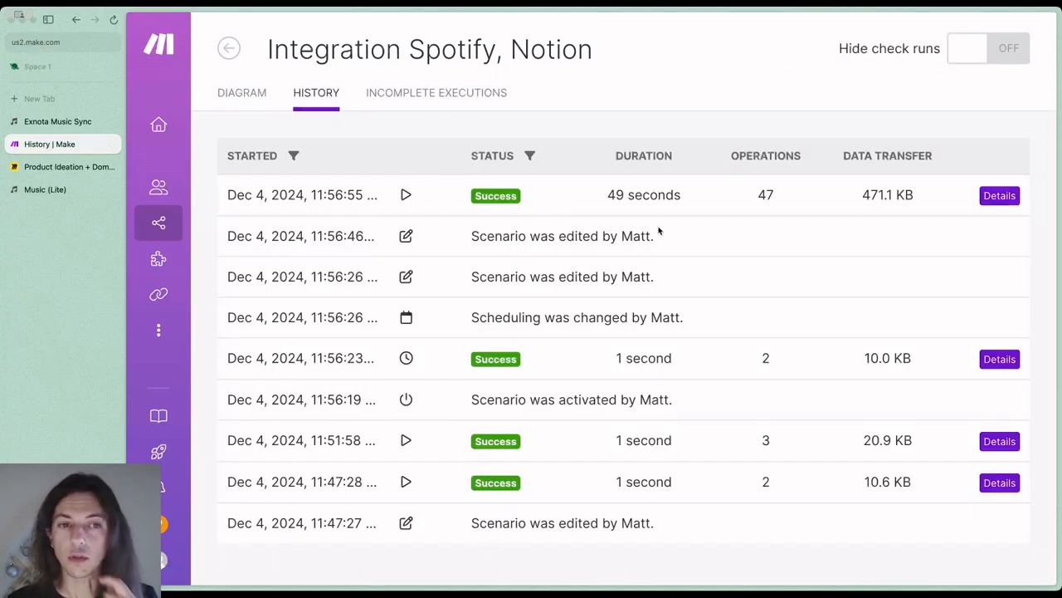
drag(761, 196, 772, 197)
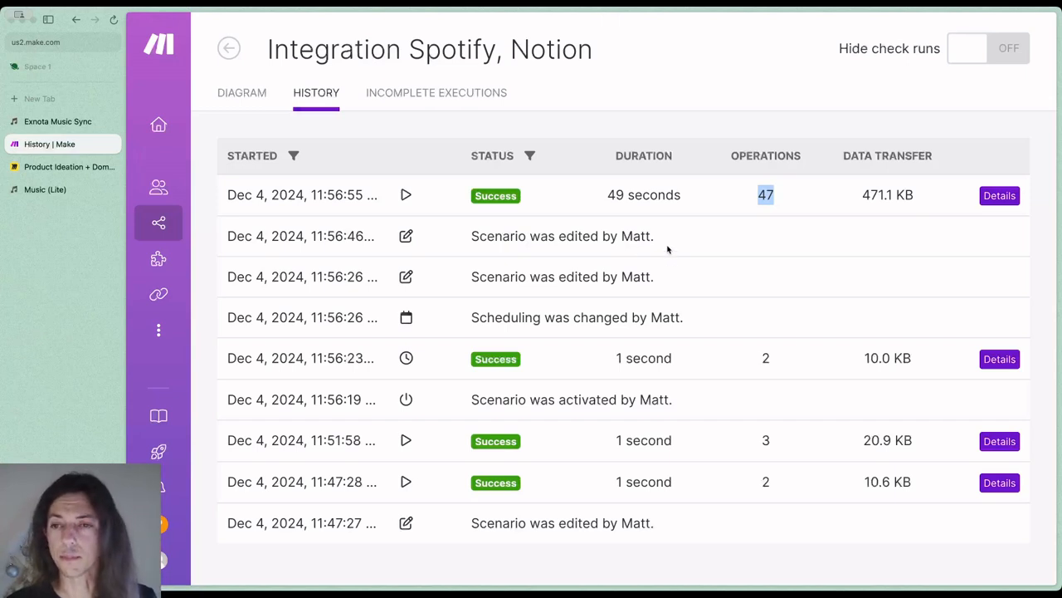
click(776, 200)
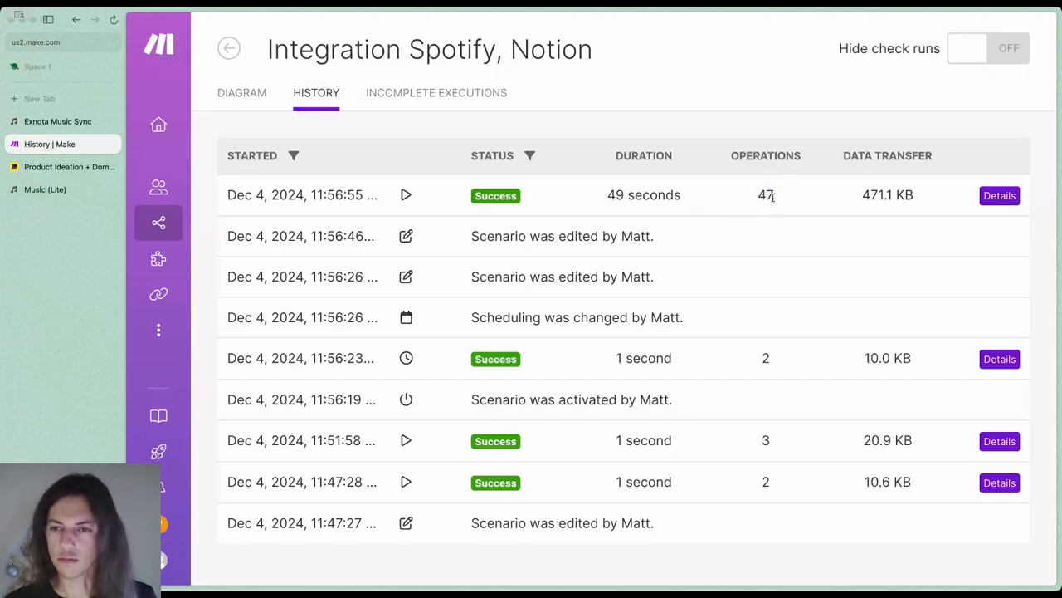
drag(772, 196, 761, 196)
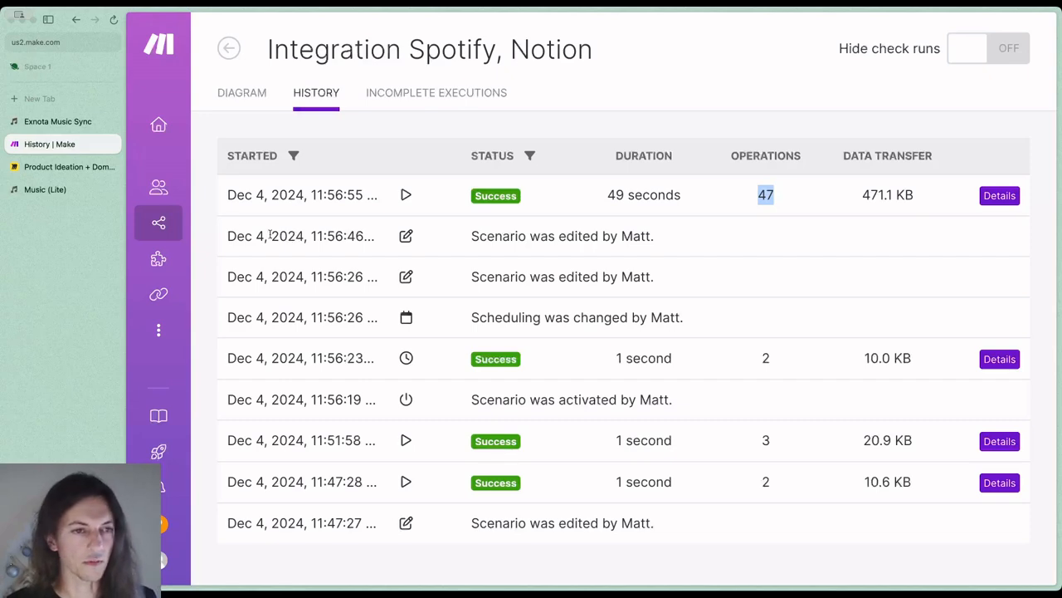
Switch to the Exnota Music Sync guide and look through it down to the Resources section
click(60, 122)
scroll(362, 366, down, 3)
scroll(361, 365, down, 10)
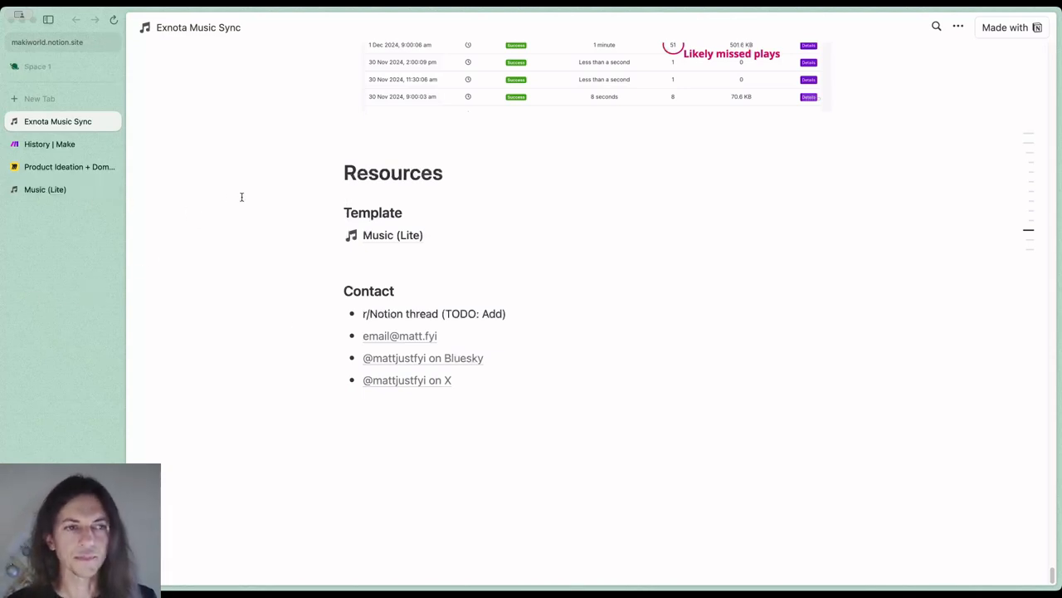
Switch to Notion's Music (Lite), open the Play History database and examine its Played At timestamp, date and time columns in the All (all props) view
click(79, 189)
click(390, 246)
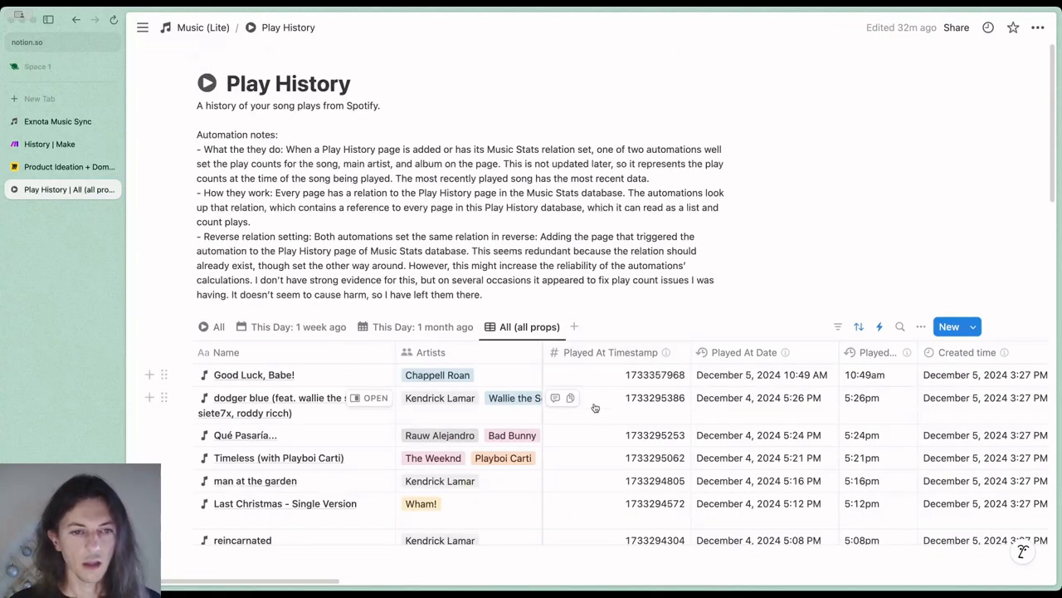
scroll(581, 391, down, 3)
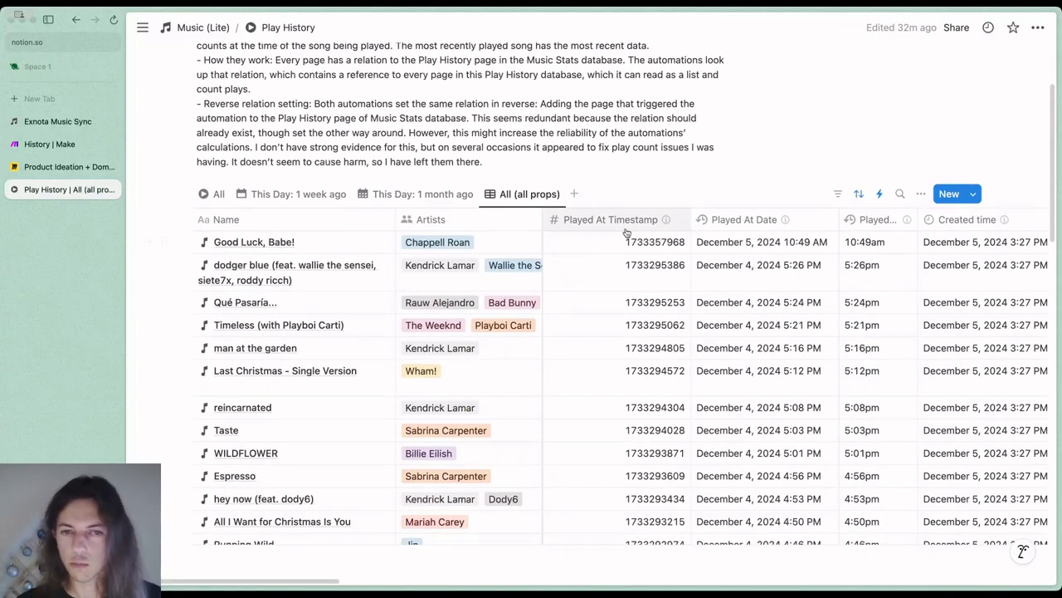
mouse_move(627, 224)
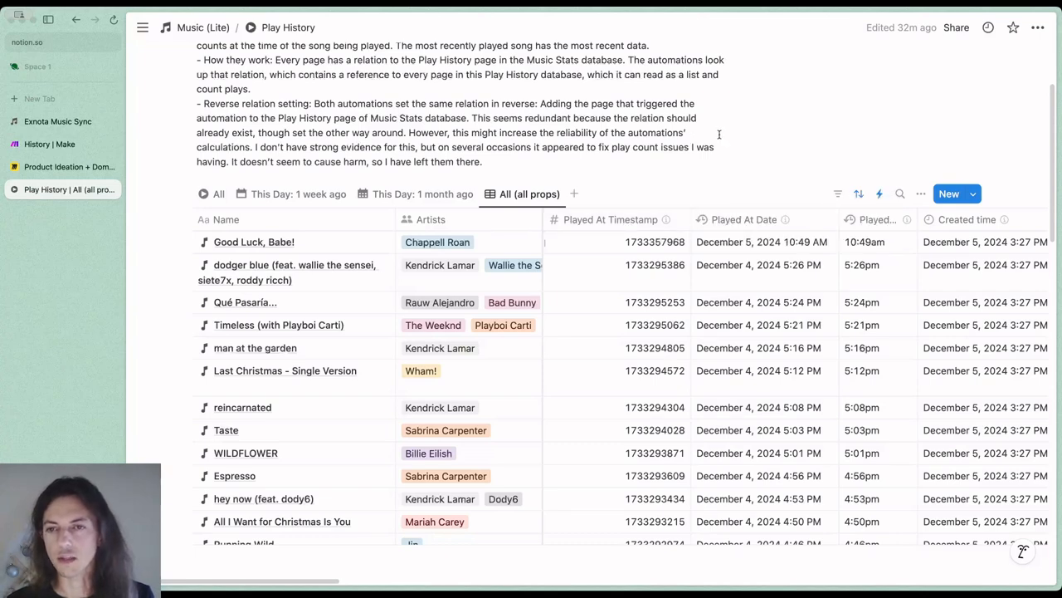
mouse_move(810, 223)
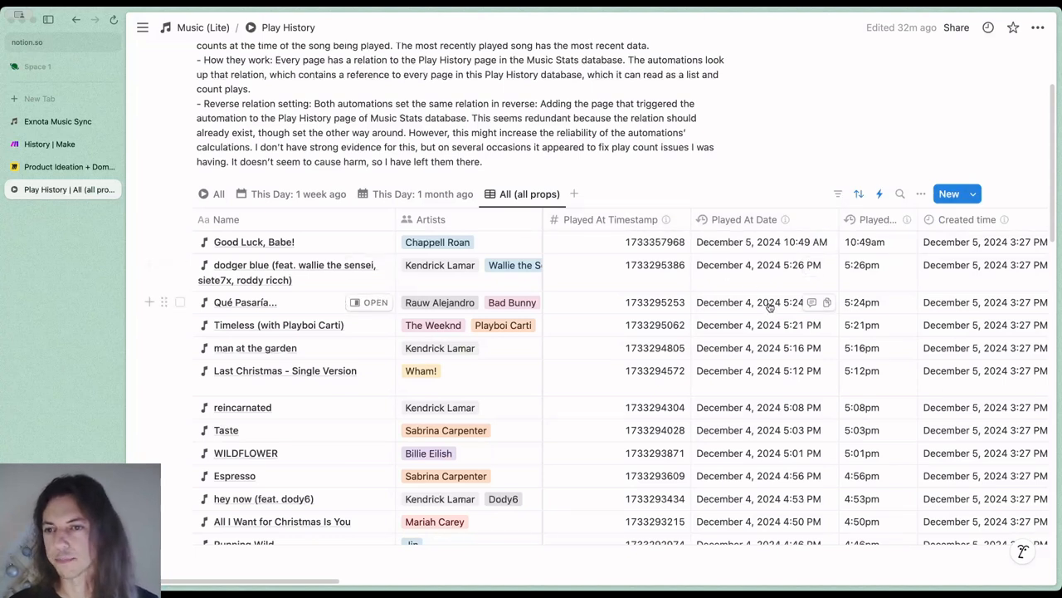
mouse_move(863, 232)
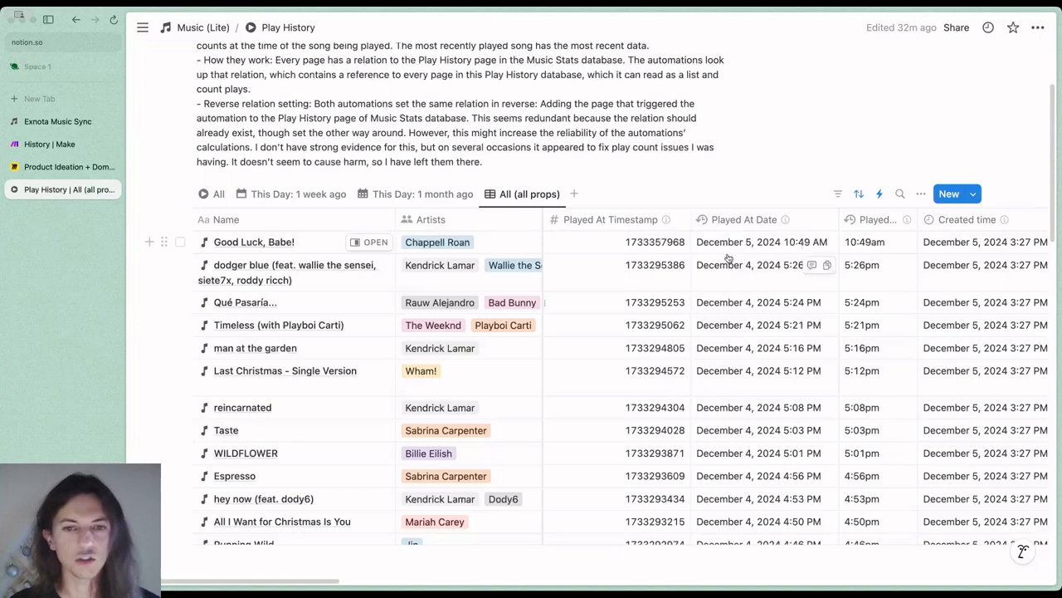
Examine the Created time and Length (milliseconds) columns and view the formula behind the Length property
scroll(727, 260, right, 2)
scroll(726, 261, right, 10)
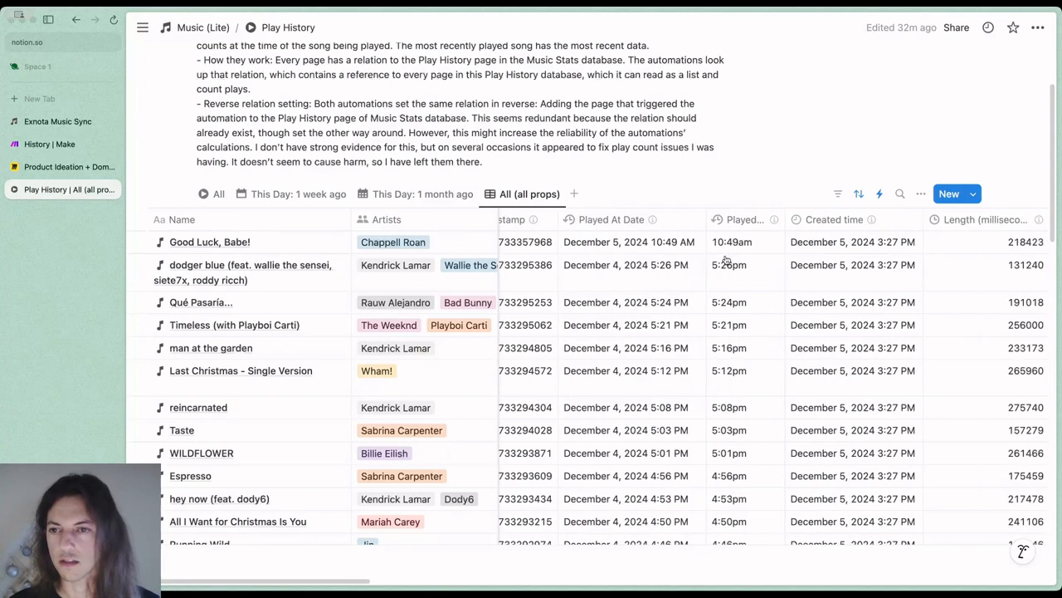
scroll(726, 263, right, 2)
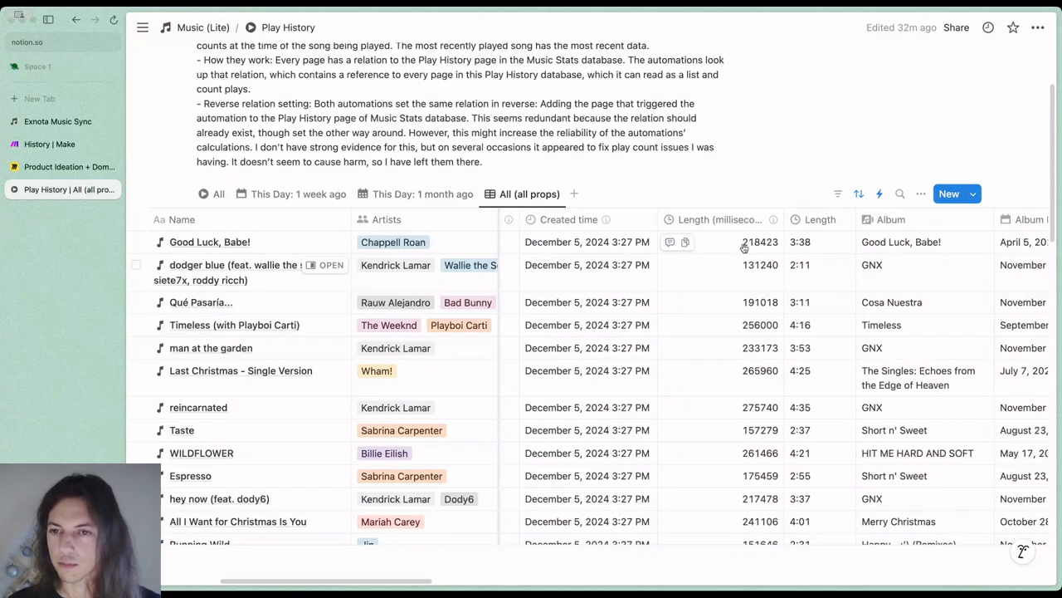
mouse_move(720, 227)
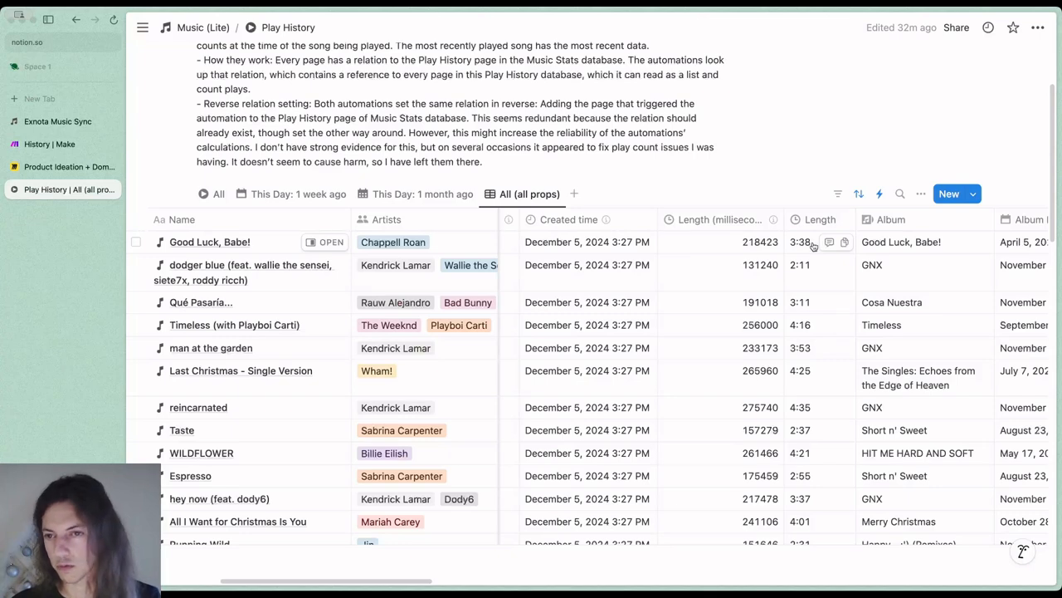
scroll(805, 245, right, 2)
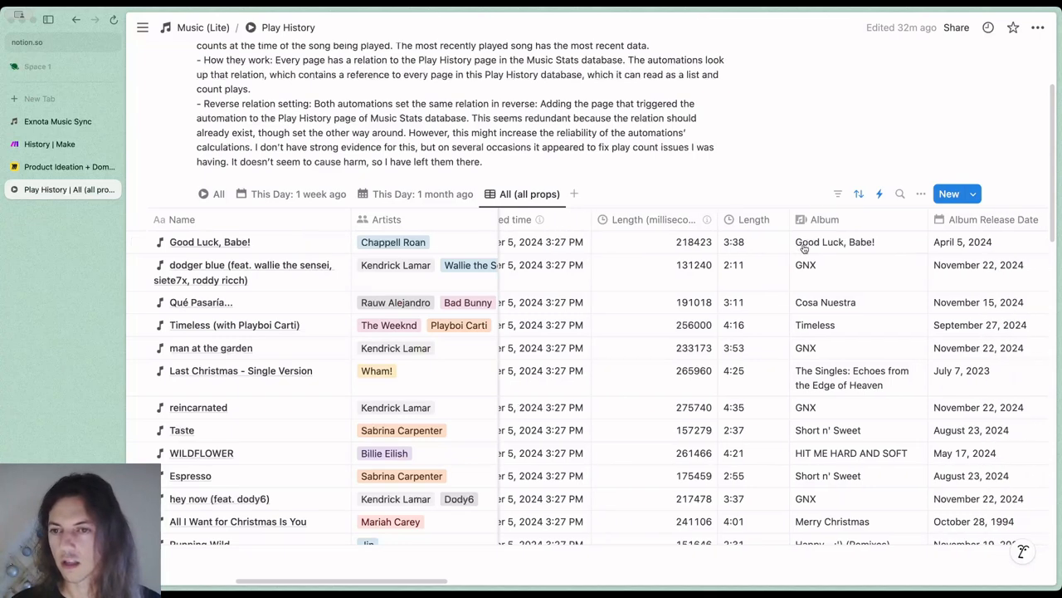
scroll(787, 250, right, 2)
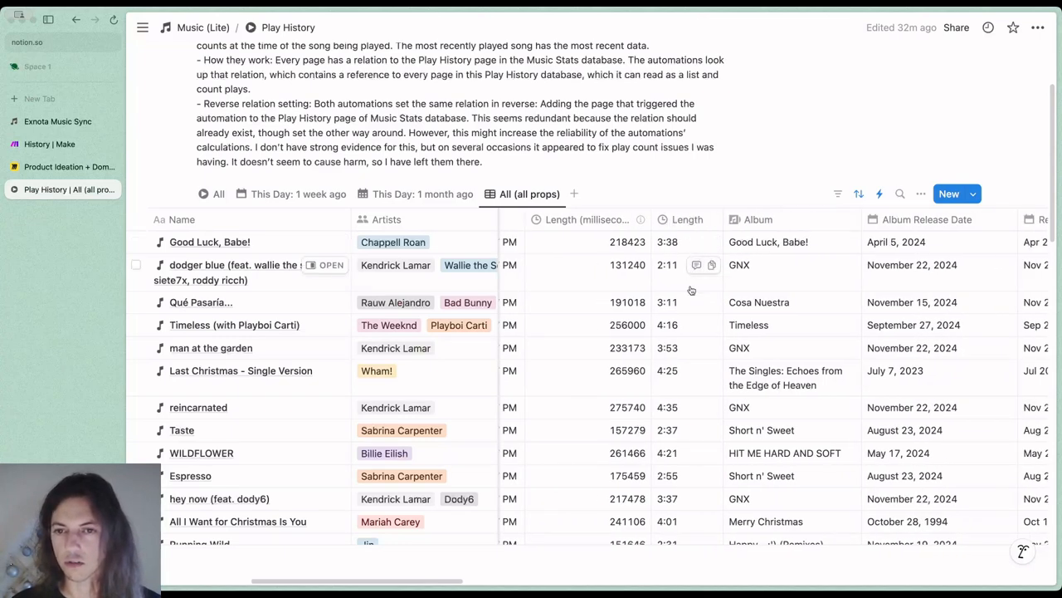
click(693, 288)
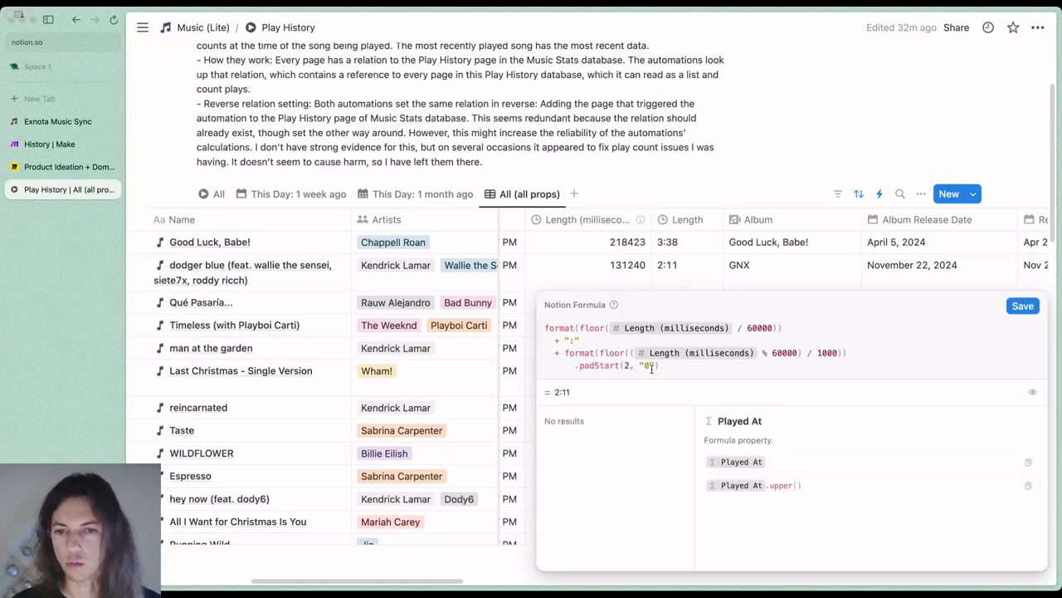
key(Escape)
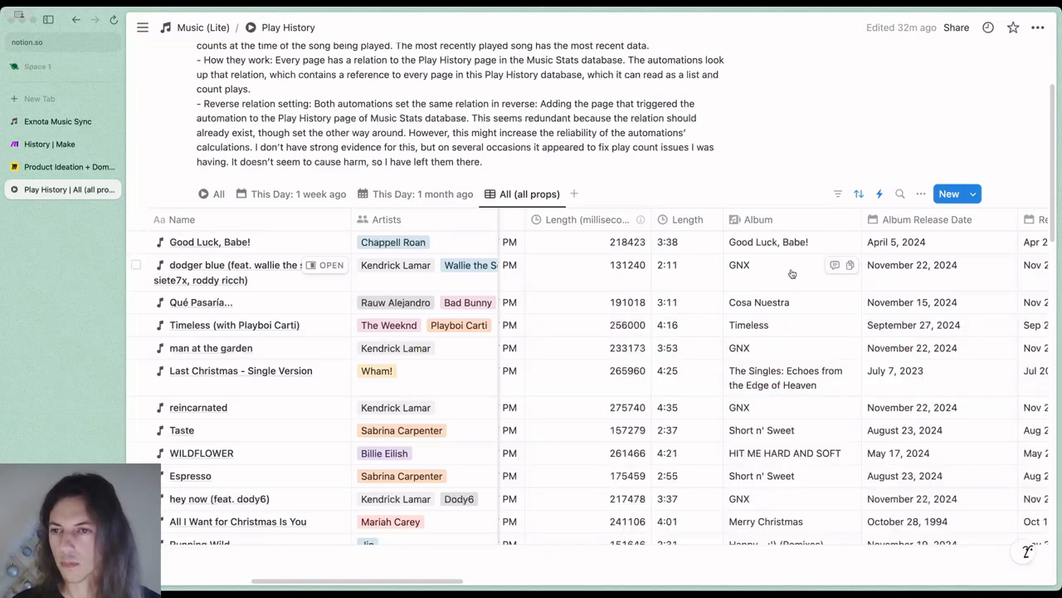
Look through the album release date, album type and album artists columns up to the Song ID, Song URL and Song Link
scroll(770, 287, right, 10)
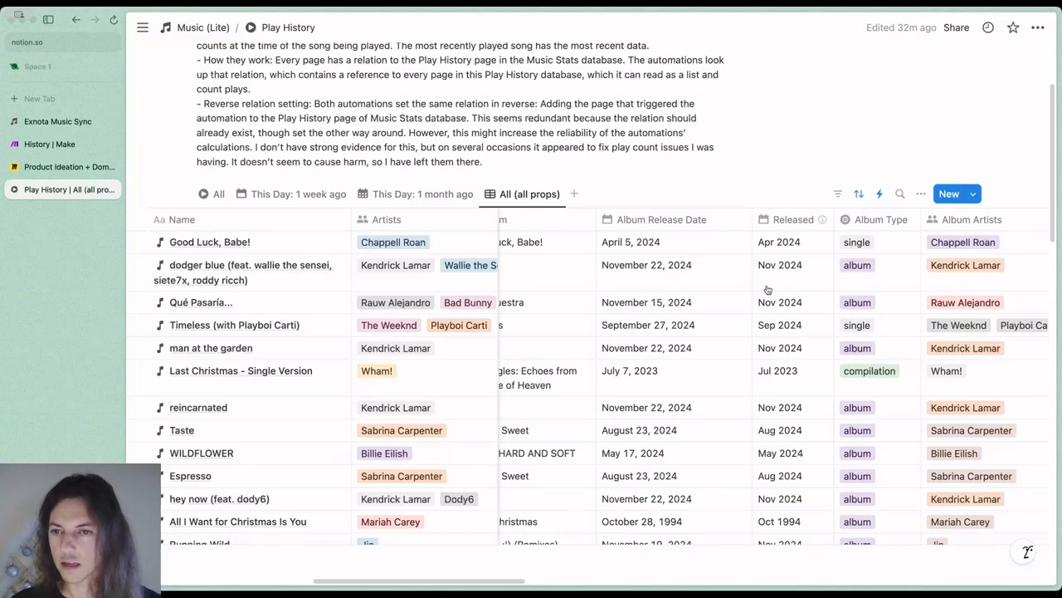
scroll(767, 289, right, 2)
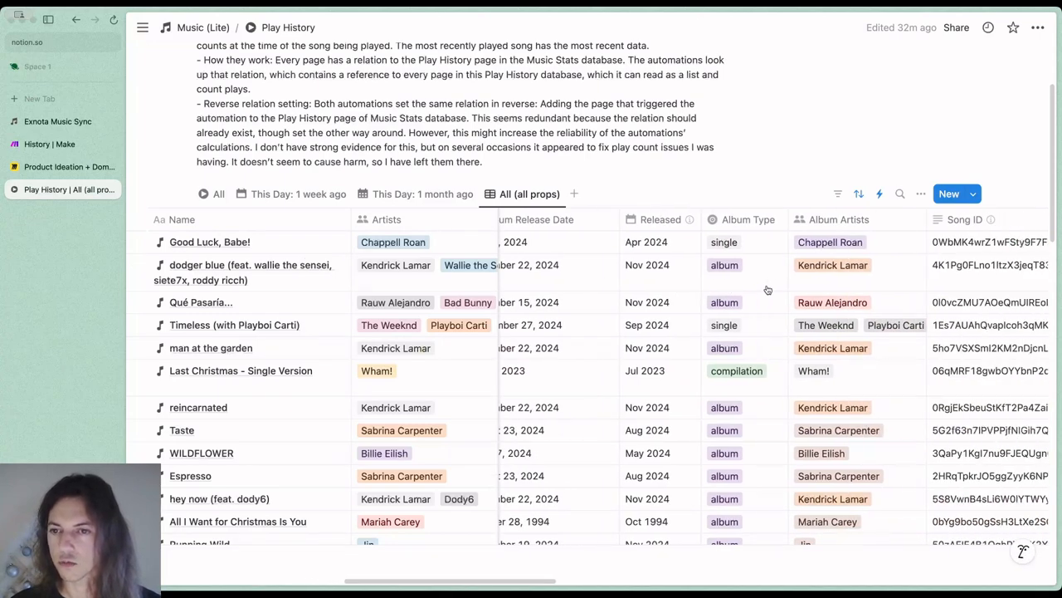
scroll(767, 289, right, 4)
scroll(765, 287, right, 6)
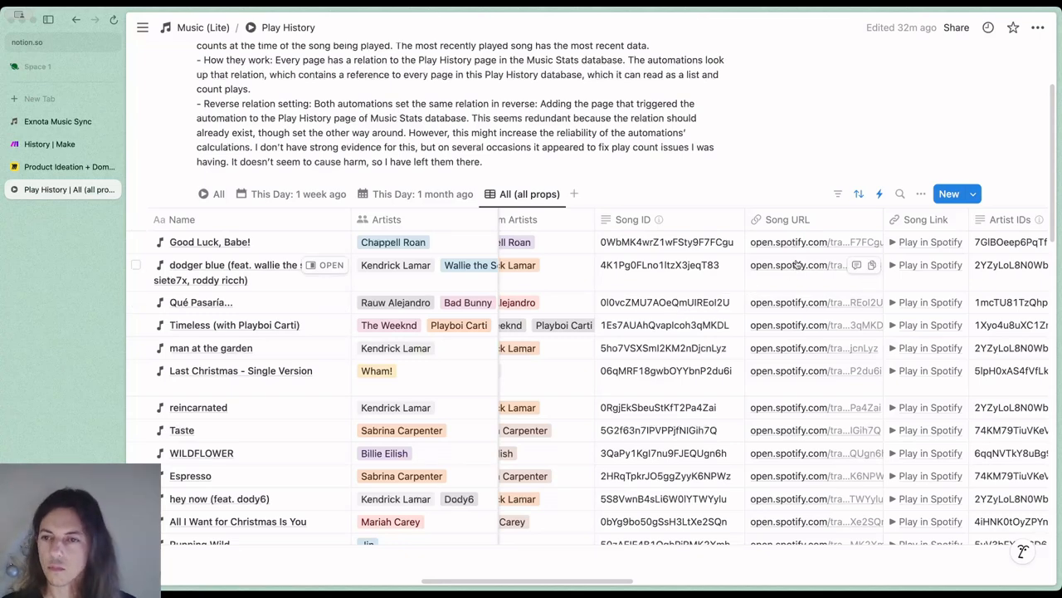
Examine the Artist IDs and main artist columns, followed by the Album ID, Album URL and Album Link
scroll(776, 278, right, 5)
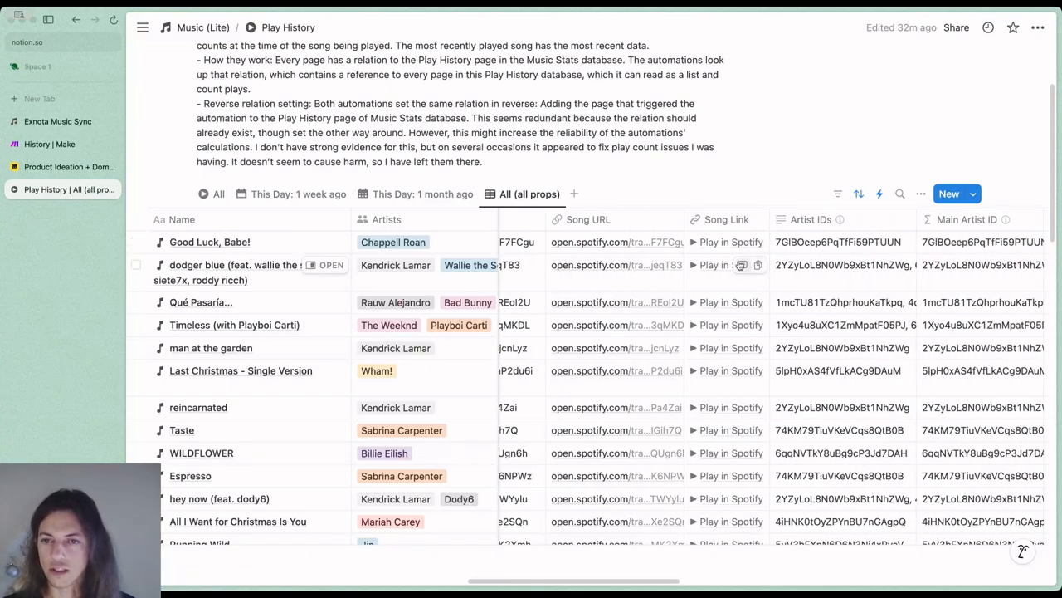
scroll(757, 285, right, 2)
scroll(755, 285, right, 4)
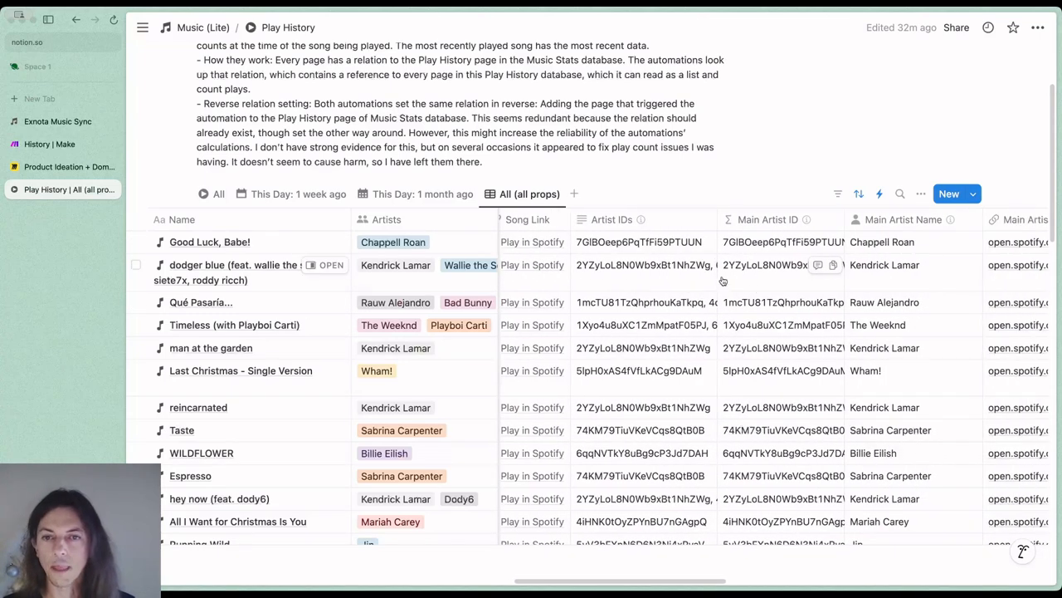
scroll(651, 253, right, 2)
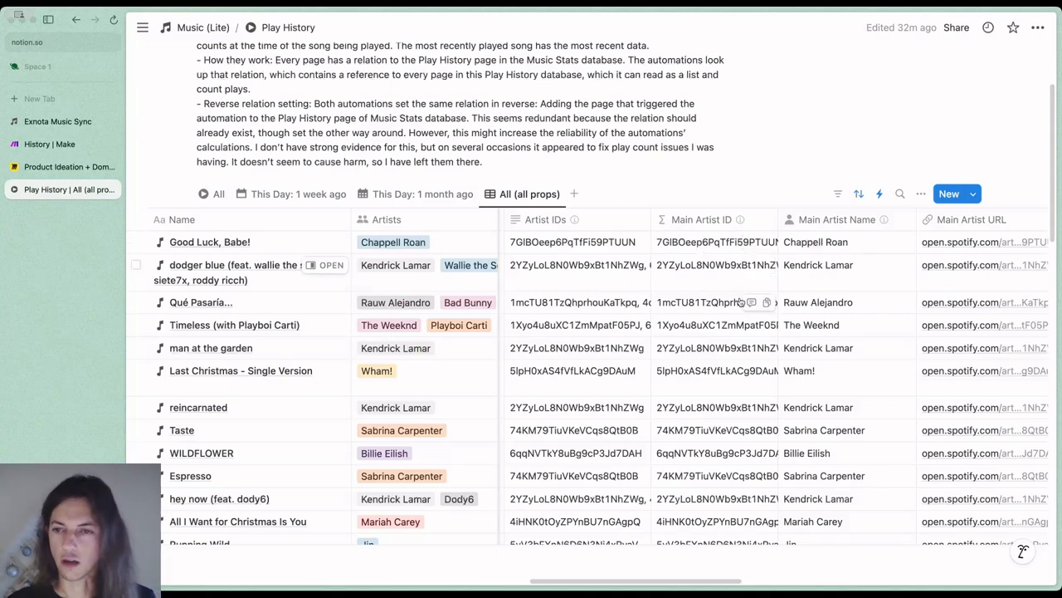
scroll(746, 303, right, 3)
scroll(751, 306, right, 7)
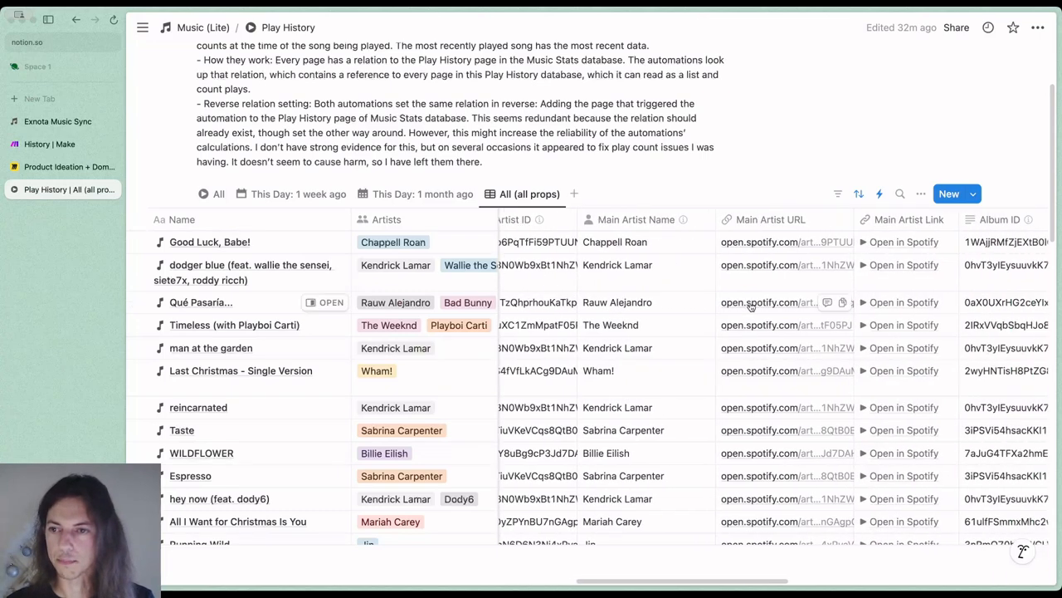
scroll(745, 309, right, 2)
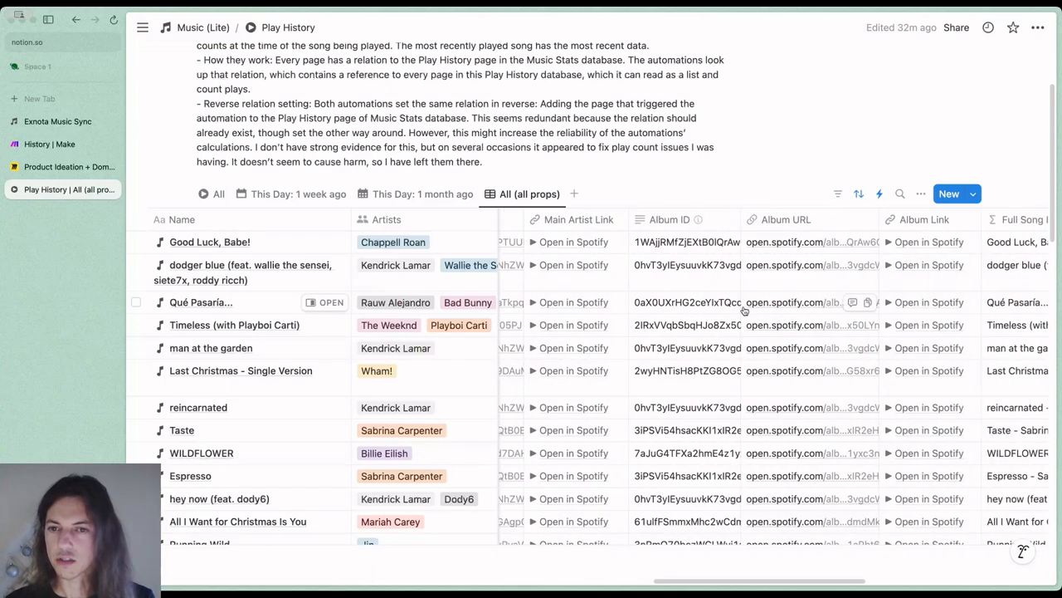
Examine the Full Song Name, Music Stats relation and the song and main artist play count columns
scroll(750, 301, right, 6)
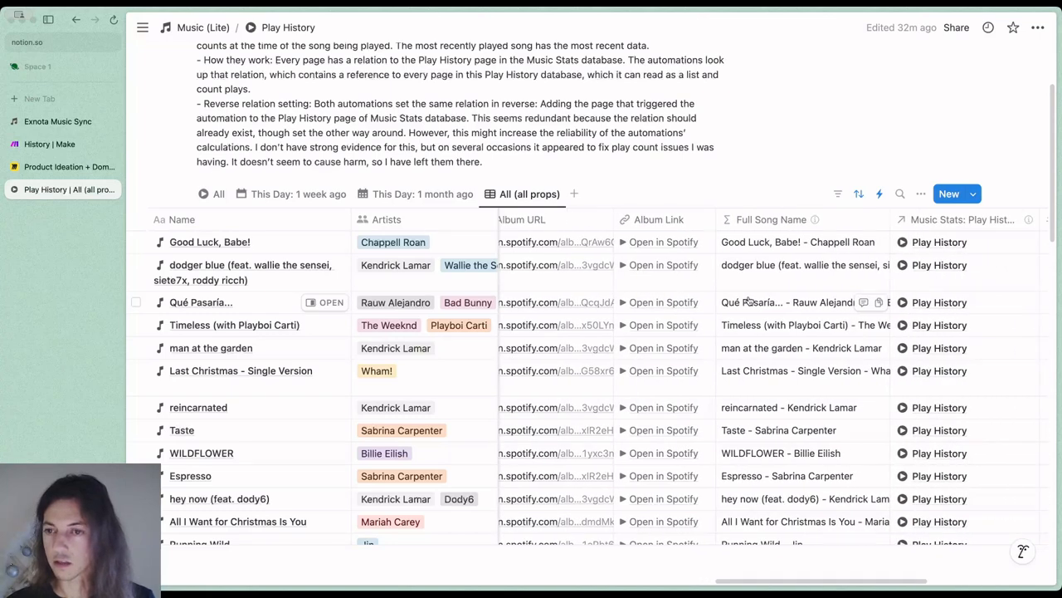
scroll(750, 300, right, 4)
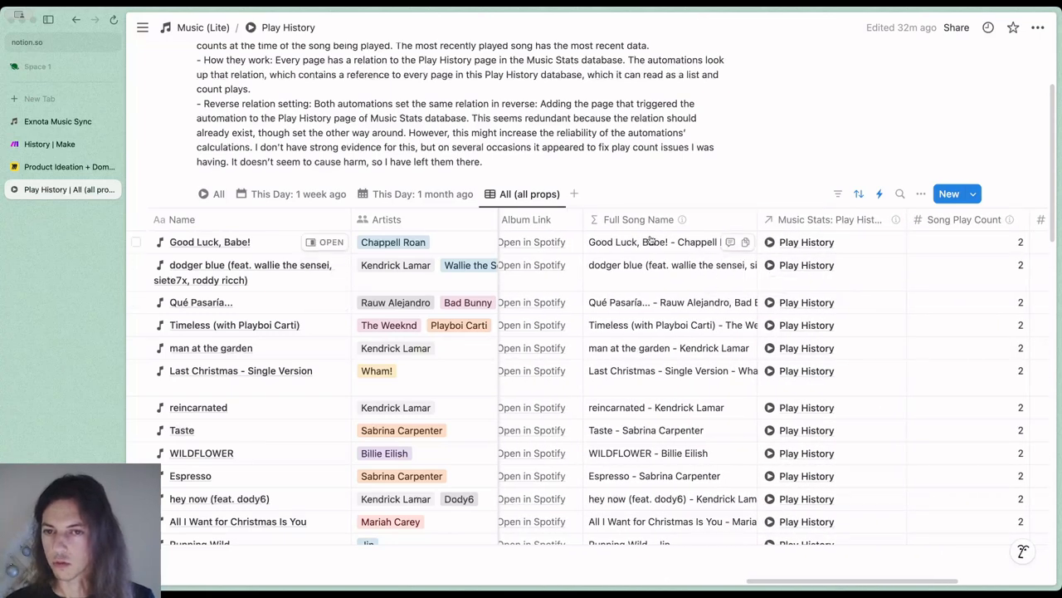
scroll(695, 263, right, 4)
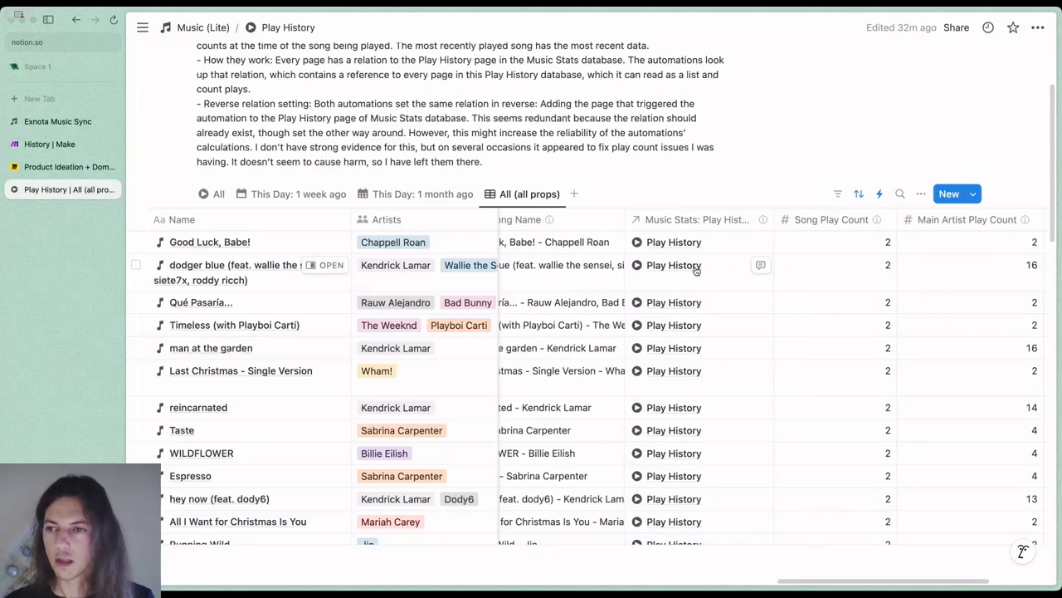
scroll(693, 270, right, 2)
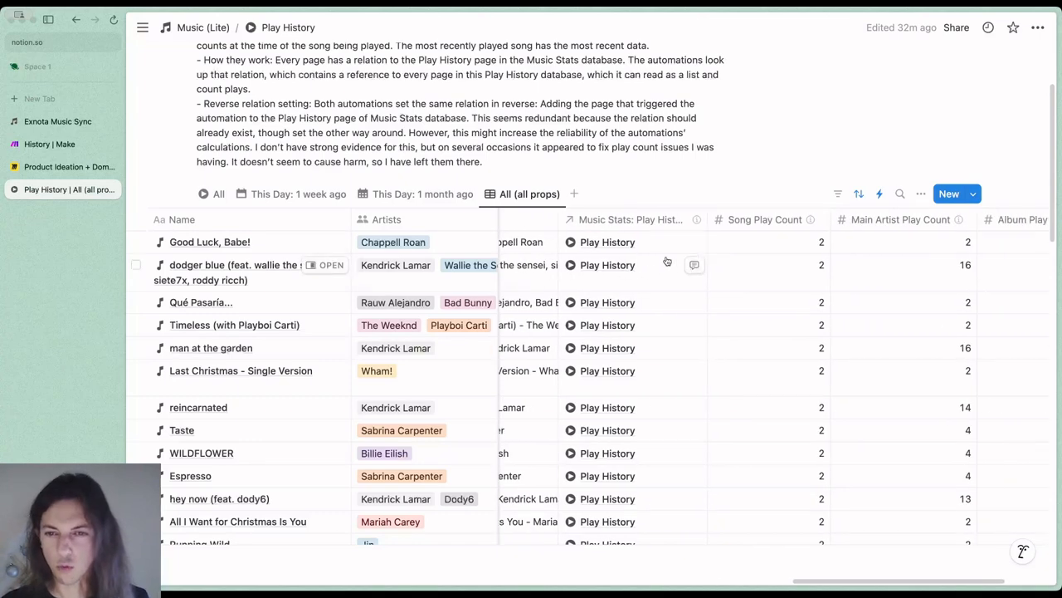
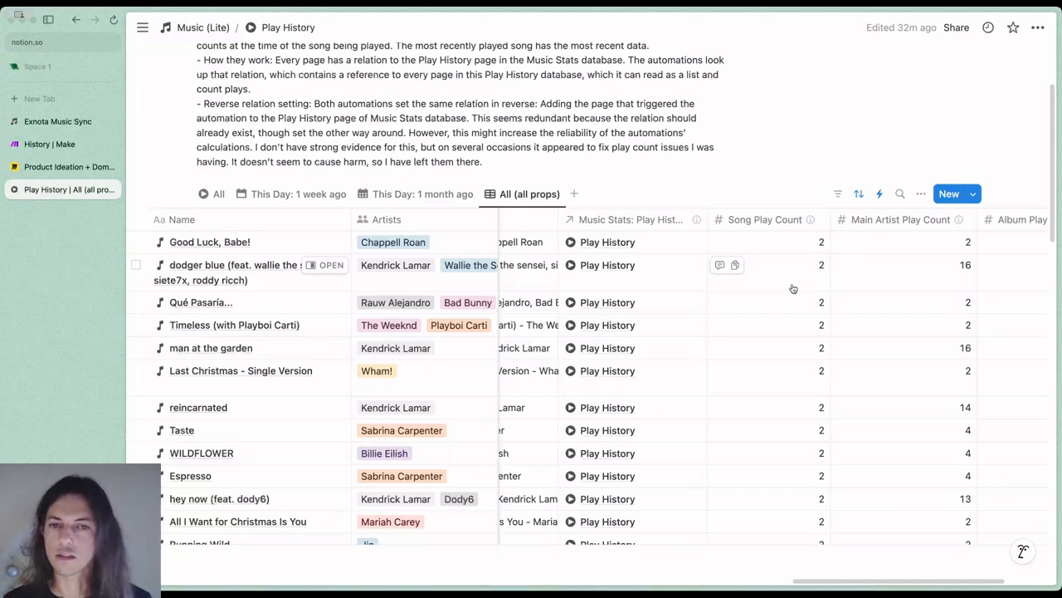
Examine the play count columns up to Album Play Count and return to the Music (Lite) dashboard
scroll(793, 289, right, 2)
scroll(792, 288, right, 3)
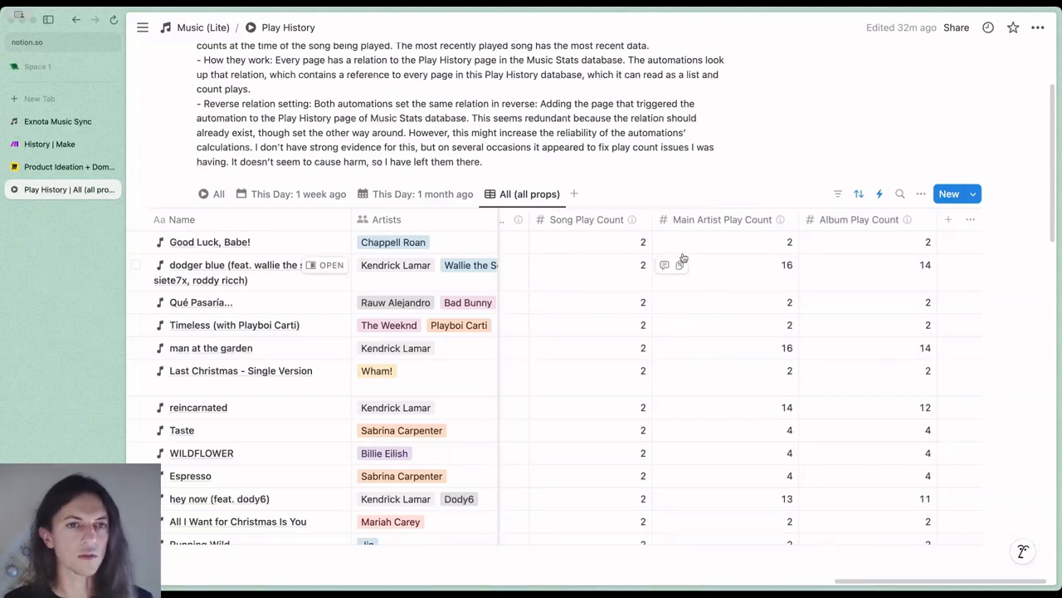
click(219, 29)
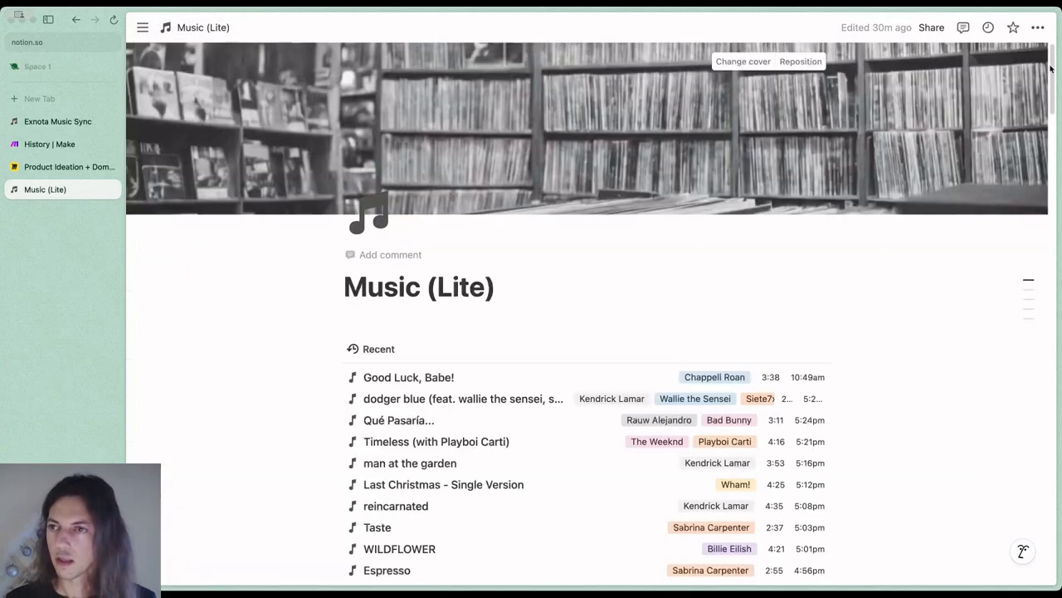
Open the Music Stats database from the dashboard's Databases section and read its description
scroll(1057, 321, down, 15)
scroll(863, 417, down, 5)
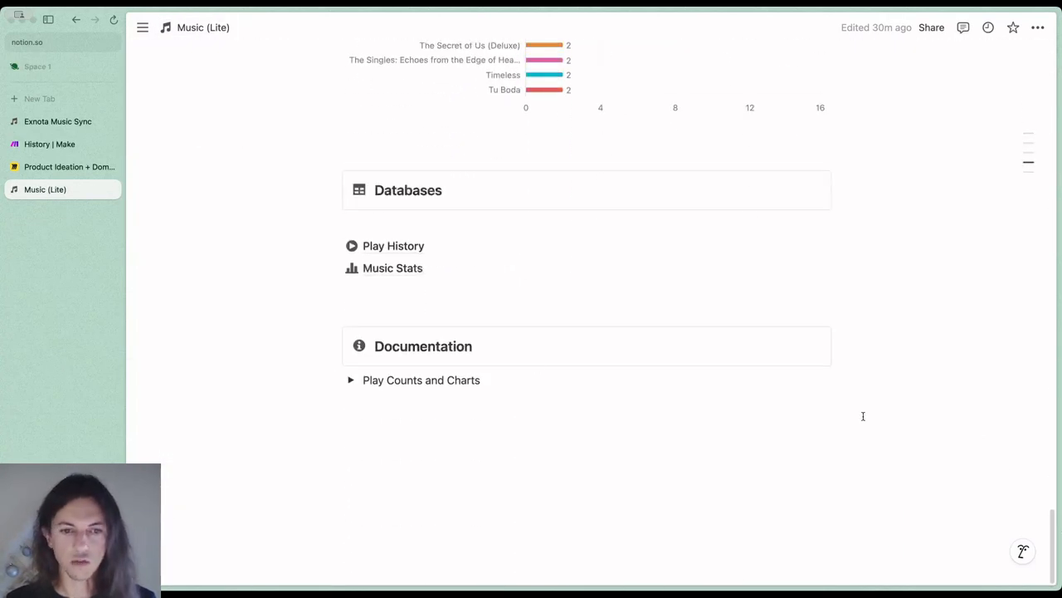
click(415, 275)
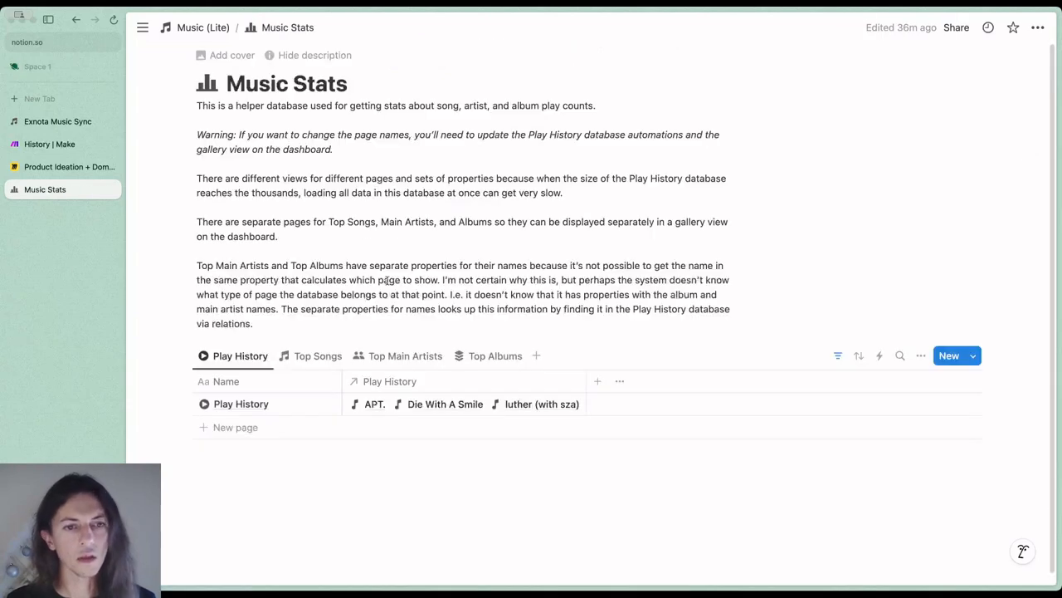
scroll(415, 272, down, 1)
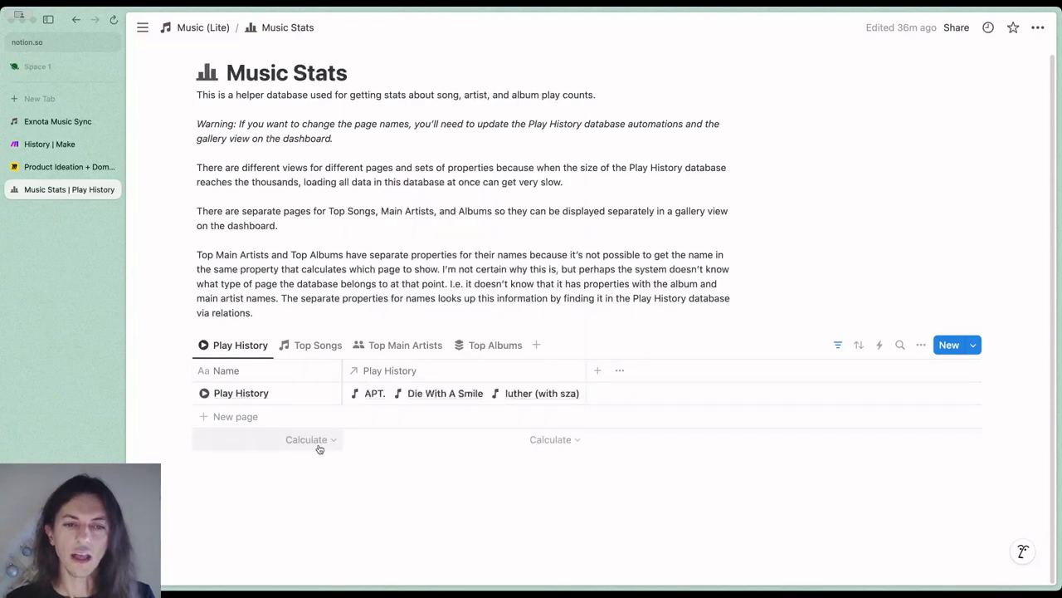
View the Top Songs and Top Main Artists views of Music Stats and return to its Play History view
click(316, 345)
click(407, 355)
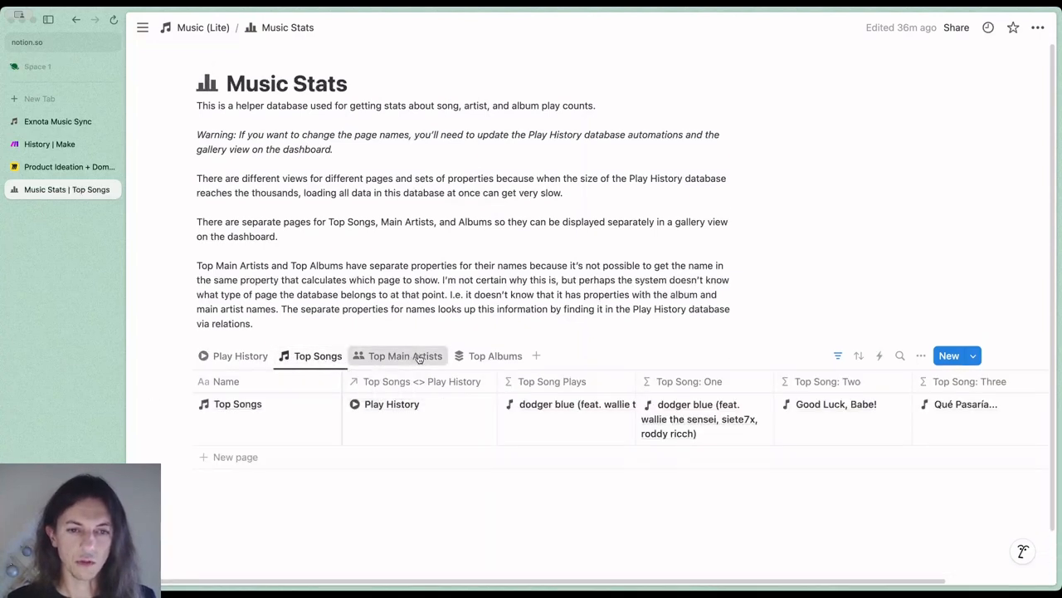
click(239, 355)
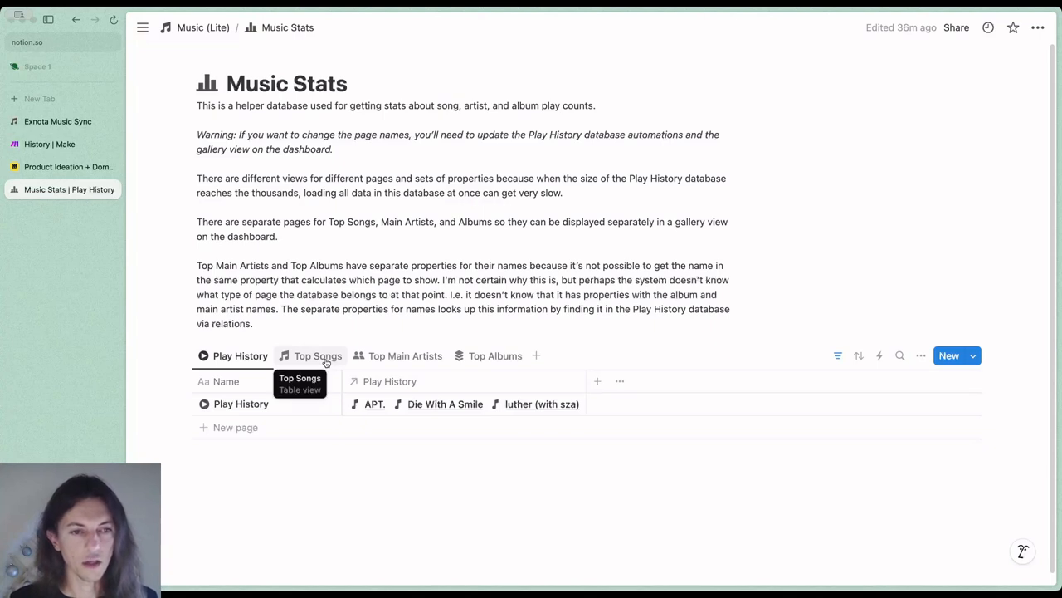
Return to the Music (Lite) dashboard and open the Play History database from its Databases section
click(203, 27)
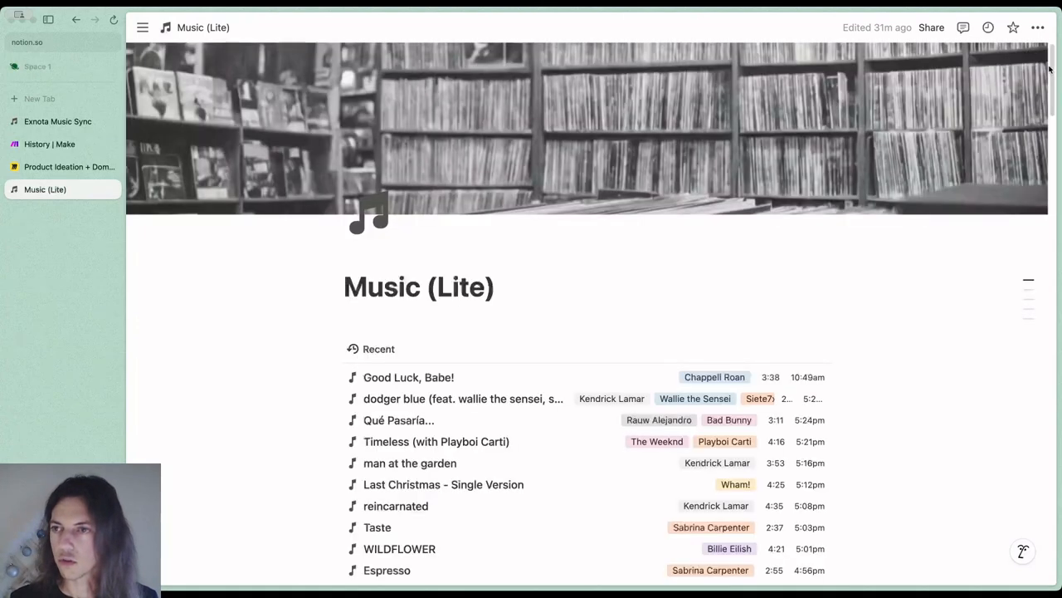
drag(1049, 68, 1046, 557)
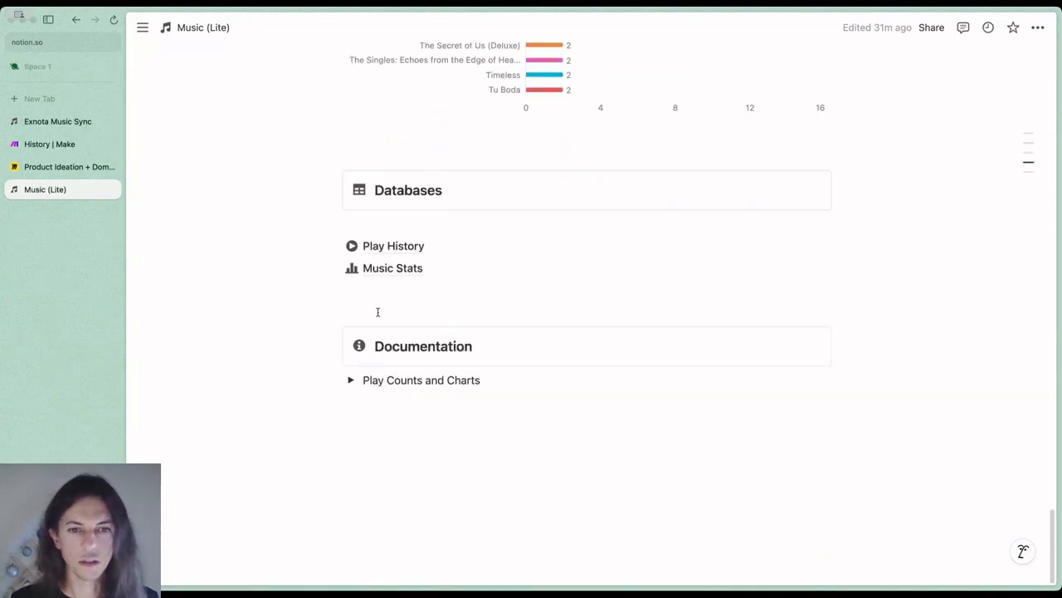
click(388, 246)
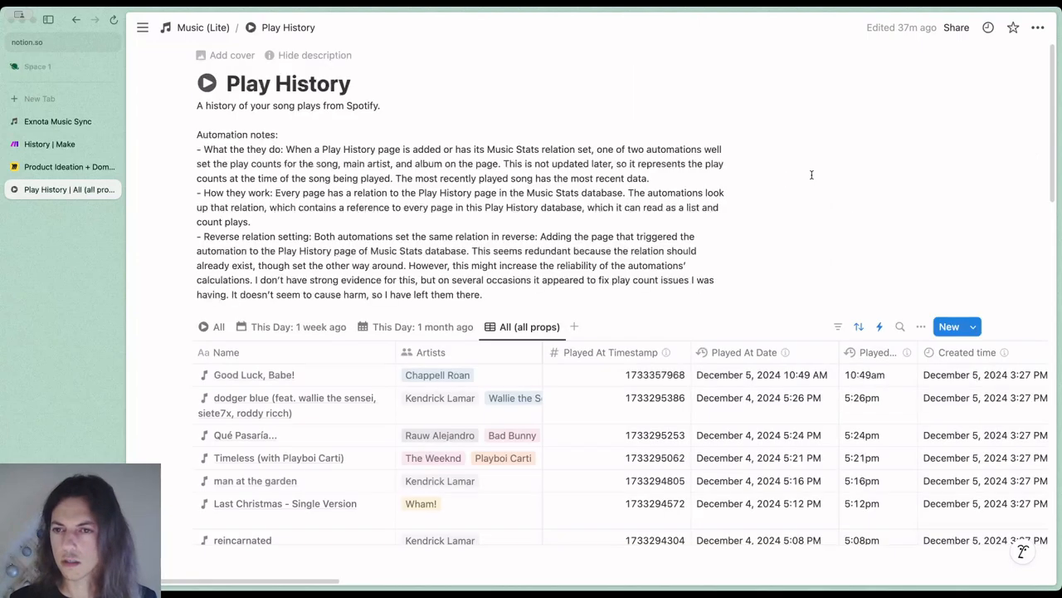
Open the Play History automations list and examine both Calculate Counts automations alongside the Music Stats relation column
click(881, 326)
scroll(945, 414, down, 3)
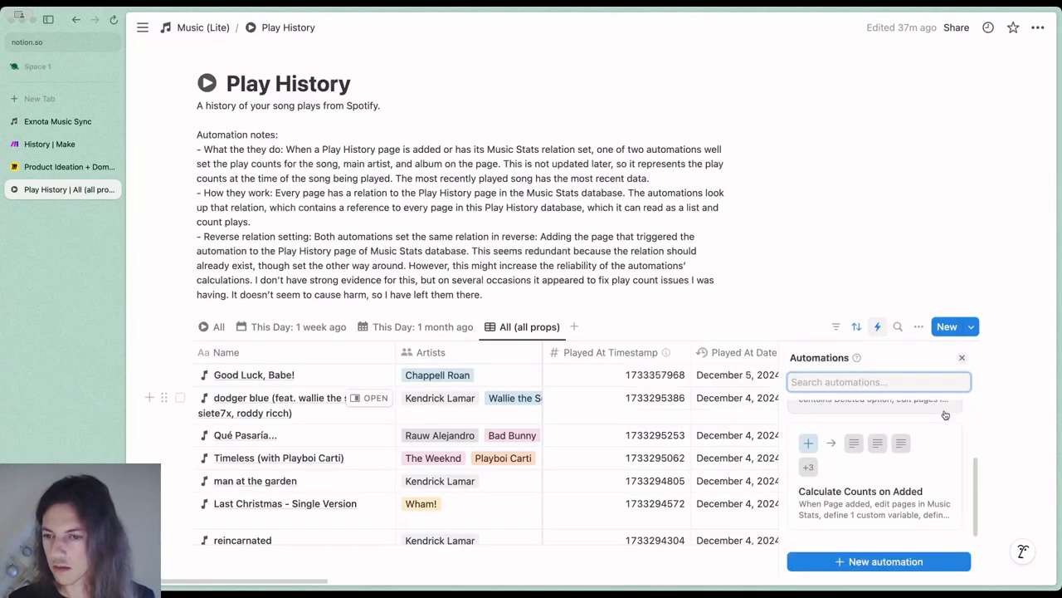
scroll(942, 440, down, 2)
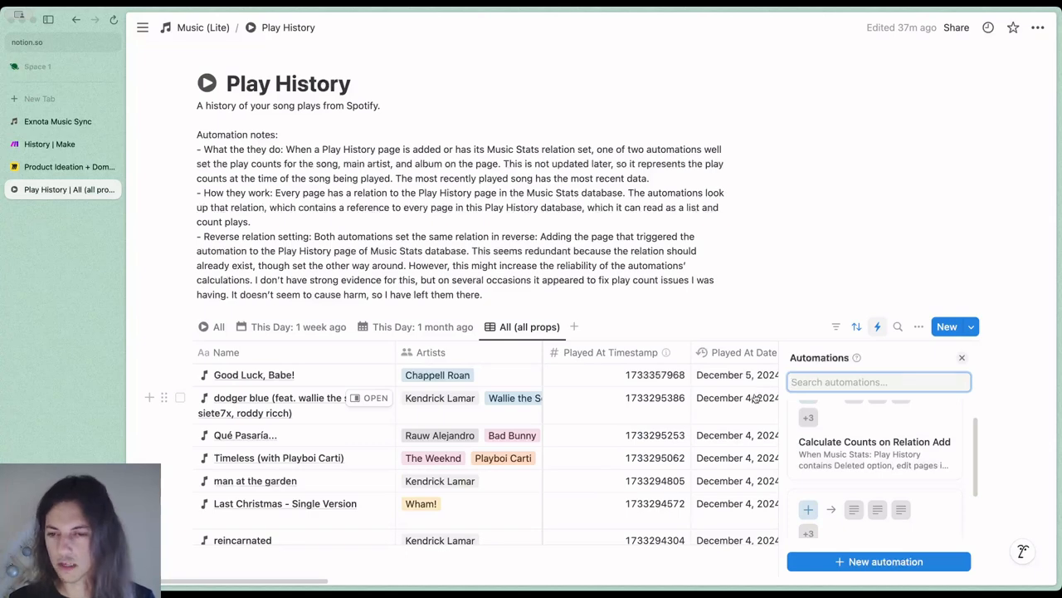
scroll(755, 399, right, 10)
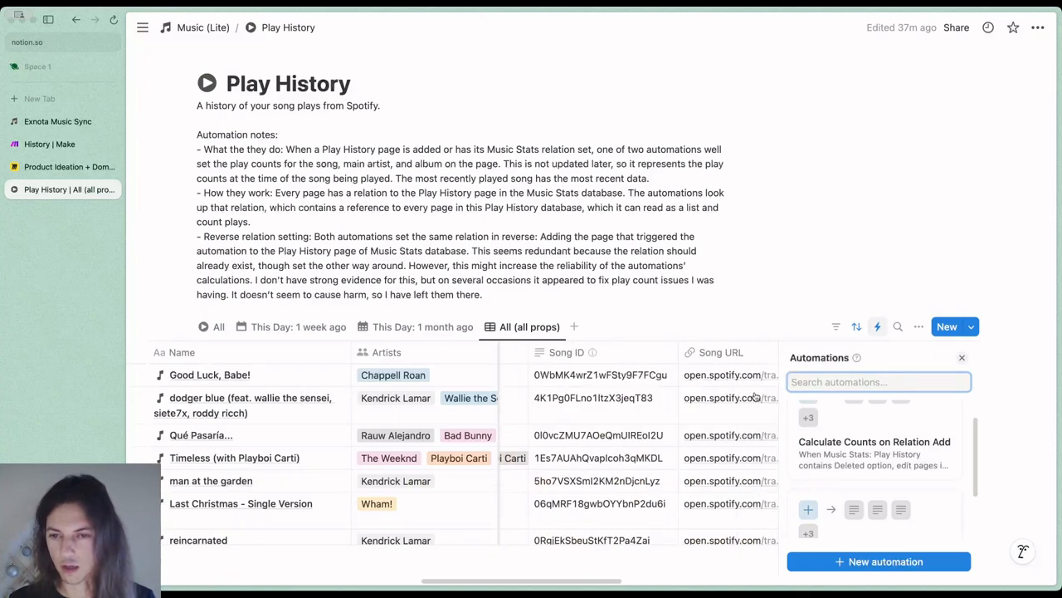
scroll(755, 397, right, 10)
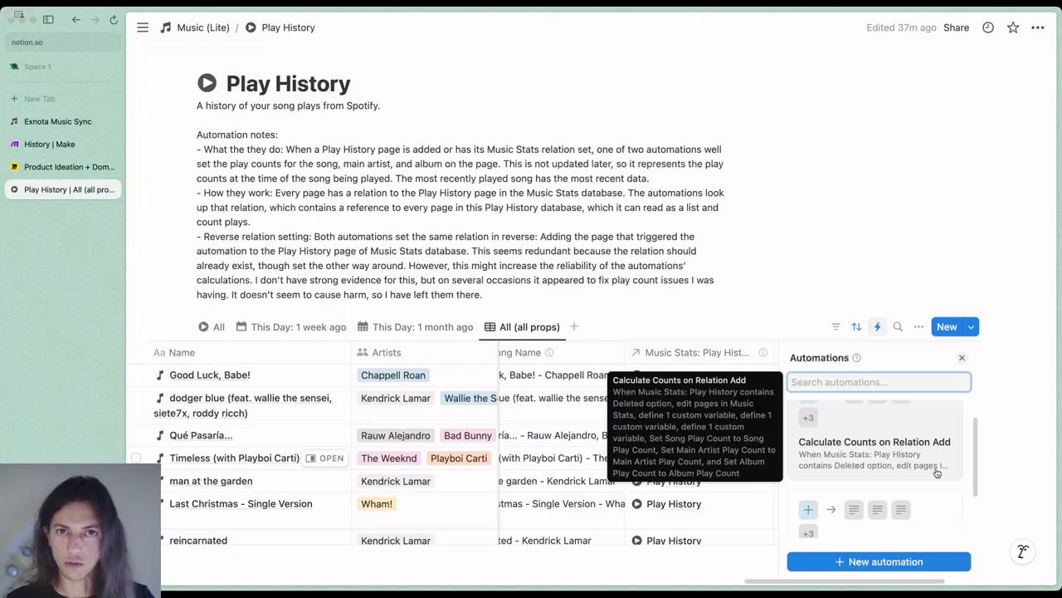
scroll(937, 472, down, 1)
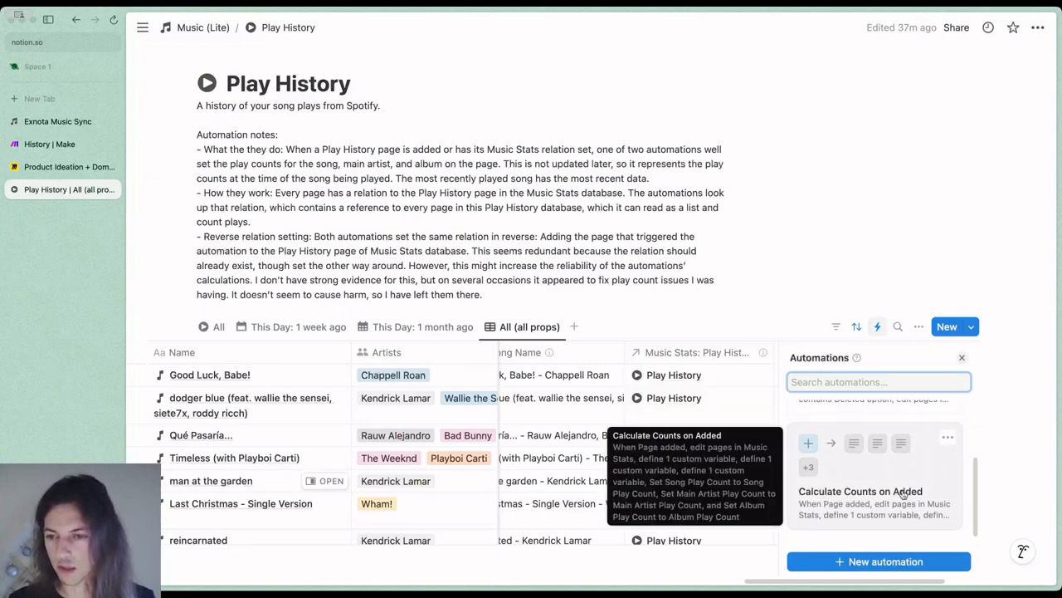
Open the Calculate Counts on Added automation and examine its trigger, the Music Stats edit action and the first variable definition
click(904, 493)
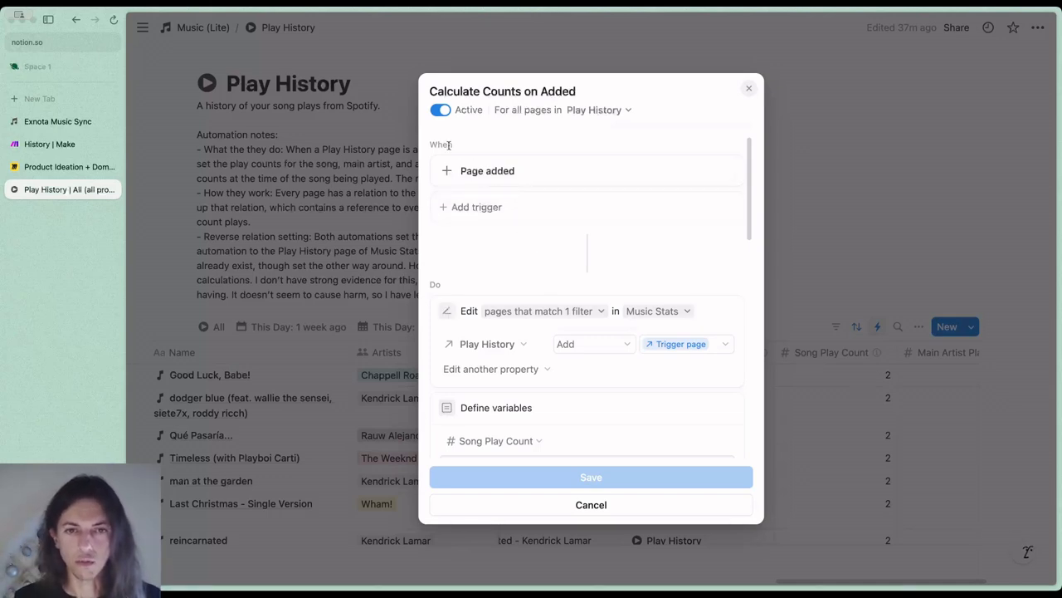
scroll(573, 306, down, 2)
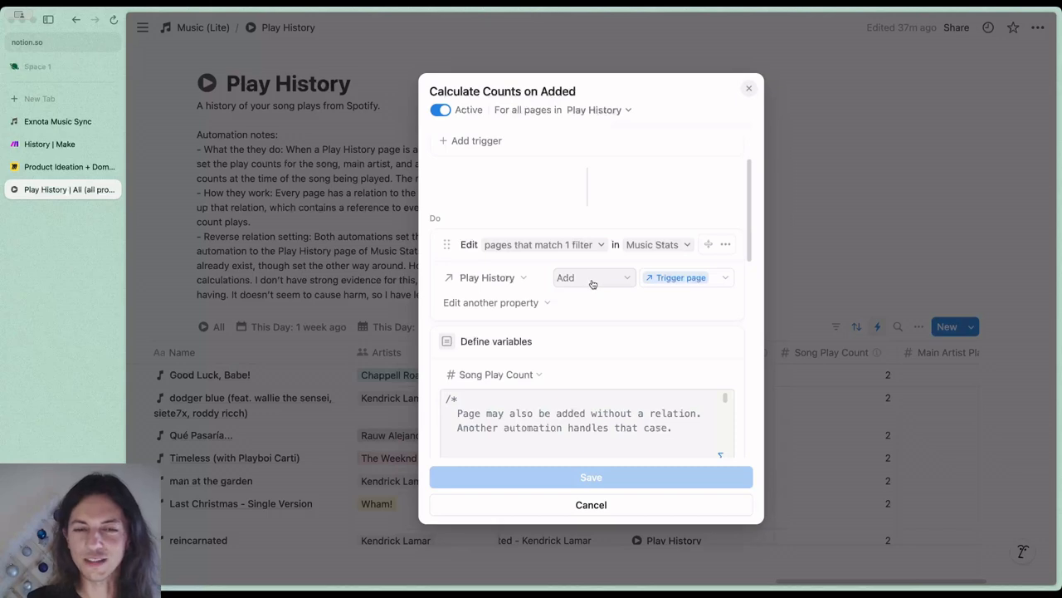
scroll(589, 285, down, 2)
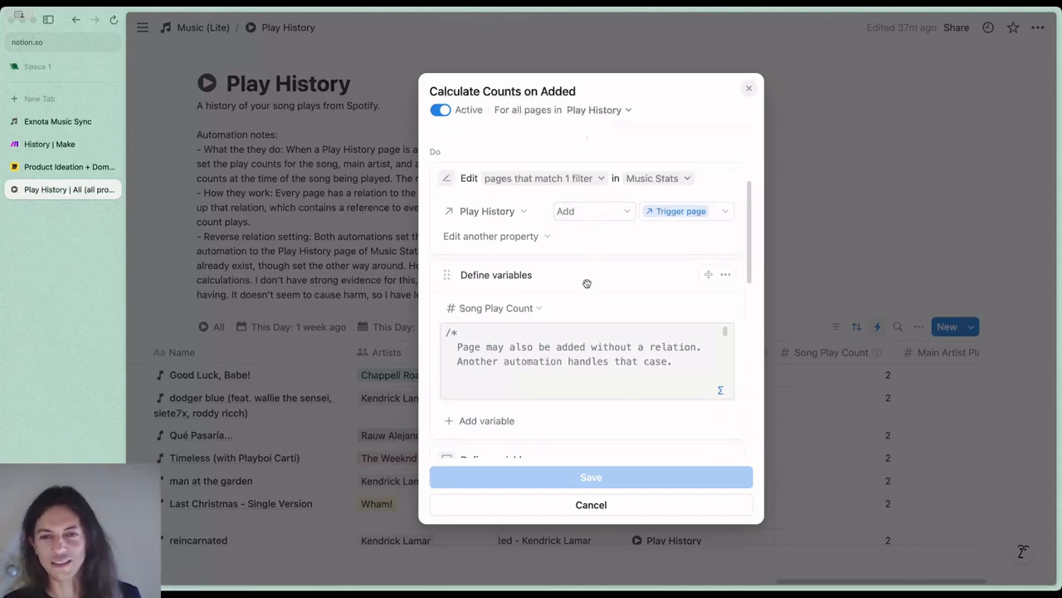
scroll(586, 283, down, 2)
scroll(587, 286, up, 2)
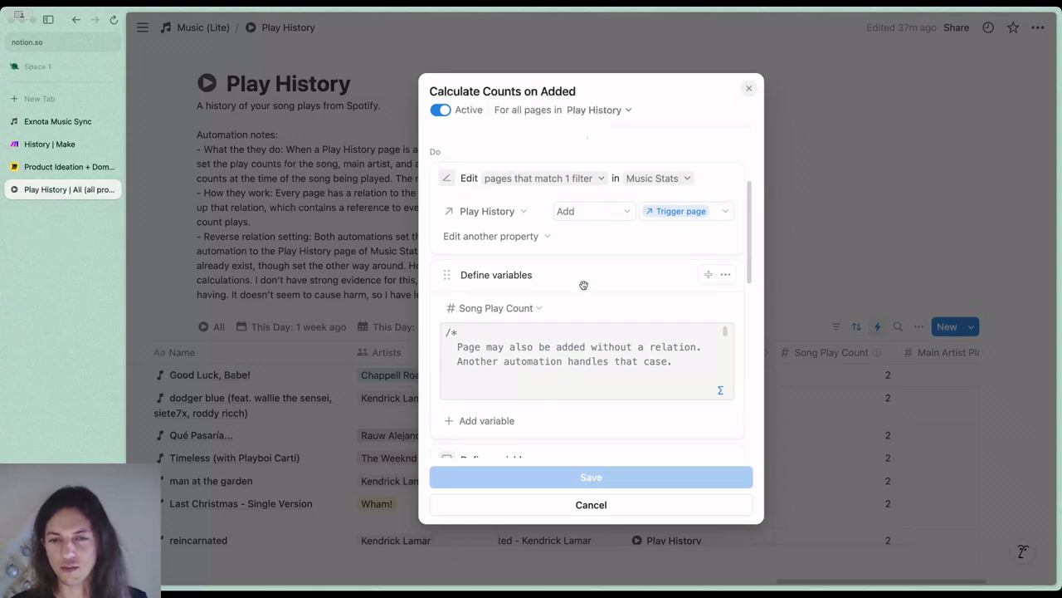
scroll(598, 320, down, 2)
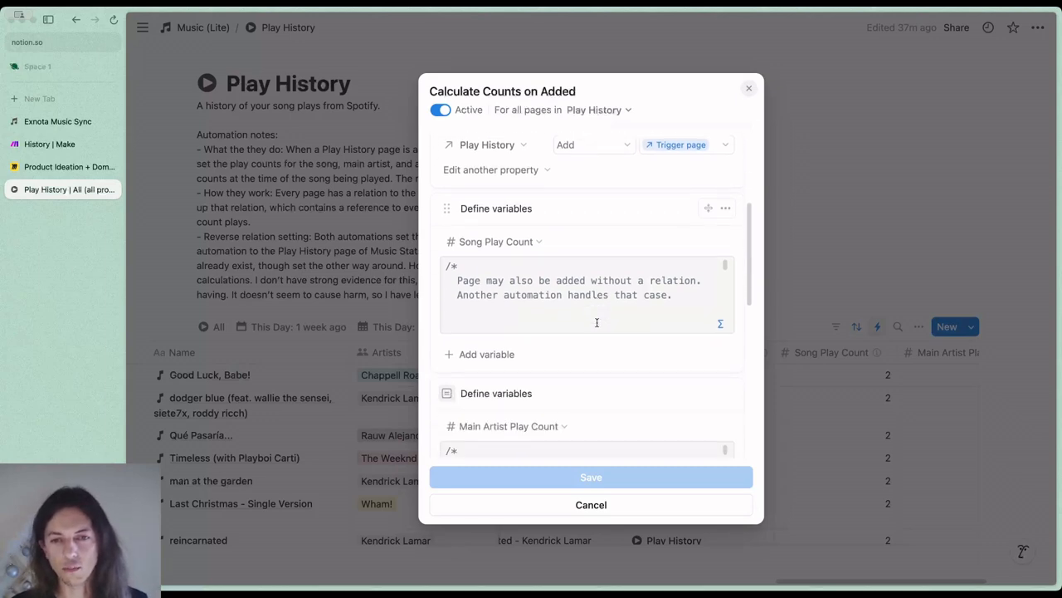
Open the Song Play Count variable's formula and highlight first() and the full Trigger page to Play History reference
click(637, 312)
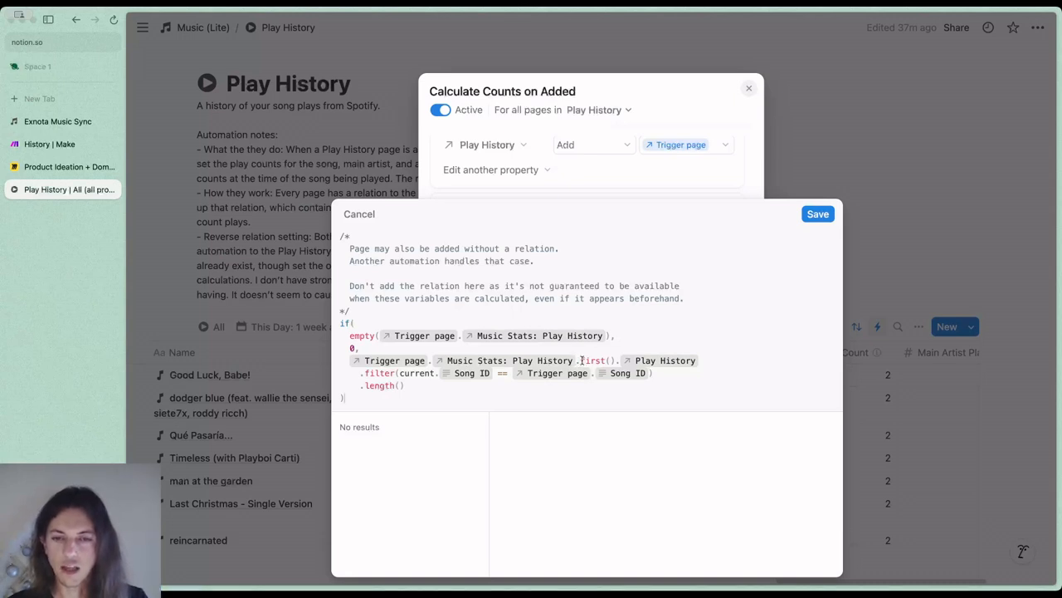
drag(582, 360, 612, 360)
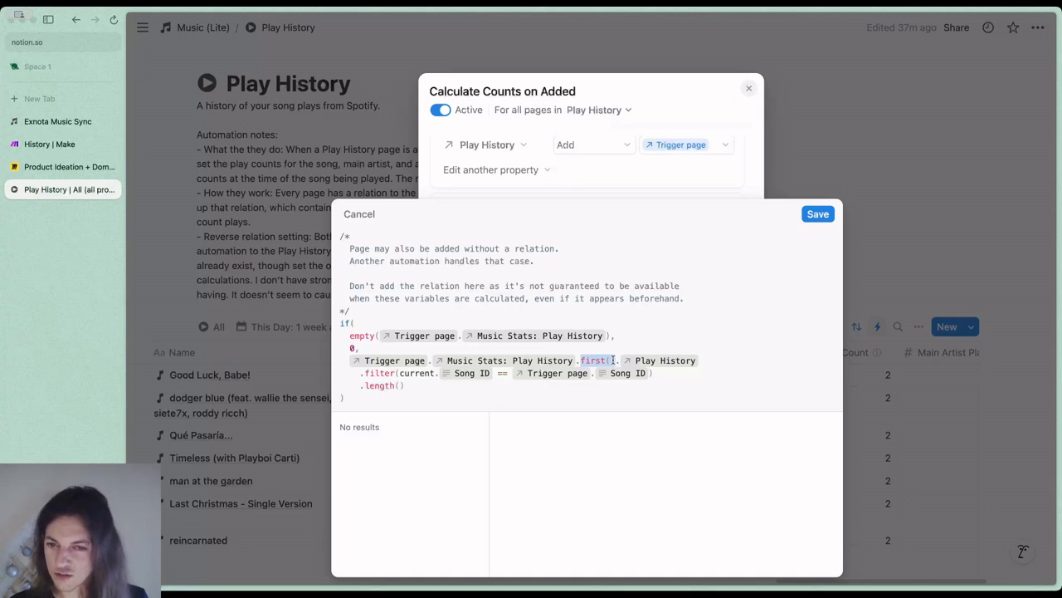
drag(613, 360, 617, 360)
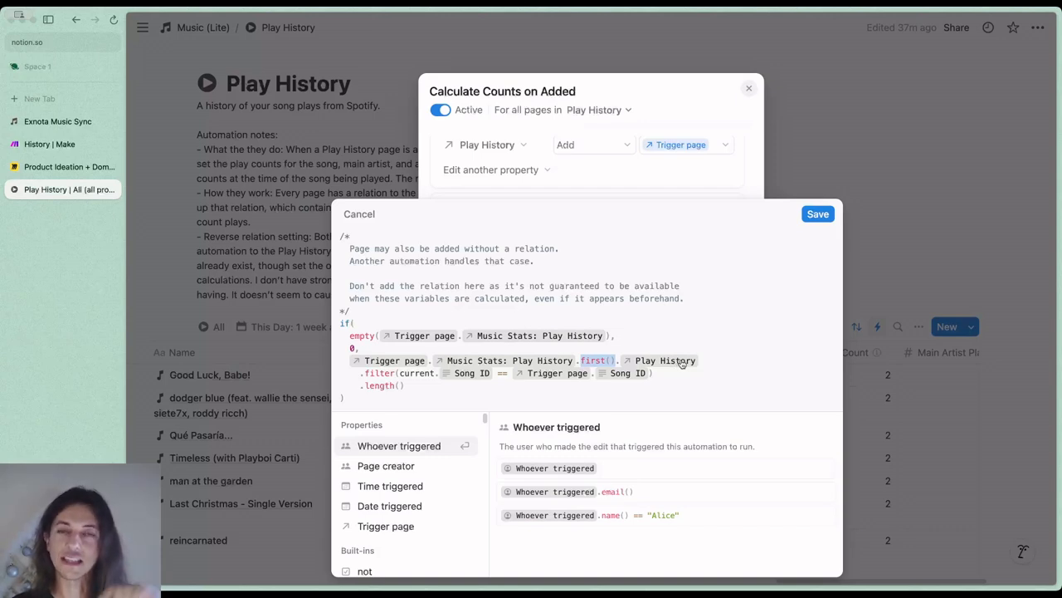
drag(699, 360, 347, 357)
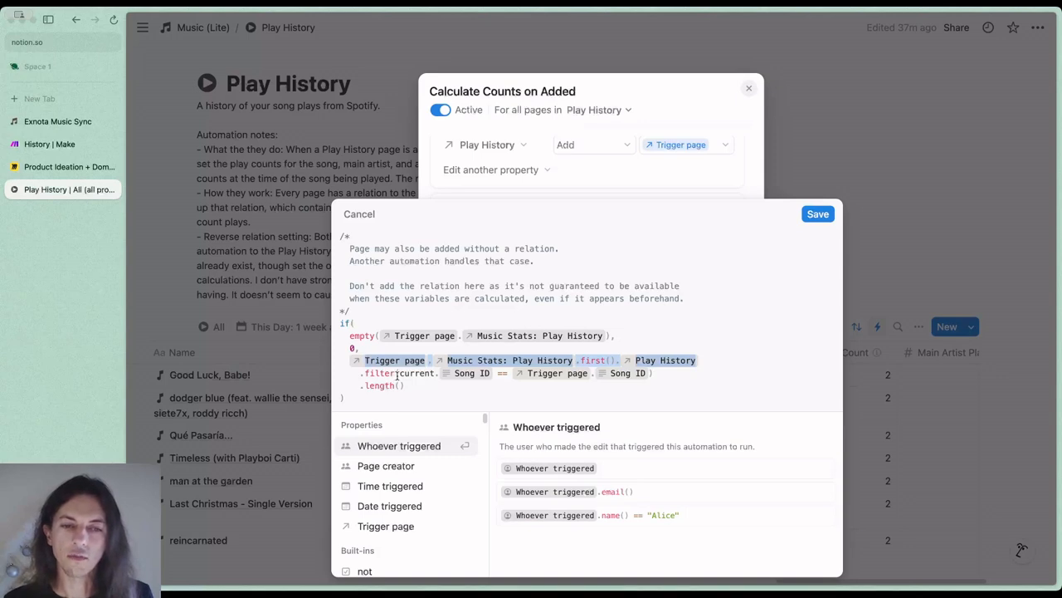
Highlight the formula's Song ID filter and length() parts, and close it without converting the variable to plain text
drag(399, 375, 656, 373)
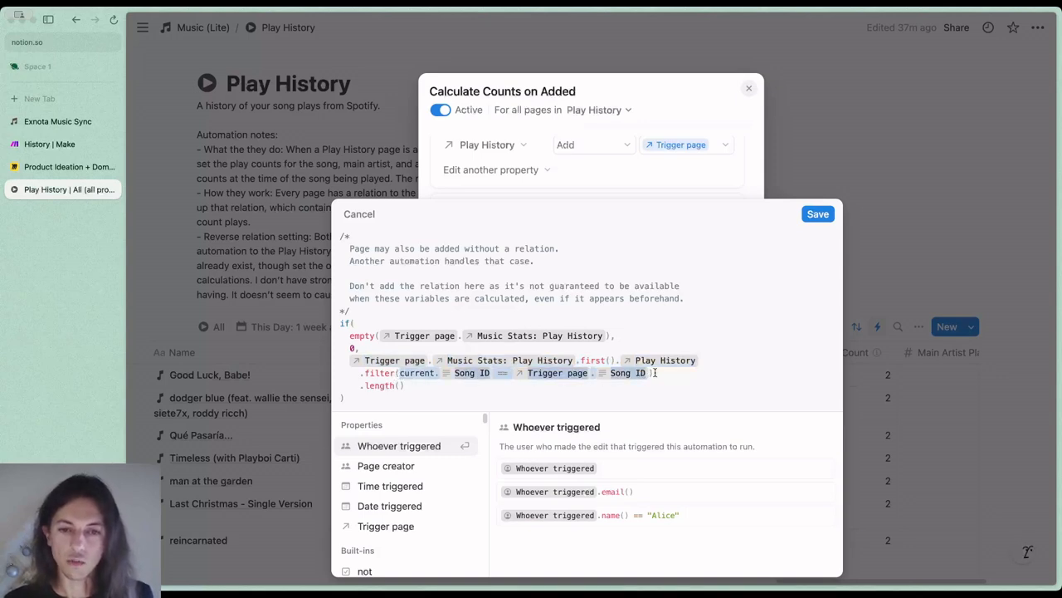
click(545, 378)
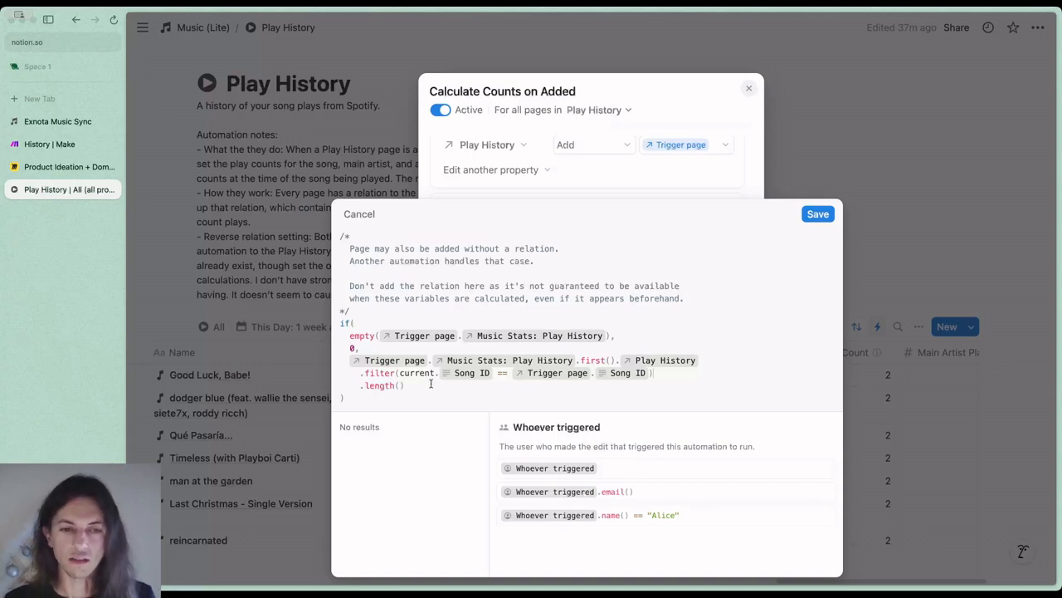
drag(651, 376, 361, 375)
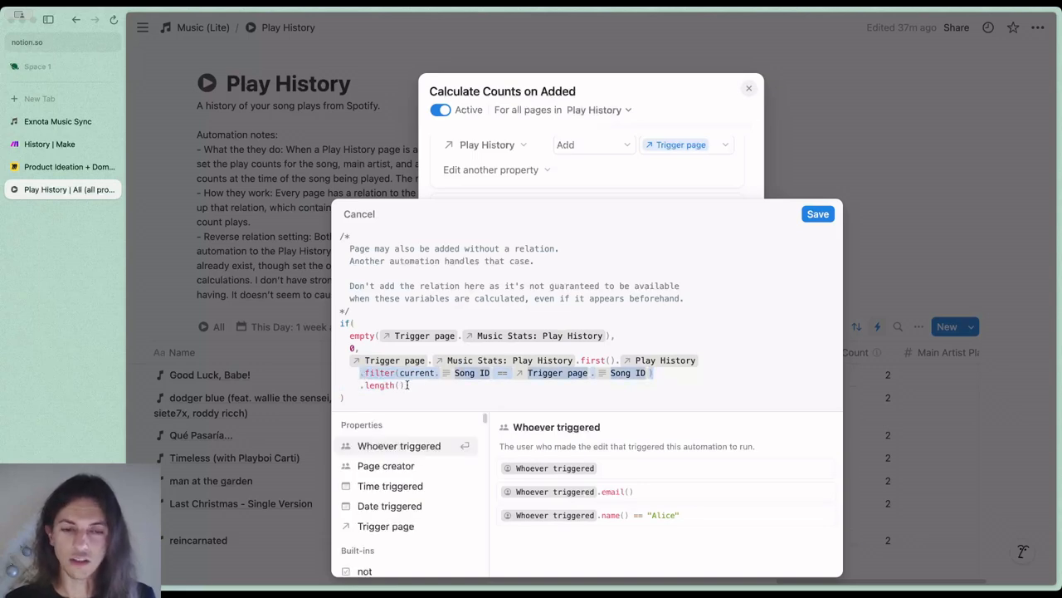
drag(408, 385, 658, 370)
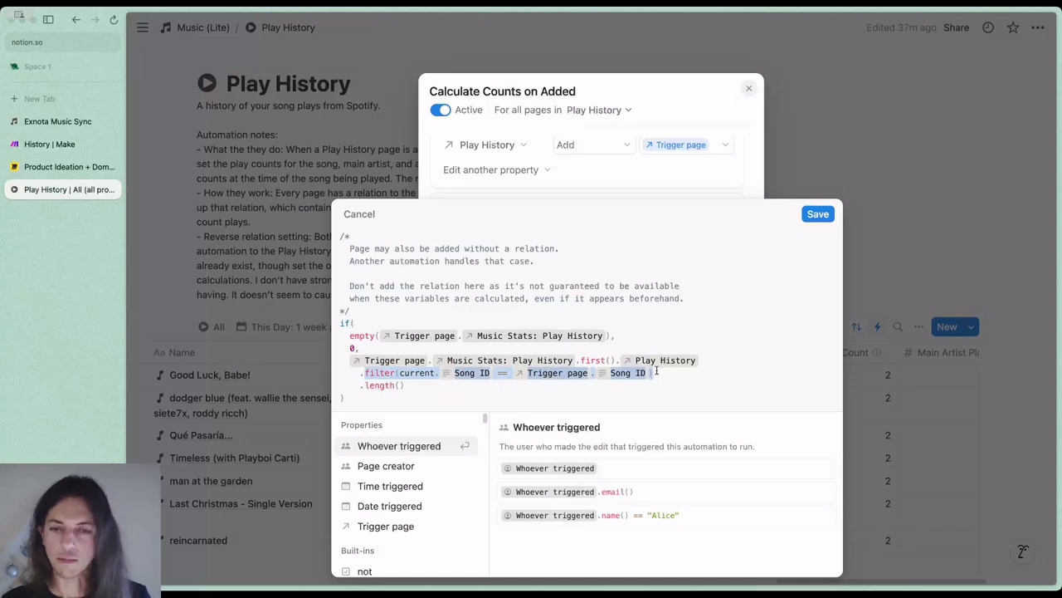
drag(409, 385, 364, 385)
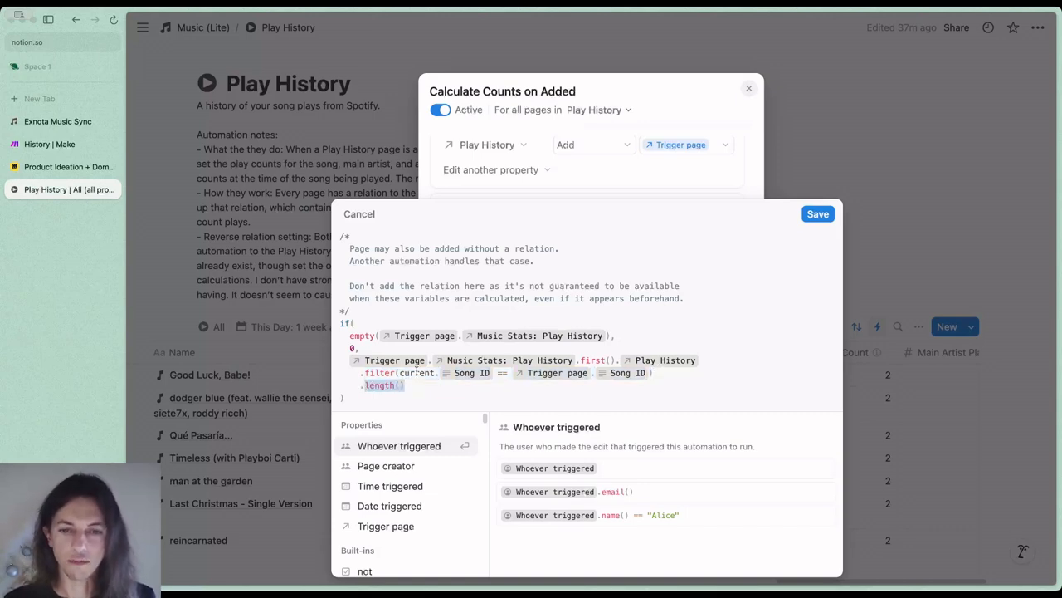
click(366, 218)
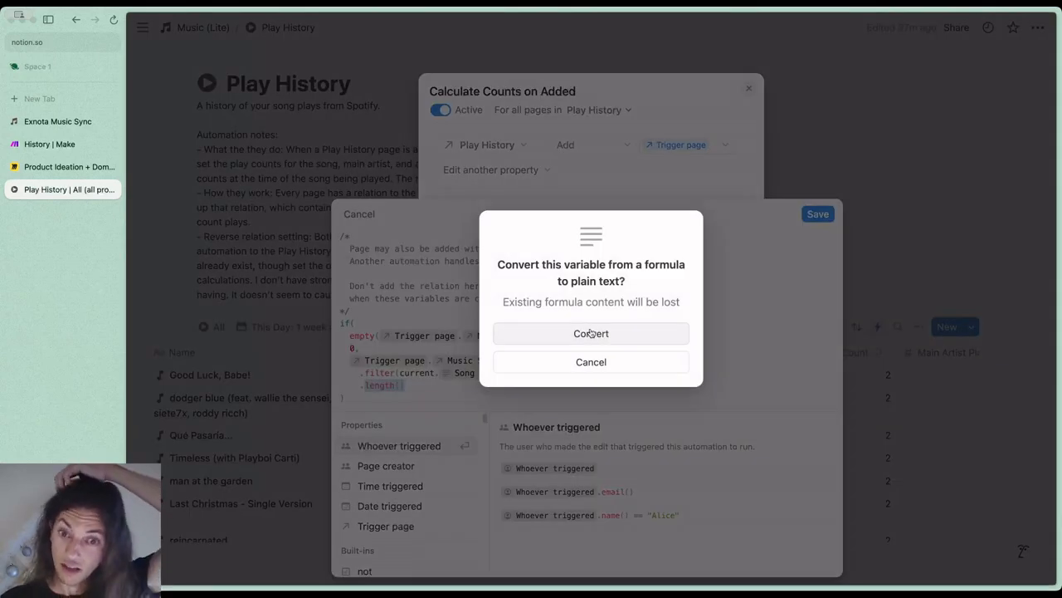
click(612, 361)
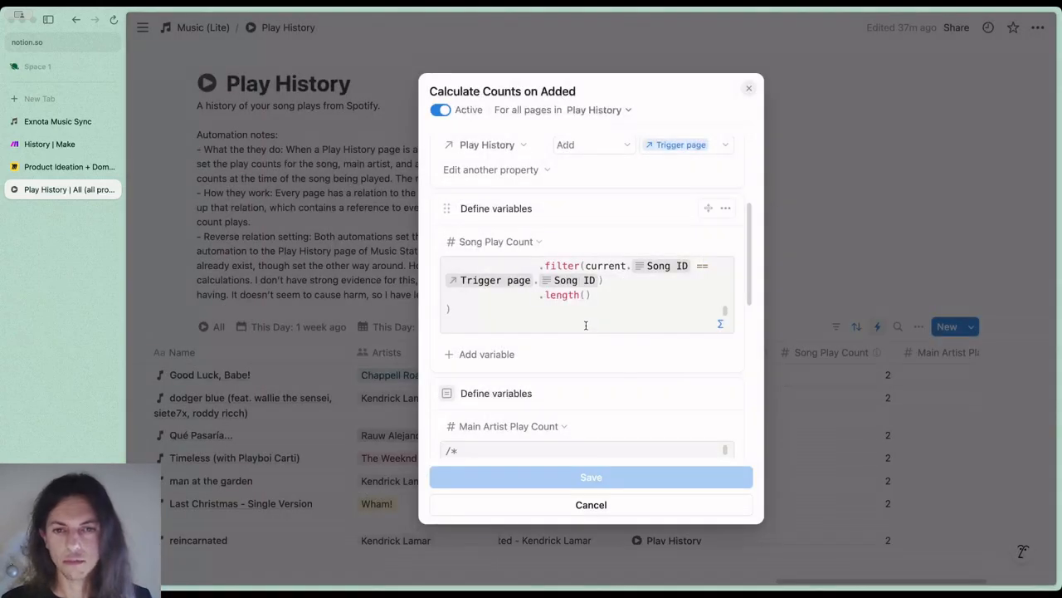
Examine the Main Artist and Album Play Count variables and the final actions that set the three play count properties
scroll(586, 332, down, 2)
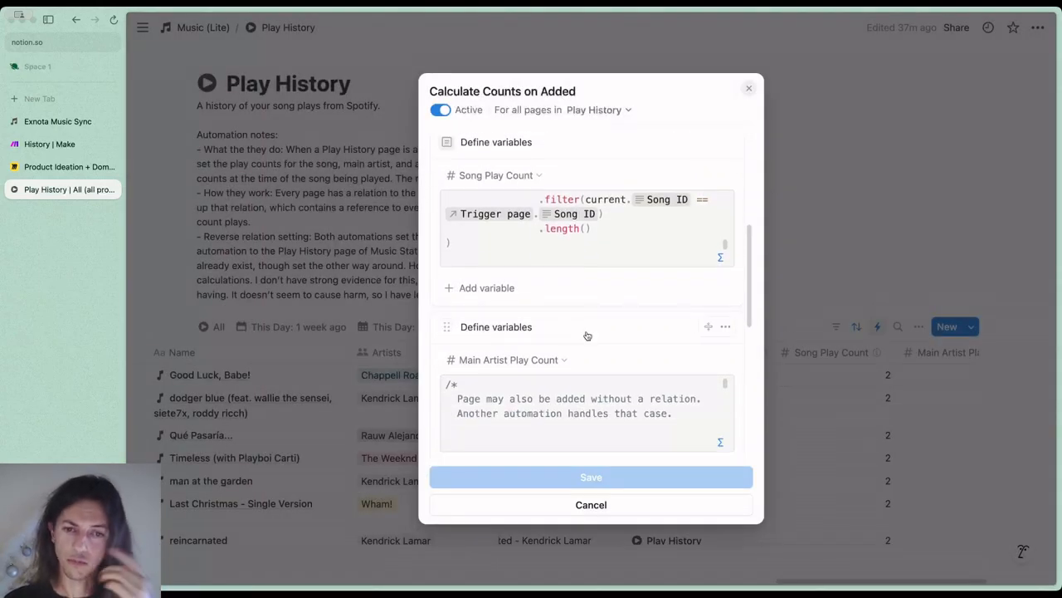
scroll(585, 333, down, 2)
scroll(585, 334, down, 2)
scroll(683, 403, down, 3)
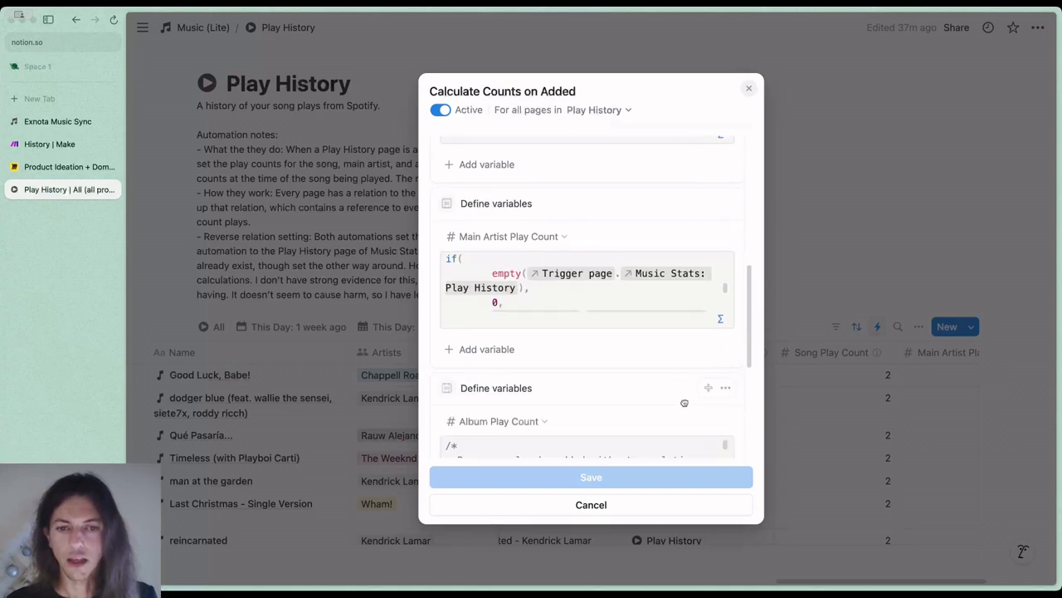
scroll(712, 441, down, 3)
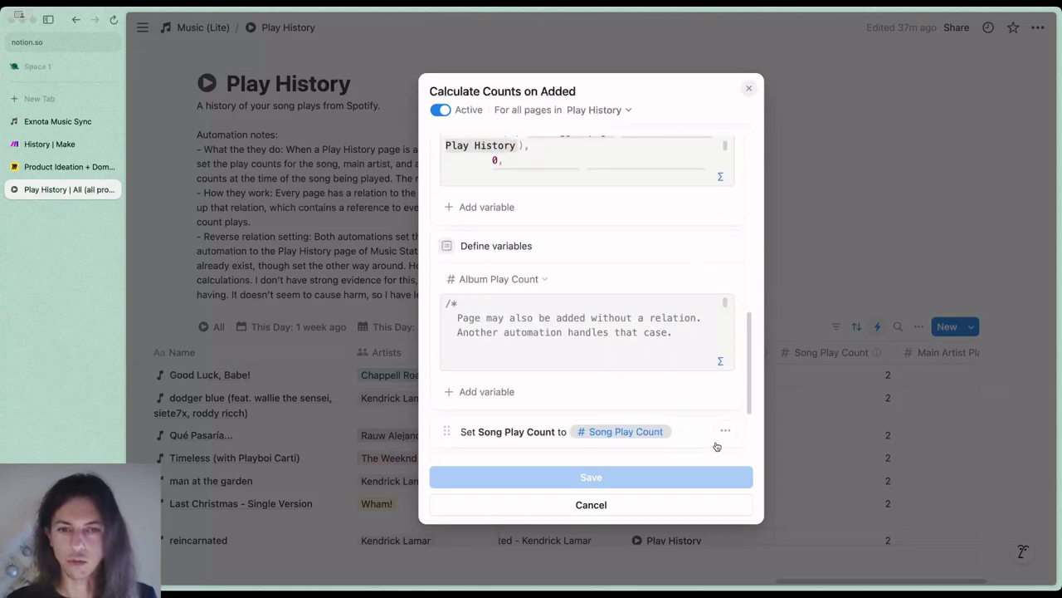
scroll(712, 442, down, 2)
scroll(712, 441, down, 2)
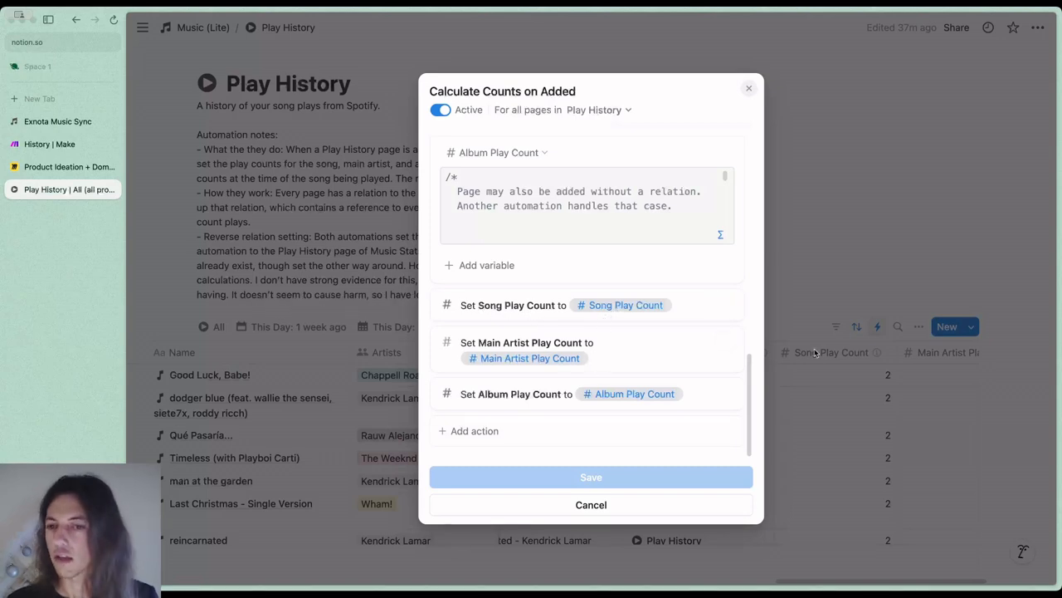
Close the automation and the automations list, return to Music (Lite), and open the Music Stats database
click(809, 291)
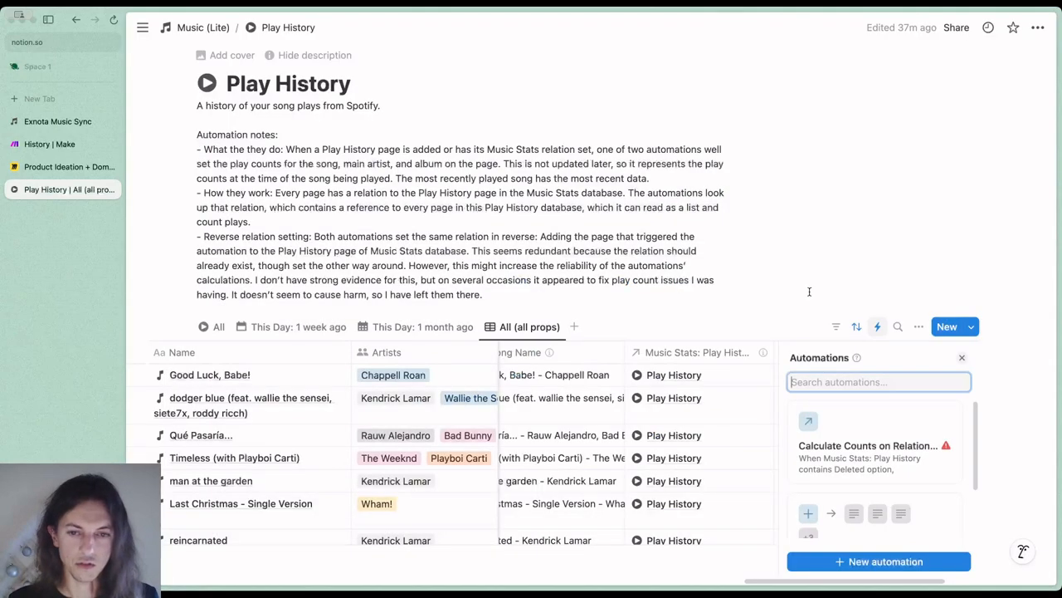
click(962, 358)
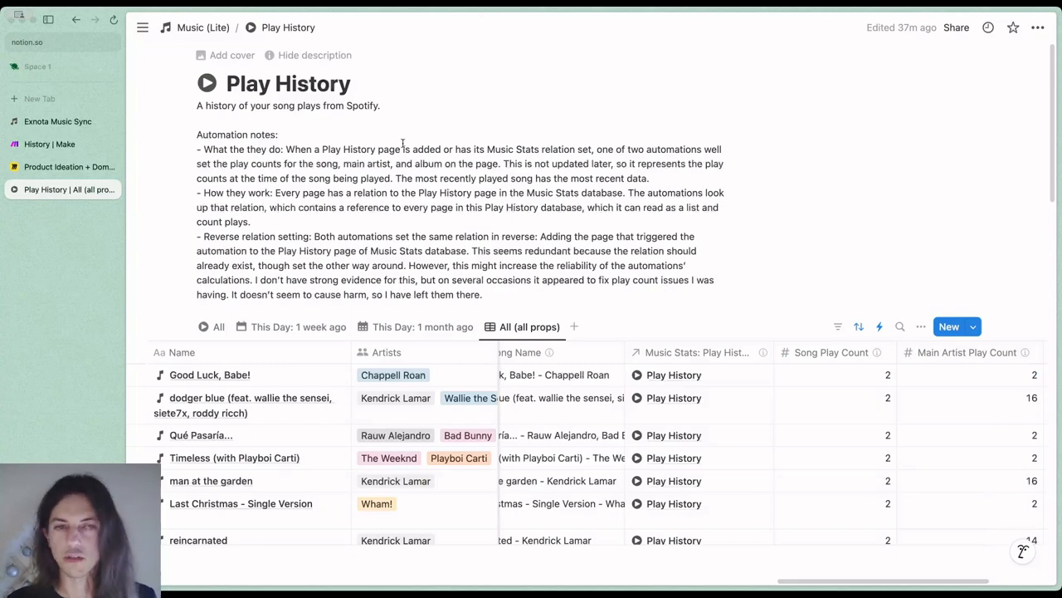
click(204, 28)
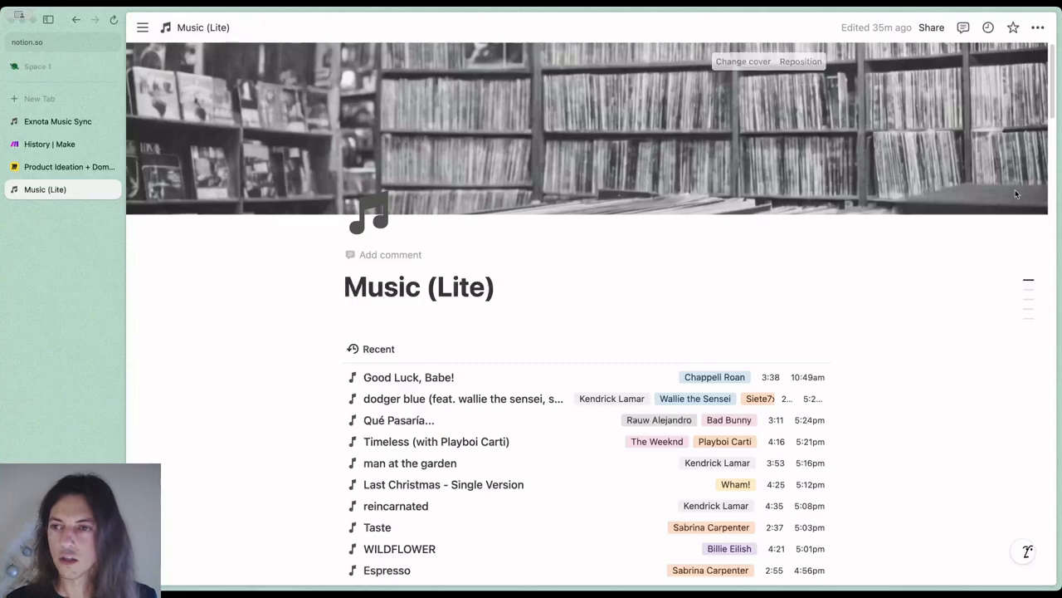
scroll(1051, 166, down, 3)
scroll(1051, 166, down, 15)
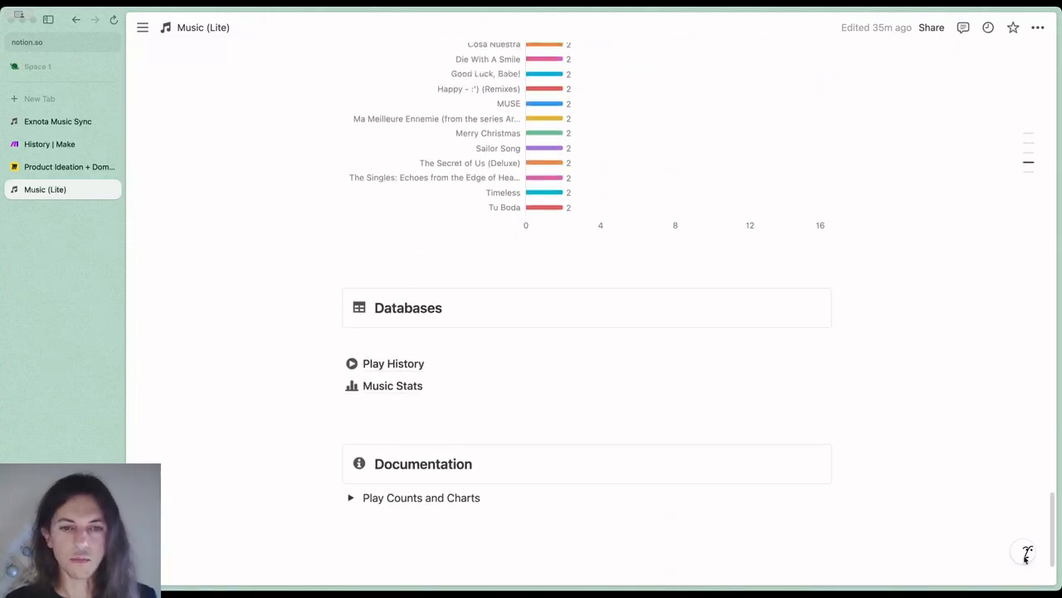
click(408, 313)
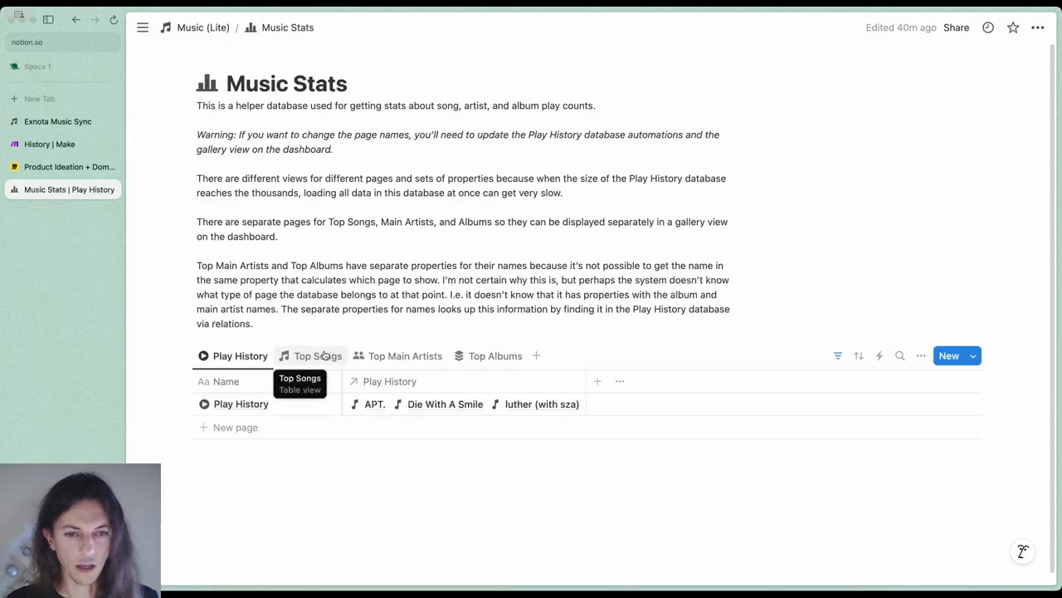
Compare the Play History and Top Songs views of the Music Stats database, finishing on Top Songs
click(324, 356)
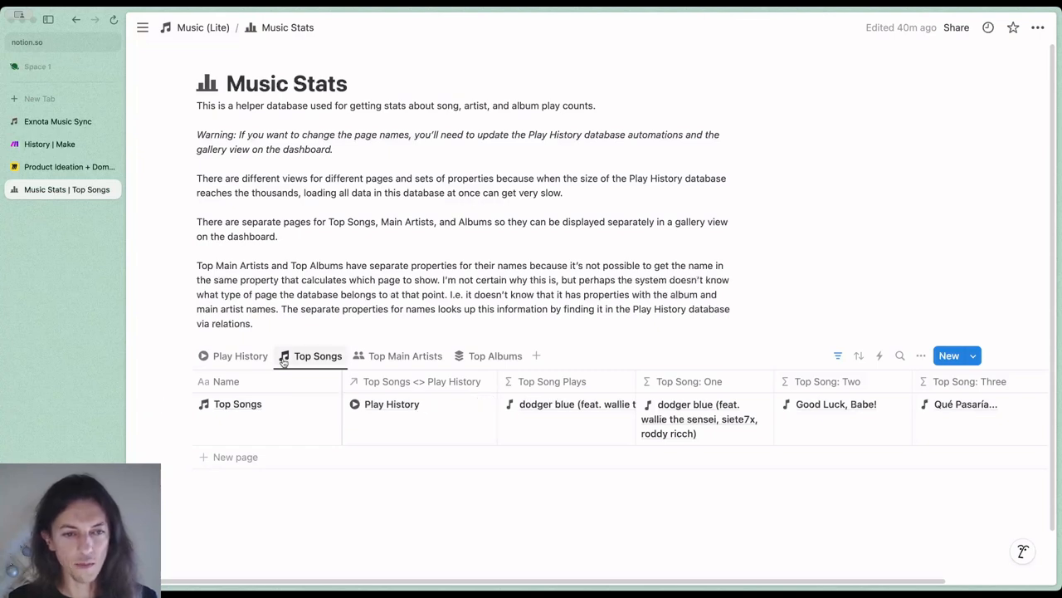
click(241, 355)
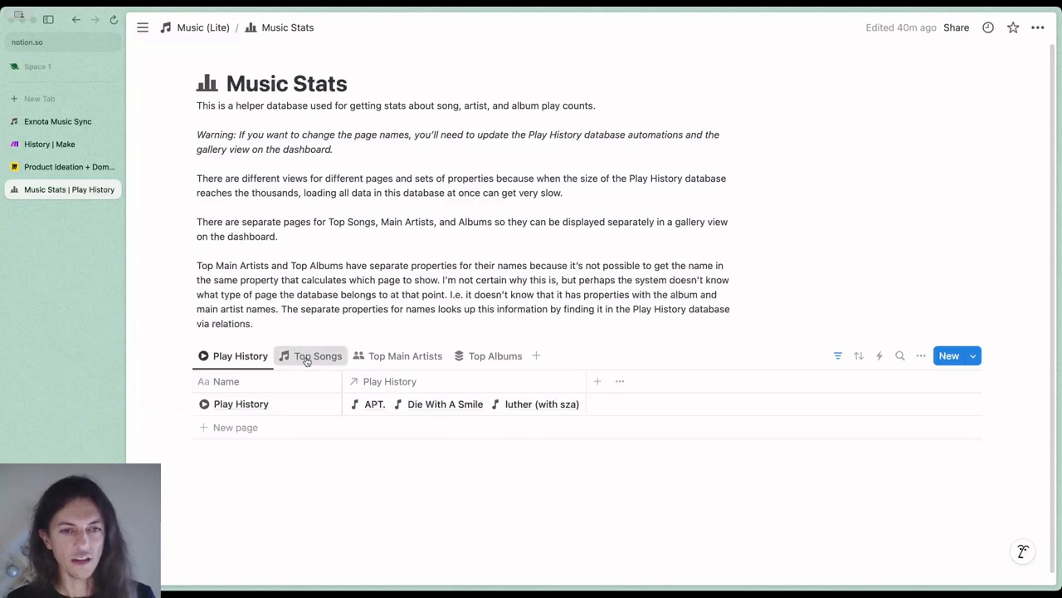
click(307, 357)
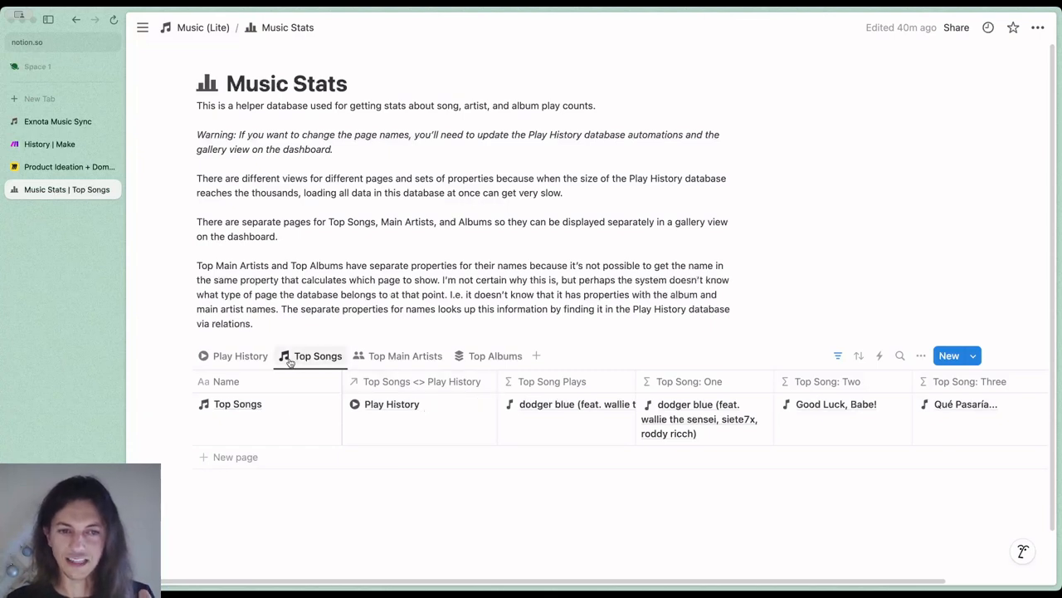
click(240, 355)
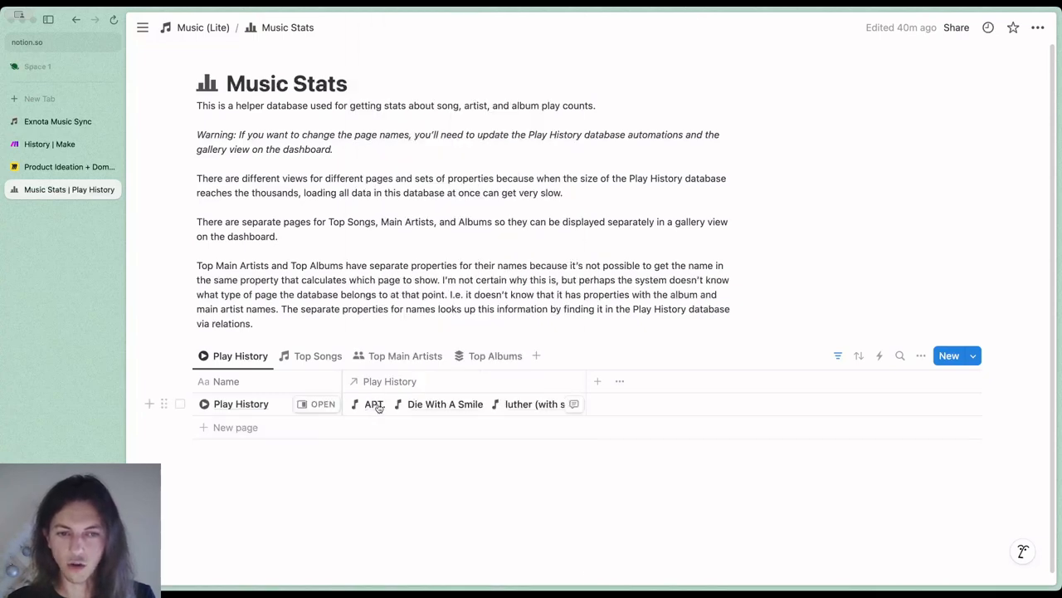
click(303, 362)
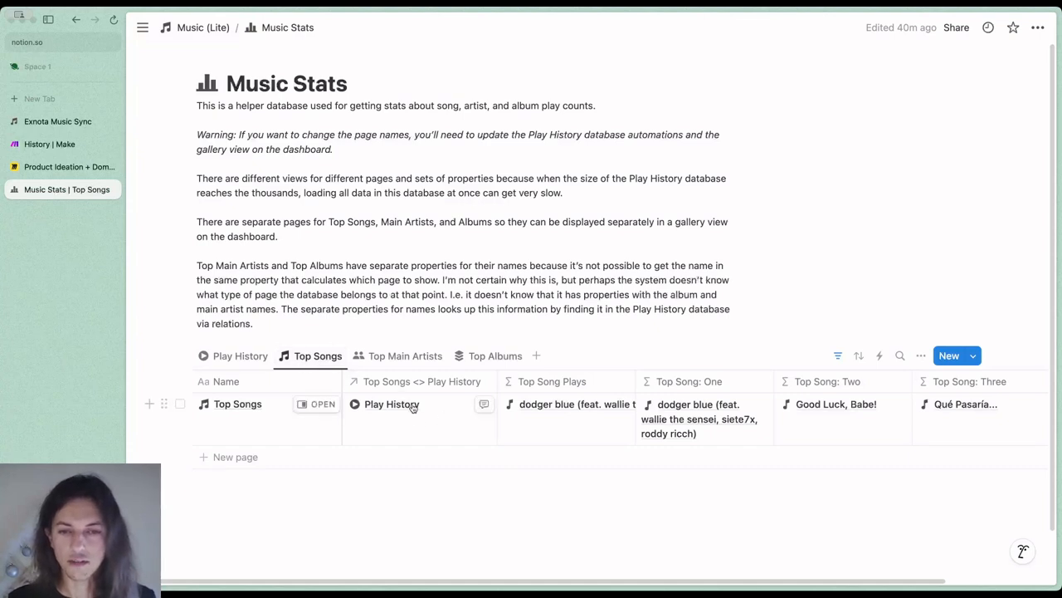
Open the Top Song Plays formula, highlight its relation reference and its sort, filter and reverse() parts, and close it
click(569, 424)
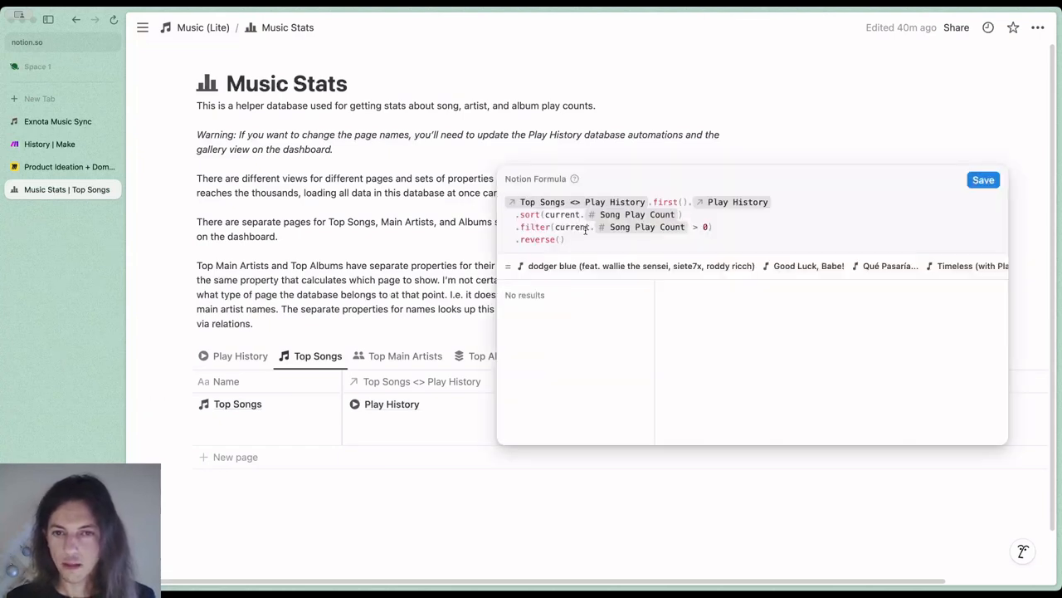
drag(790, 199, 507, 202)
drag(693, 214, 518, 214)
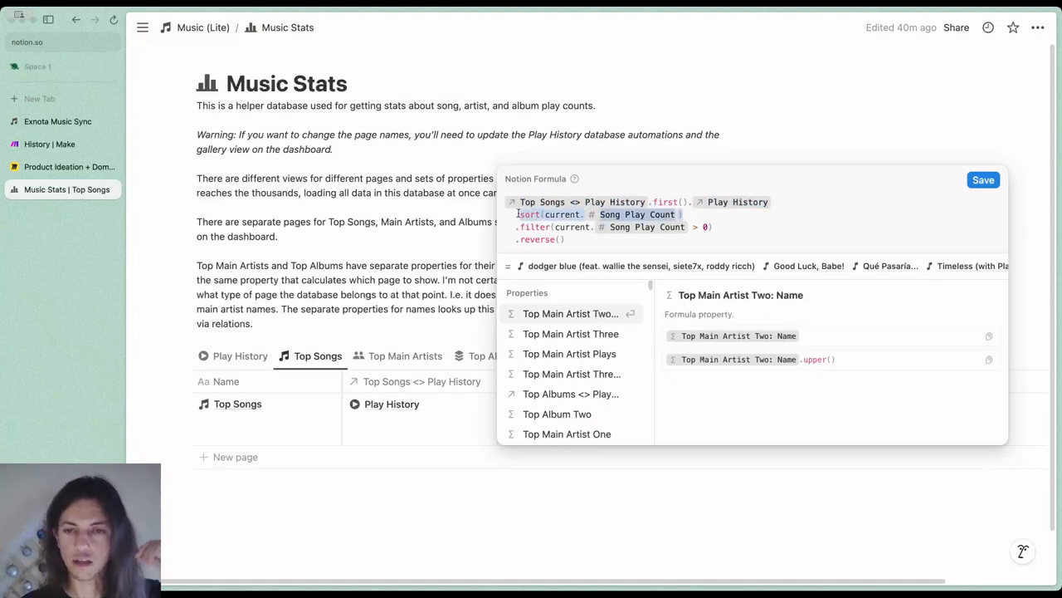
drag(716, 230, 522, 227)
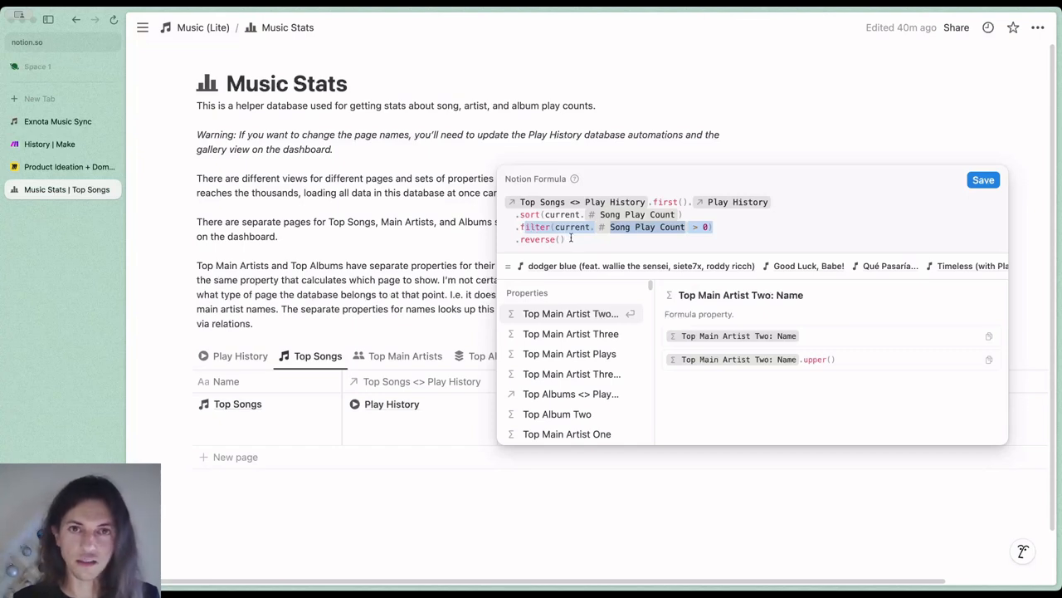
drag(571, 238, 521, 233)
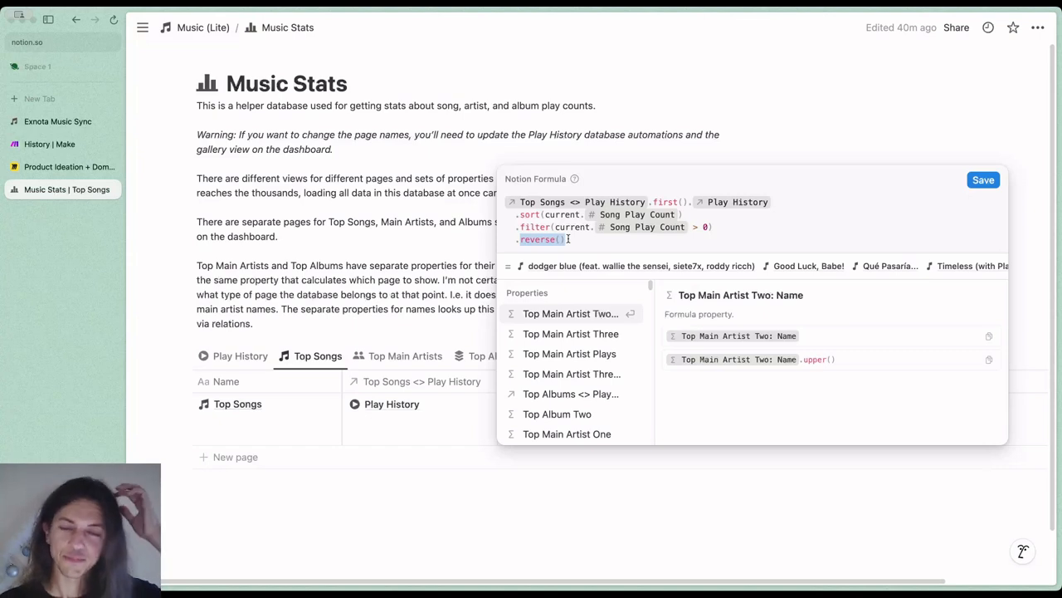
click(478, 255)
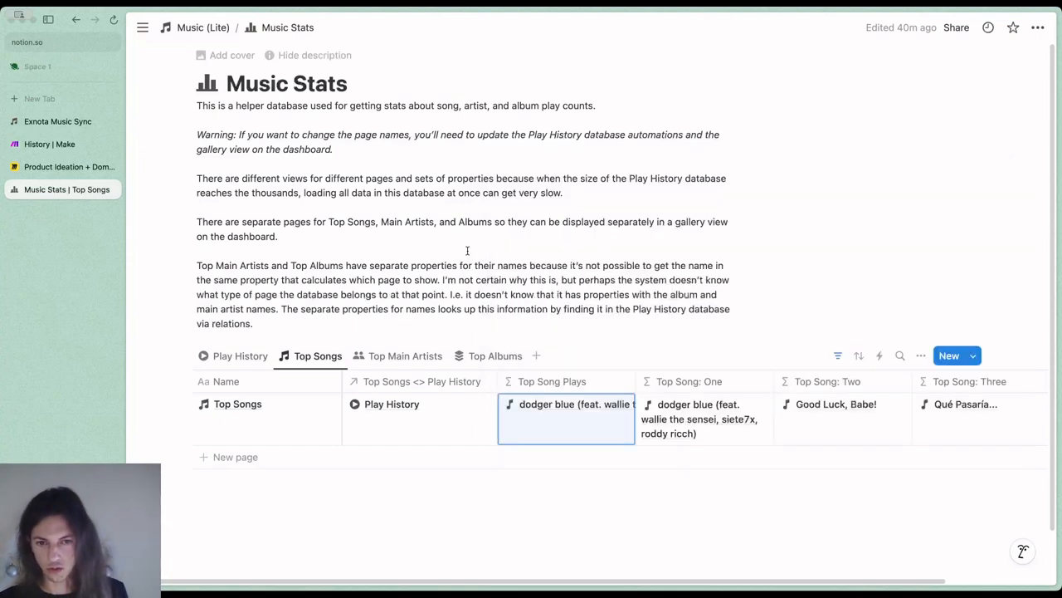
Examine the Top Song: One and Top Song: Two formulas, highlighting the error text under the second, and close them unchanged
click(721, 440)
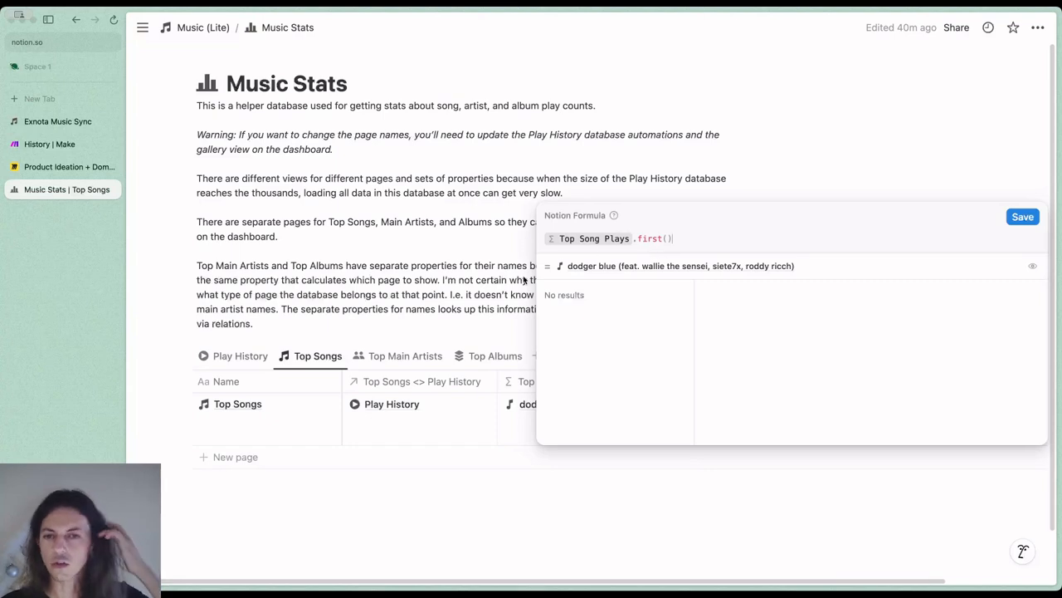
key(Escape)
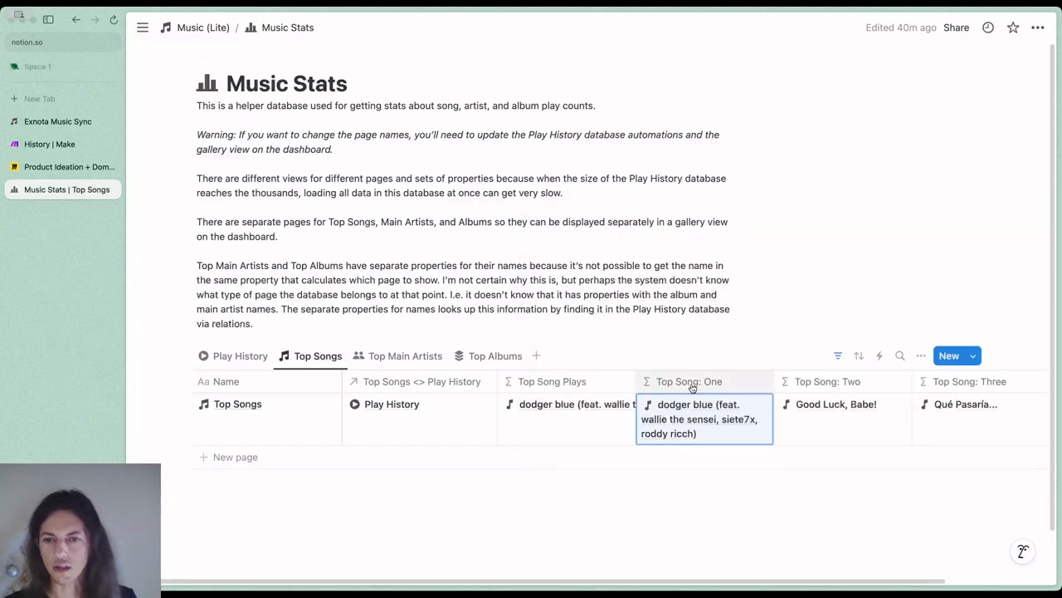
click(810, 434)
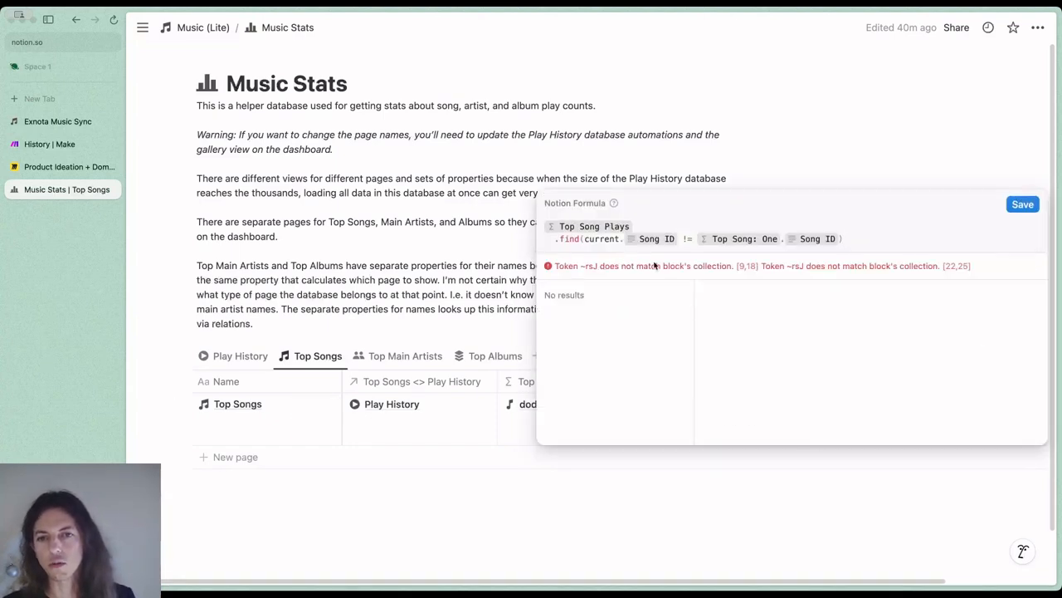
drag(978, 267, 605, 268)
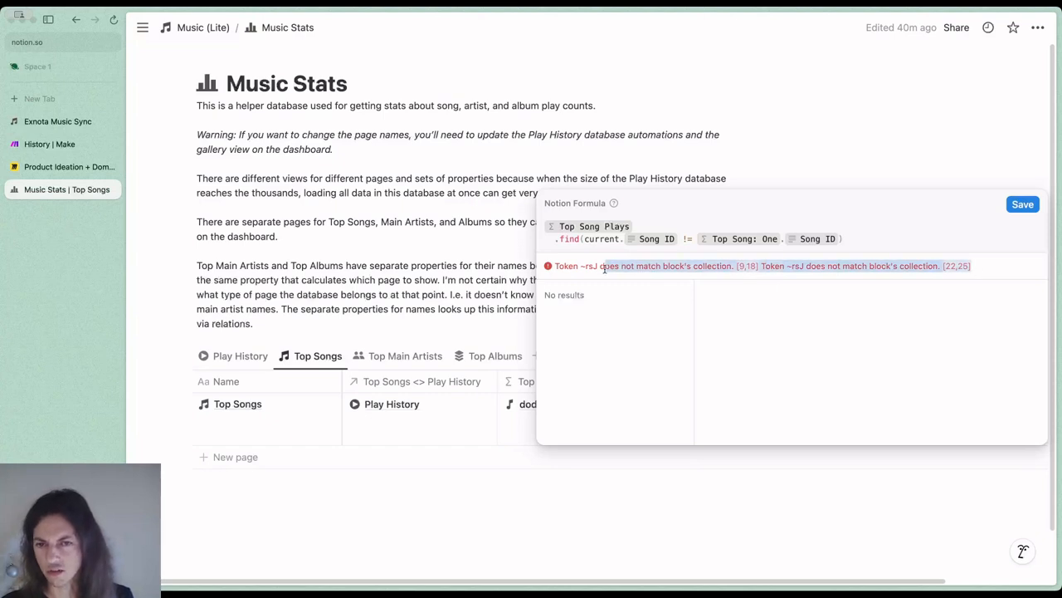
click(638, 269)
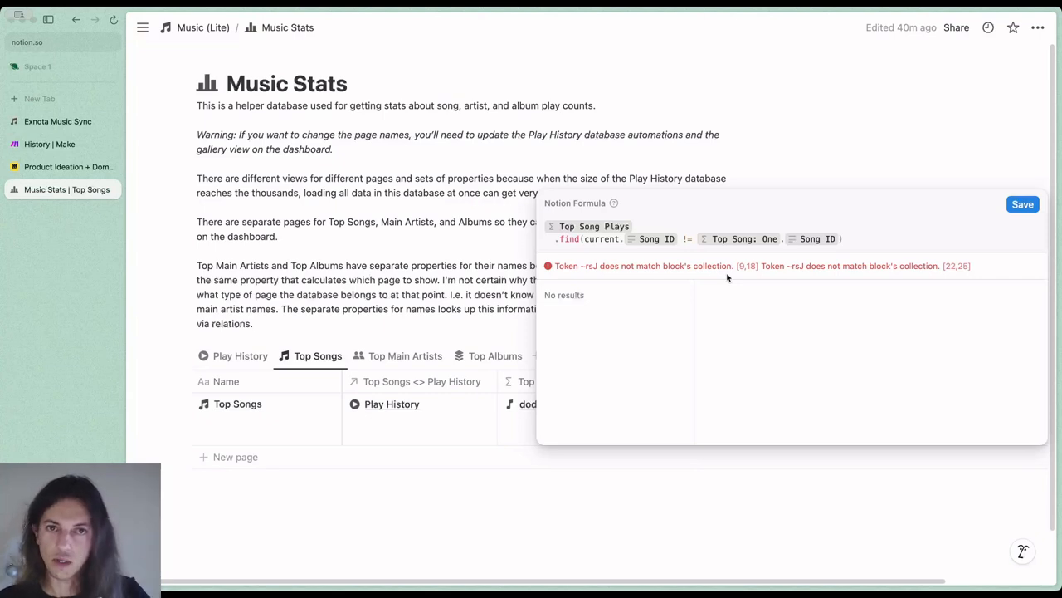
click(517, 295)
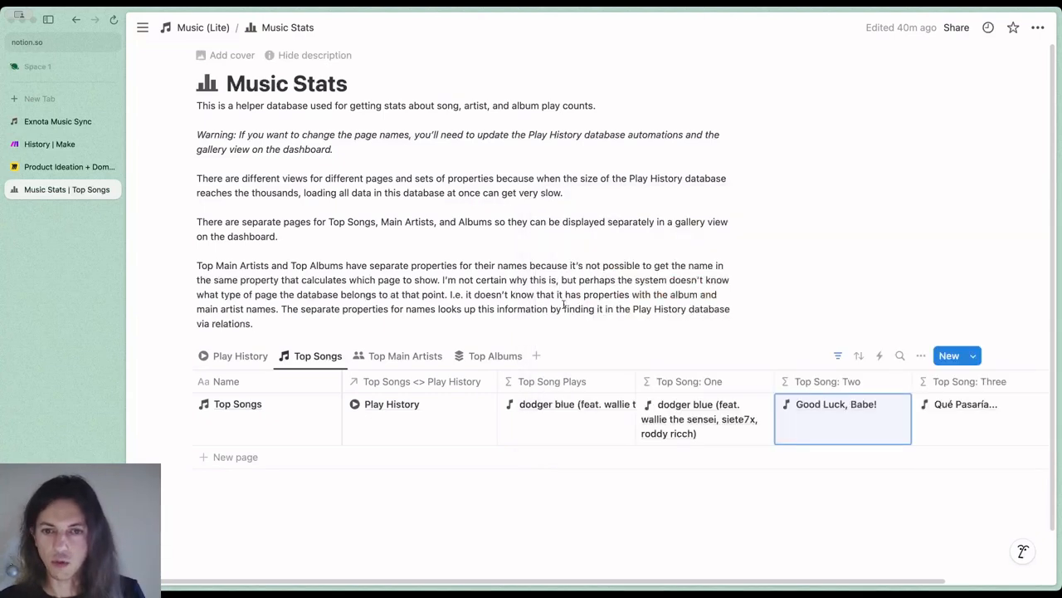
Open the Top Song: Three formula, highlight its not() condition and the Top Song: Two Song ID reference, and close it
click(942, 429)
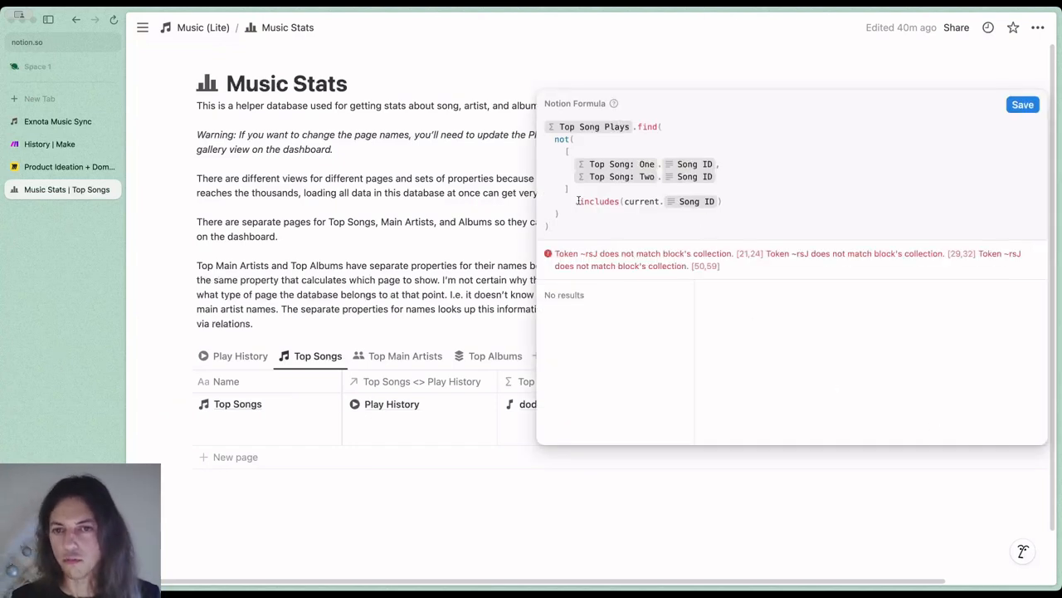
drag(569, 213, 546, 143)
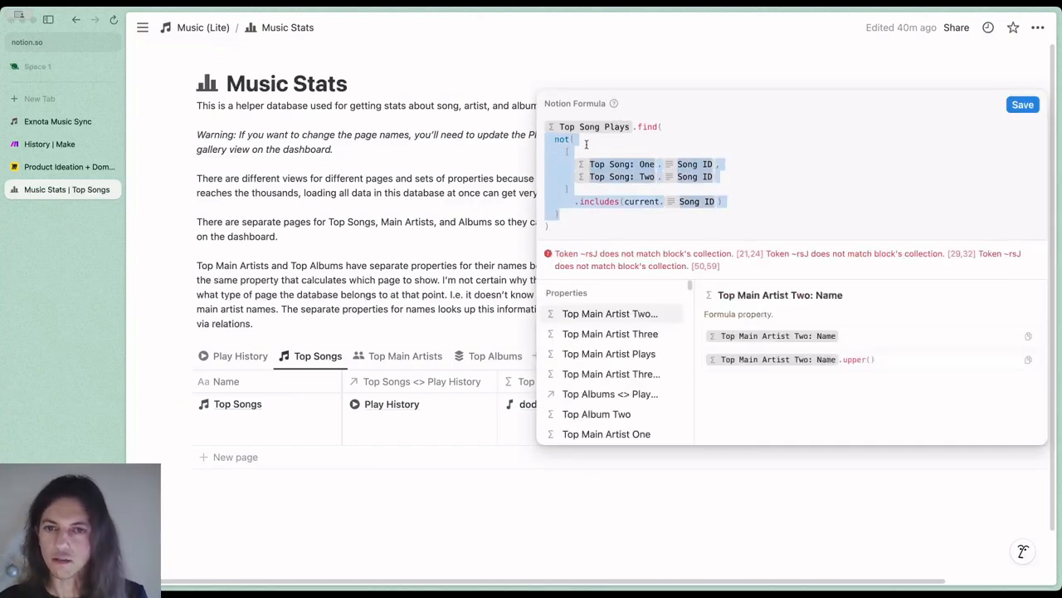
click(639, 144)
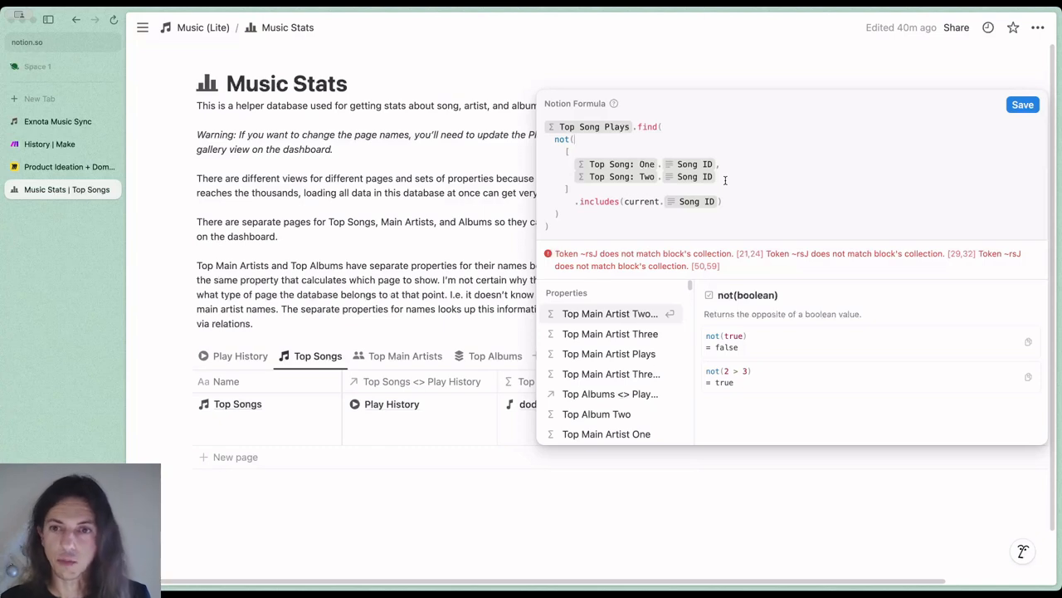
drag(727, 178, 577, 182)
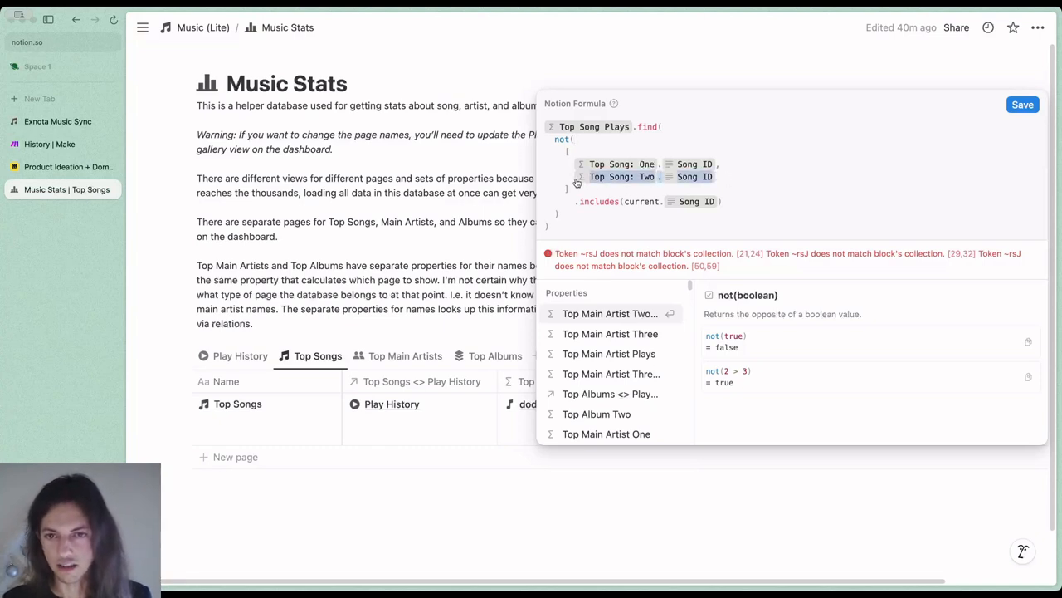
click(724, 178)
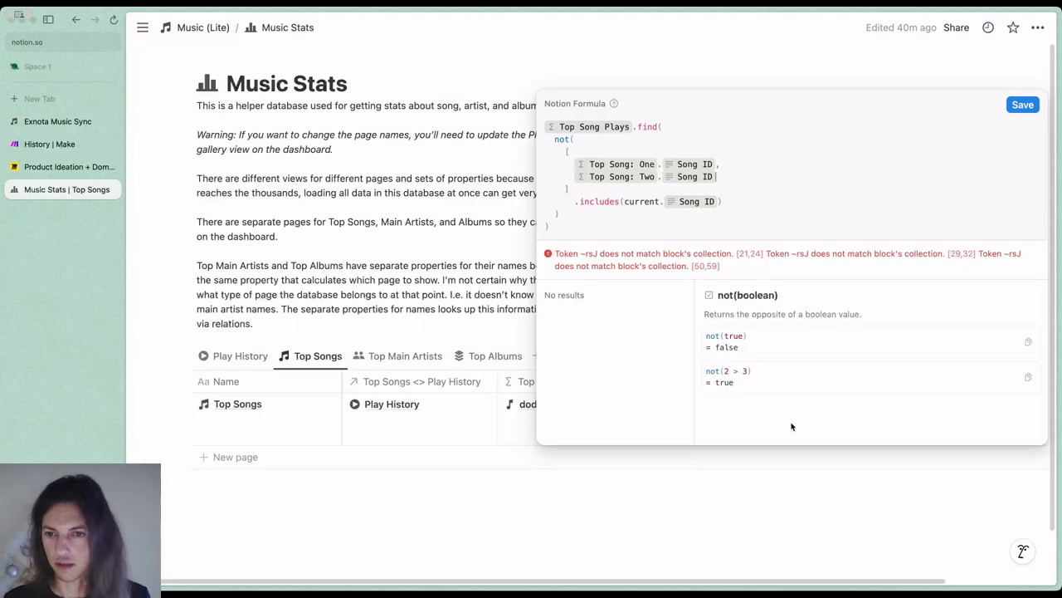
click(811, 465)
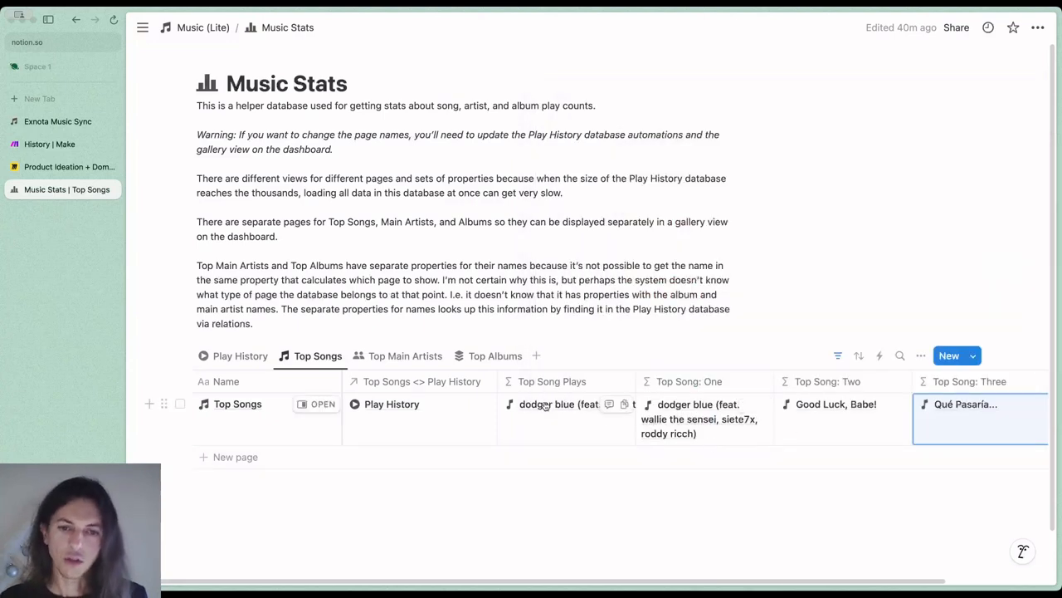
Show the Top Main Artists view, look over its columns, and open the Top Main Artist One formula
click(410, 359)
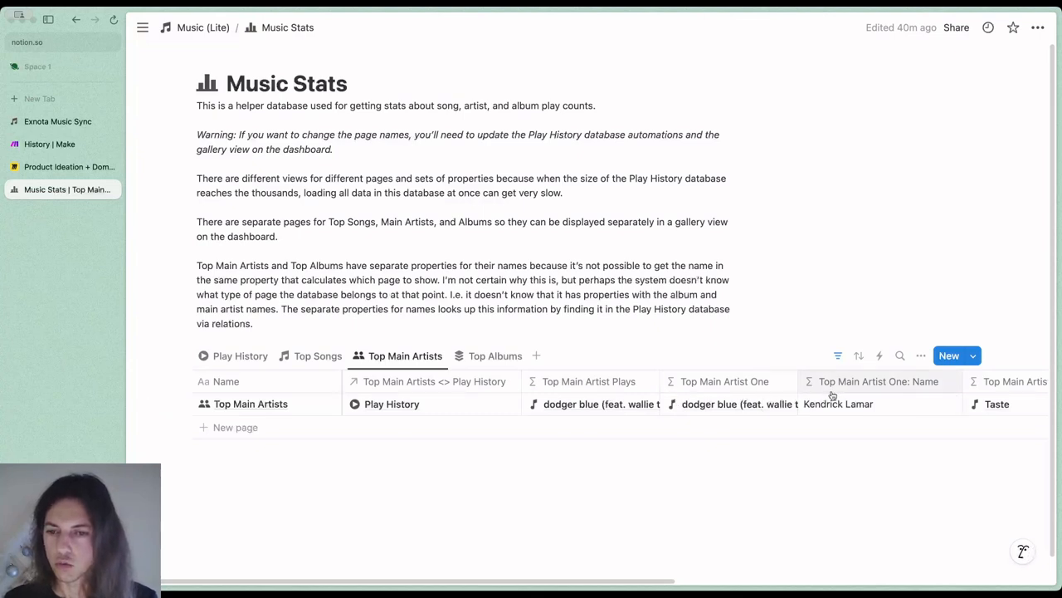
scroll(731, 395, right, 3)
scroll(716, 393, right, 2)
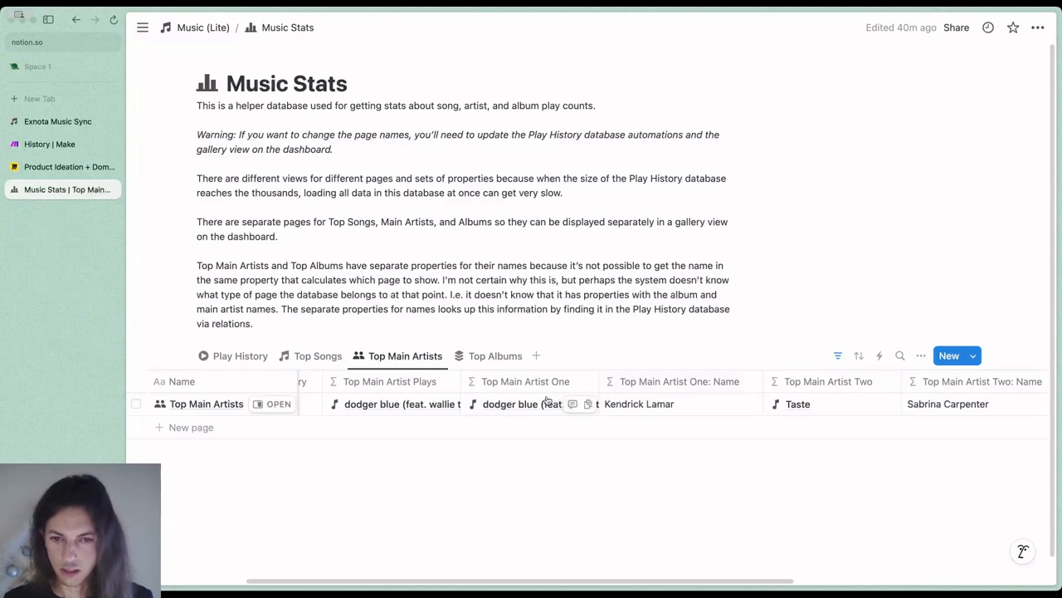
click(547, 401)
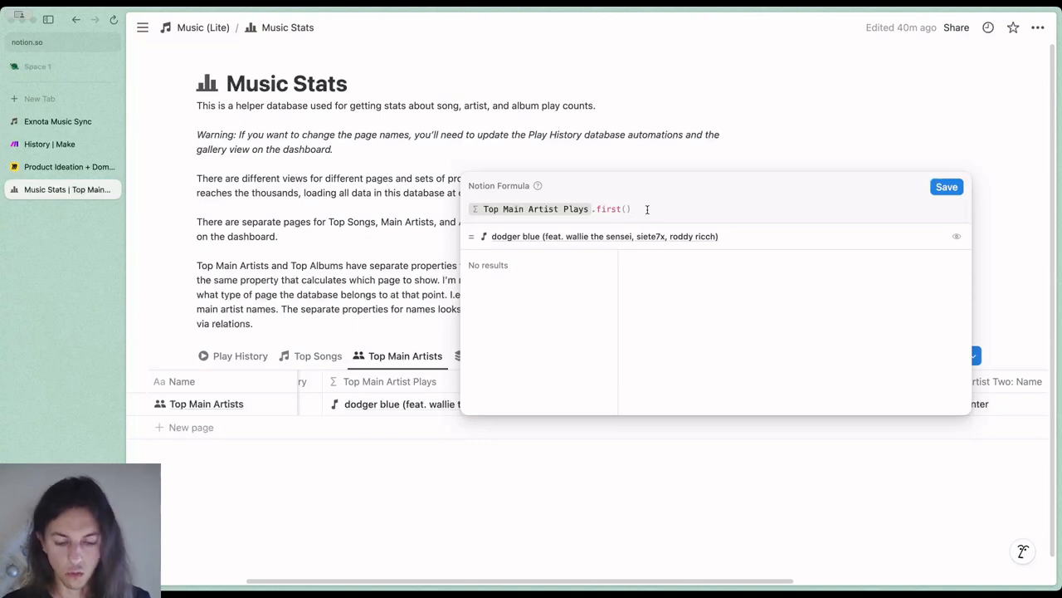
Try appending the Main Artist Name property after first() in the Top Main Artist One formula, and remove it again
text(.a)
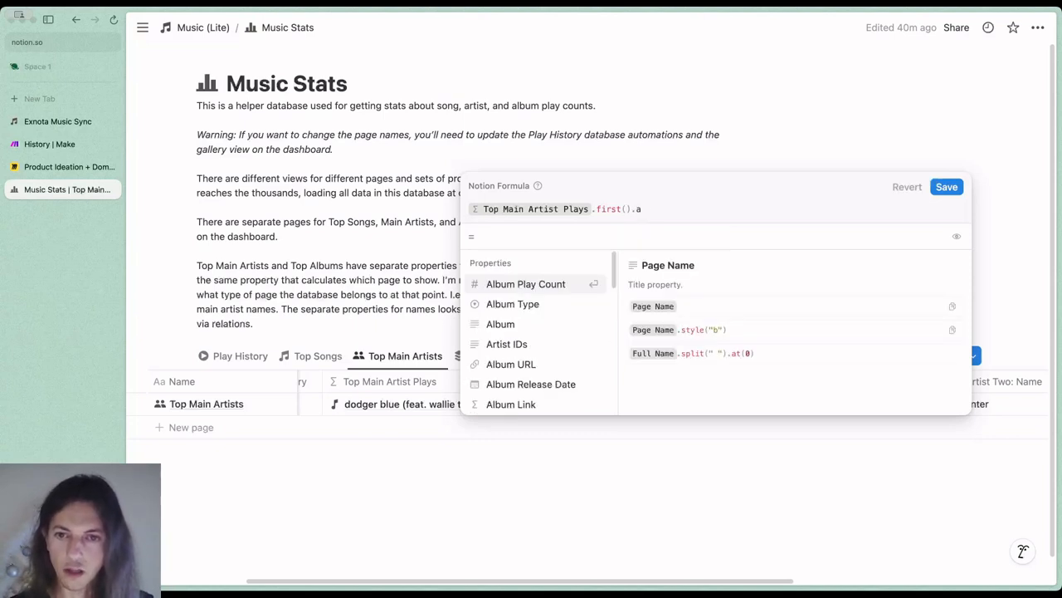
key(BackSpace)
text(mainartistnam)
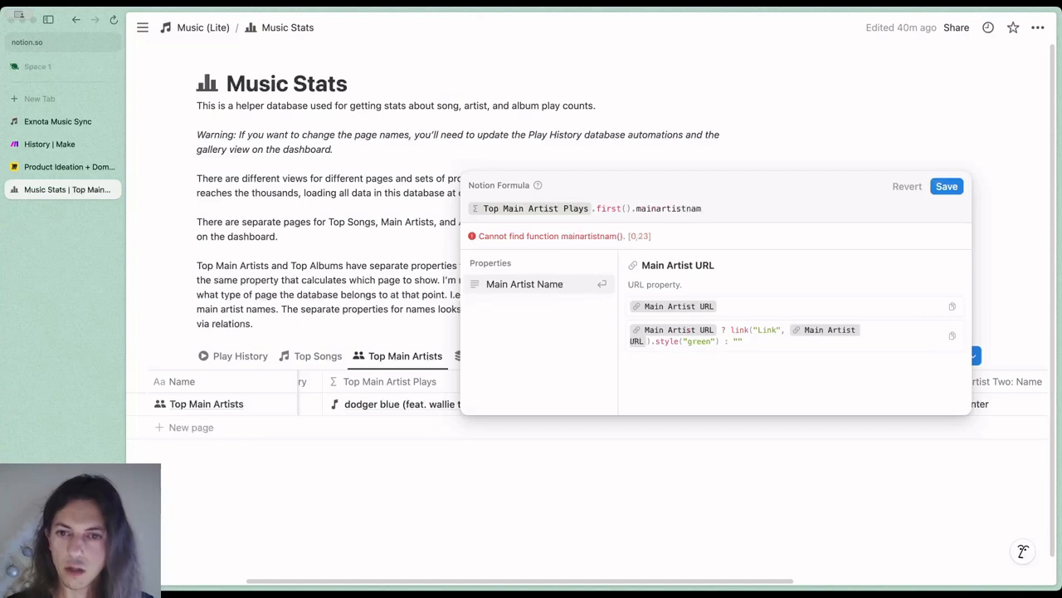
key(Return)
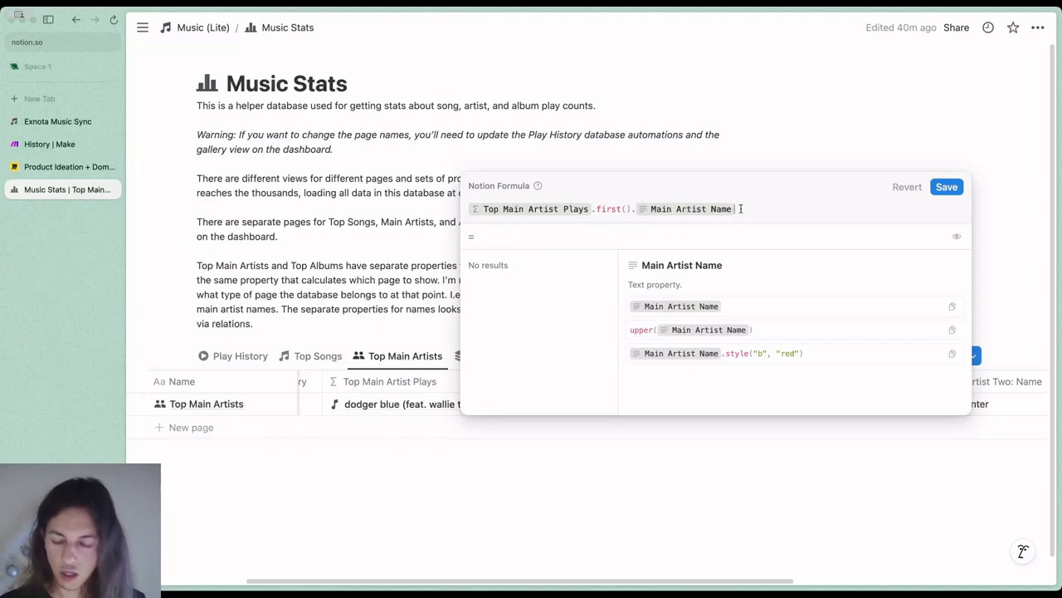
key(BackSpace)
key(BackSpace)
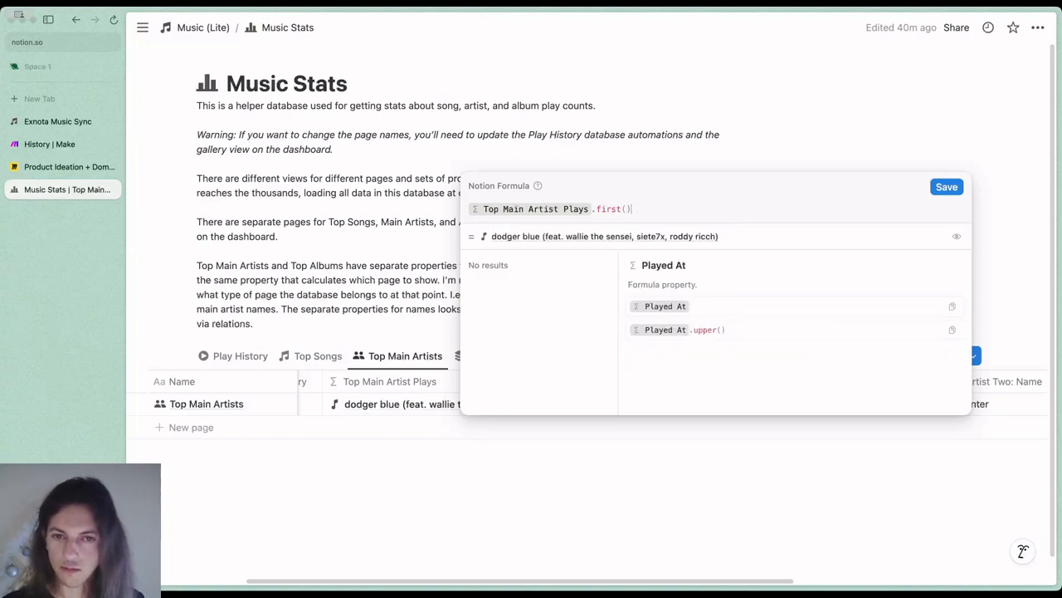
Show the data type of the Top Main Artist One formula's result
click(957, 238)
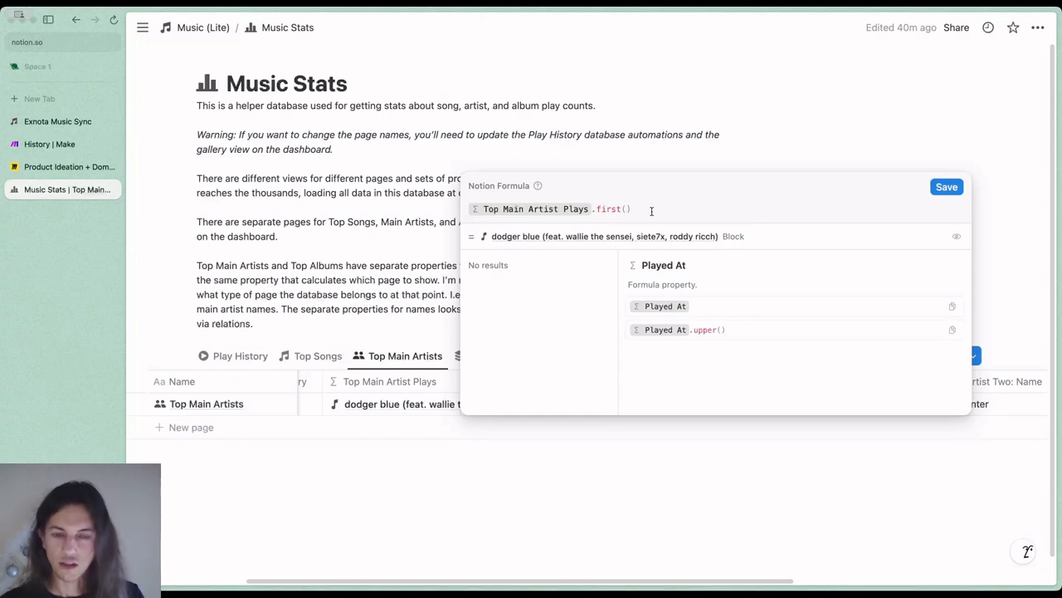
Try looking up the Main Artist Name property after first() in the Top Main Artist One formula, remove it, and close the formula
text(.)
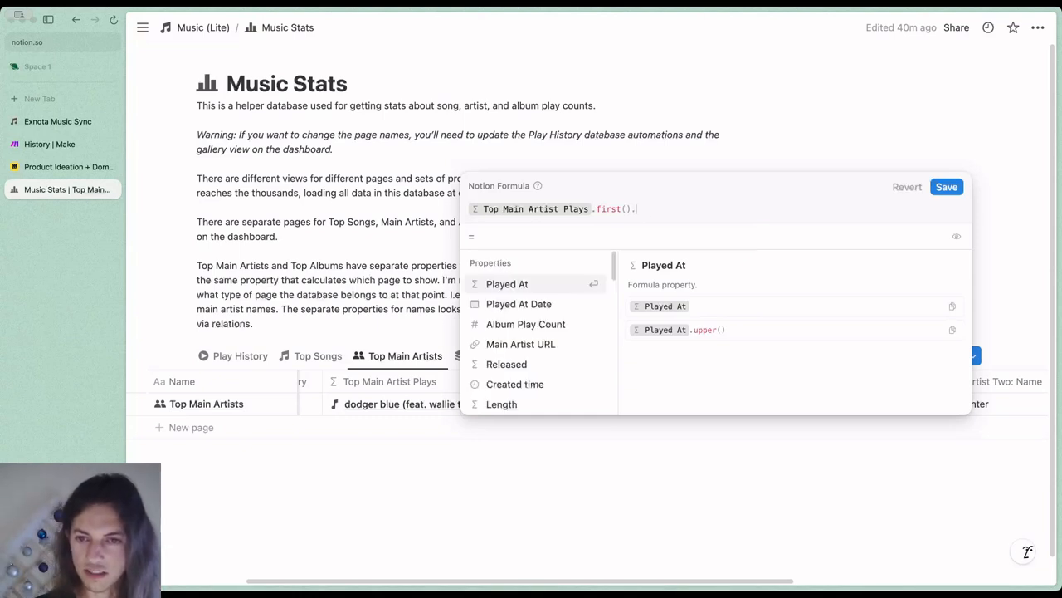
text(mainname)
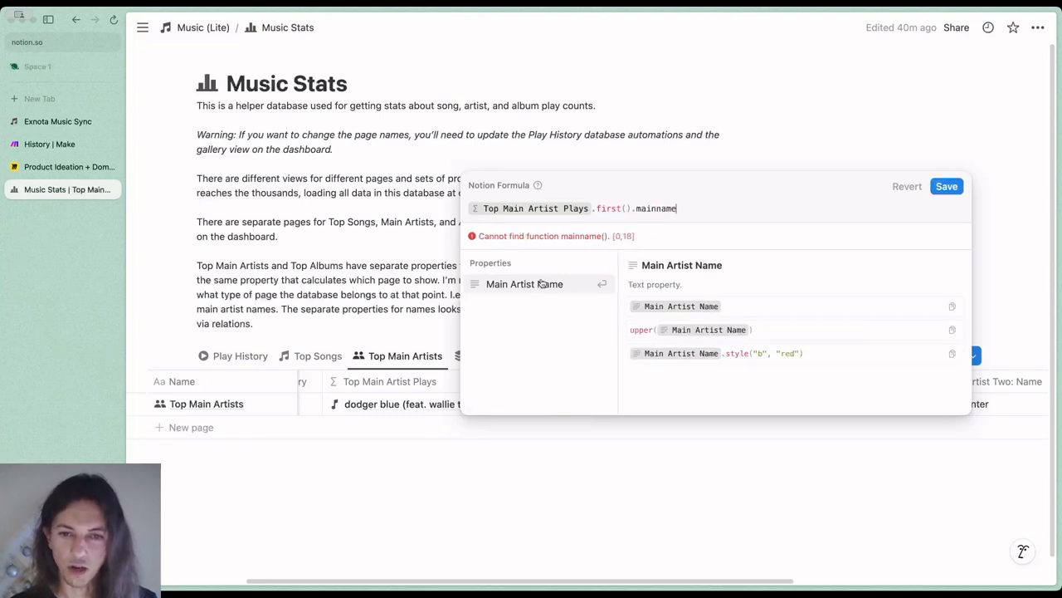
key(BackSpace)
key(BackSpace)
key(BackSpace)
key(BackSpace)
key(BackSpace)
key(BackSpace)
key(BackSpace)
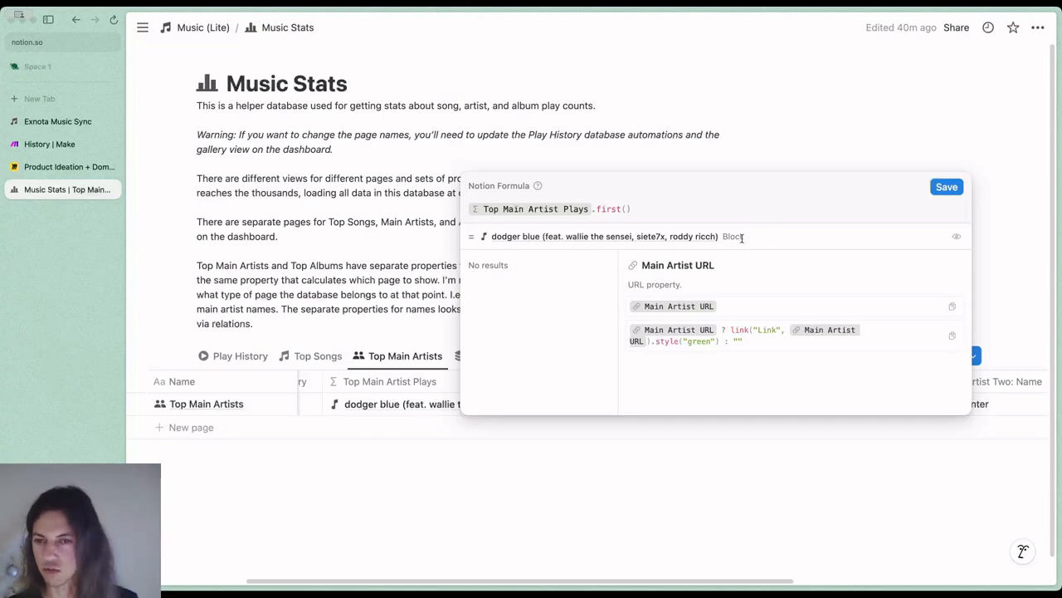
click(546, 449)
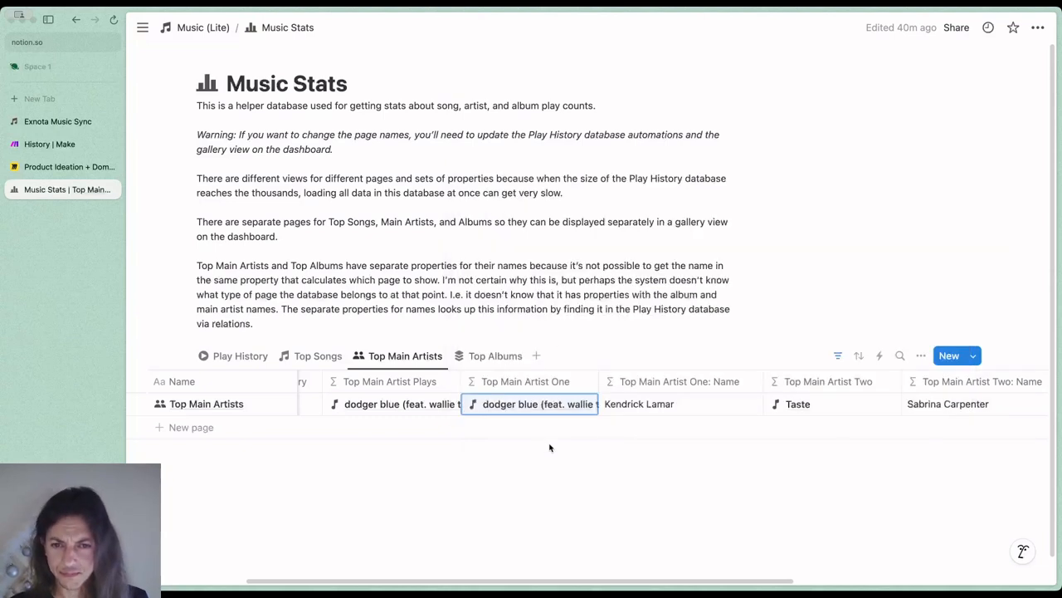
Open the Top Main Artist One: Name formula, highlight its Play History lookup and find() condition, and close it
click(695, 406)
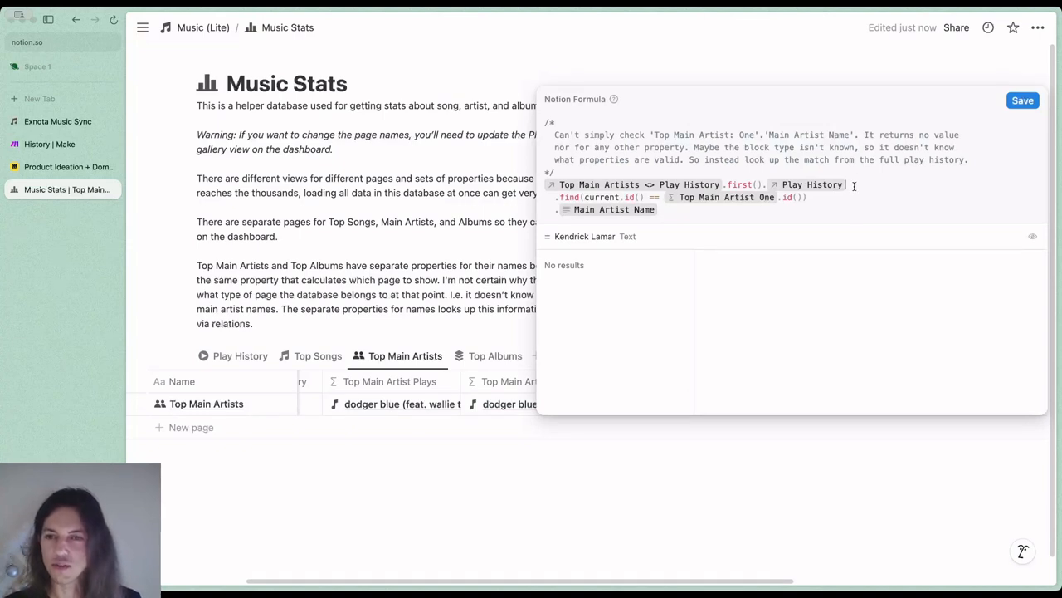
drag(855, 184, 546, 188)
drag(823, 197, 581, 195)
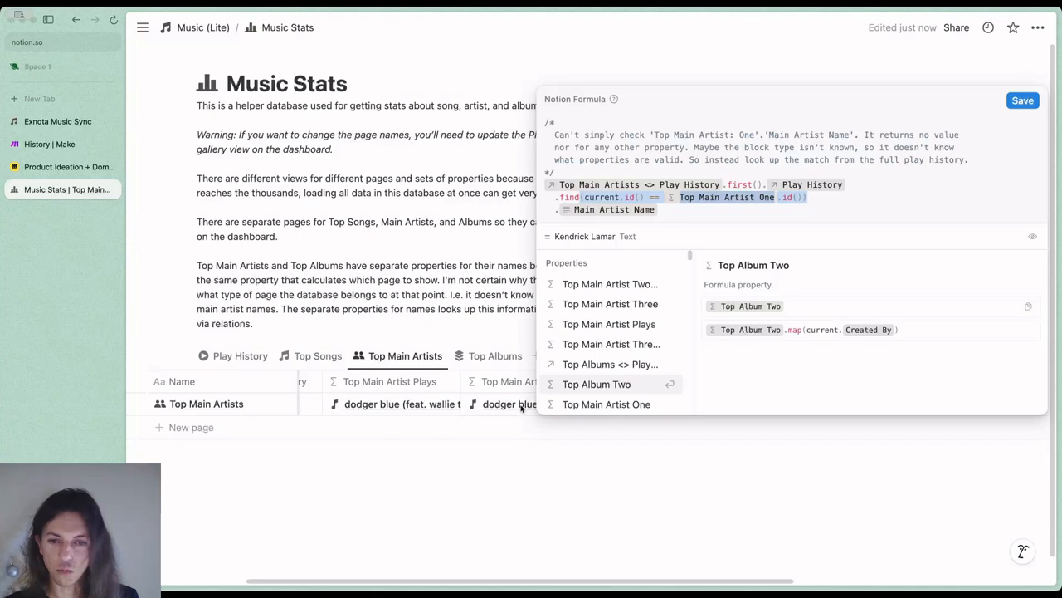
key(Escape)
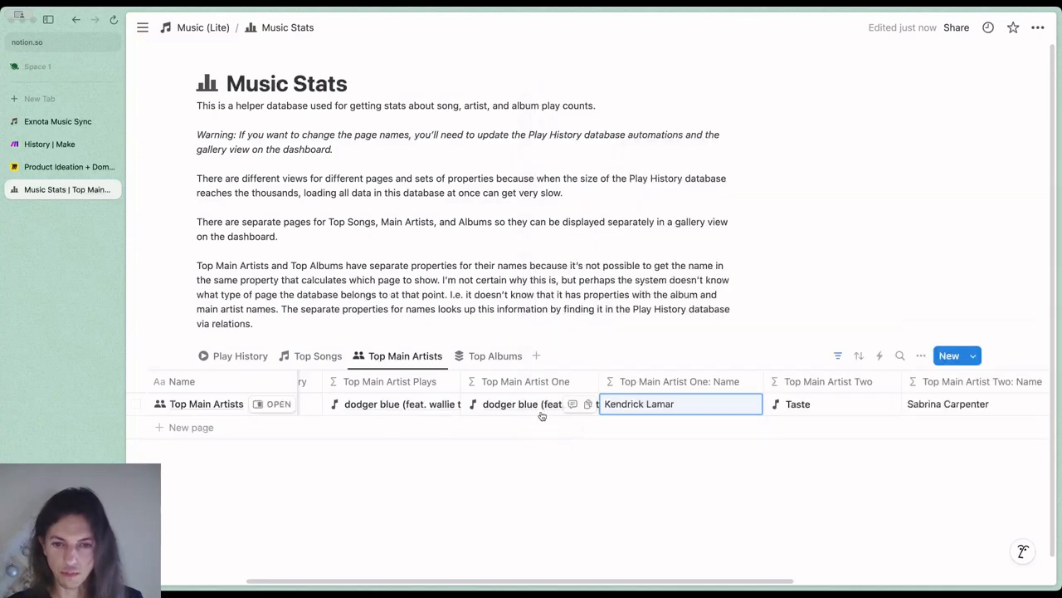
Reopen the Top Main Artist One: Name formula, highlight both compared id() values, close it, and look over the remaining artist columns
click(707, 407)
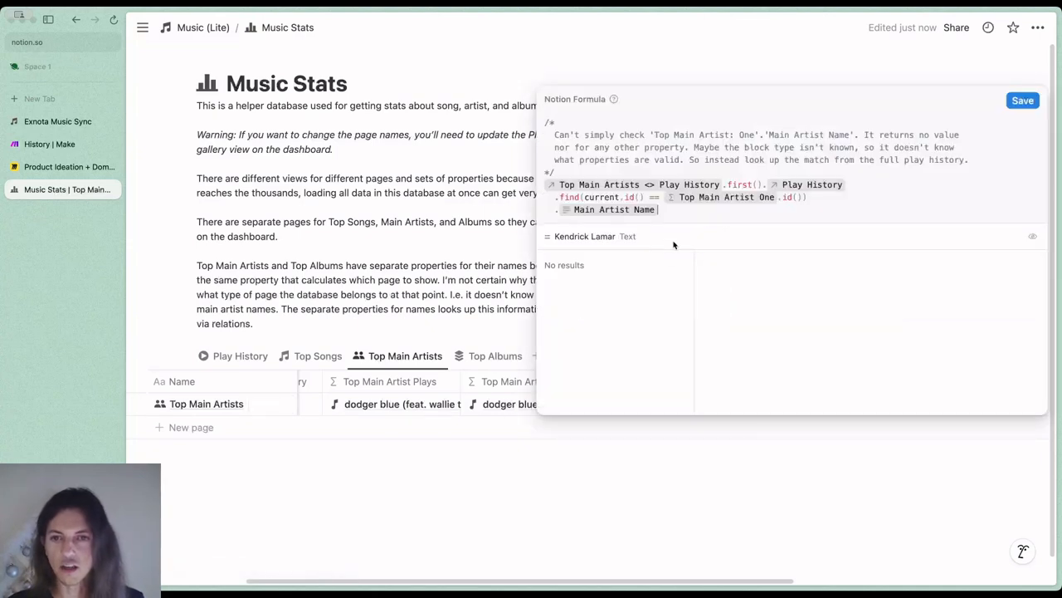
drag(585, 197, 642, 197)
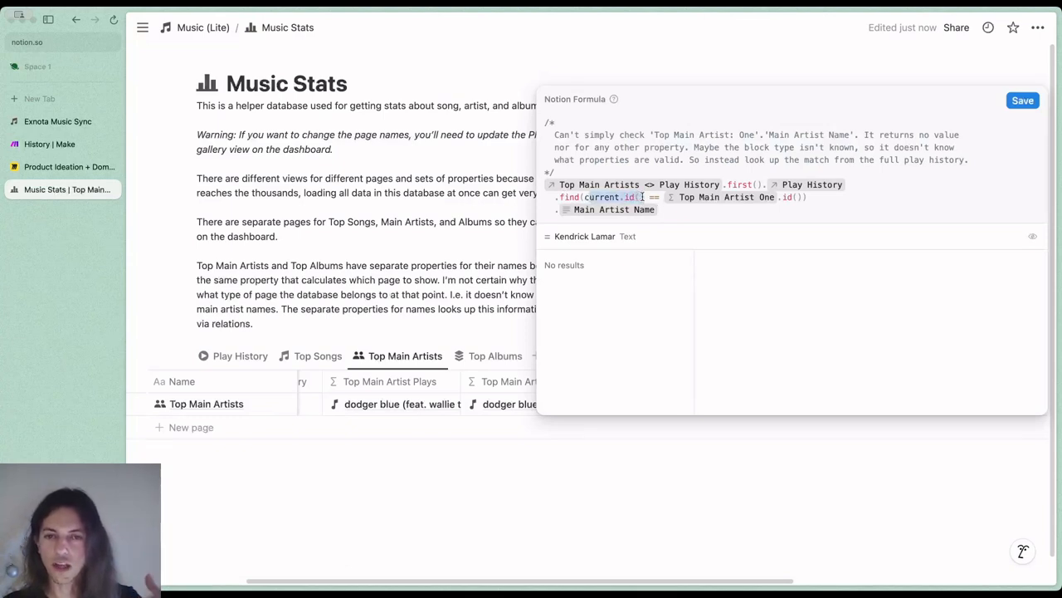
drag(807, 198, 772, 203)
click(809, 198)
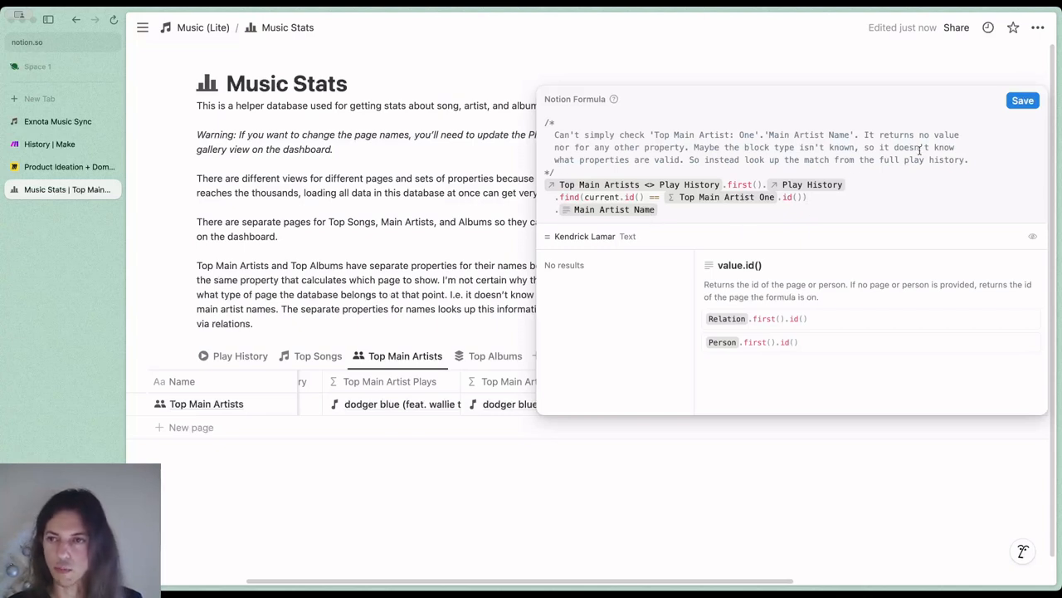
click(483, 301)
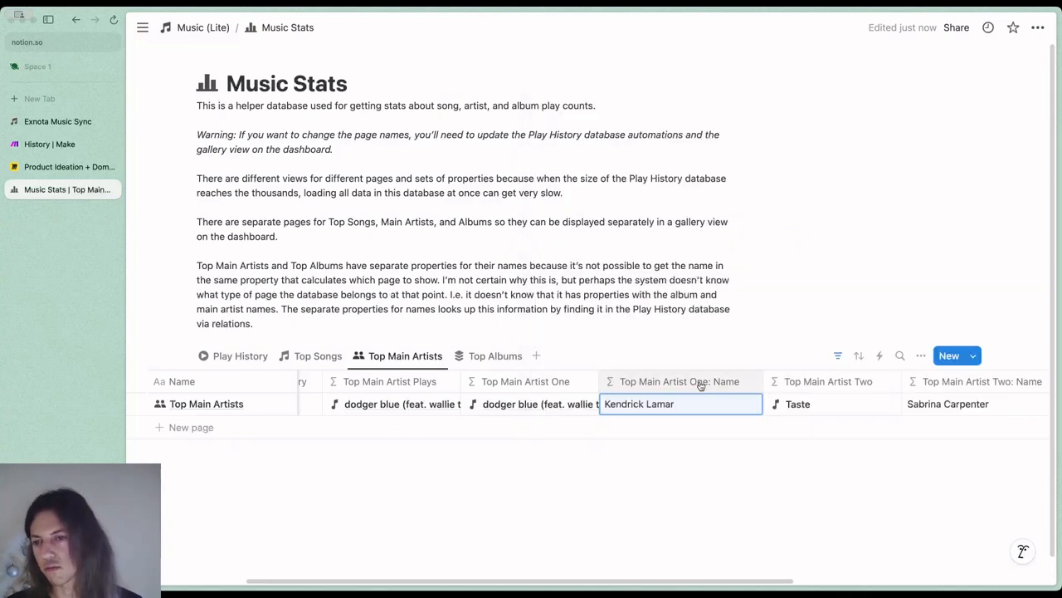
scroll(701, 394, right, 8)
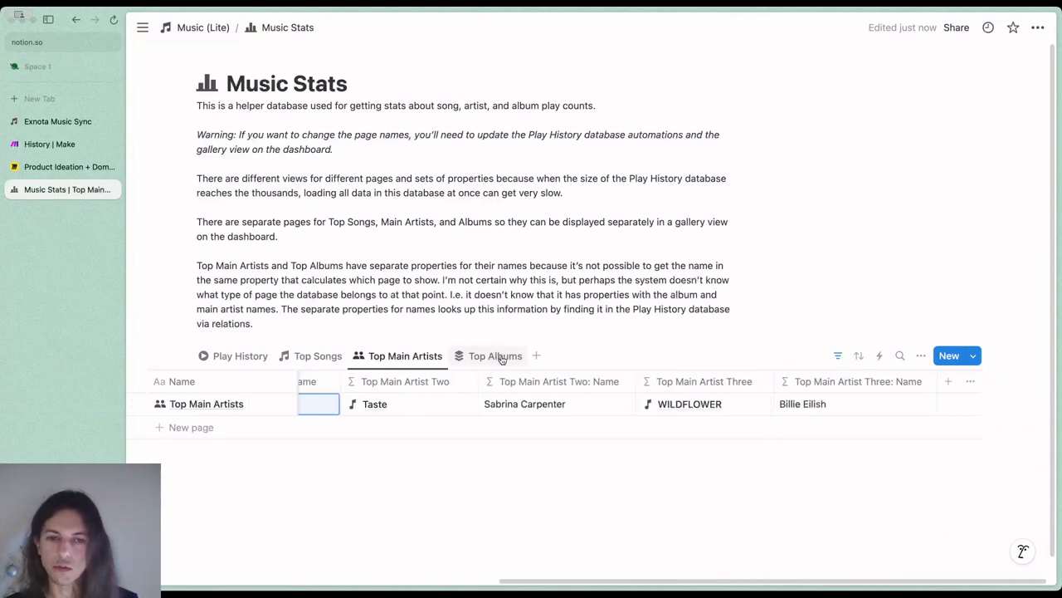
Return to the Music (Lite) dashboard and look over its Recent list and Last Week section
click(206, 28)
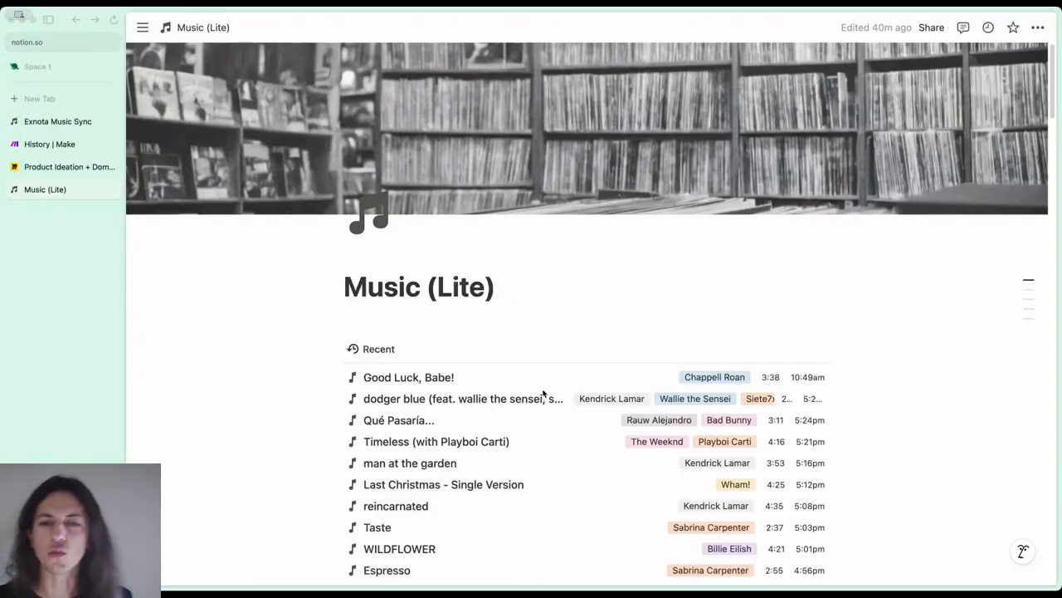
scroll(872, 381, down, 10)
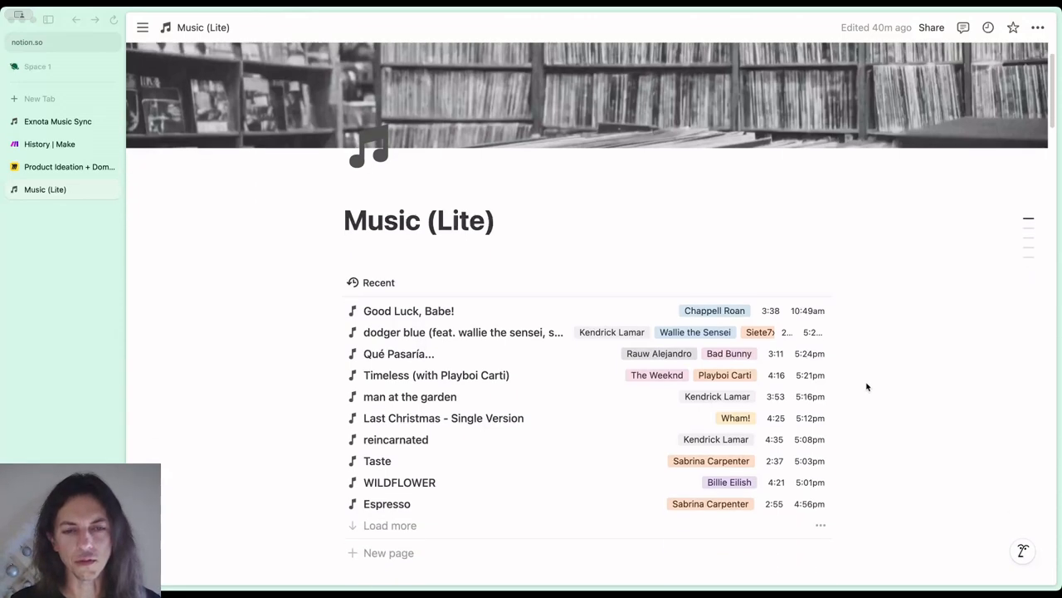
scroll(867, 386, down, 3)
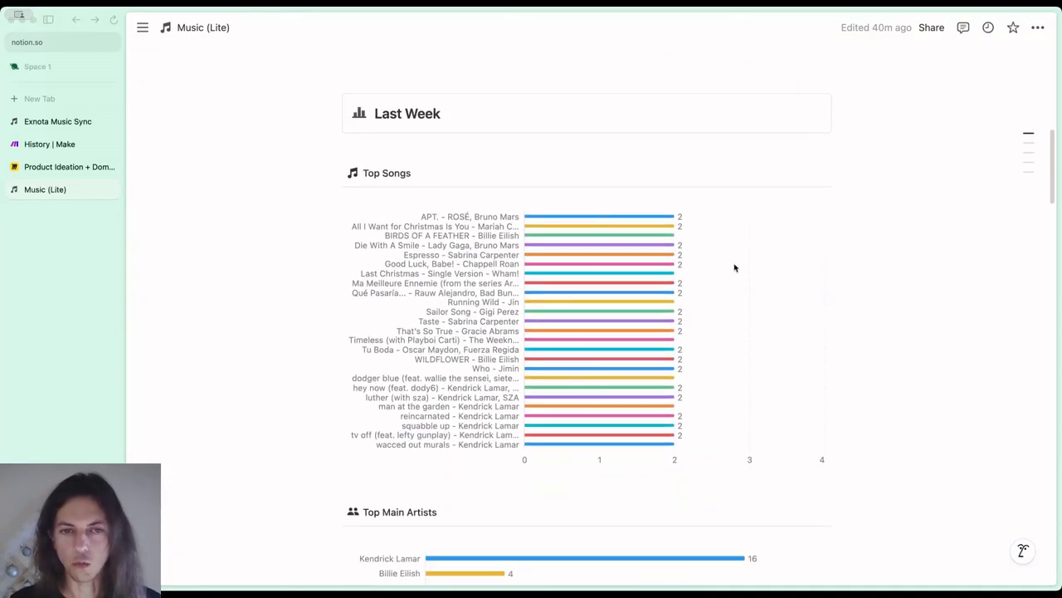
click(446, 116)
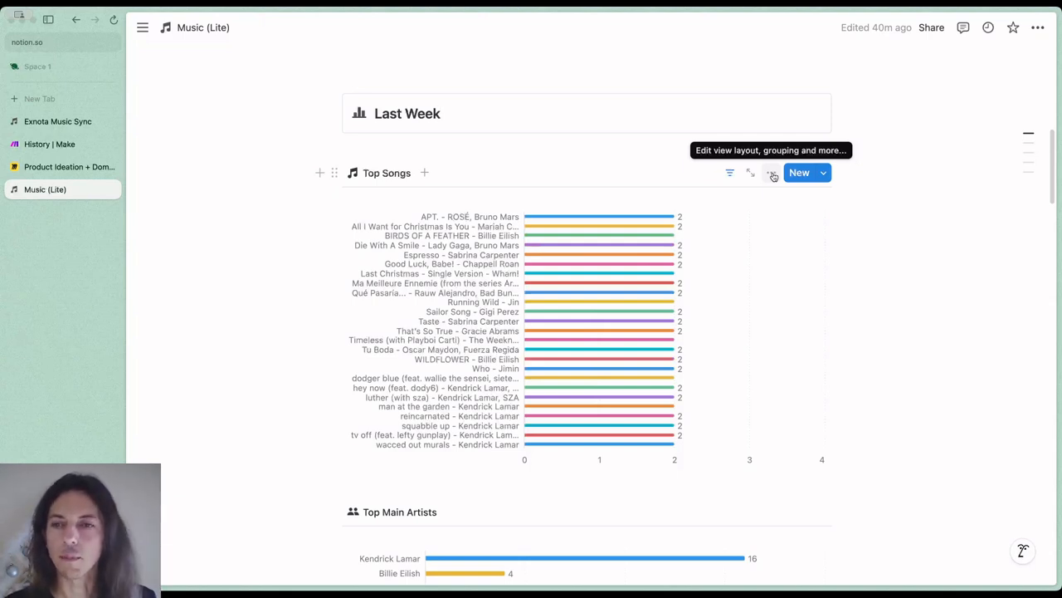
Show the view options and the filter of the Last Week Top Songs chart, and close both
click(772, 175)
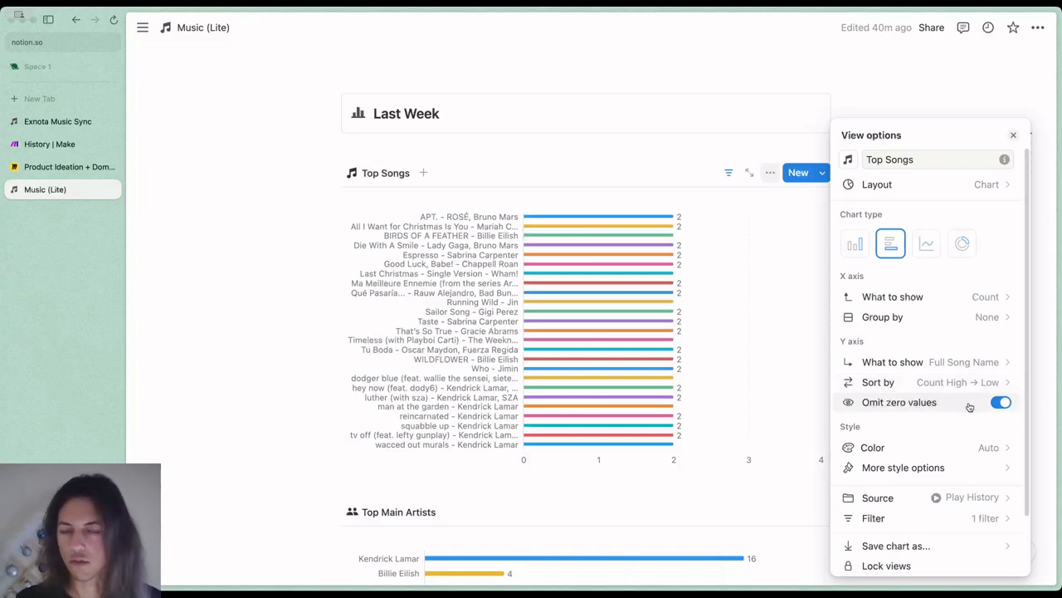
click(521, 153)
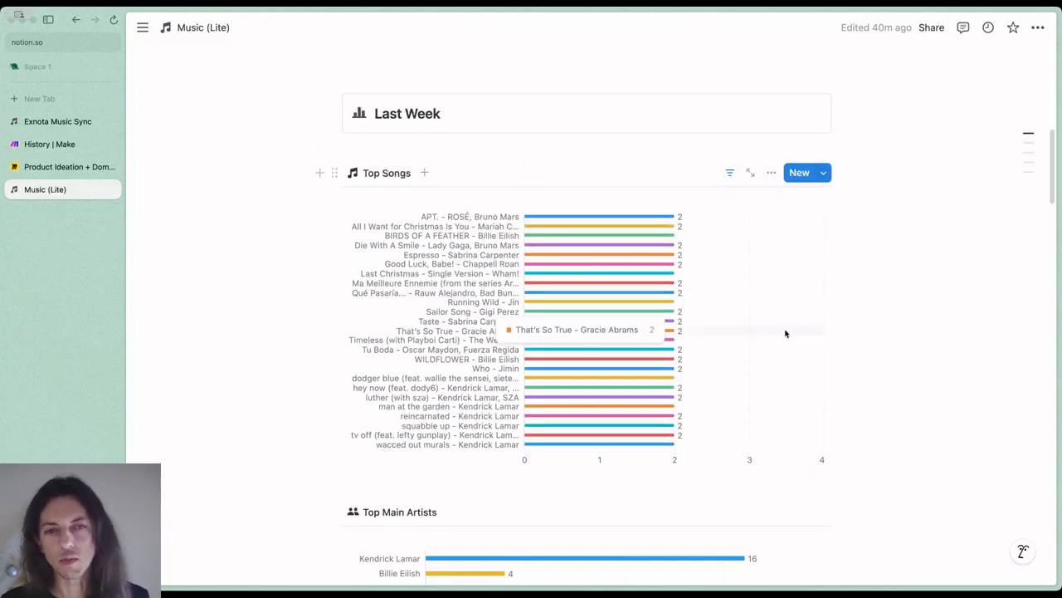
click(733, 174)
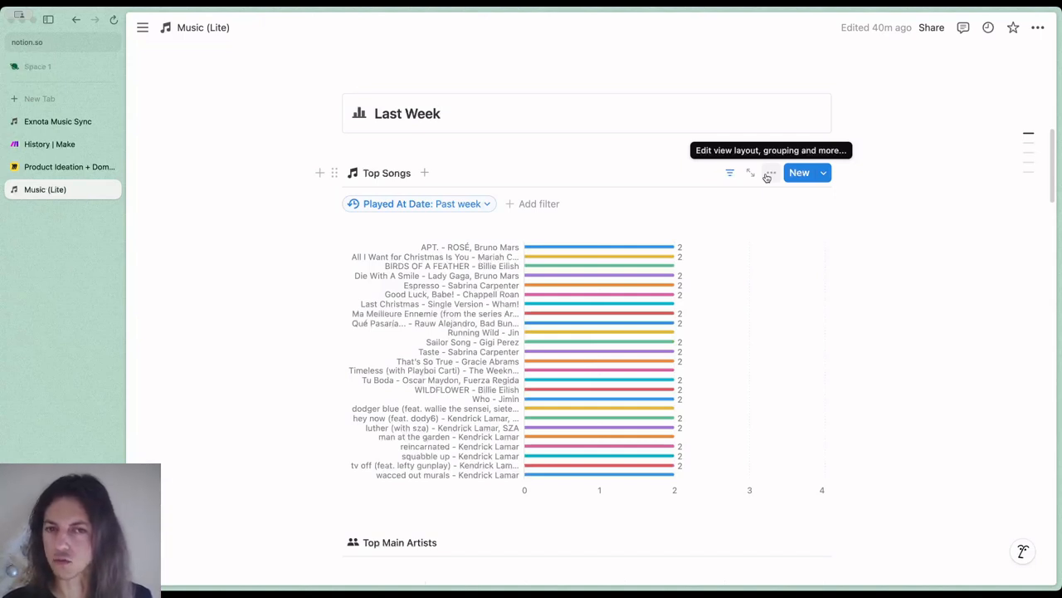
click(730, 174)
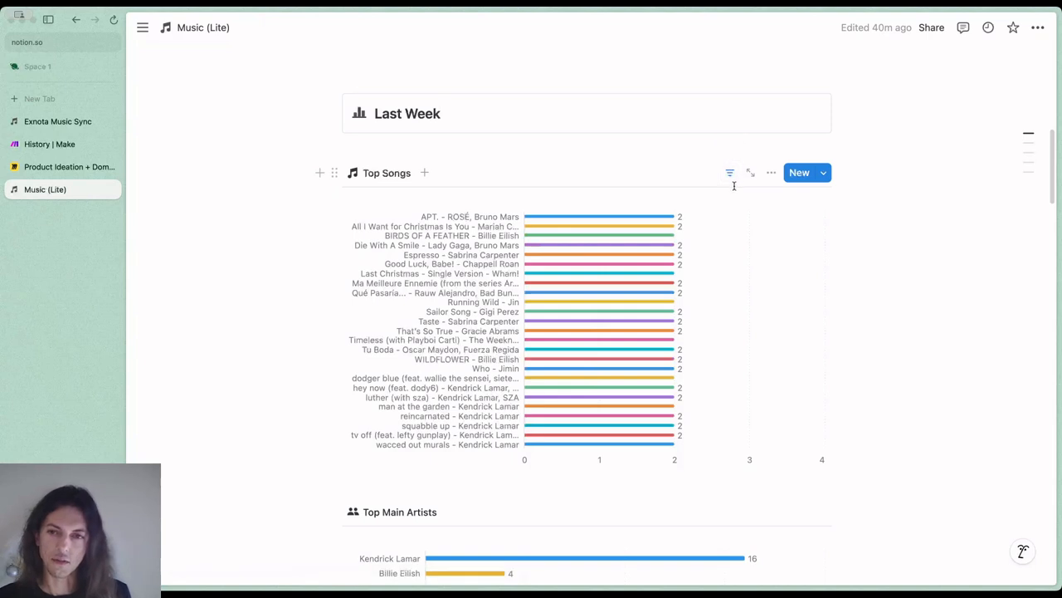
Look through the Last Week charts and the This day in history section down to the Top All-time section
mouse_move(743, 317)
mouse_move(758, 352)
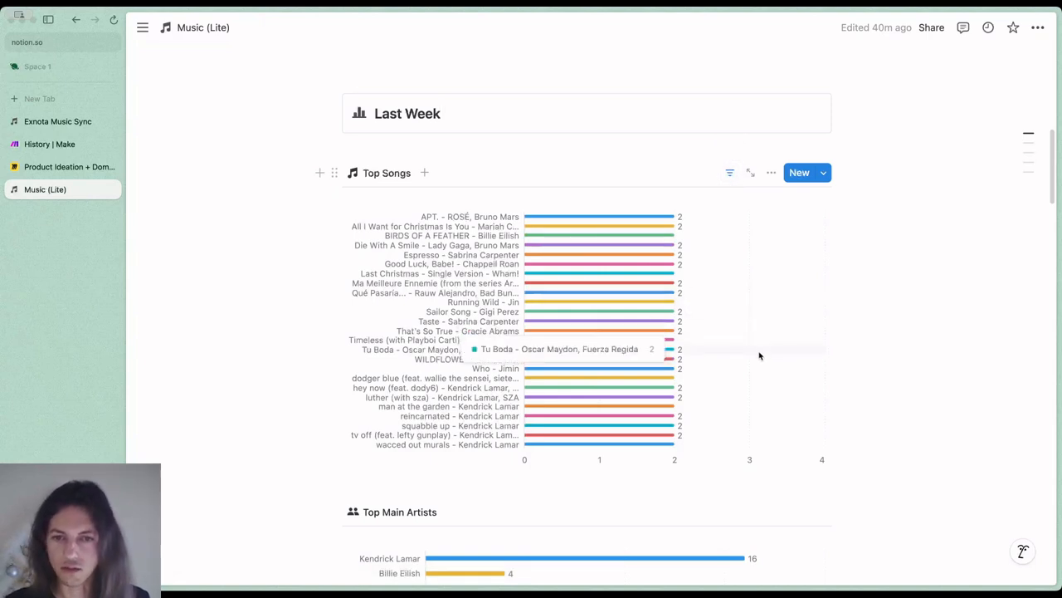
scroll(759, 352, down, 5)
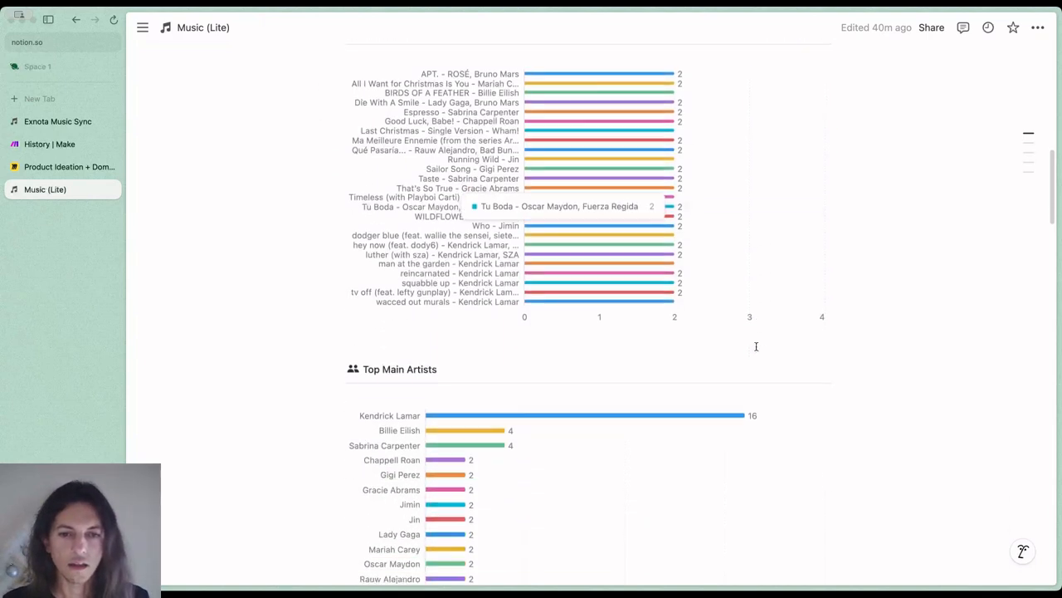
scroll(757, 350, down, 3)
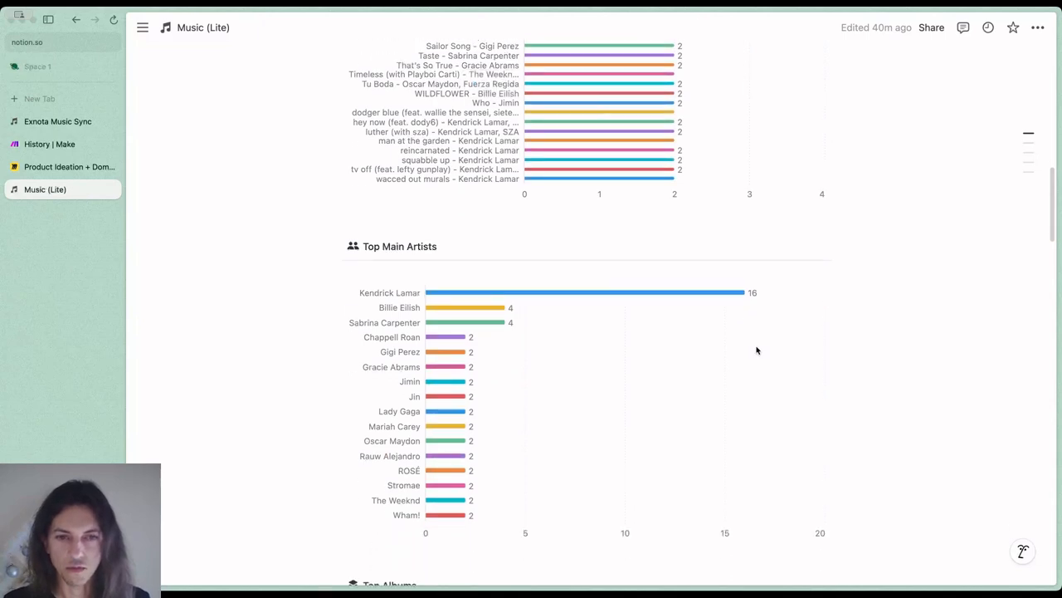
scroll(757, 350, down, 12)
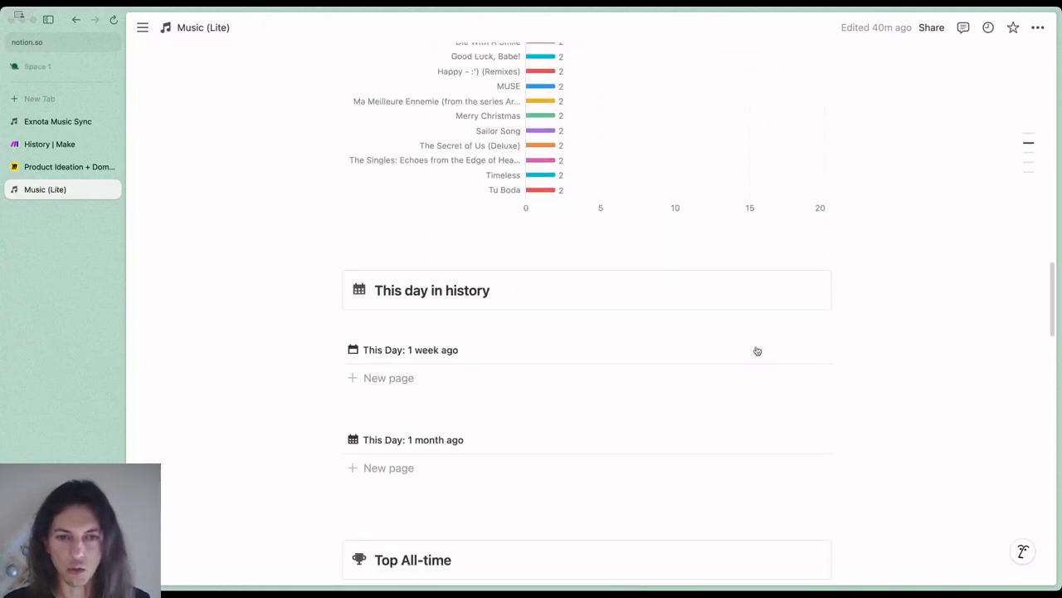
scroll(753, 351, down, 3)
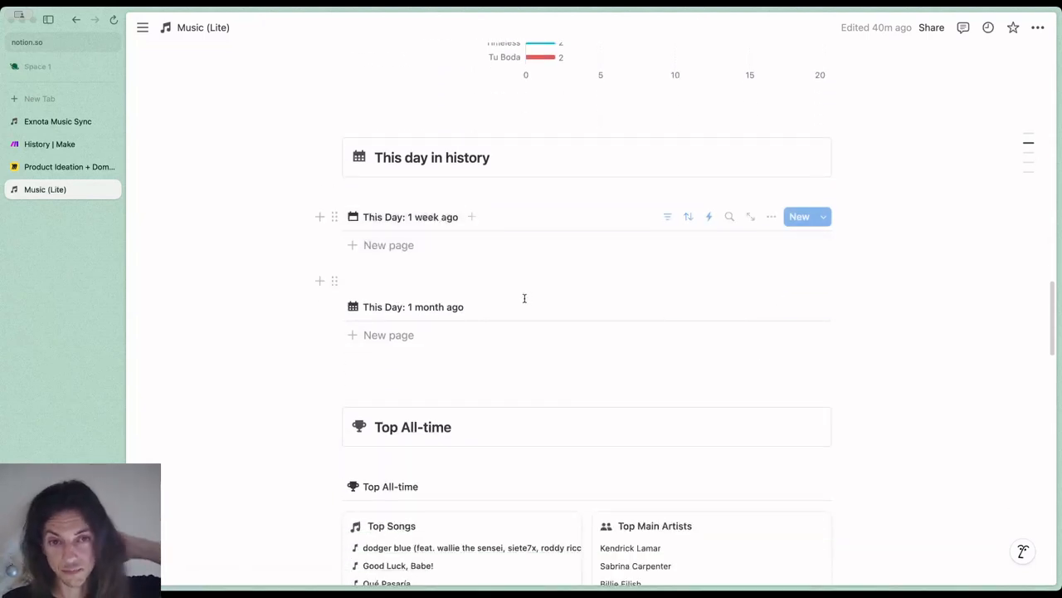
scroll(526, 298, down, 3)
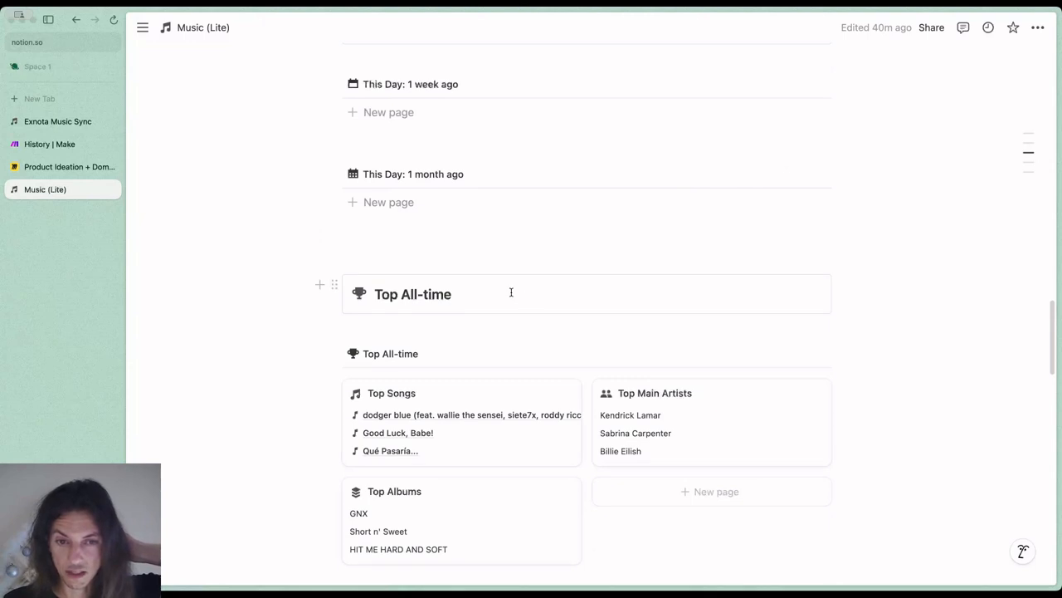
Review the Top All-time gallery's filter and its shown and hidden properties, and close the view options
scroll(510, 287, down, 3)
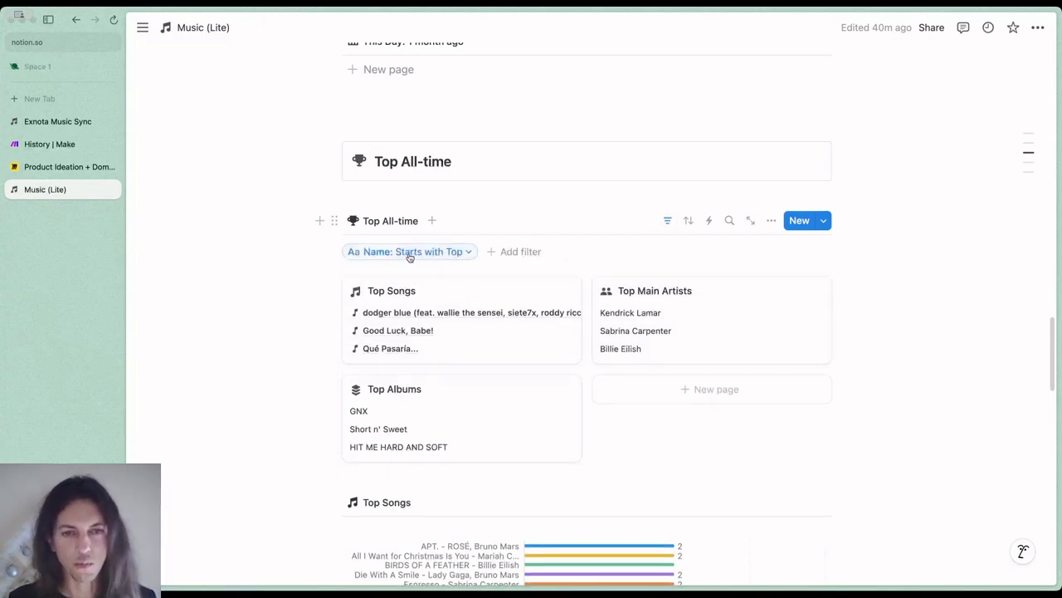
click(667, 220)
click(771, 220)
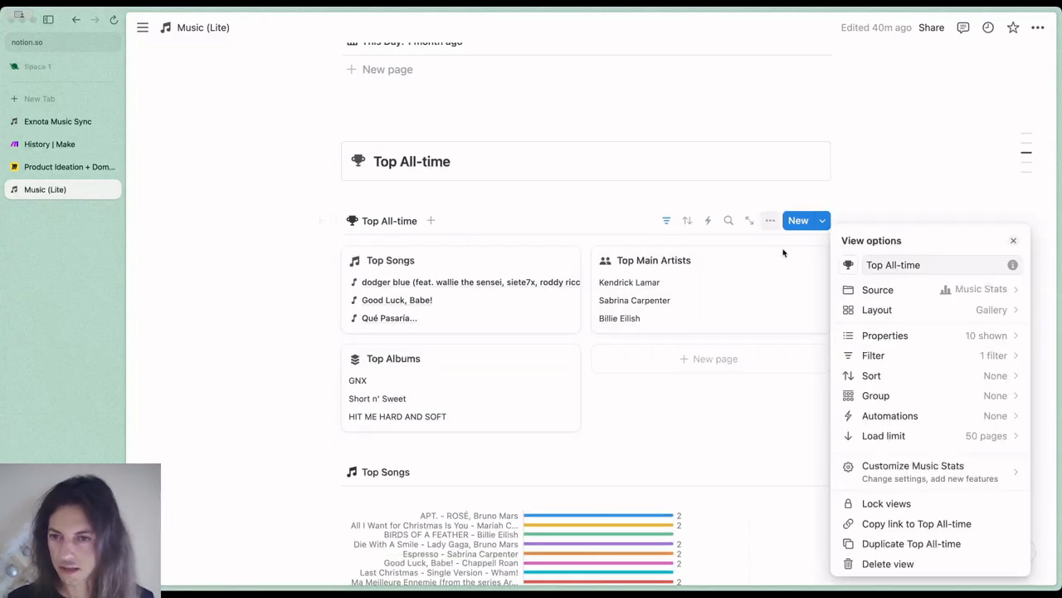
click(910, 335)
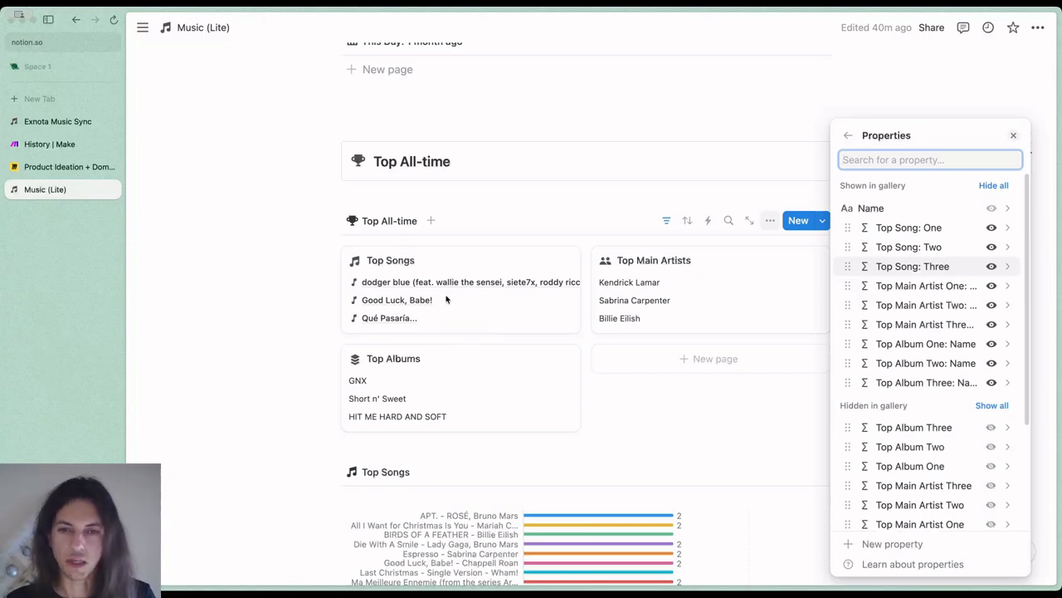
click(743, 194)
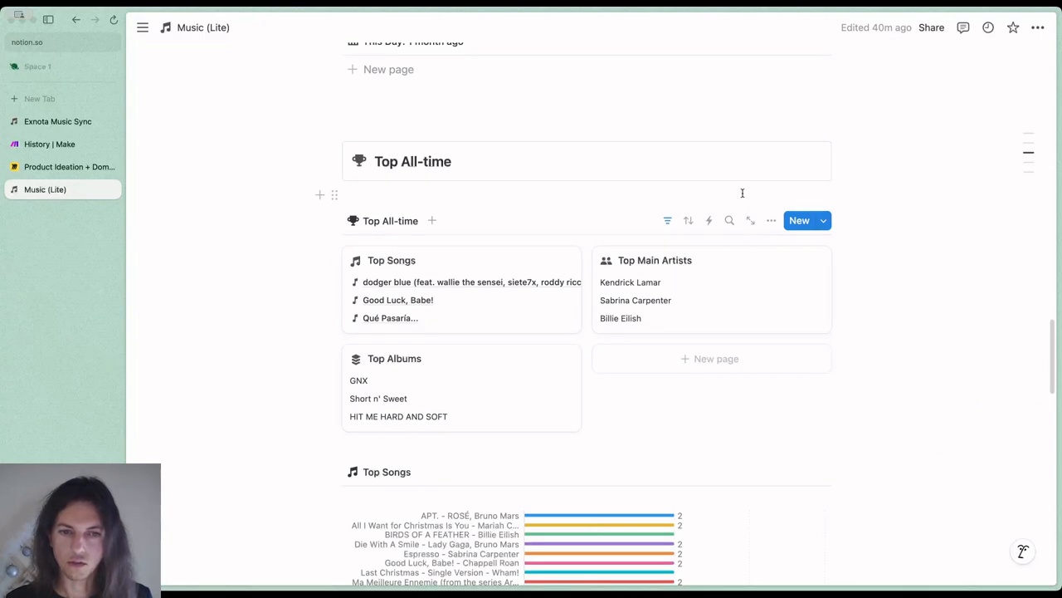
Compare the Top All-time gallery cards with the all-time Top Songs and Top Main Artists charts below them
scroll(649, 296, down, 2)
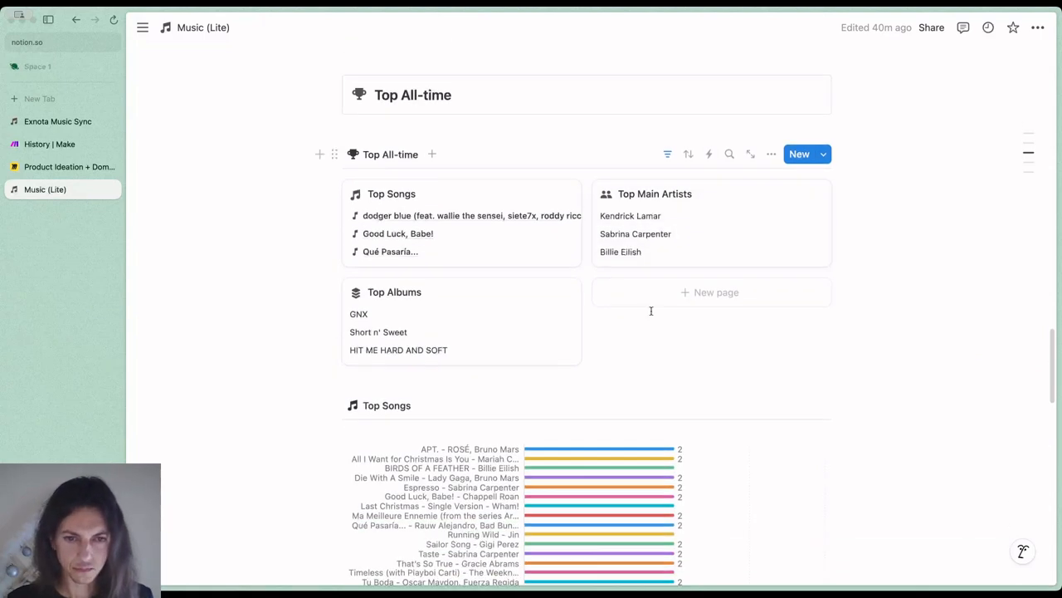
scroll(650, 311, down, 2)
scroll(651, 310, down, 6)
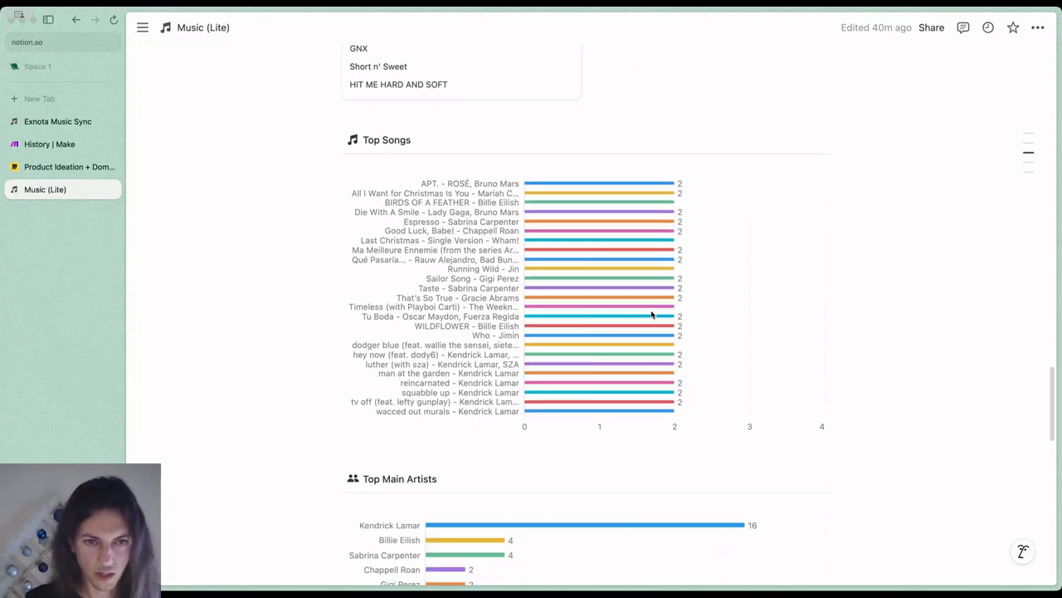
scroll(639, 299, up, 8)
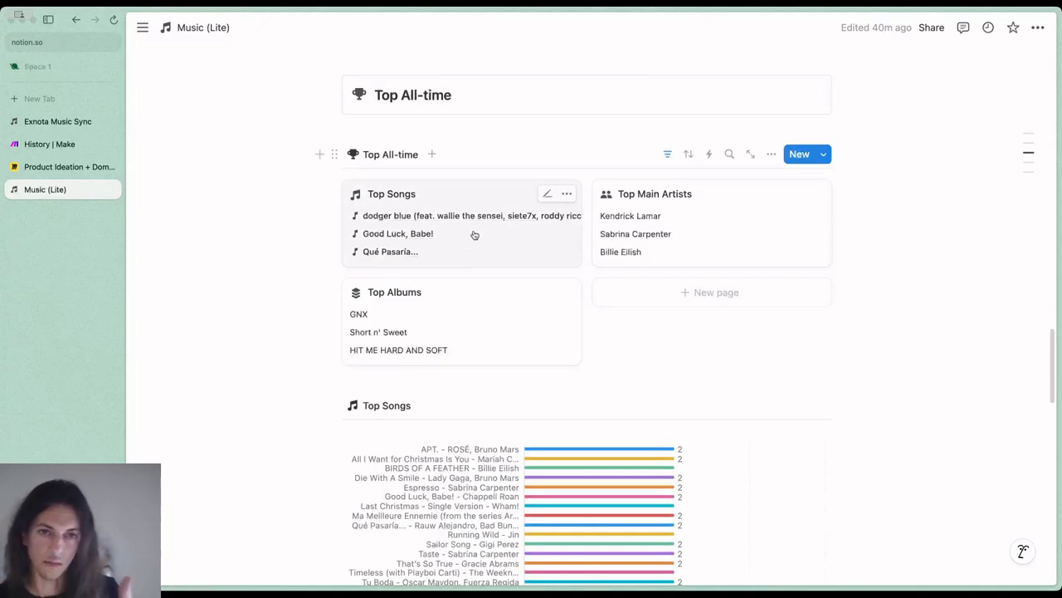
scroll(490, 275, down, 4)
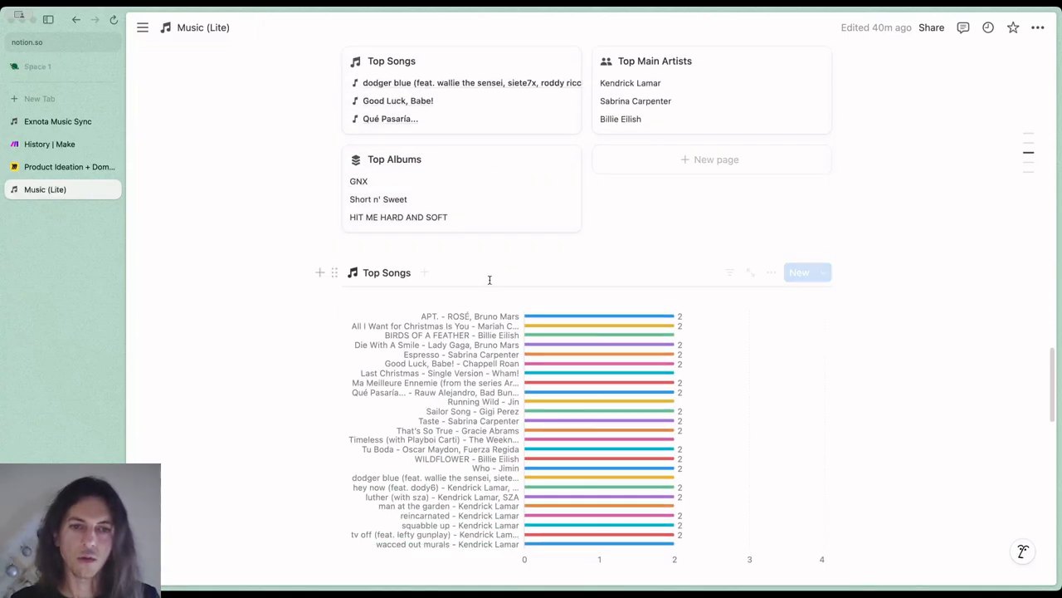
scroll(491, 274, down, 4)
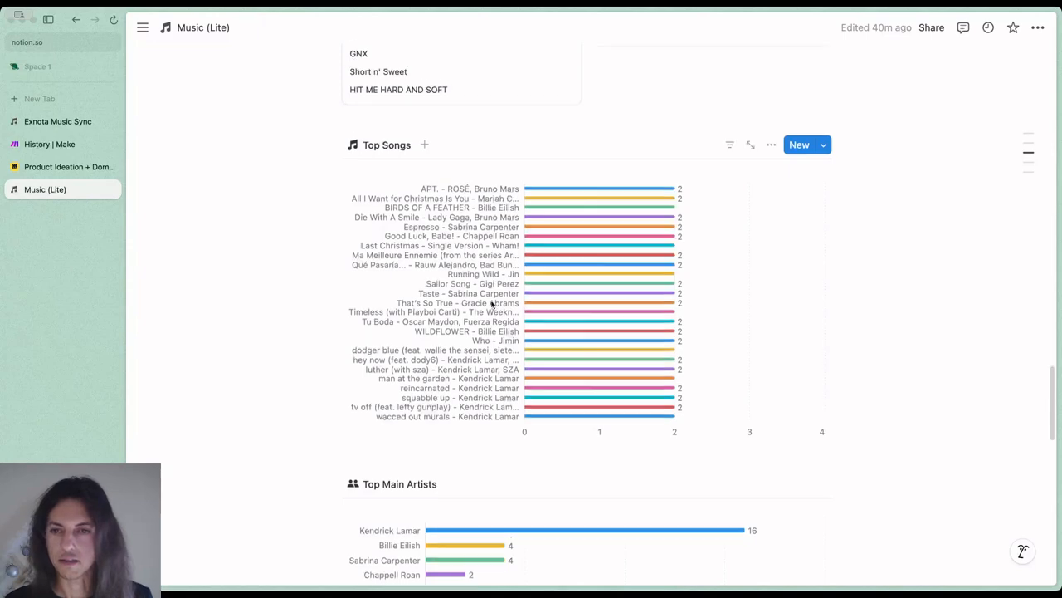
Show the view options of the all-time Top Songs chart, including its axis settings, and close them
scroll(492, 304, up, 2)
click(772, 209)
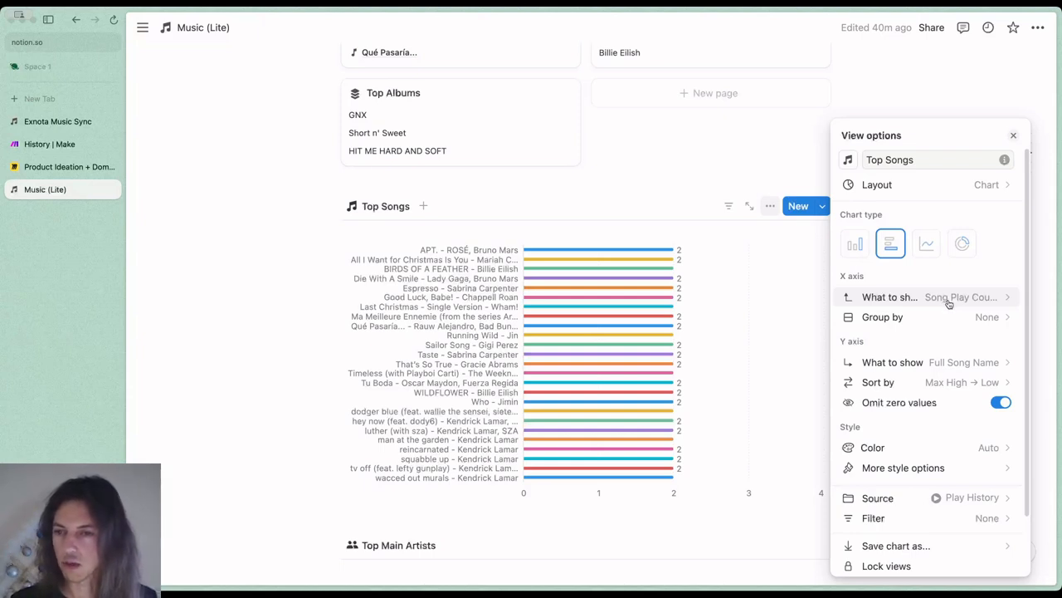
click(662, 201)
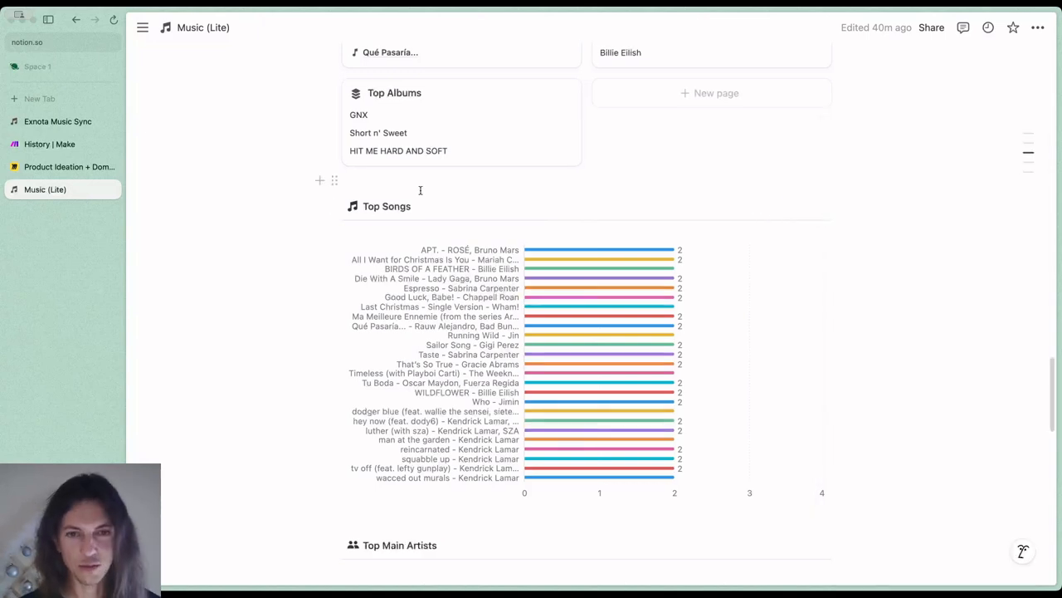
Search the workspace for the Music (Lite, test data) page and open it
key(super+p)
text(music li)
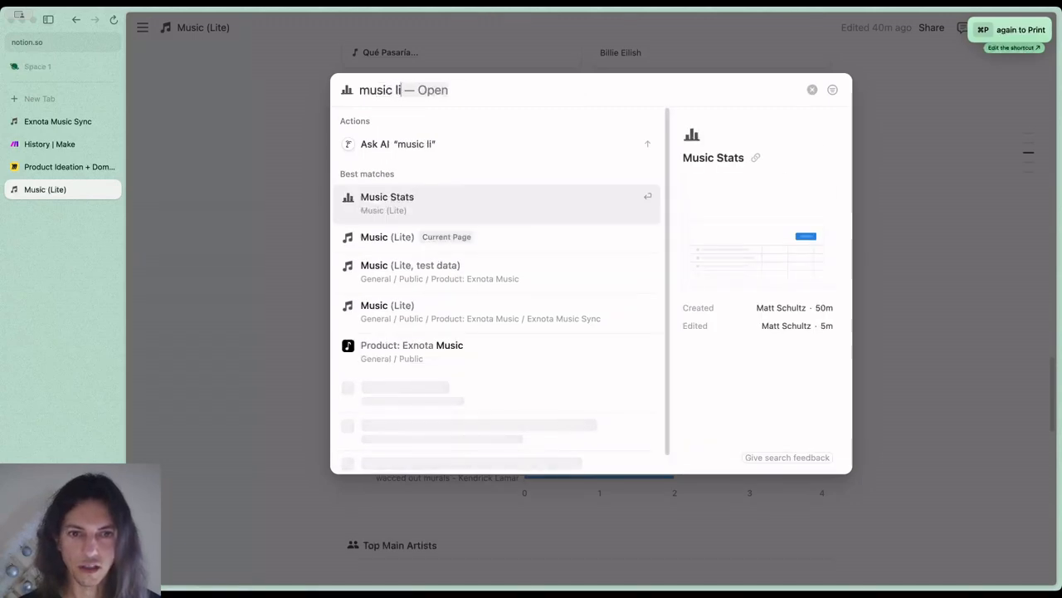
text(te)
key(Down)
key(Return)
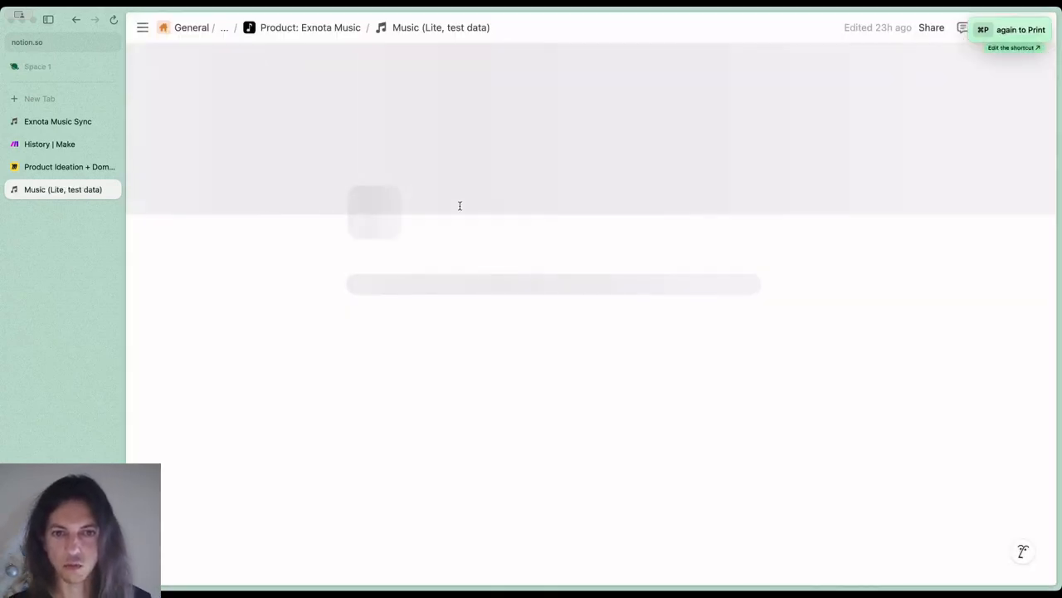
Look through the test data page's Last Week charts and its all-time Top Songs chart
scroll(1016, 160, down, 4)
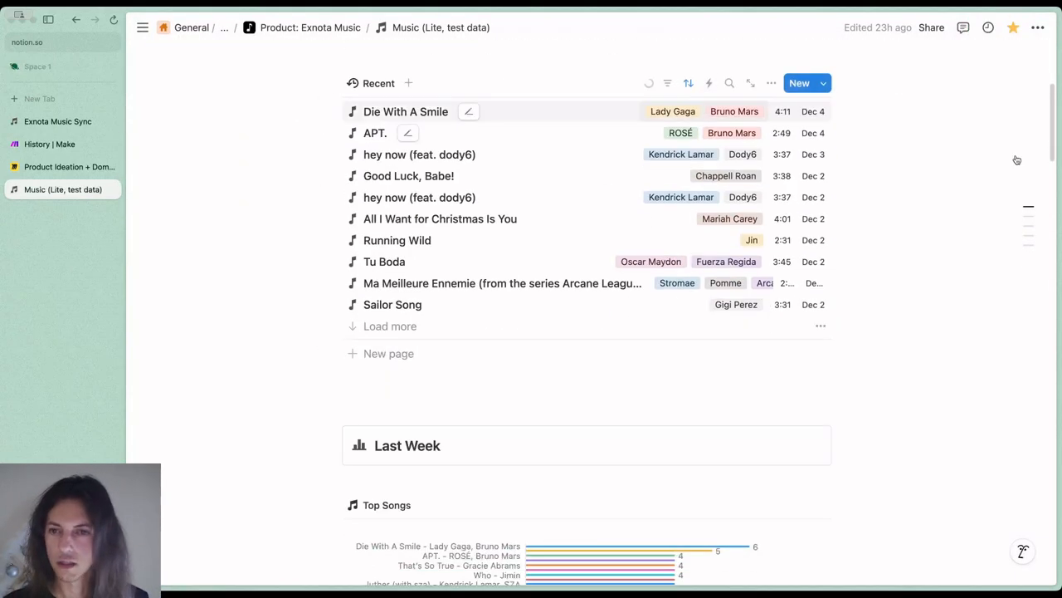
drag(1051, 137, 1047, 198)
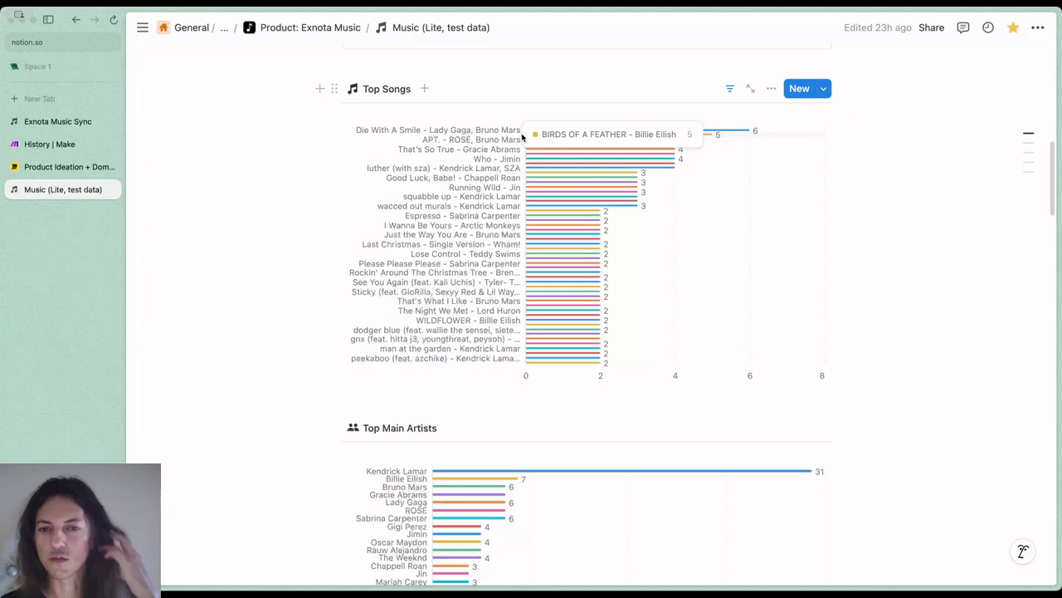
scroll(692, 396, down, 15)
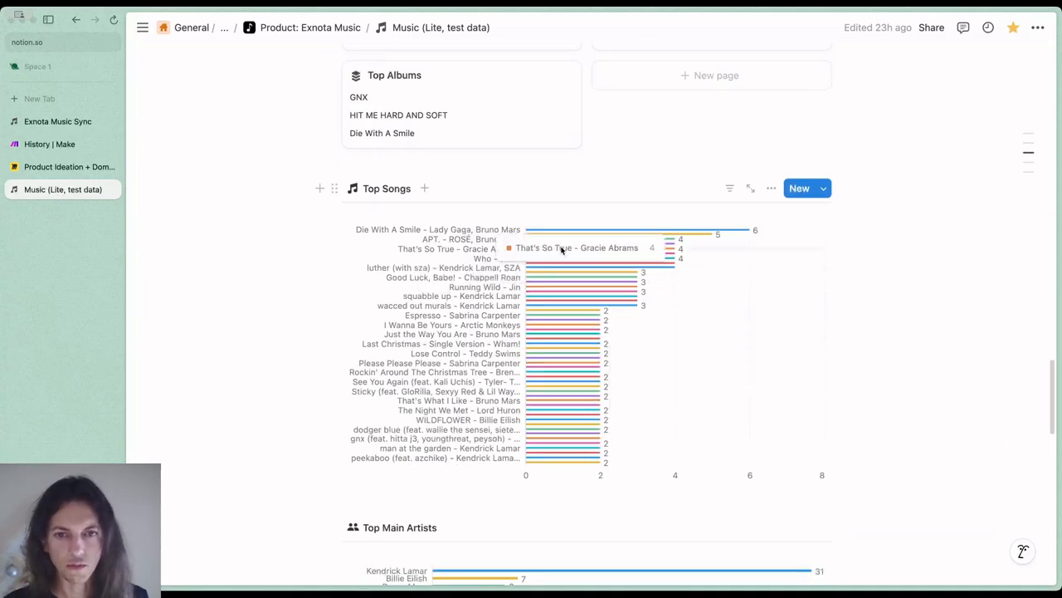
scroll(680, 301, down, 5)
scroll(681, 301, up, 3)
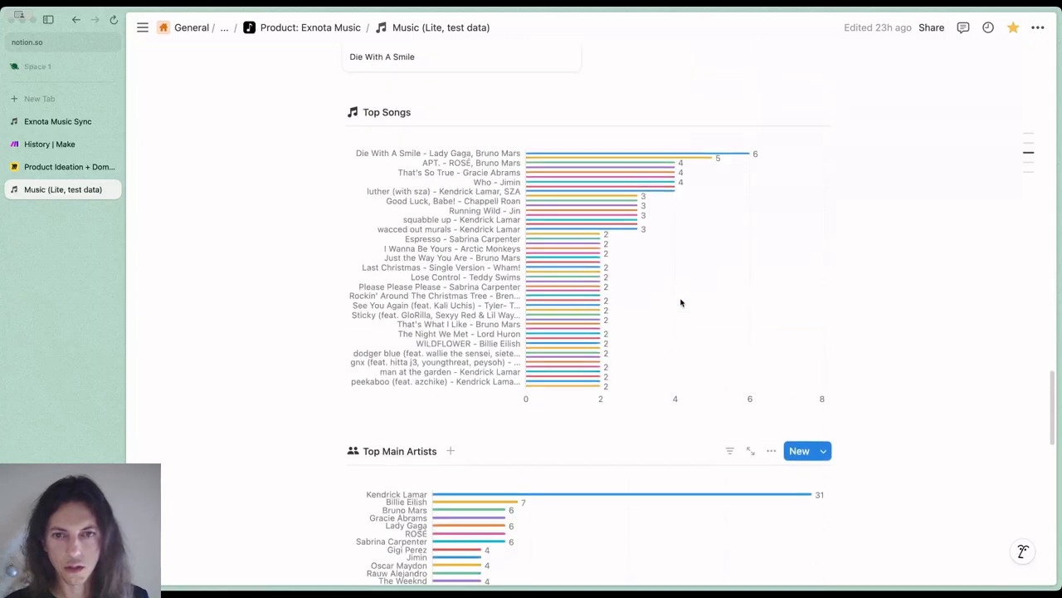
Filter the all-time Top Songs chart to songs with Song Play Count ≥ 4
scroll(681, 302, up, 2)
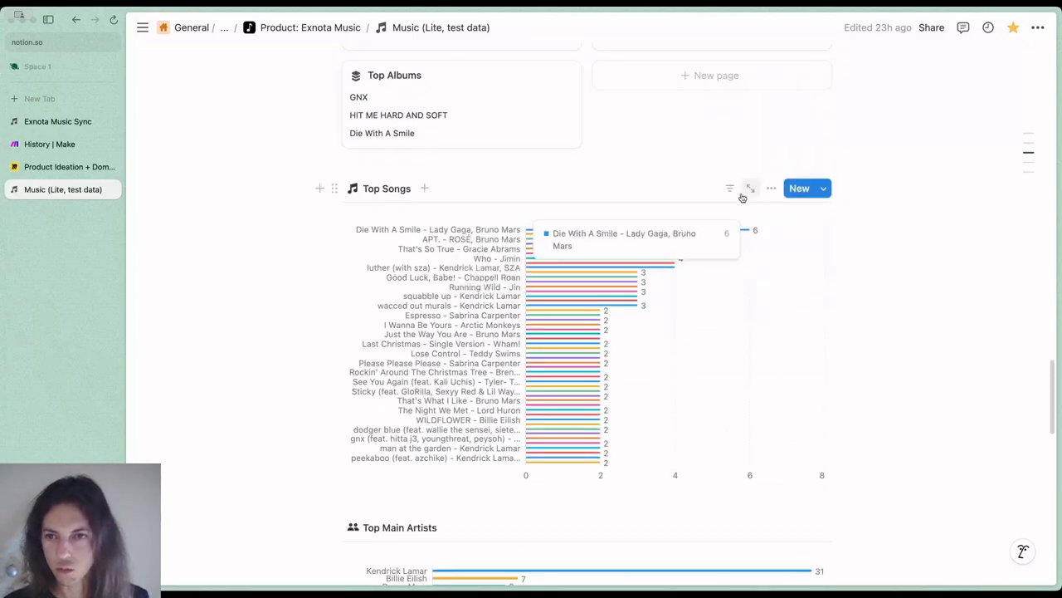
click(730, 188)
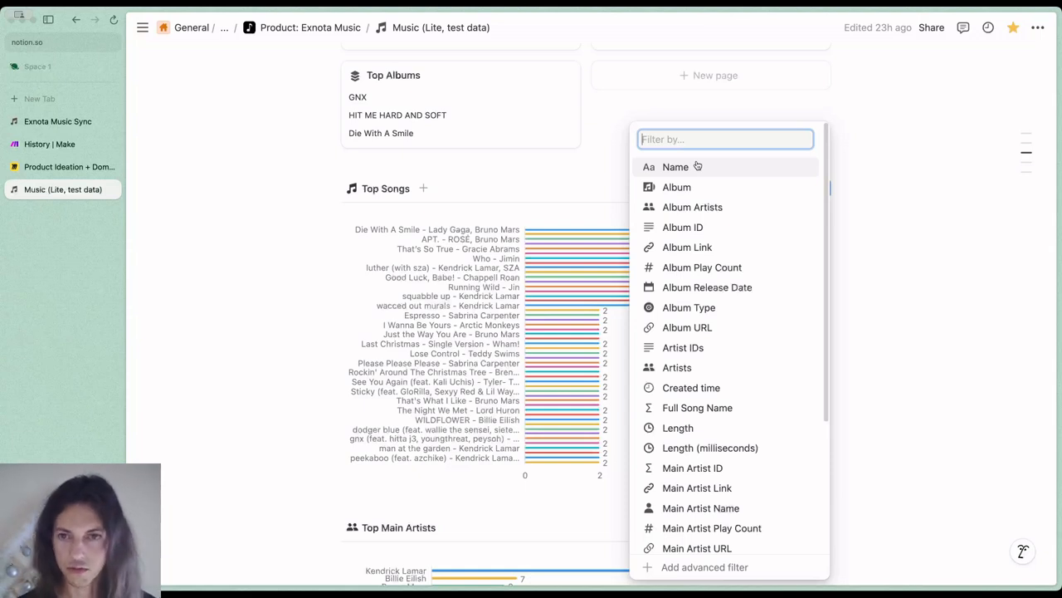
text(song count)
key(Return)
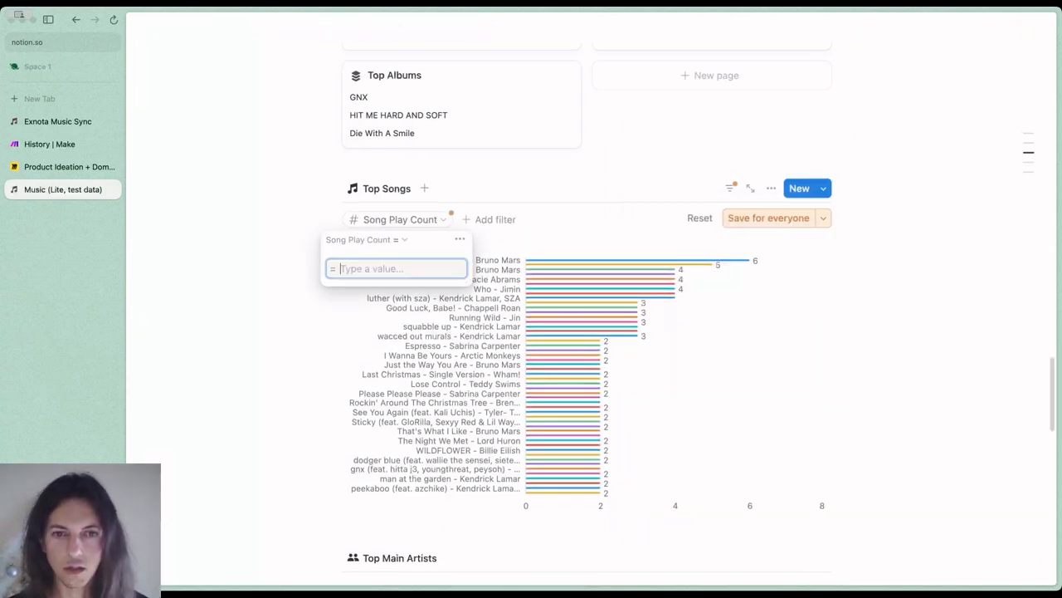
click(404, 240)
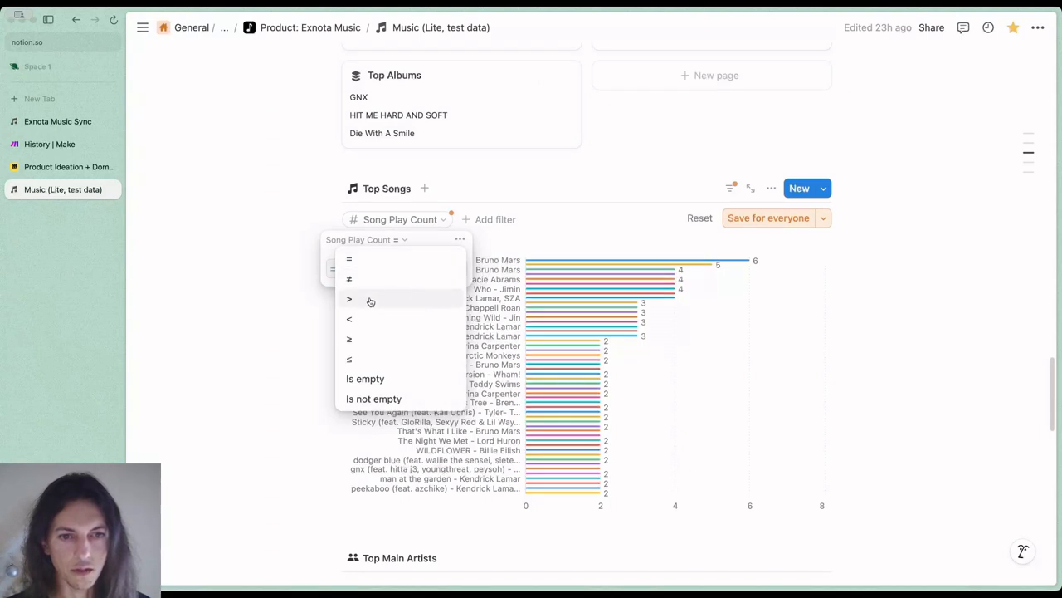
click(363, 339)
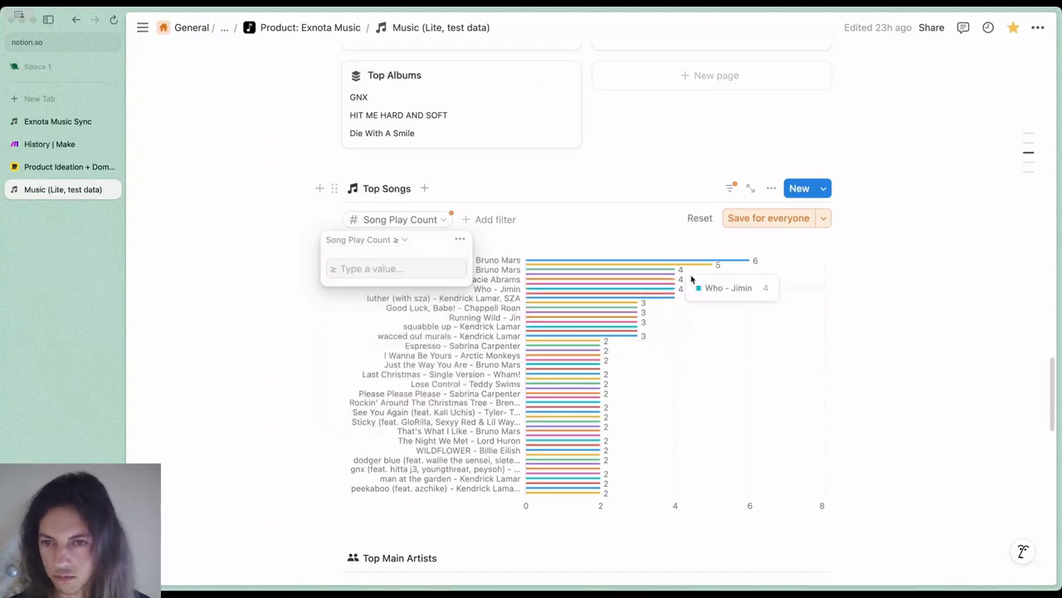
click(424, 269)
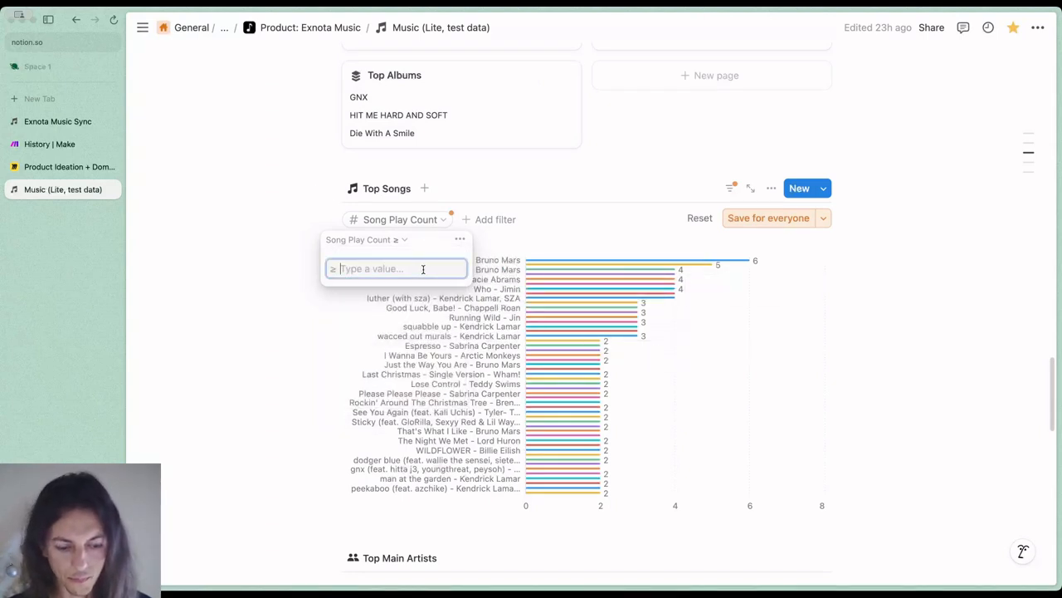
text(4)
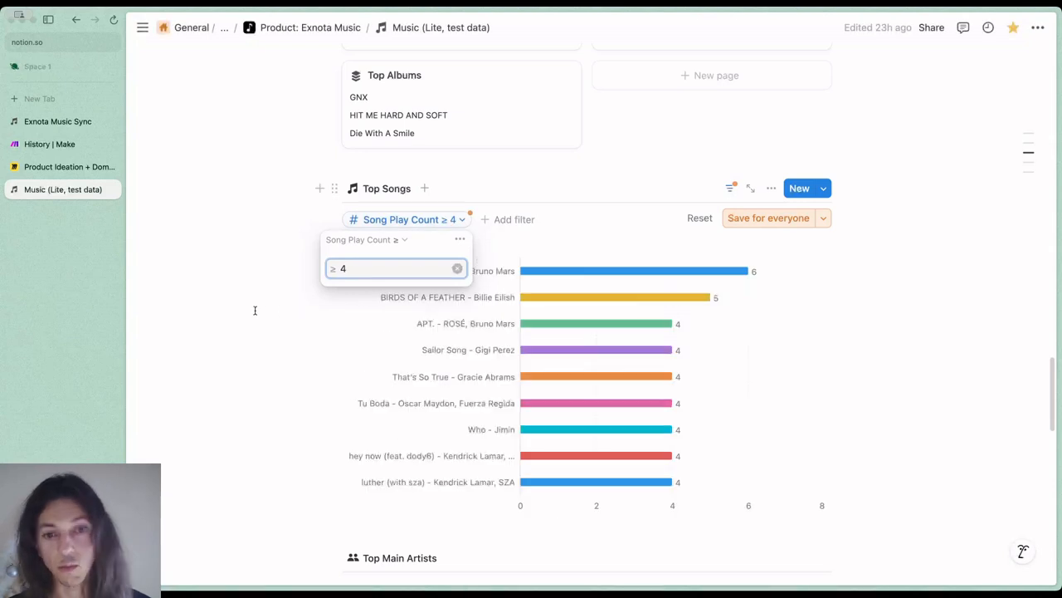
click(255, 309)
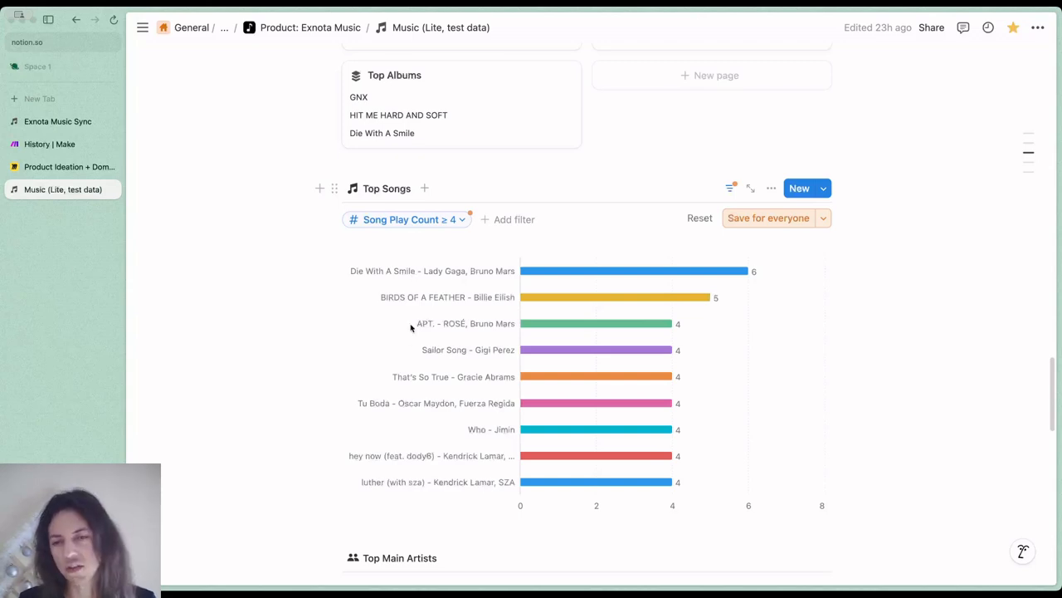
Compare the filtered Top Songs chart with the unfiltered all-time Top Main Artists and Top Albums charts
scroll(394, 368, down, 3)
scroll(395, 369, down, 10)
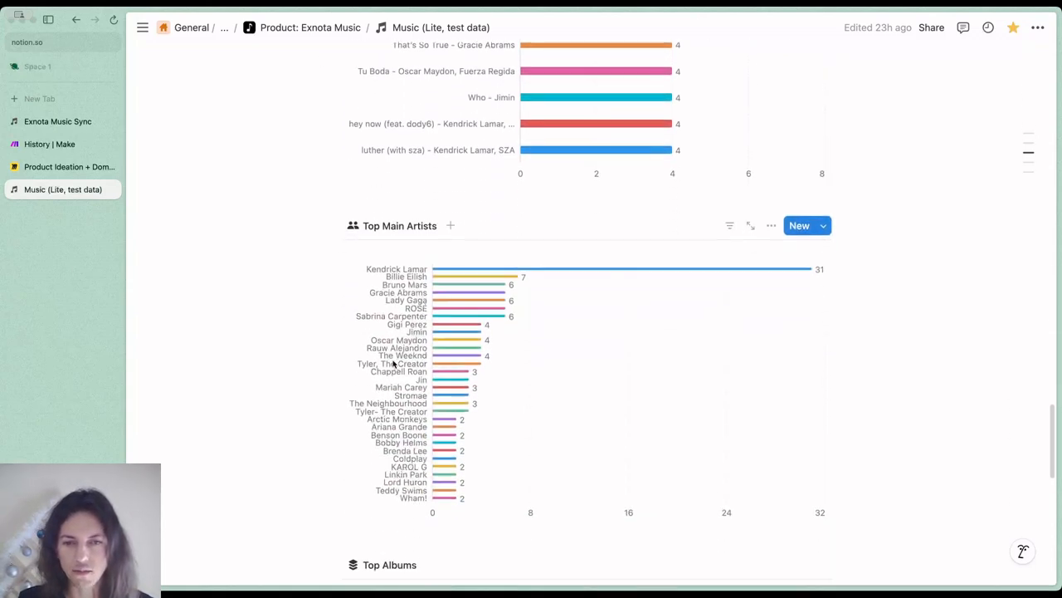
scroll(472, 340, up, 14)
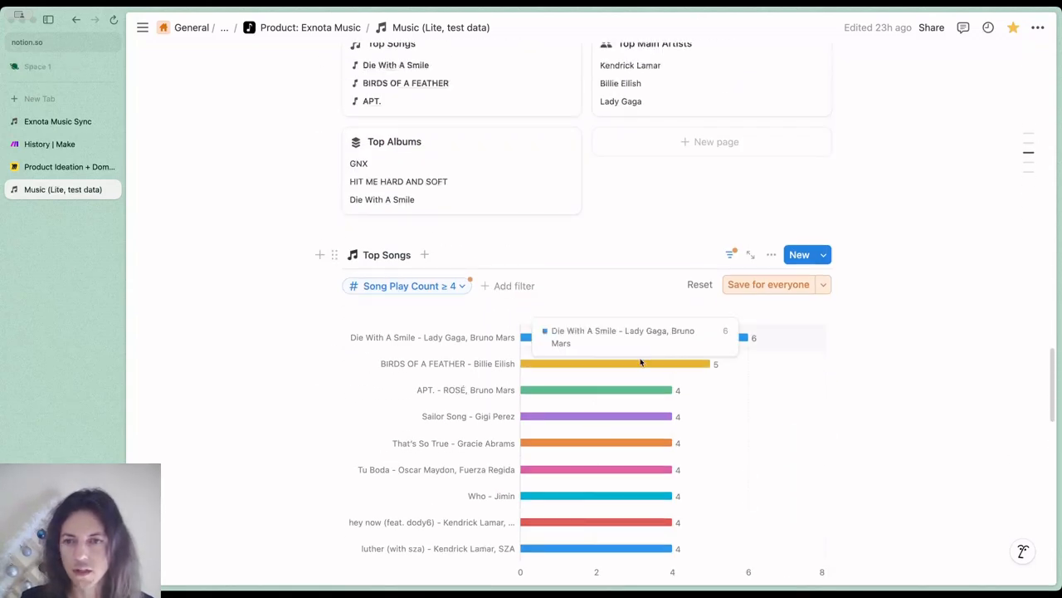
scroll(837, 386, down, 1)
scroll(837, 385, down, 15)
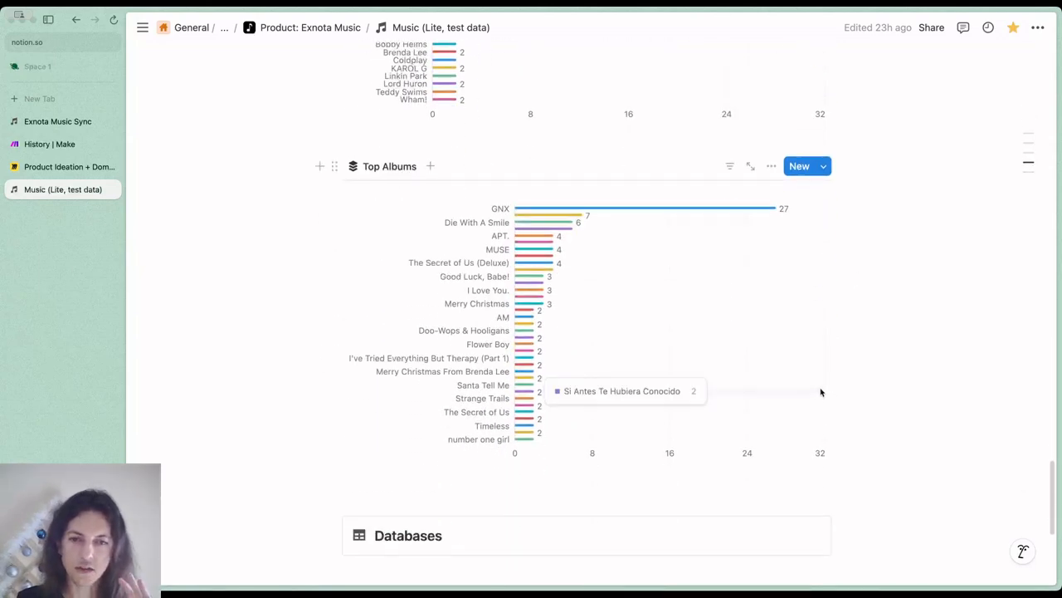
scroll(820, 392, down, 5)
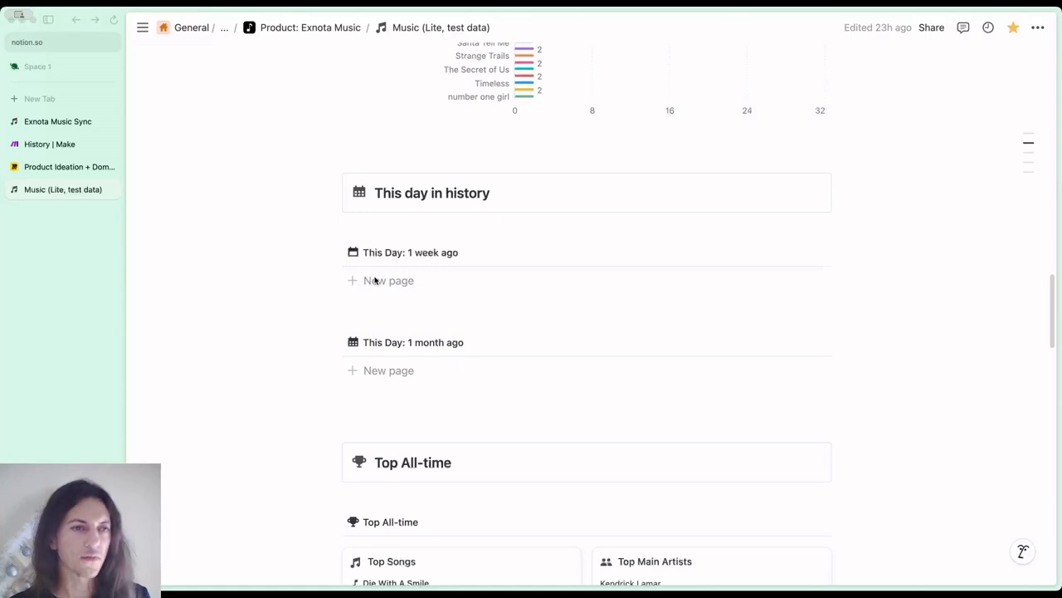
Switch to the Exnota Music Sync guide and point out the r/Notion thread entry under Contact
click(62, 121)
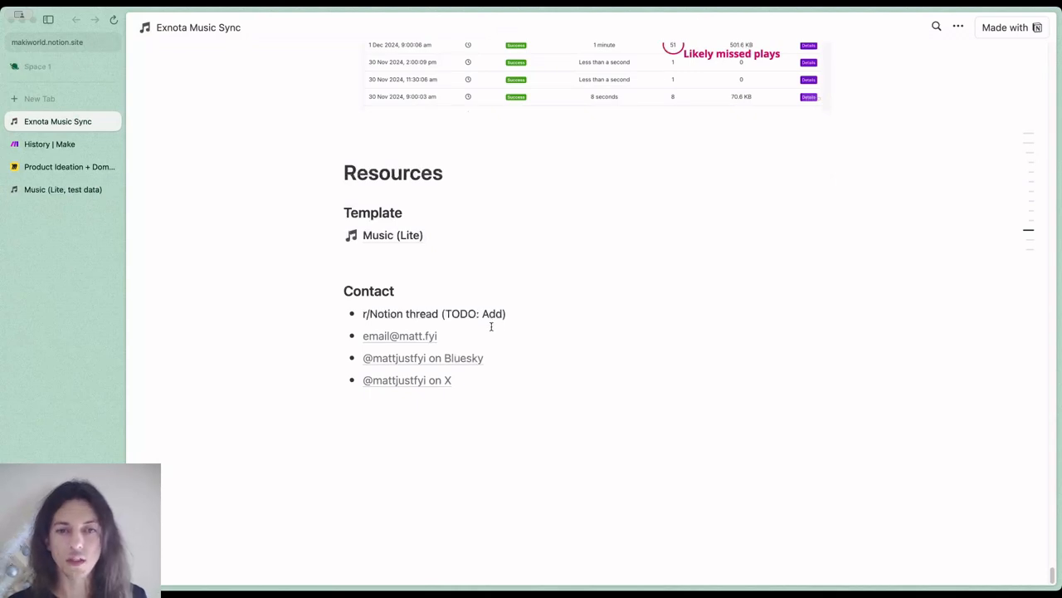
drag(519, 315, 416, 313)
click(515, 309)
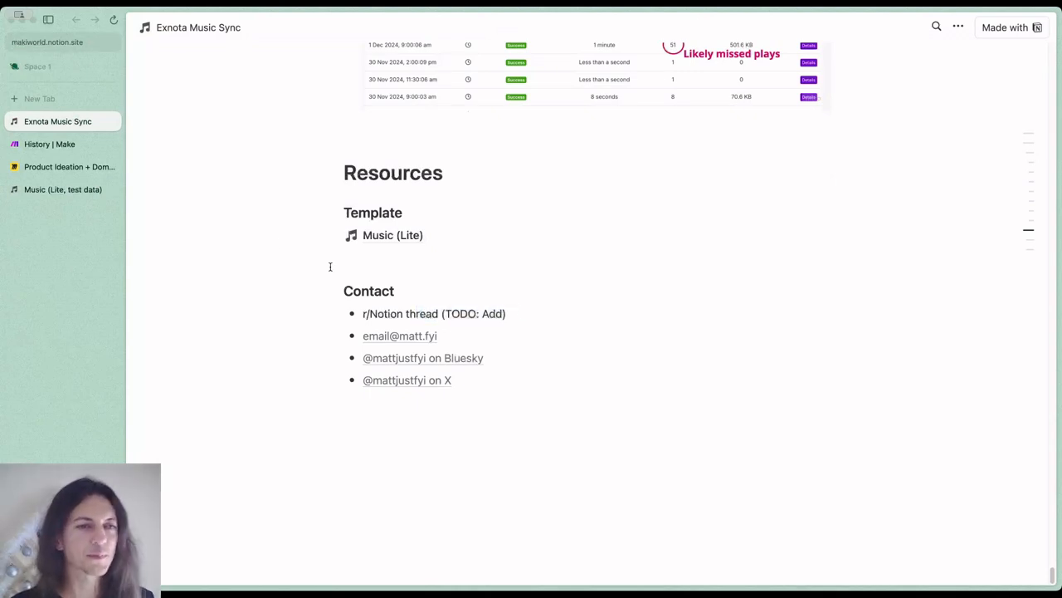
Return to the Music (Lite, test data) page and show its beginning with the Recent plays list
click(63, 189)
scroll(597, 390, up, 10)
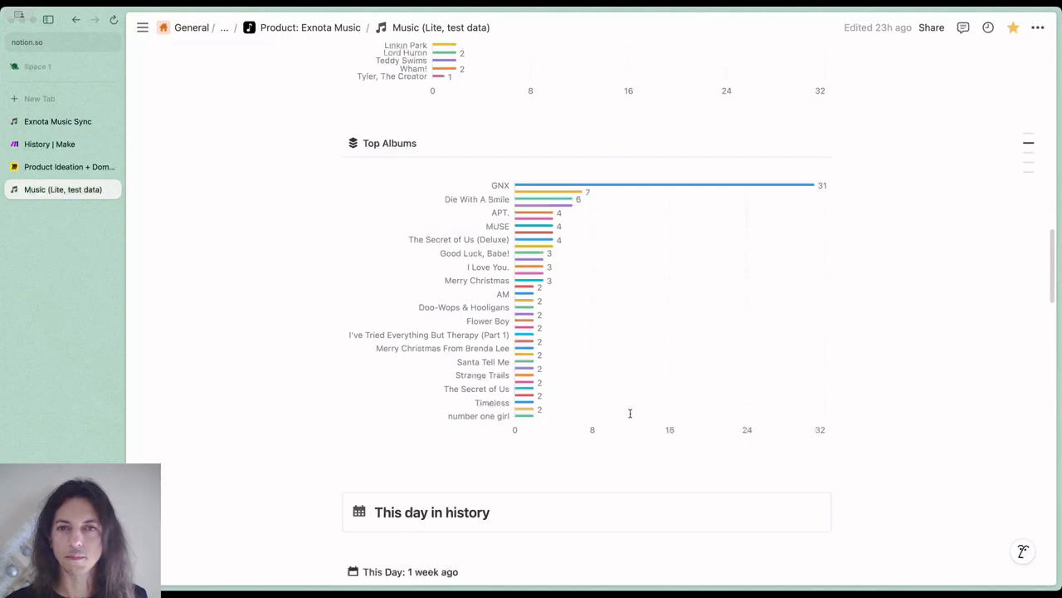
scroll(629, 416, up, 15)
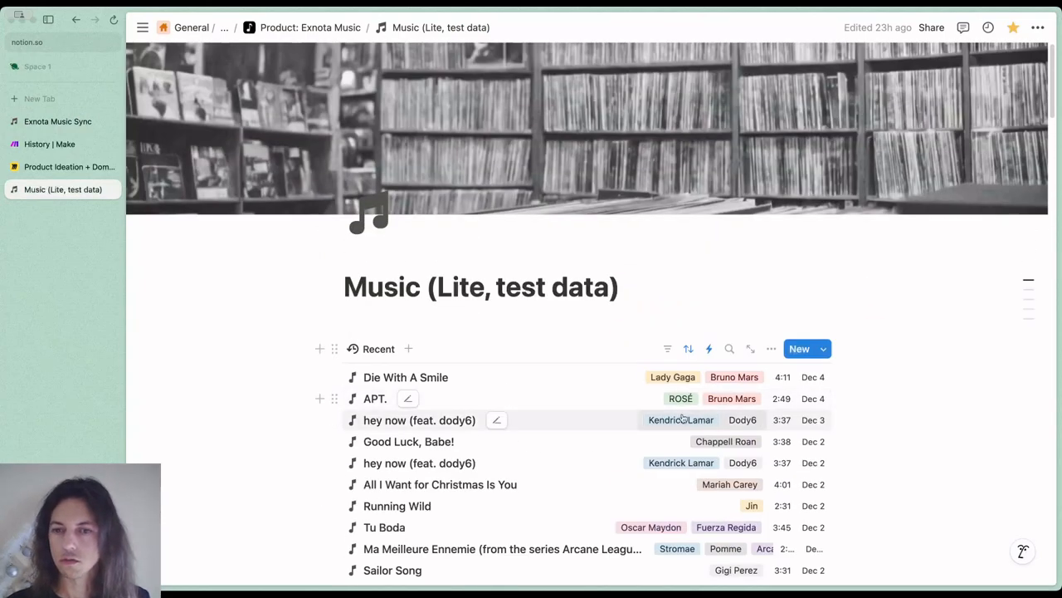